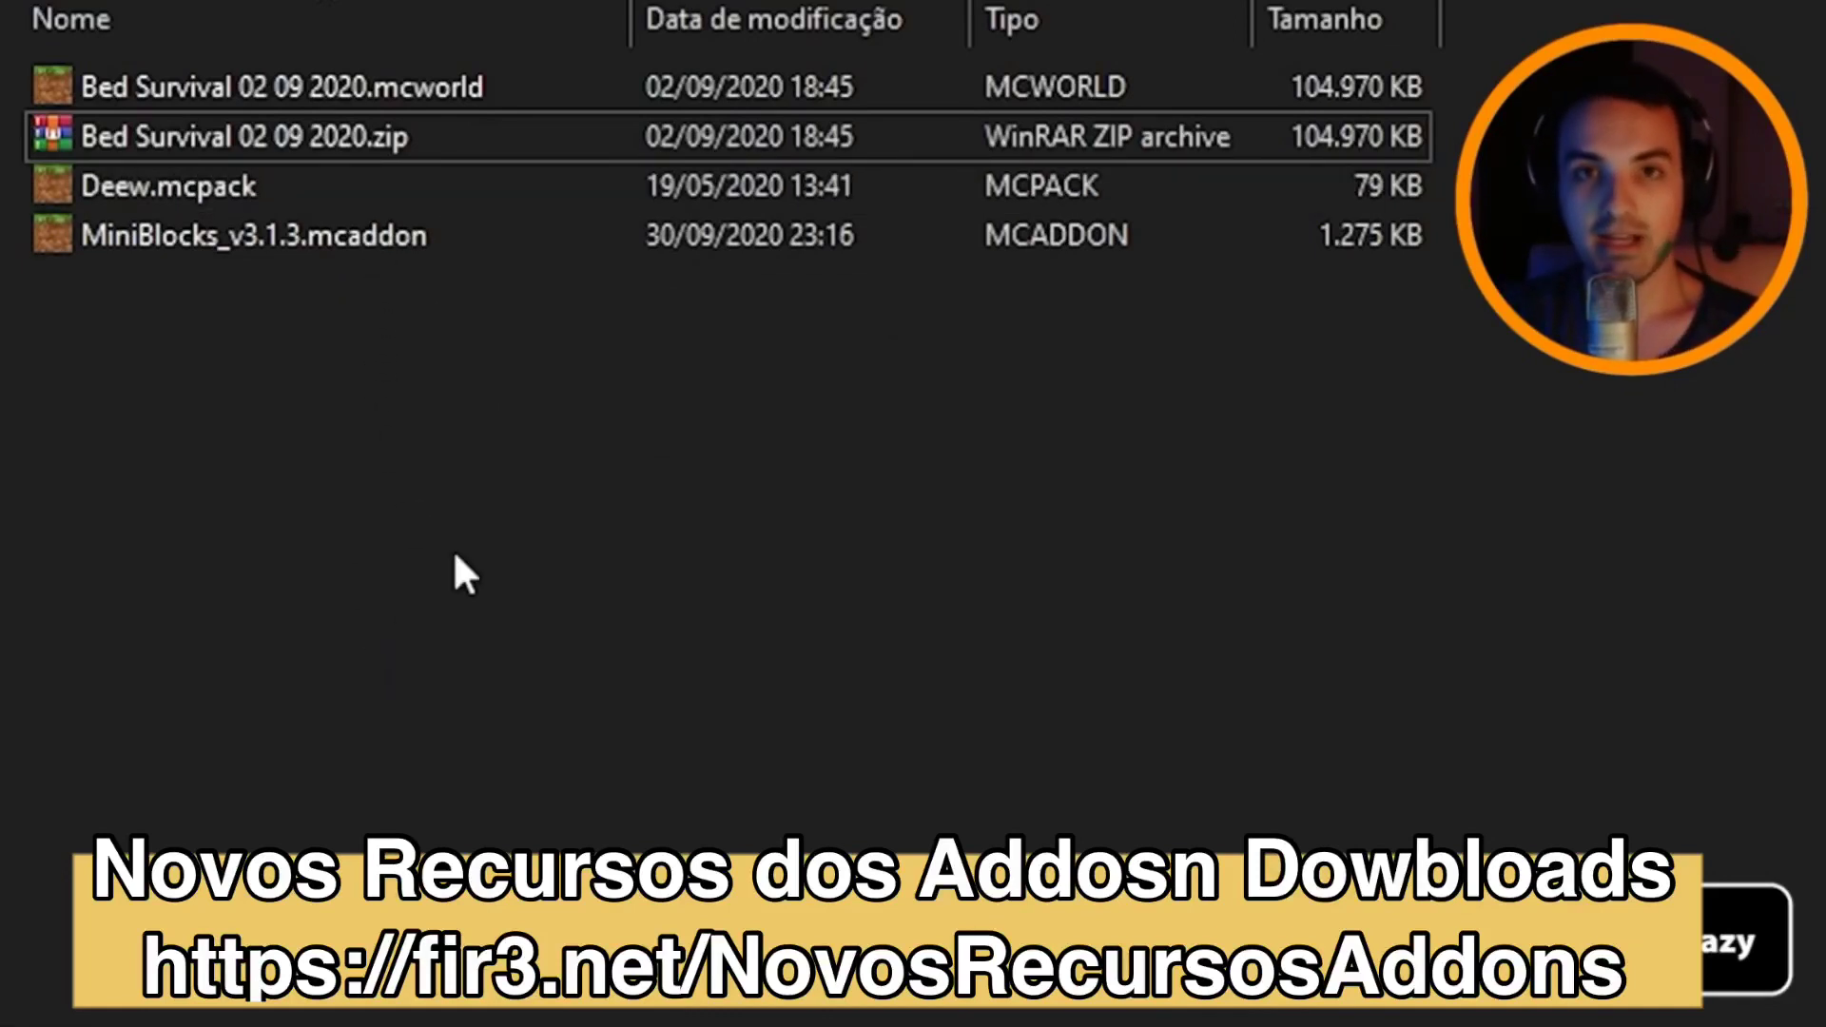
pyautogui.click(397, 95)
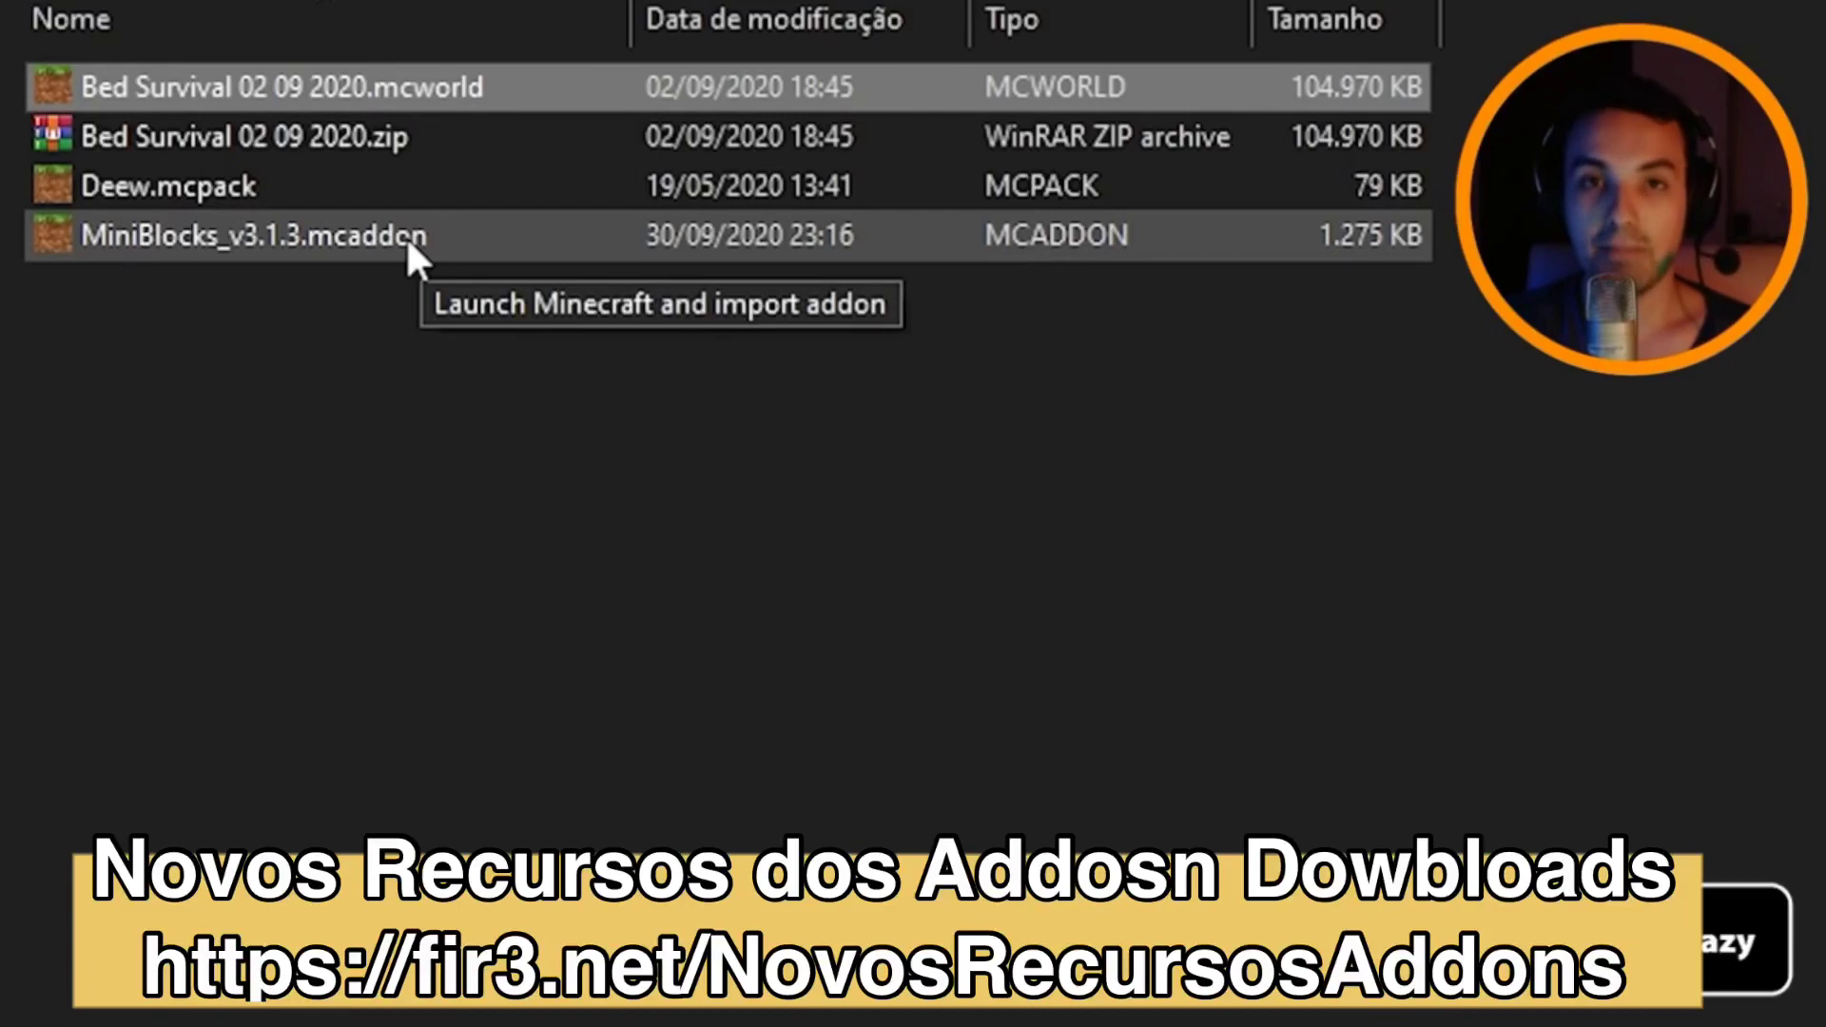
pyautogui.click(405, 506)
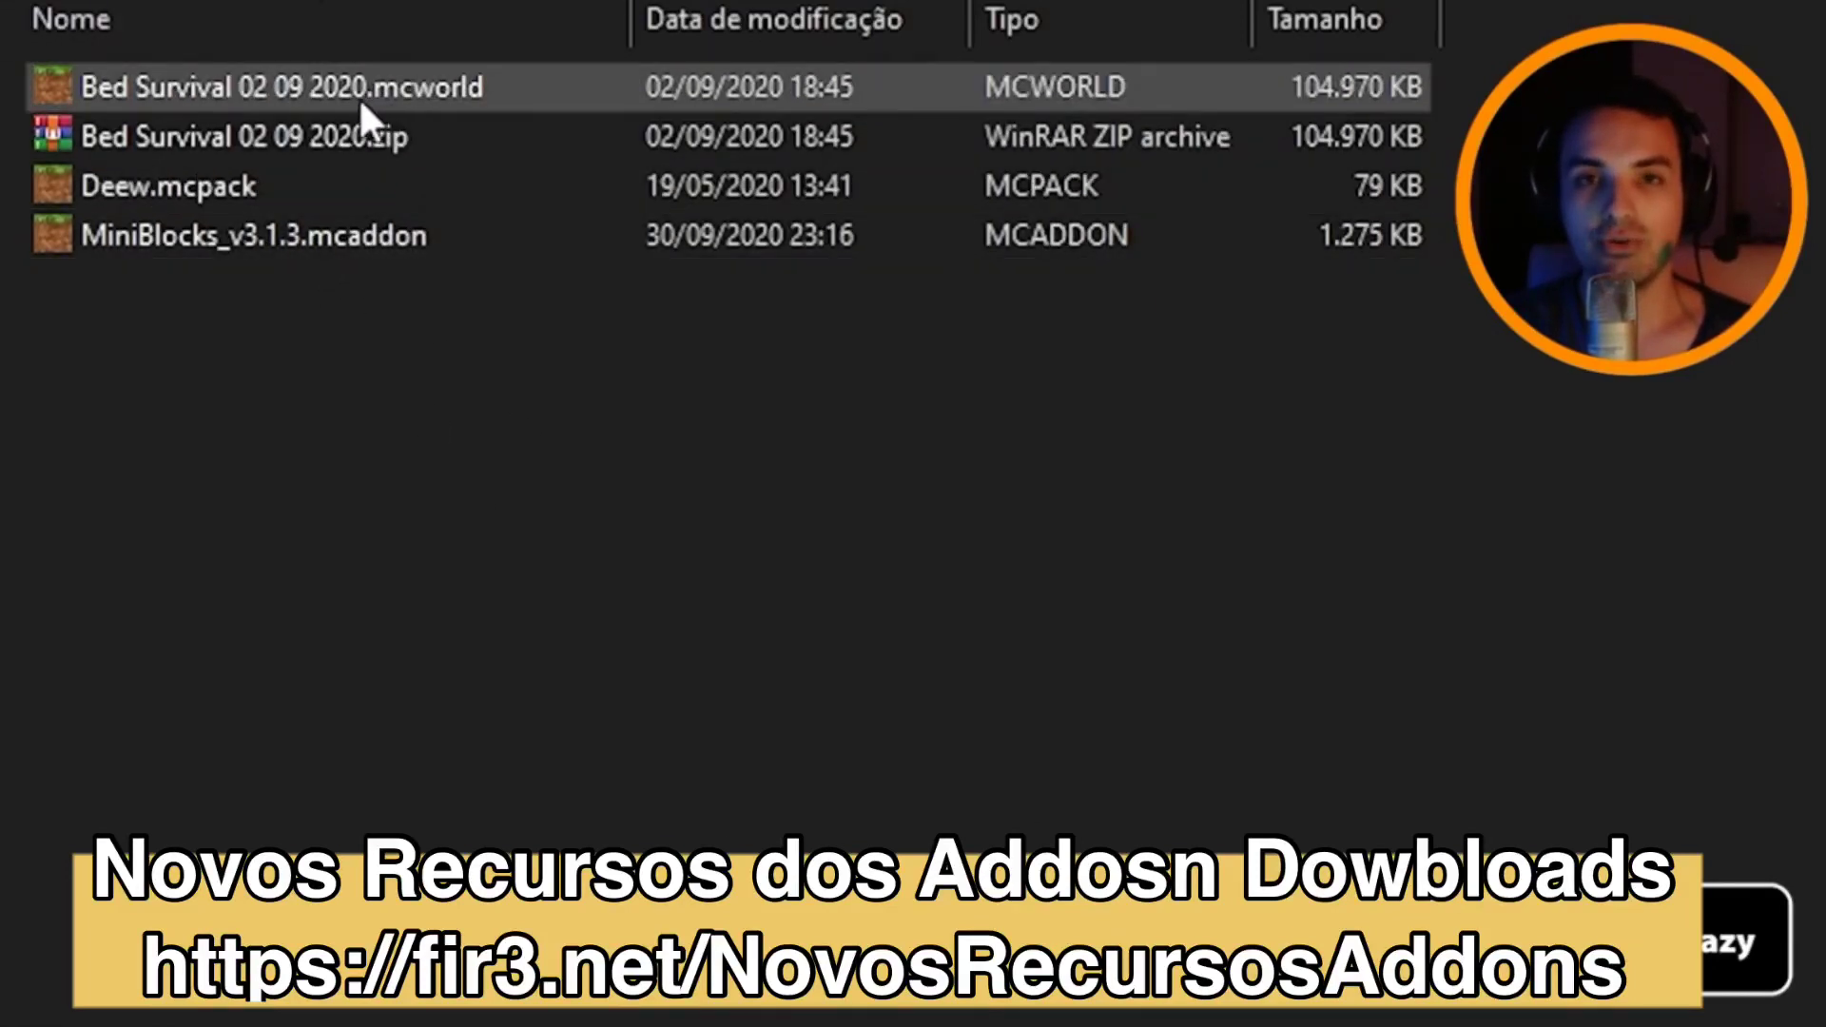
# Search Windows for "exten" and open the settings for showing file extensions, down to the File Explorer view options.
pyautogui.click(80, 1010)
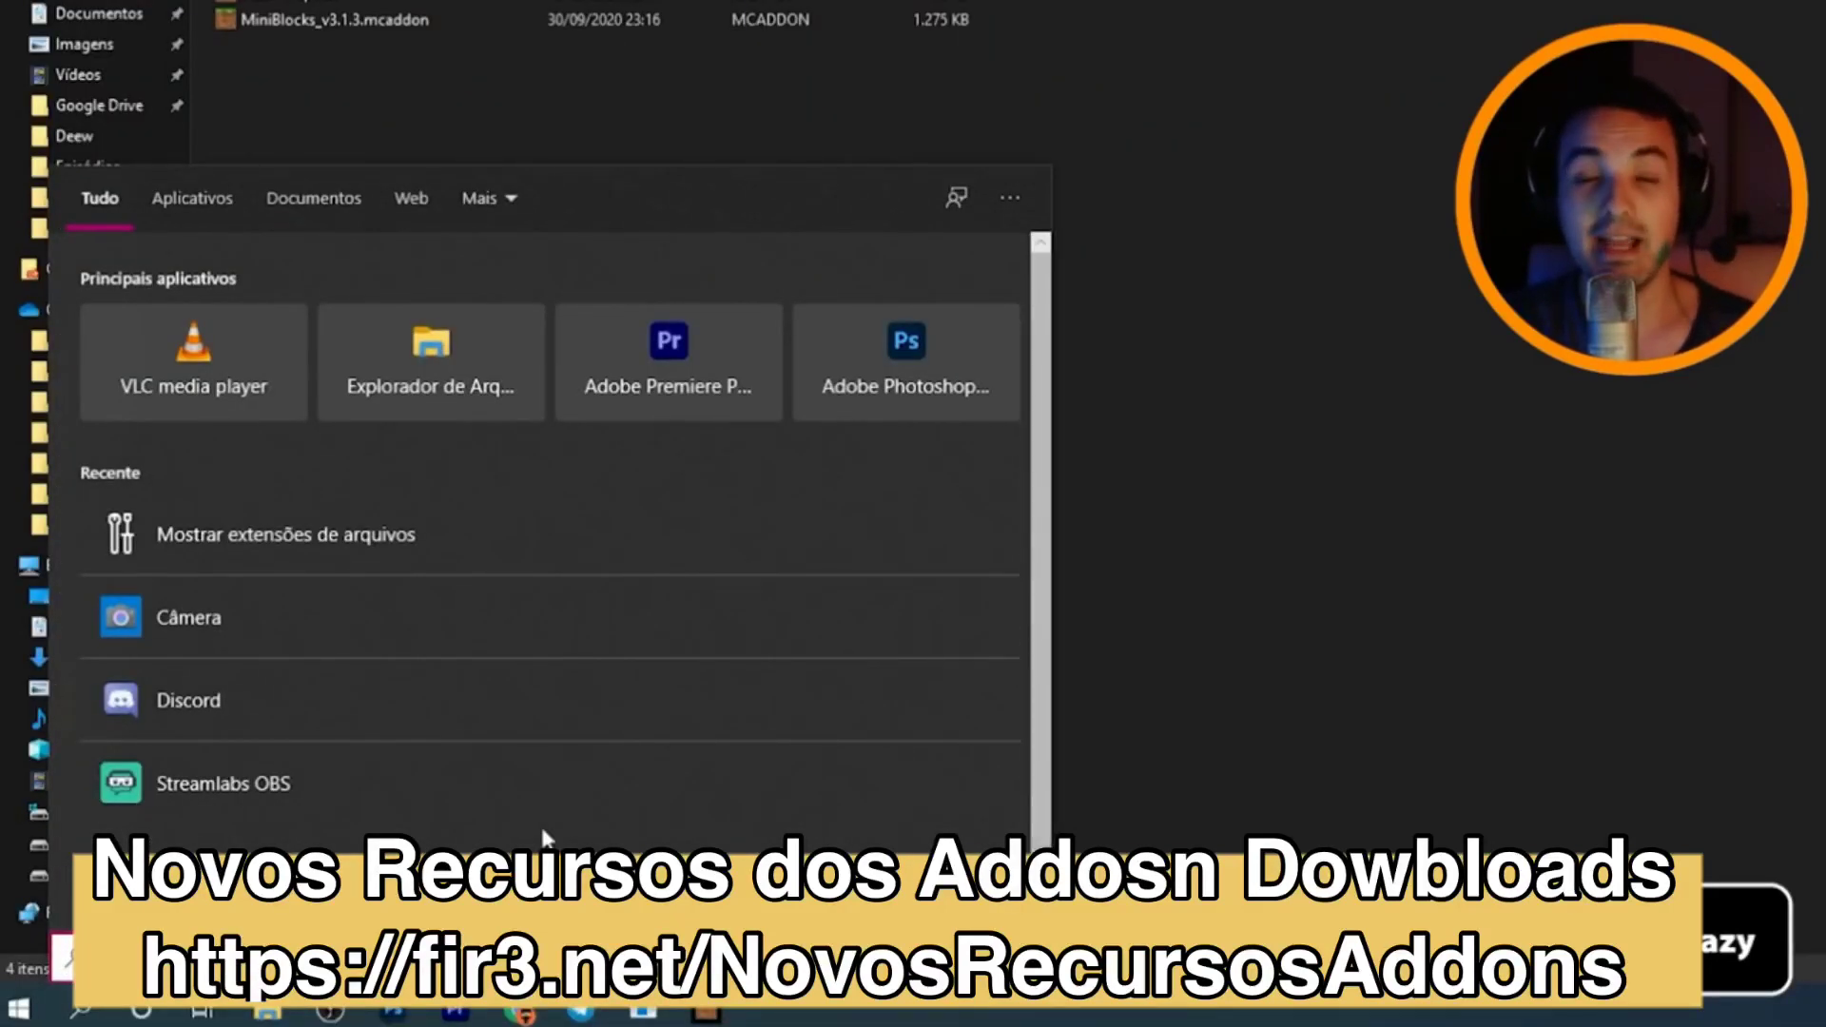
pyautogui.write('exten')
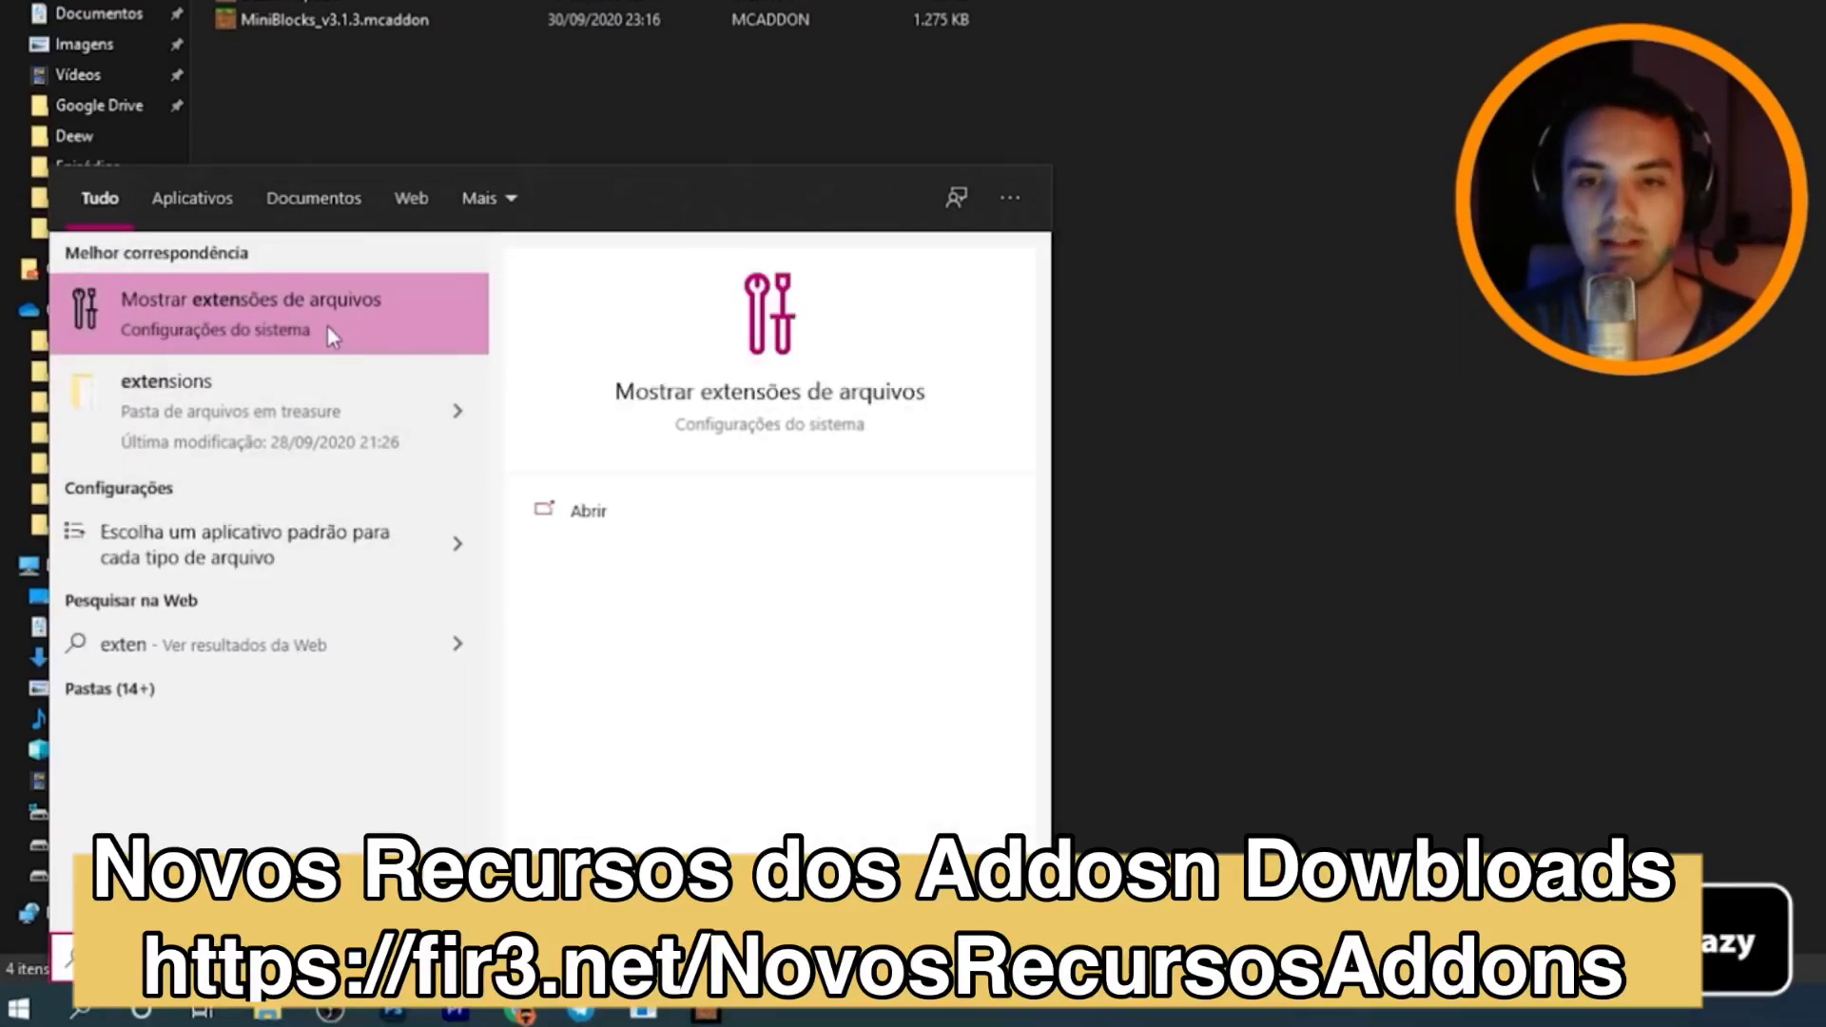
pyautogui.click(158, 306)
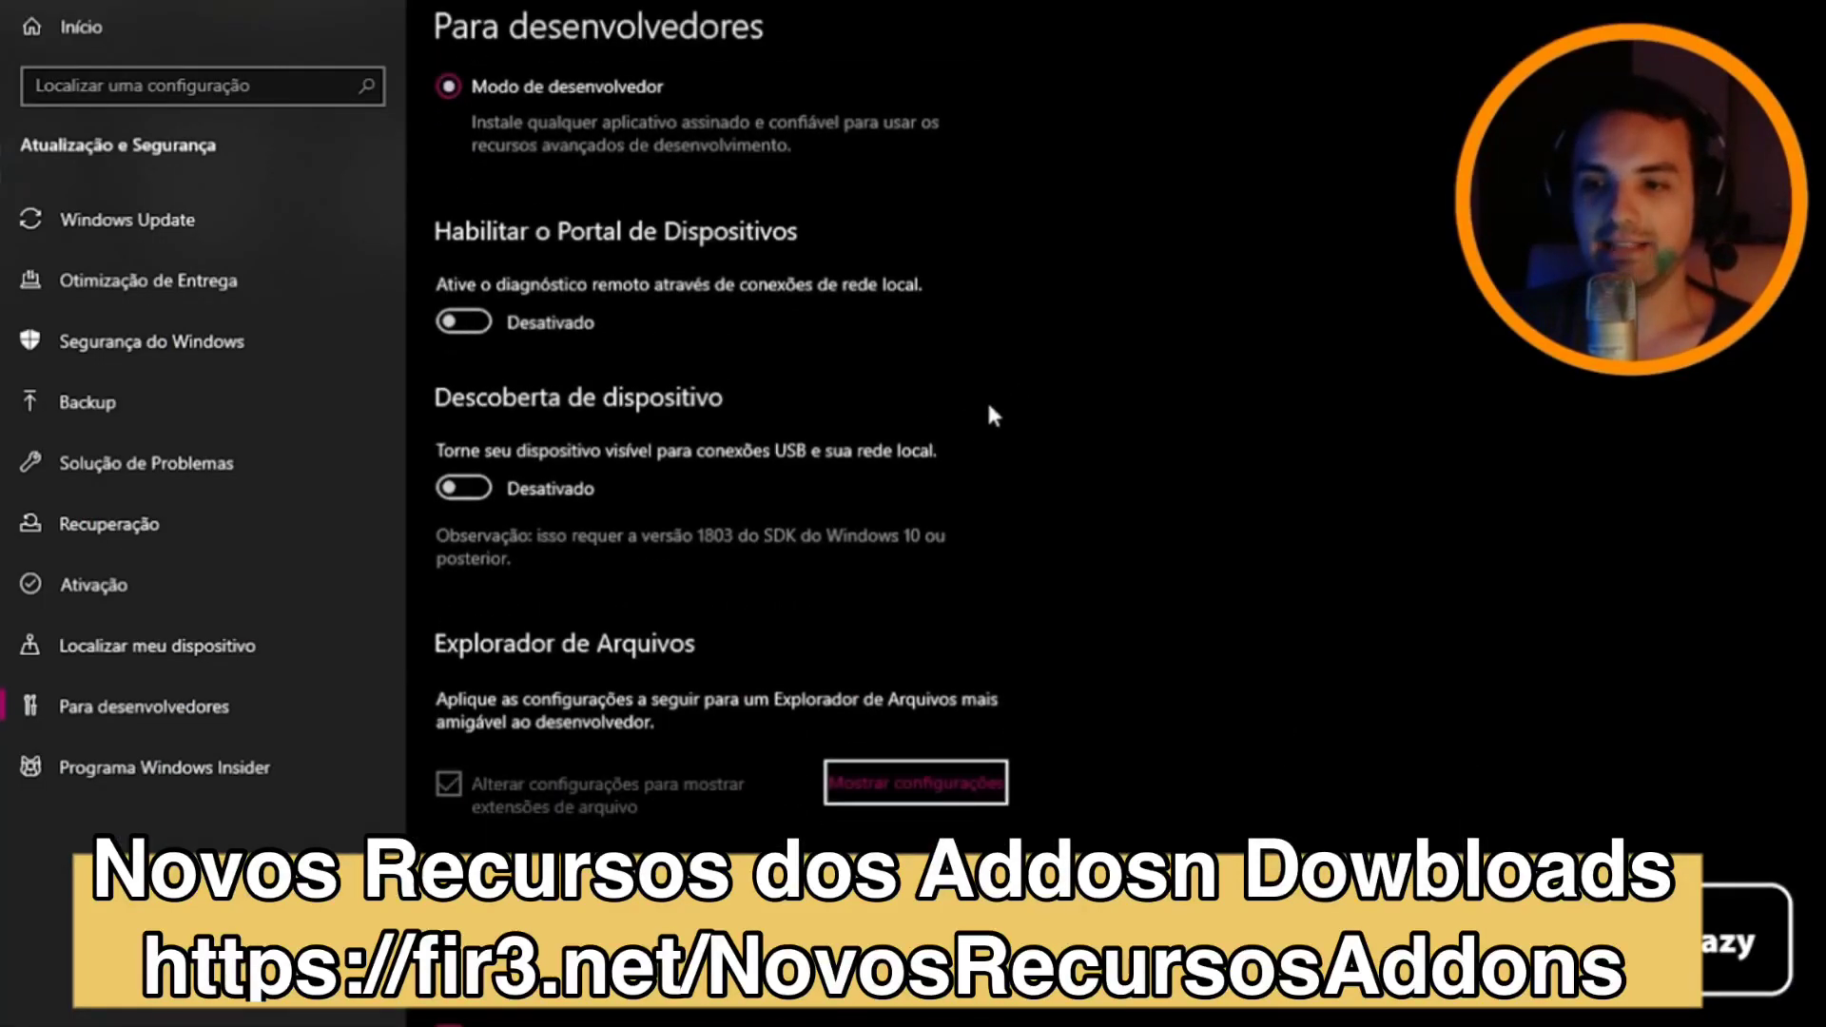
pyautogui.scroll(-2, 634, 627)
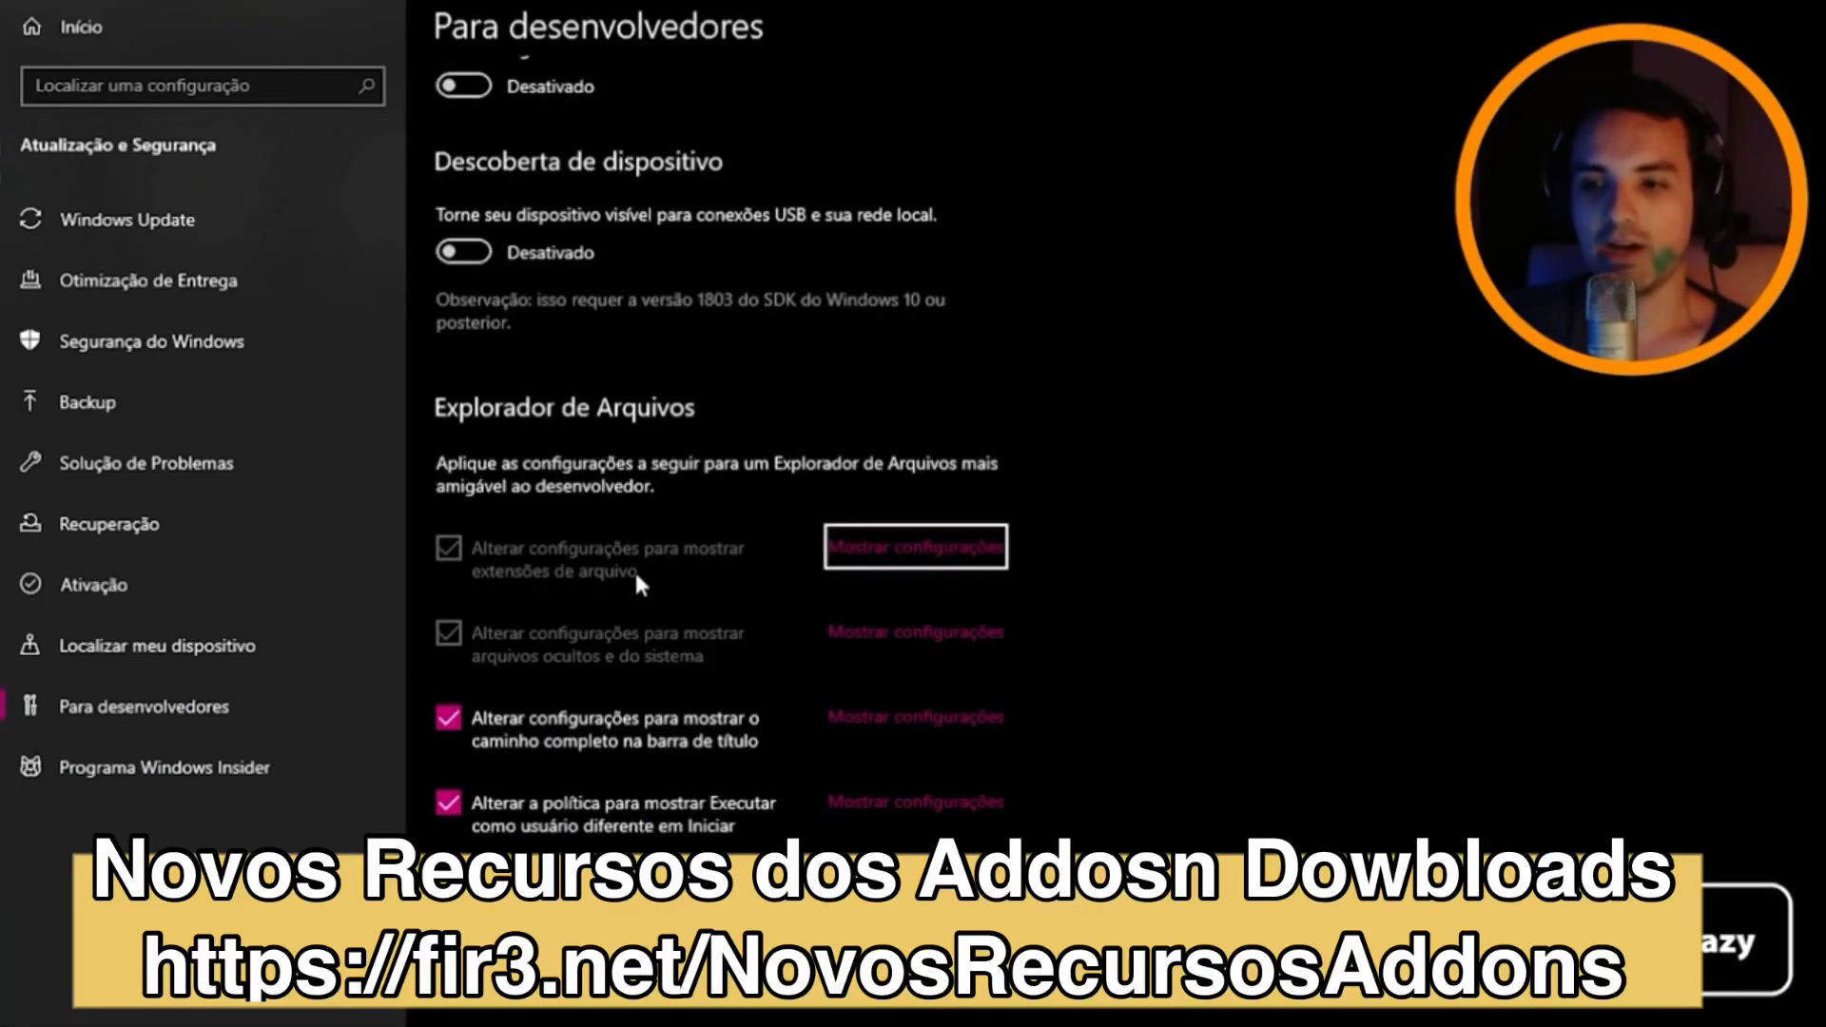
pyautogui.click(899, 550)
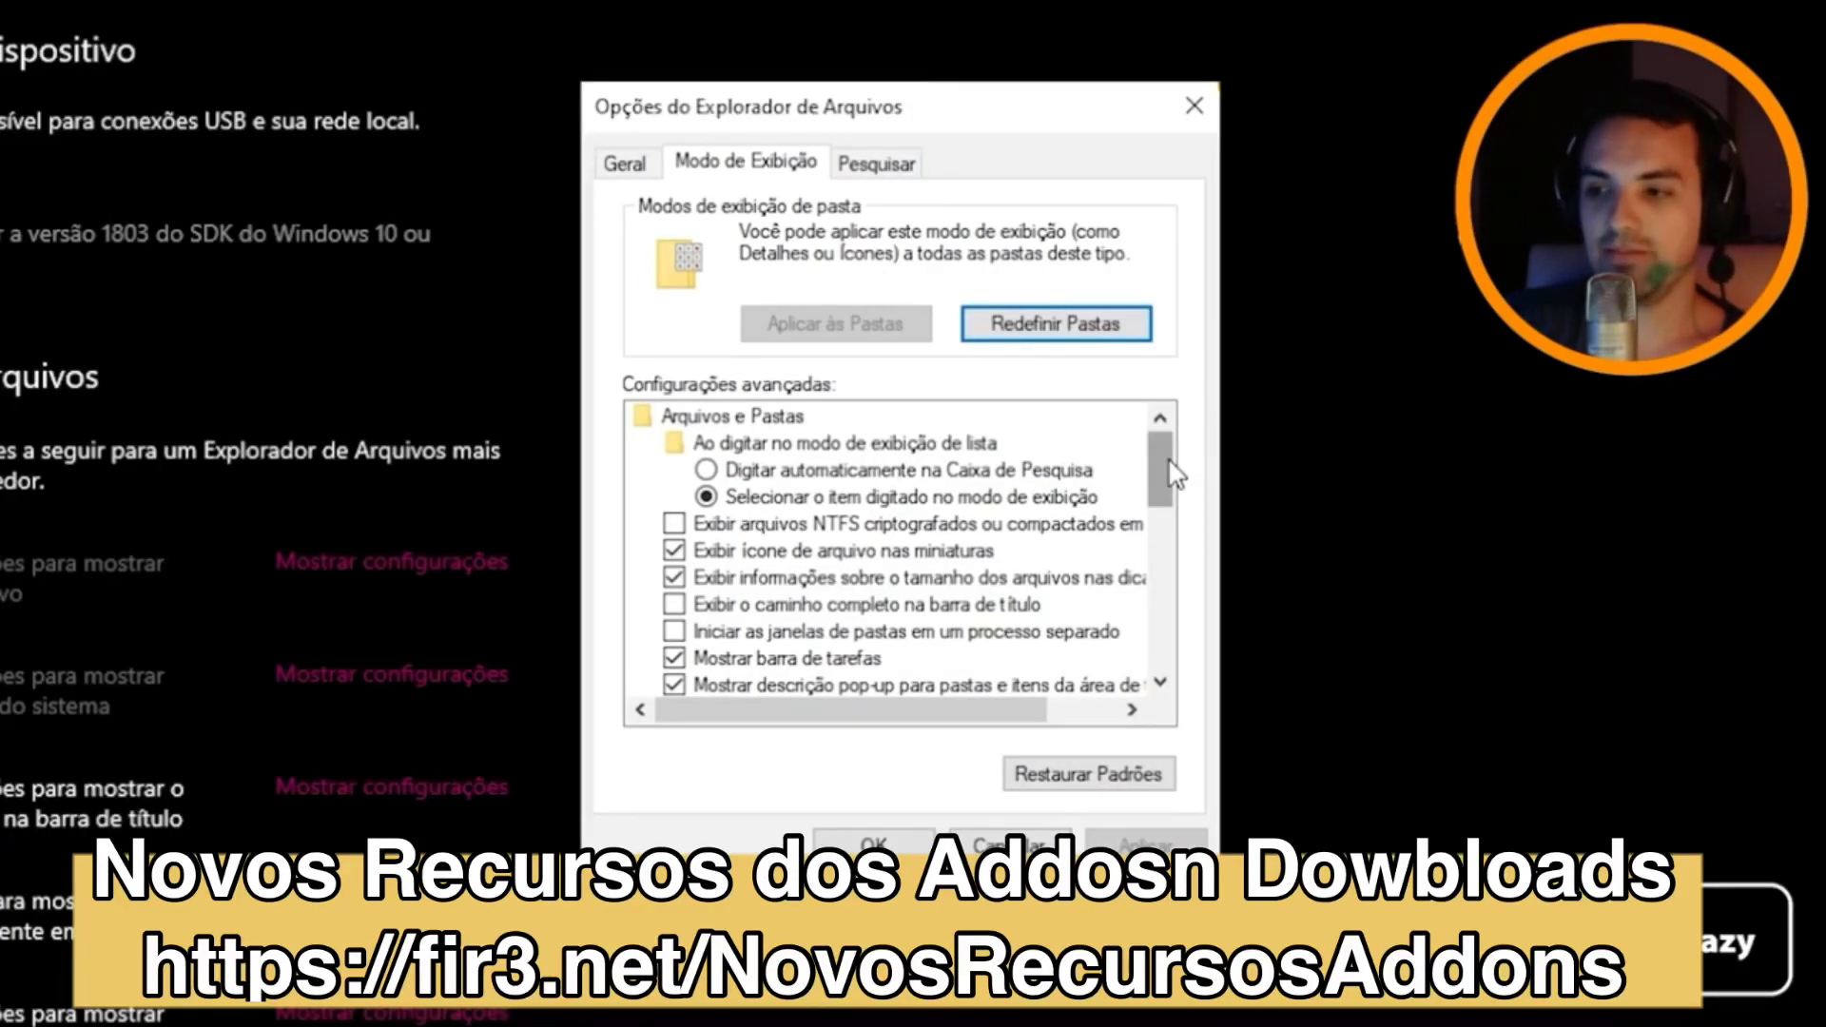
# Leave hiding of extensions for known file types unchecked, apply the folder options, and close the settings.
pyautogui.moveTo(1169, 462); pyautogui.dragTo(1175, 543)
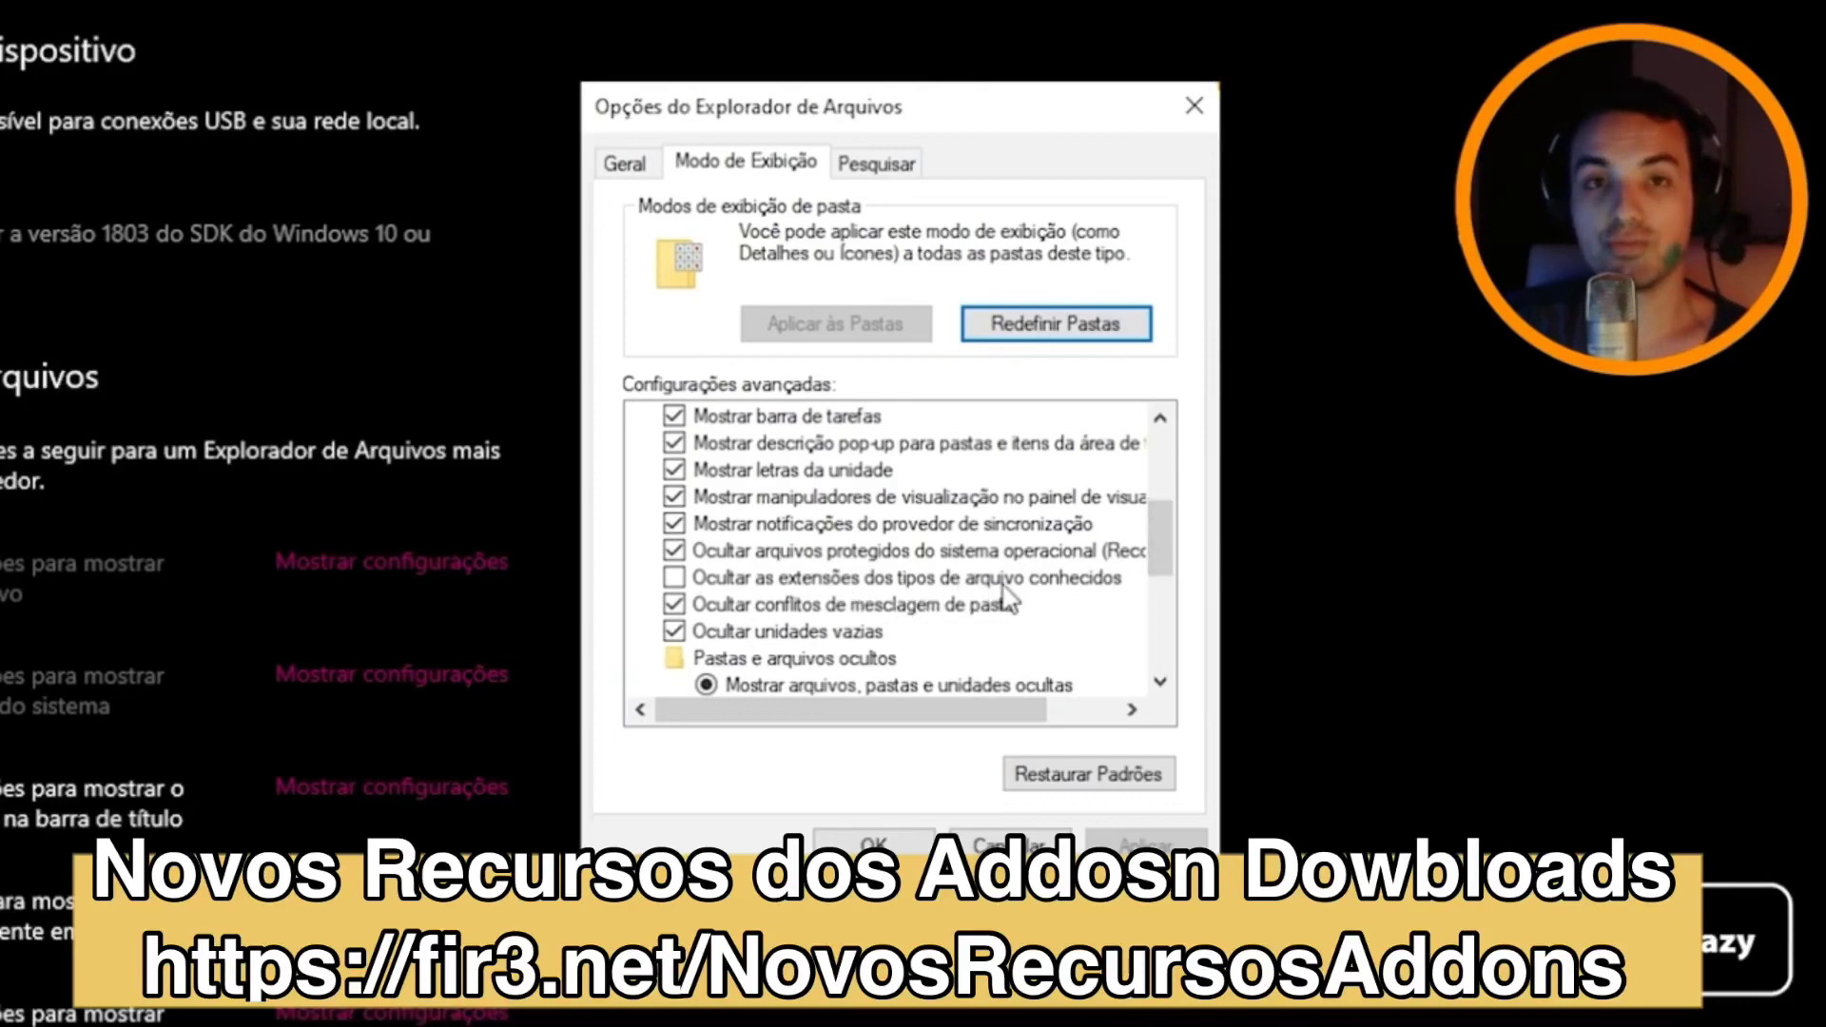
pyautogui.click(678, 580)
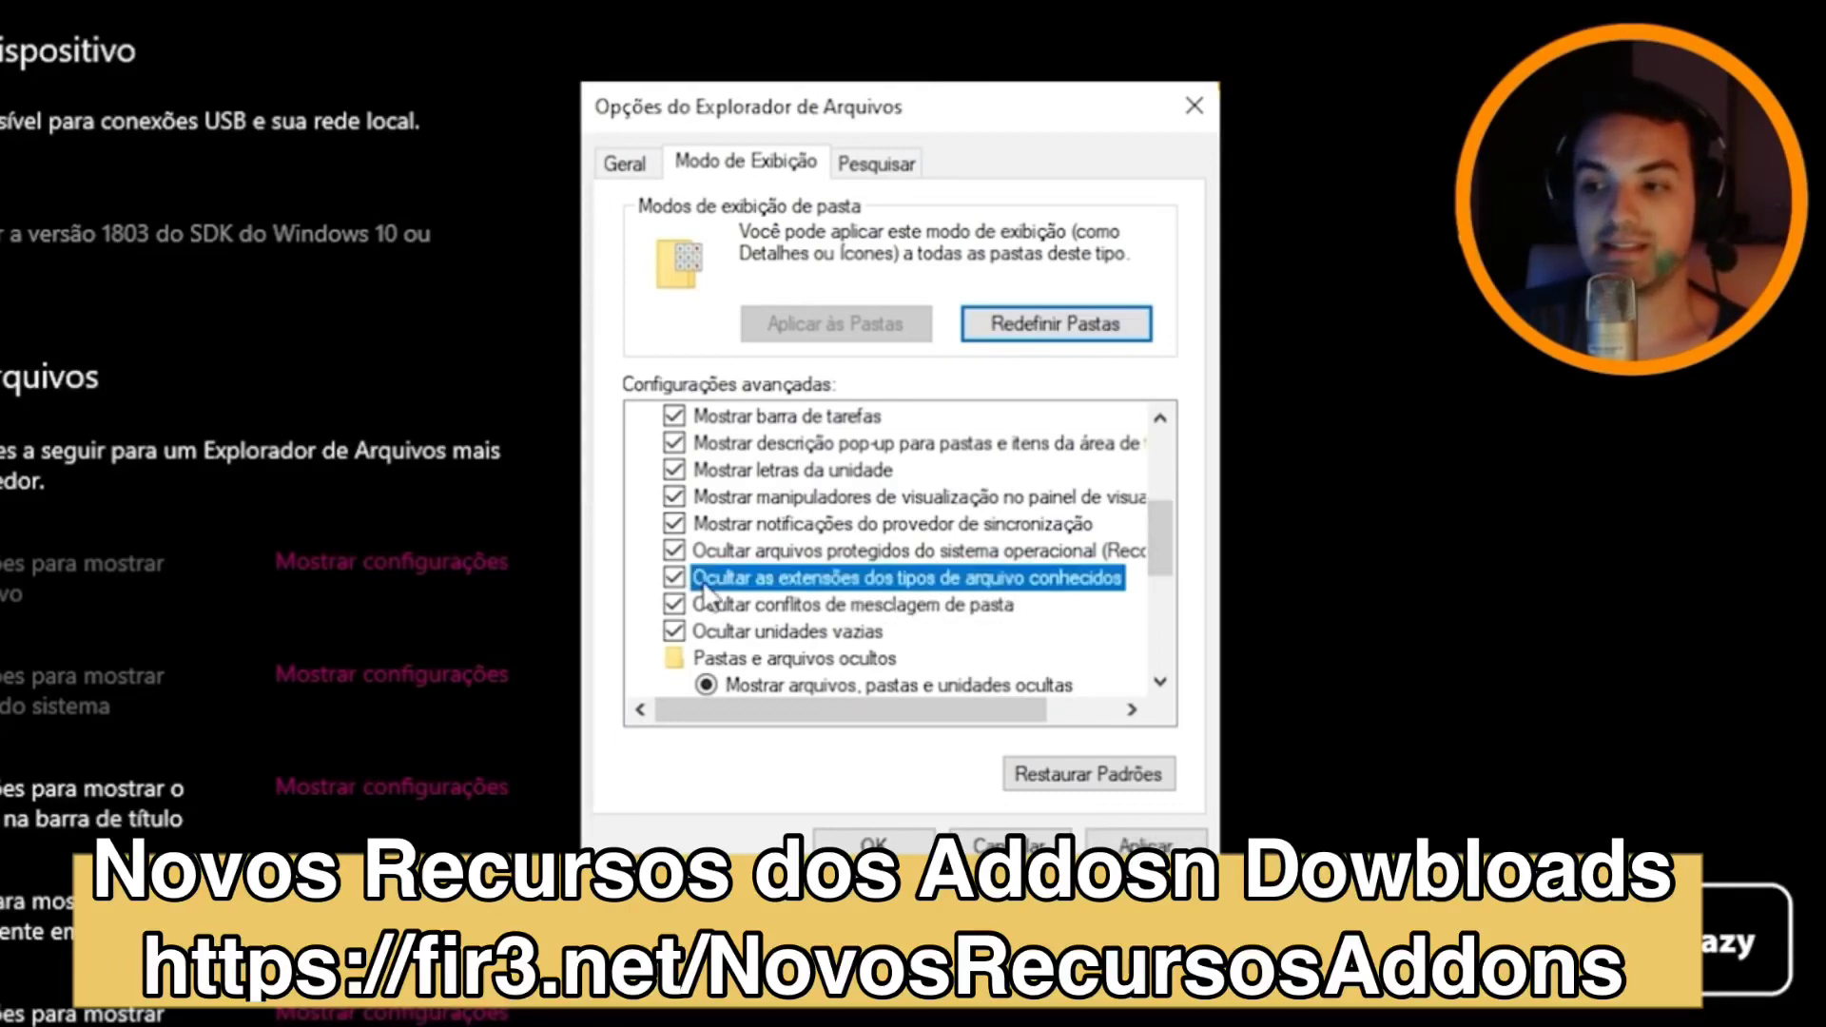
pyautogui.click(679, 580)
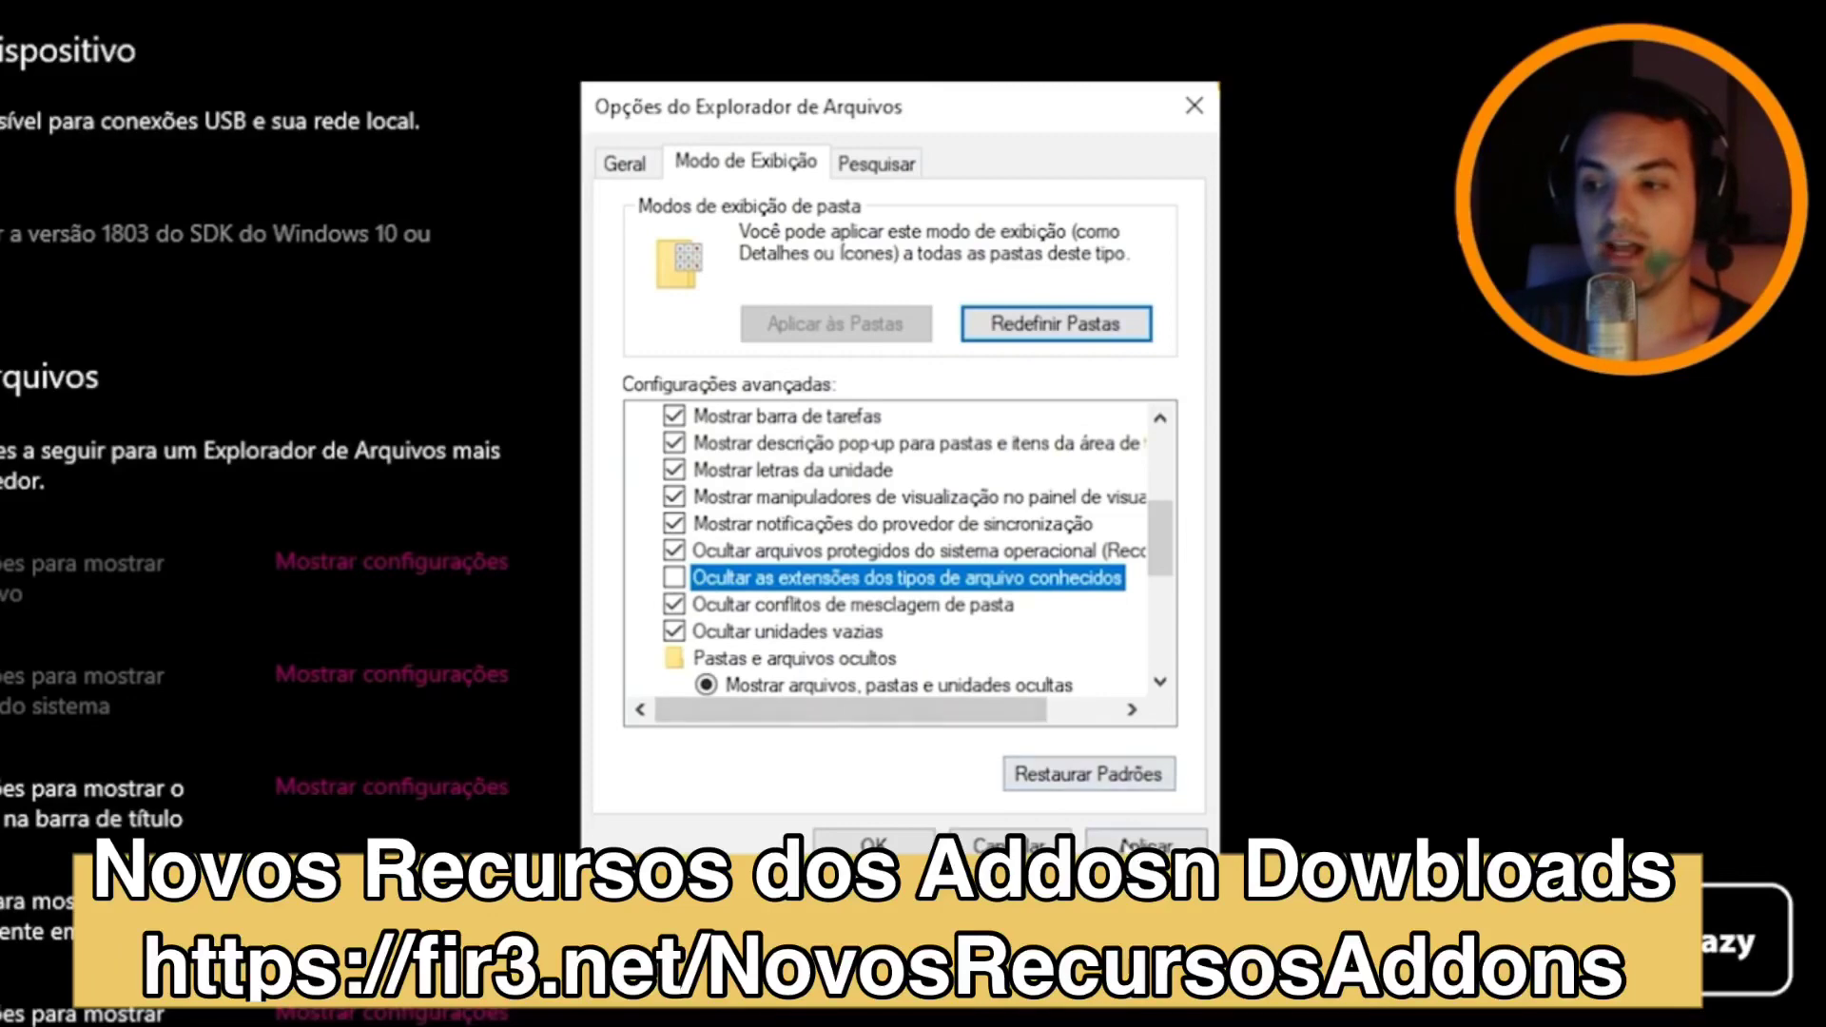
pyautogui.click(1120, 842)
pyautogui.click(873, 843)
pyautogui.hotkey('alt', 'F4')
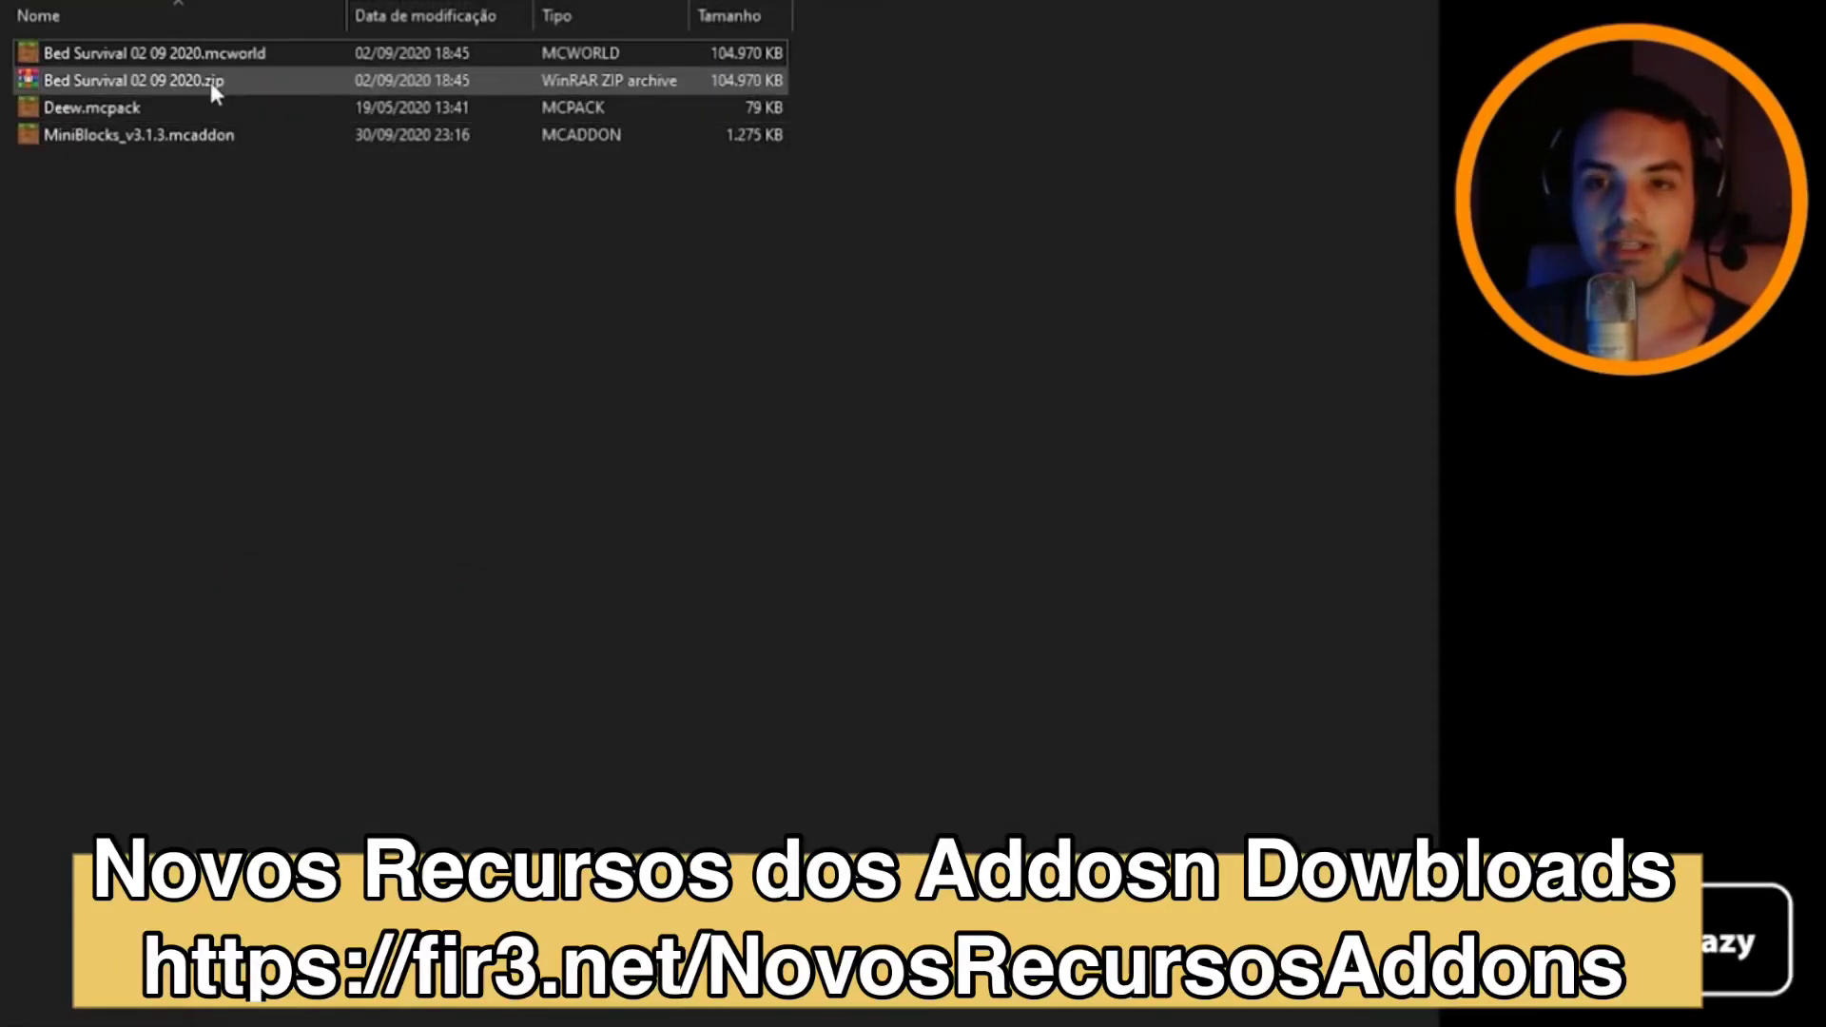
pyautogui.click(190, 134)
pyautogui.click(345, 133)
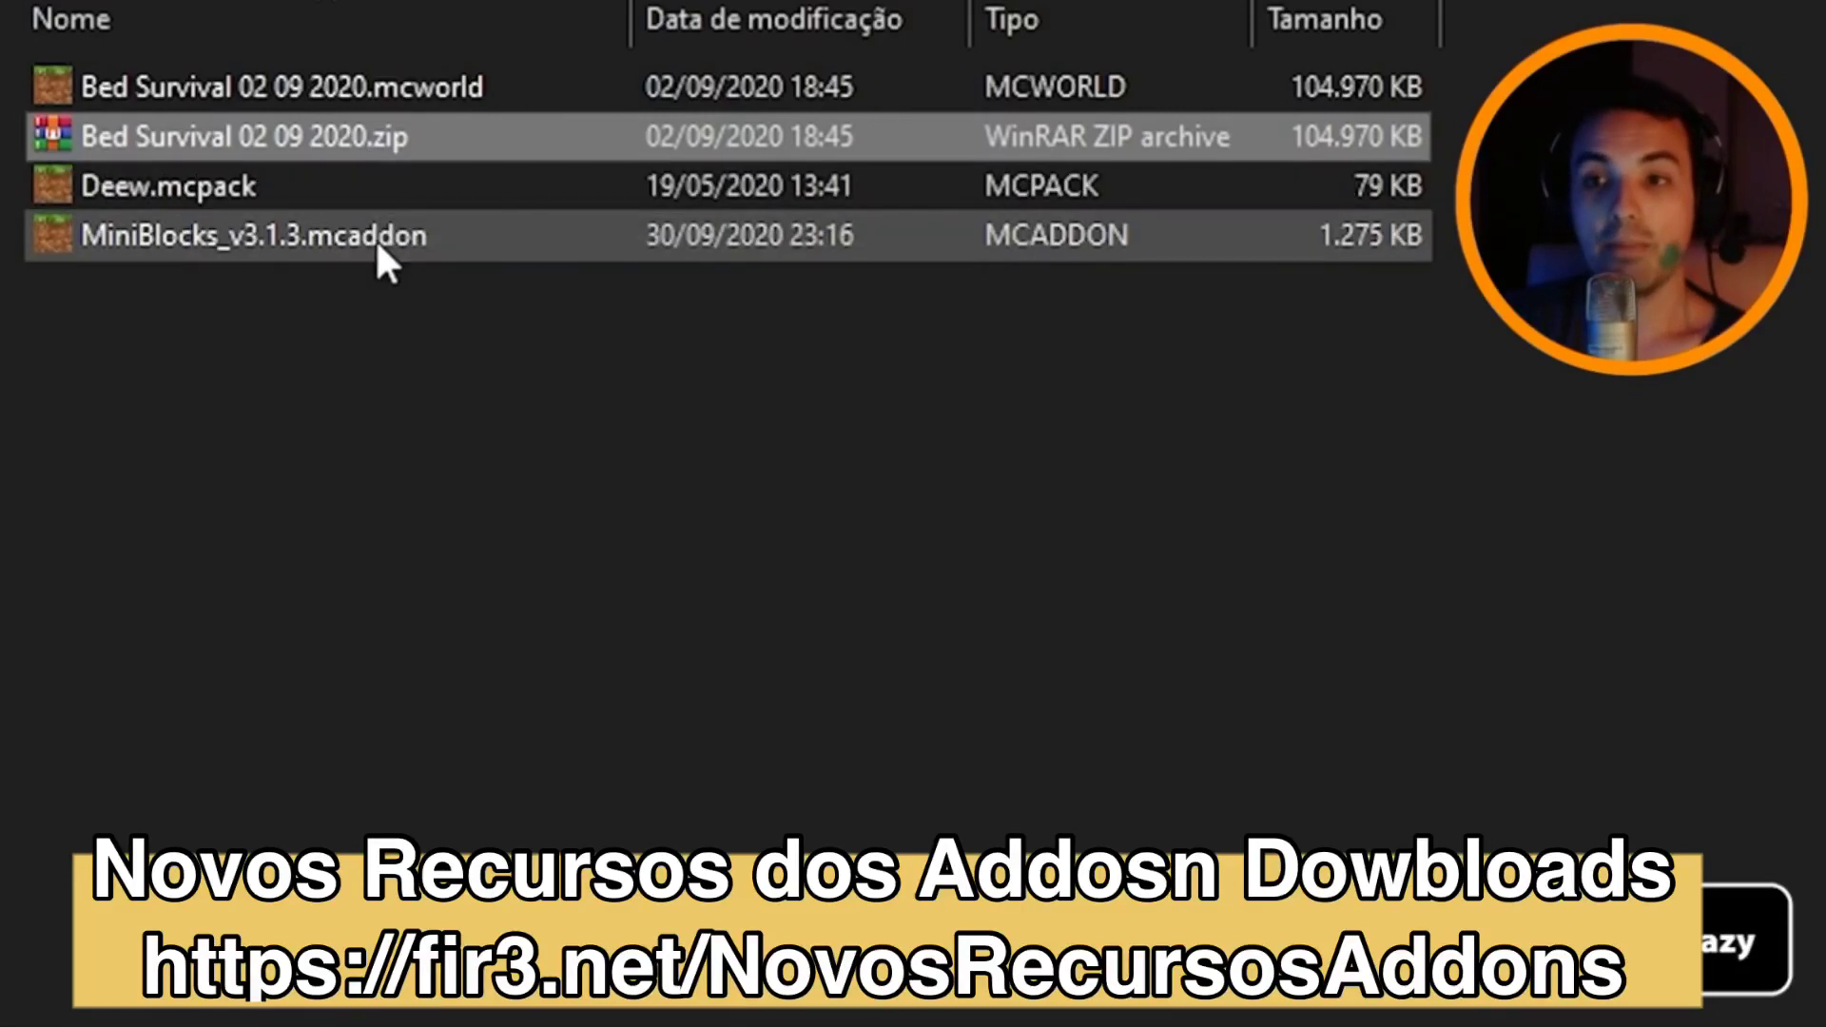
pyautogui.click(399, 94)
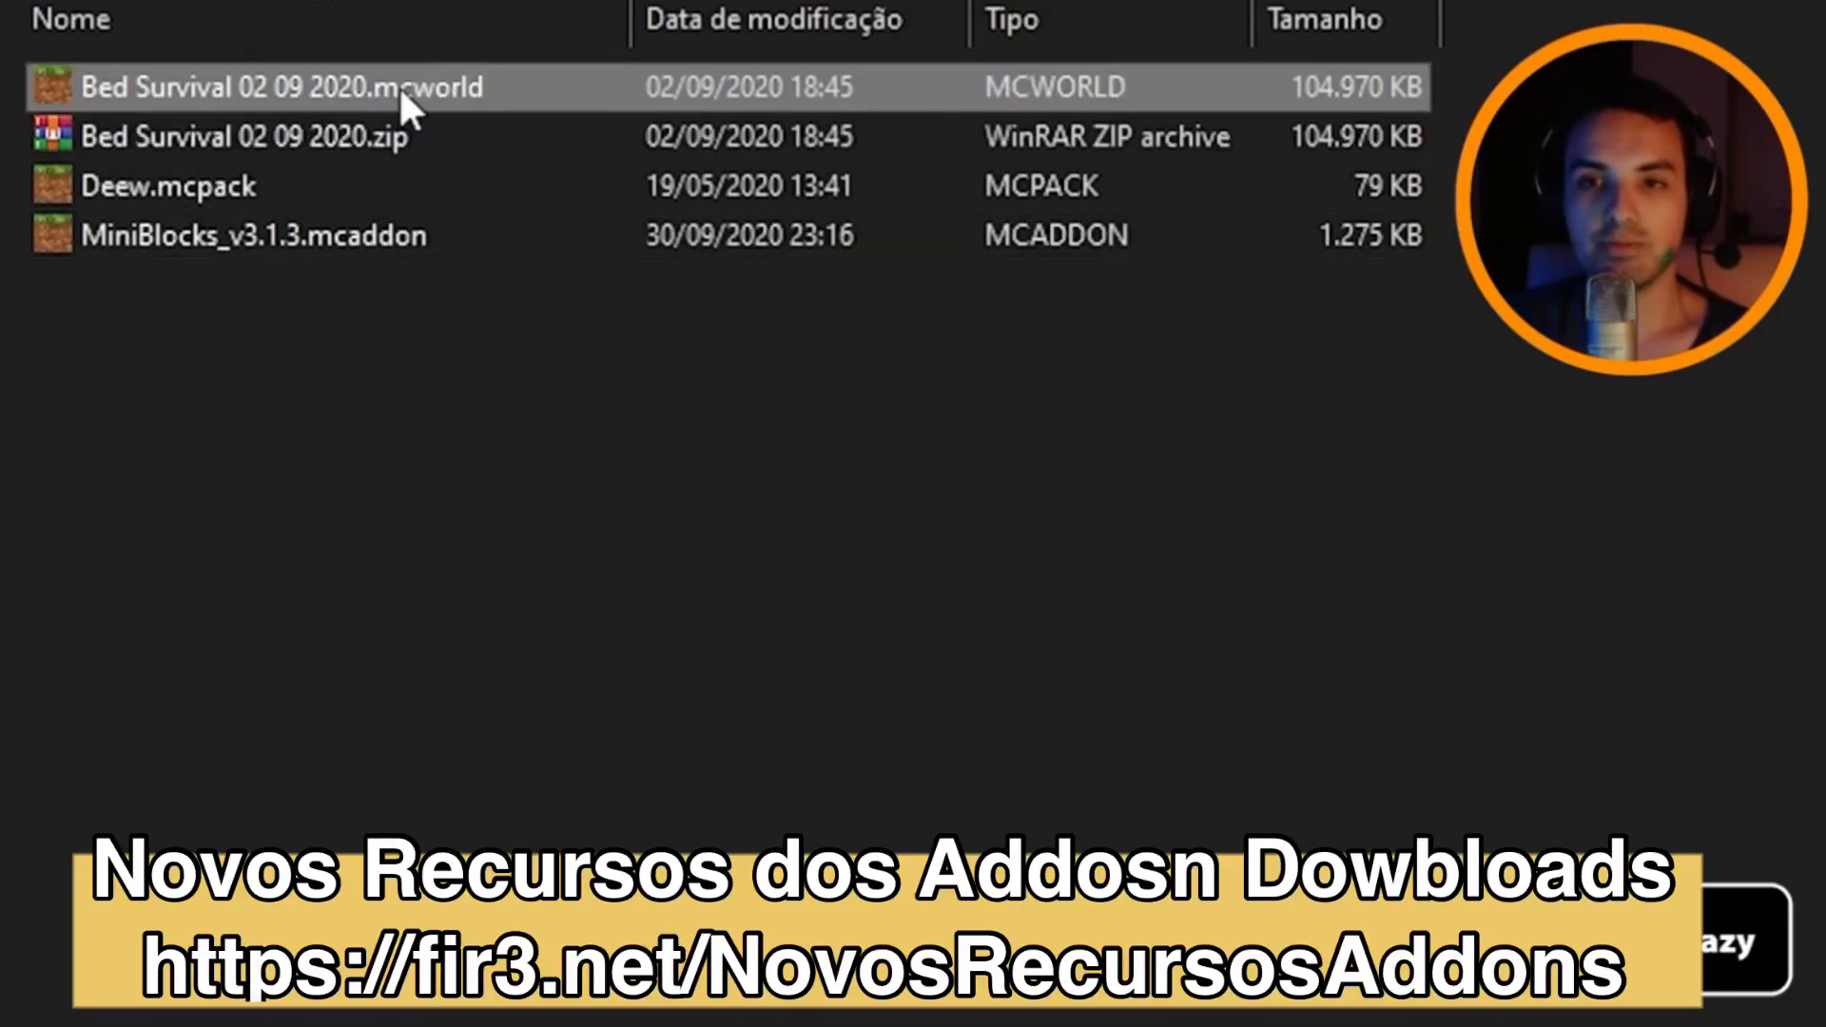
pyautogui.click(380, 174)
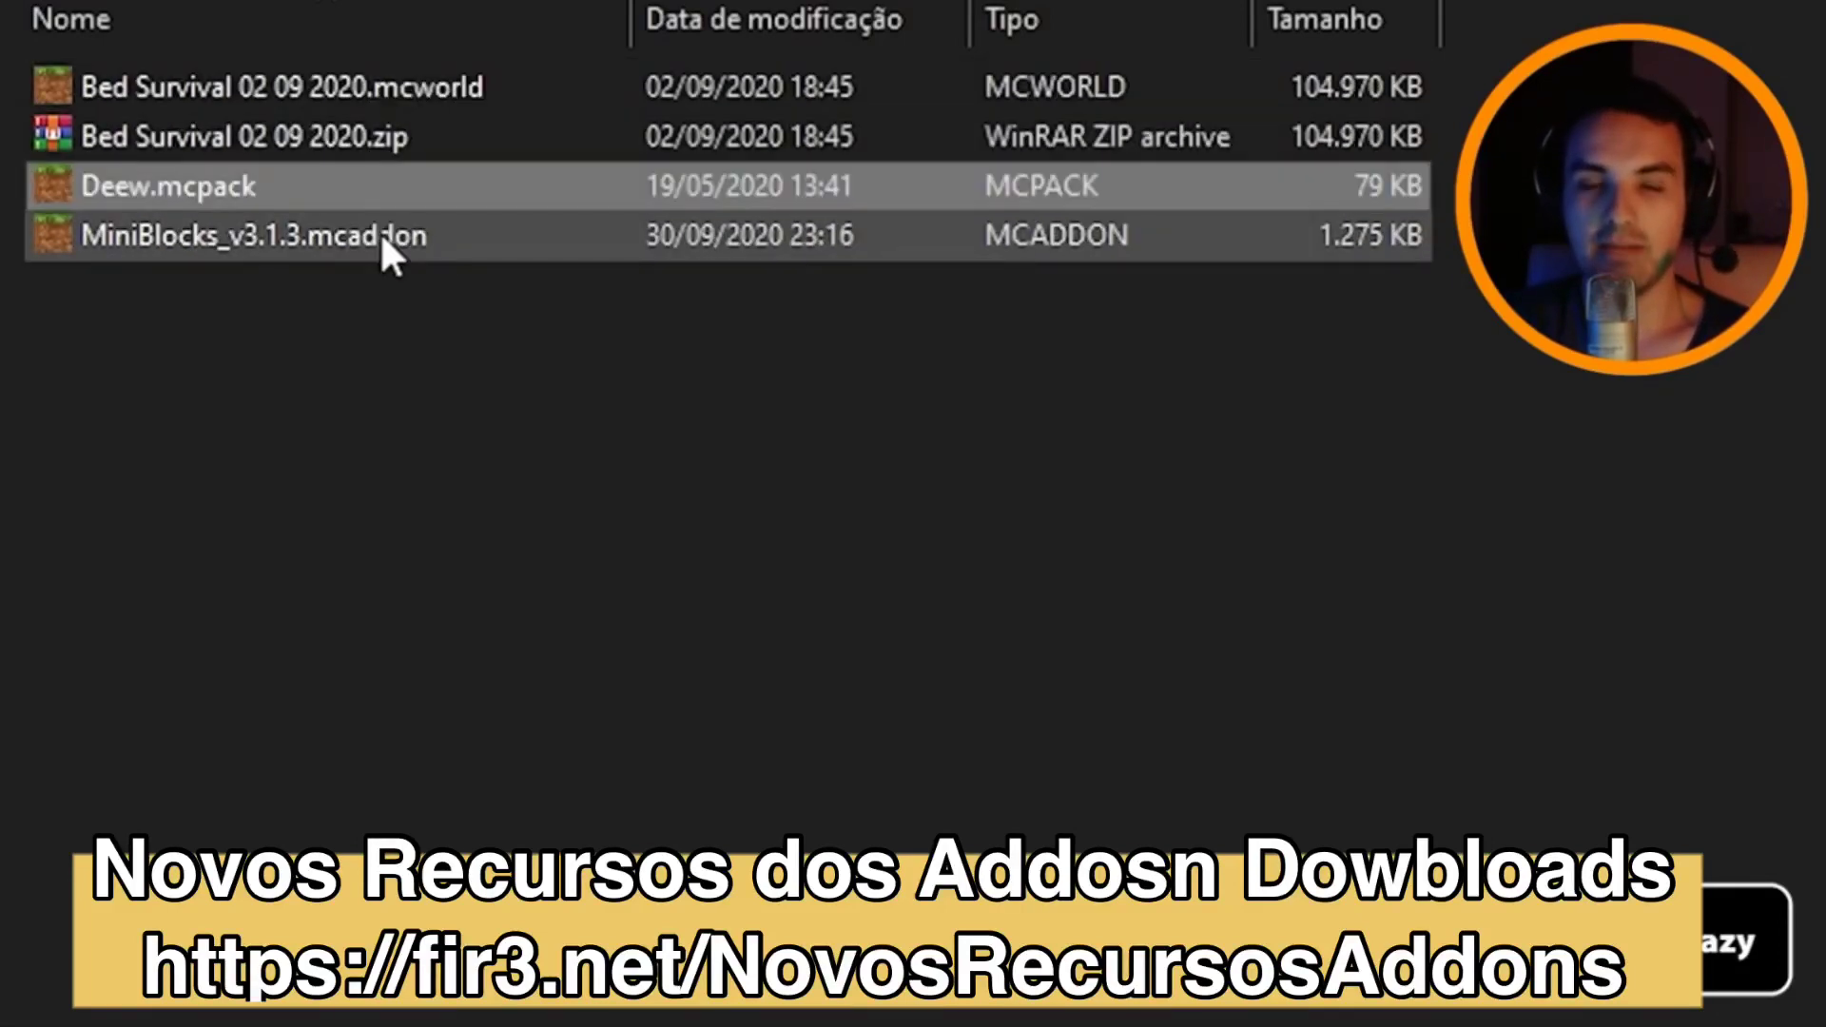
pyautogui.click(382, 238)
# Open Bed Survival 02 09 2020.zip and examine its behavior_packs and resource_packs folders.
pyautogui.click(375, 138)
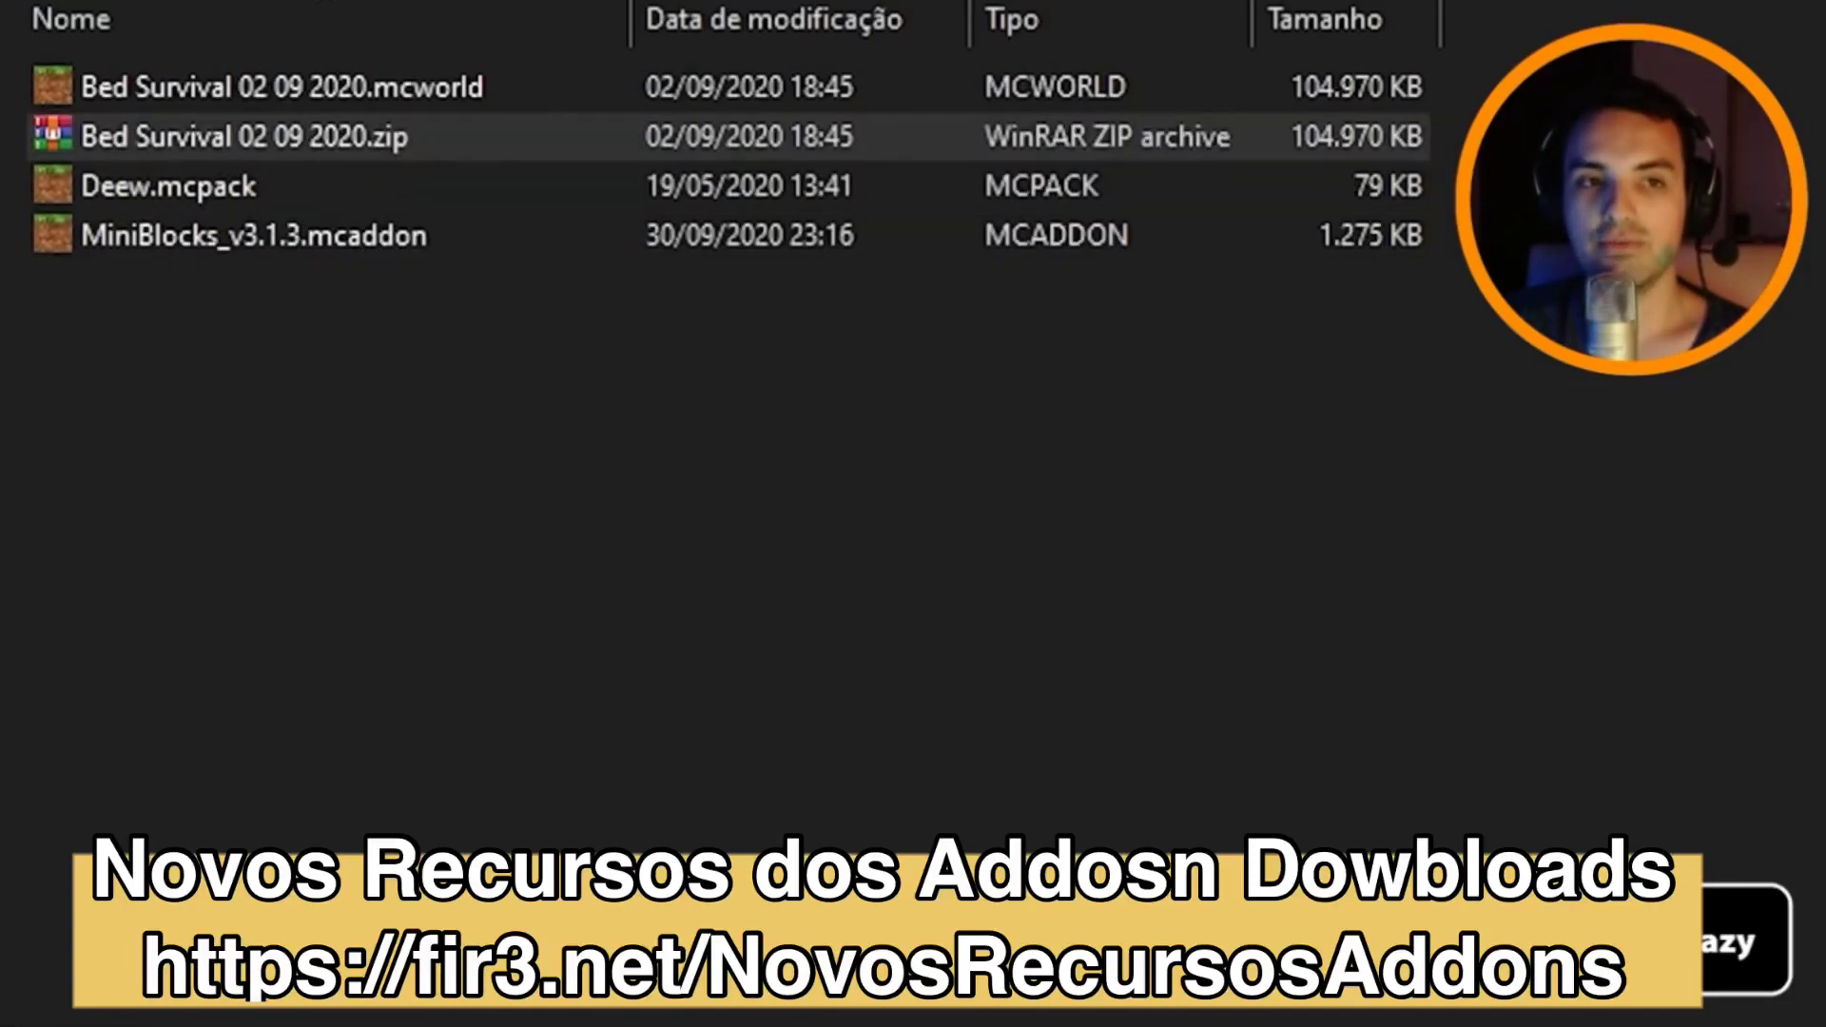
pyautogui.moveTo(486, 674); pyautogui.dragTo(1397, 2)
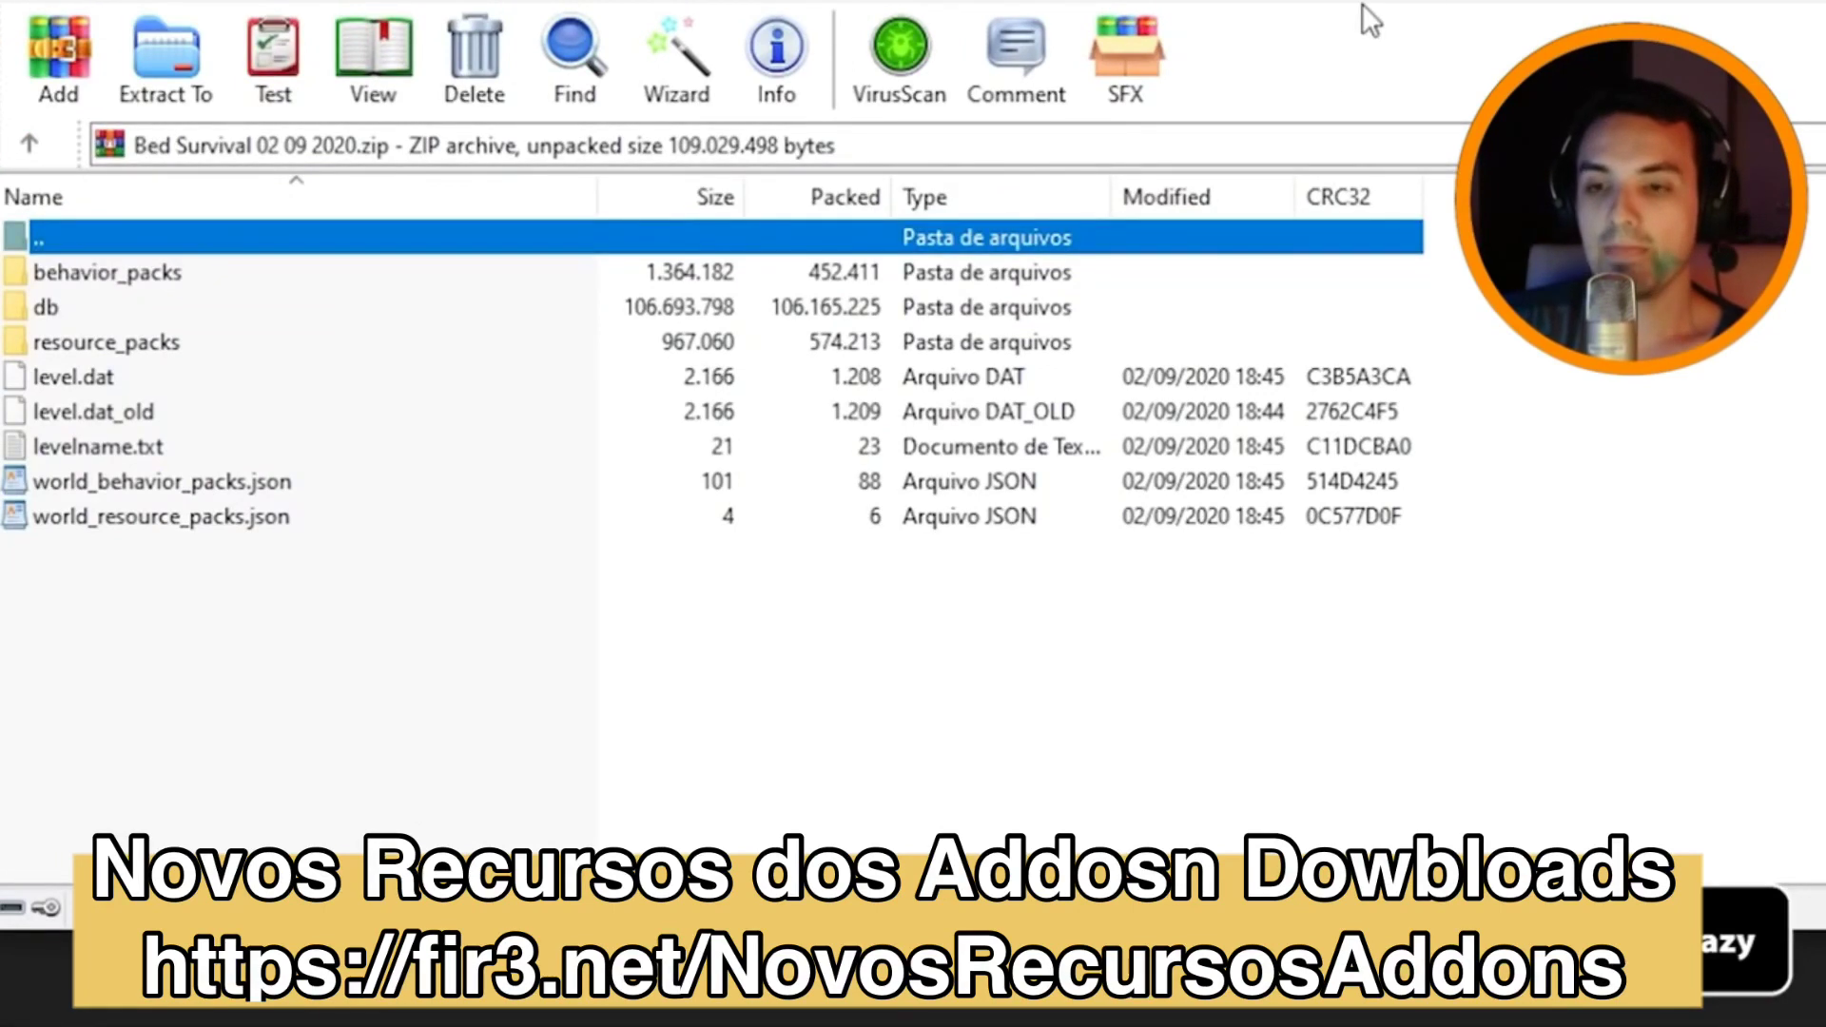
pyautogui.click(118, 278)
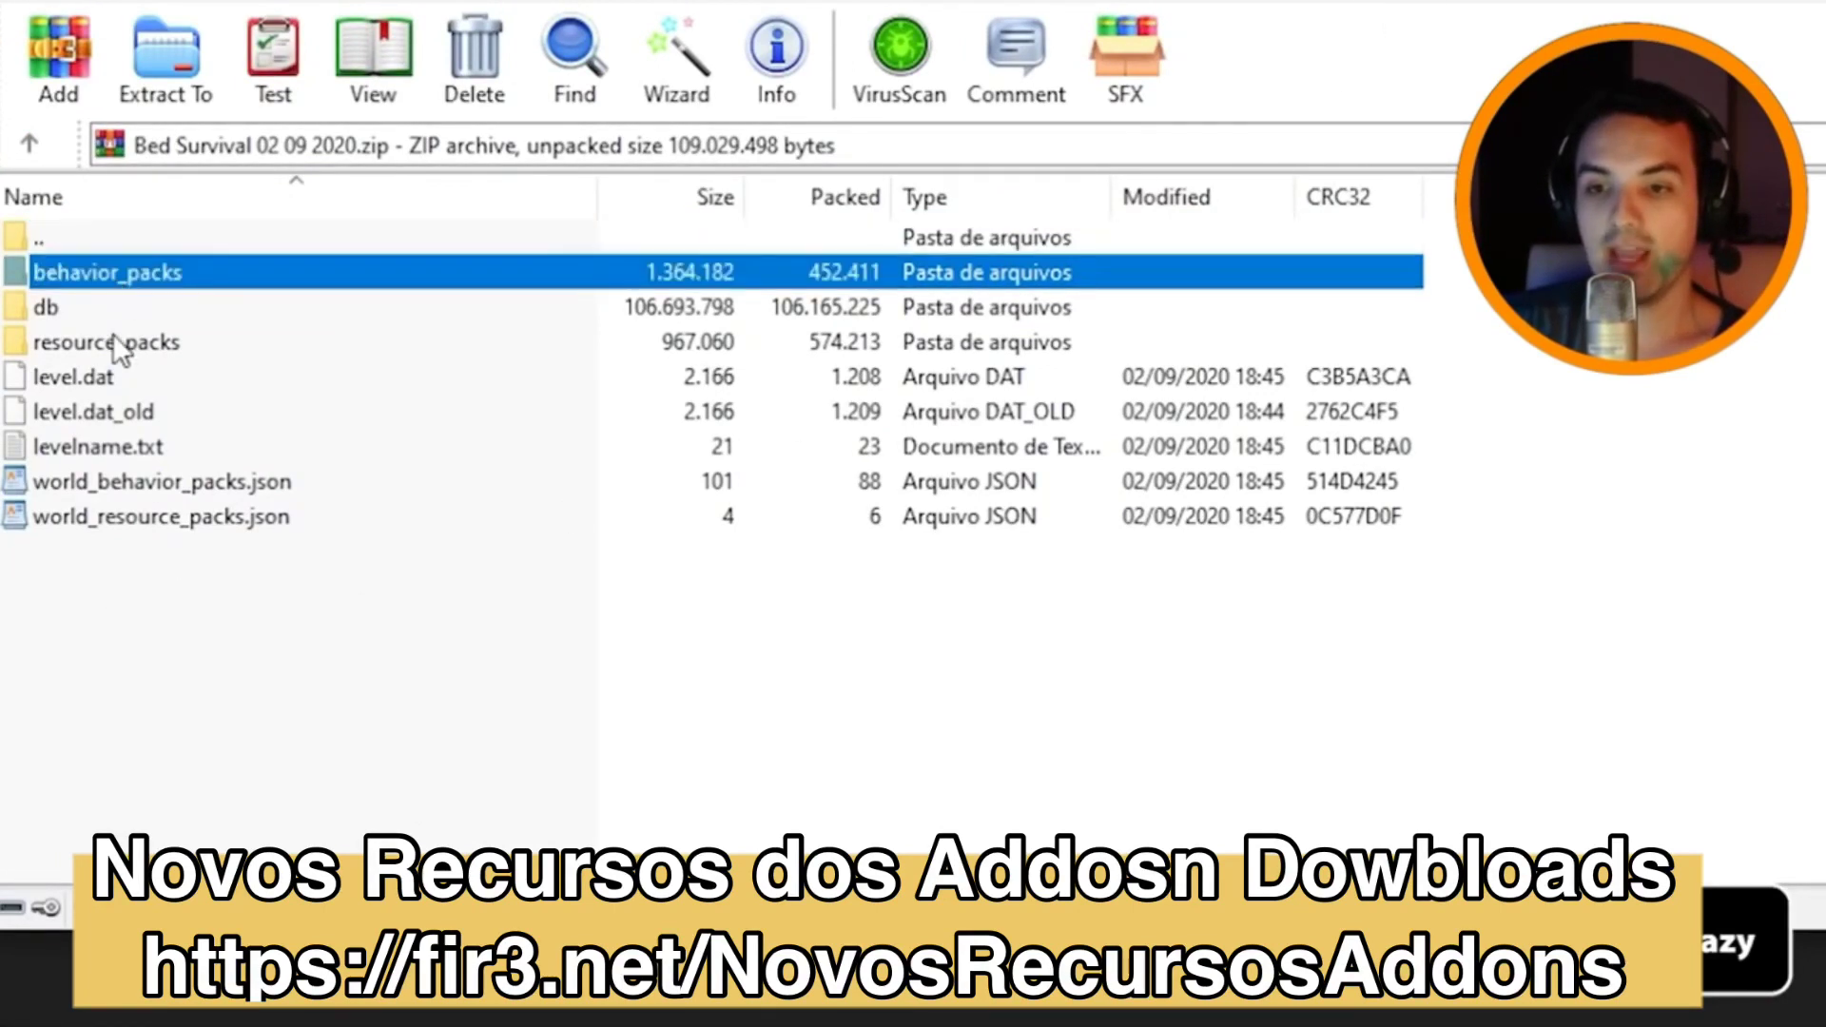
pyautogui.click(118, 344)
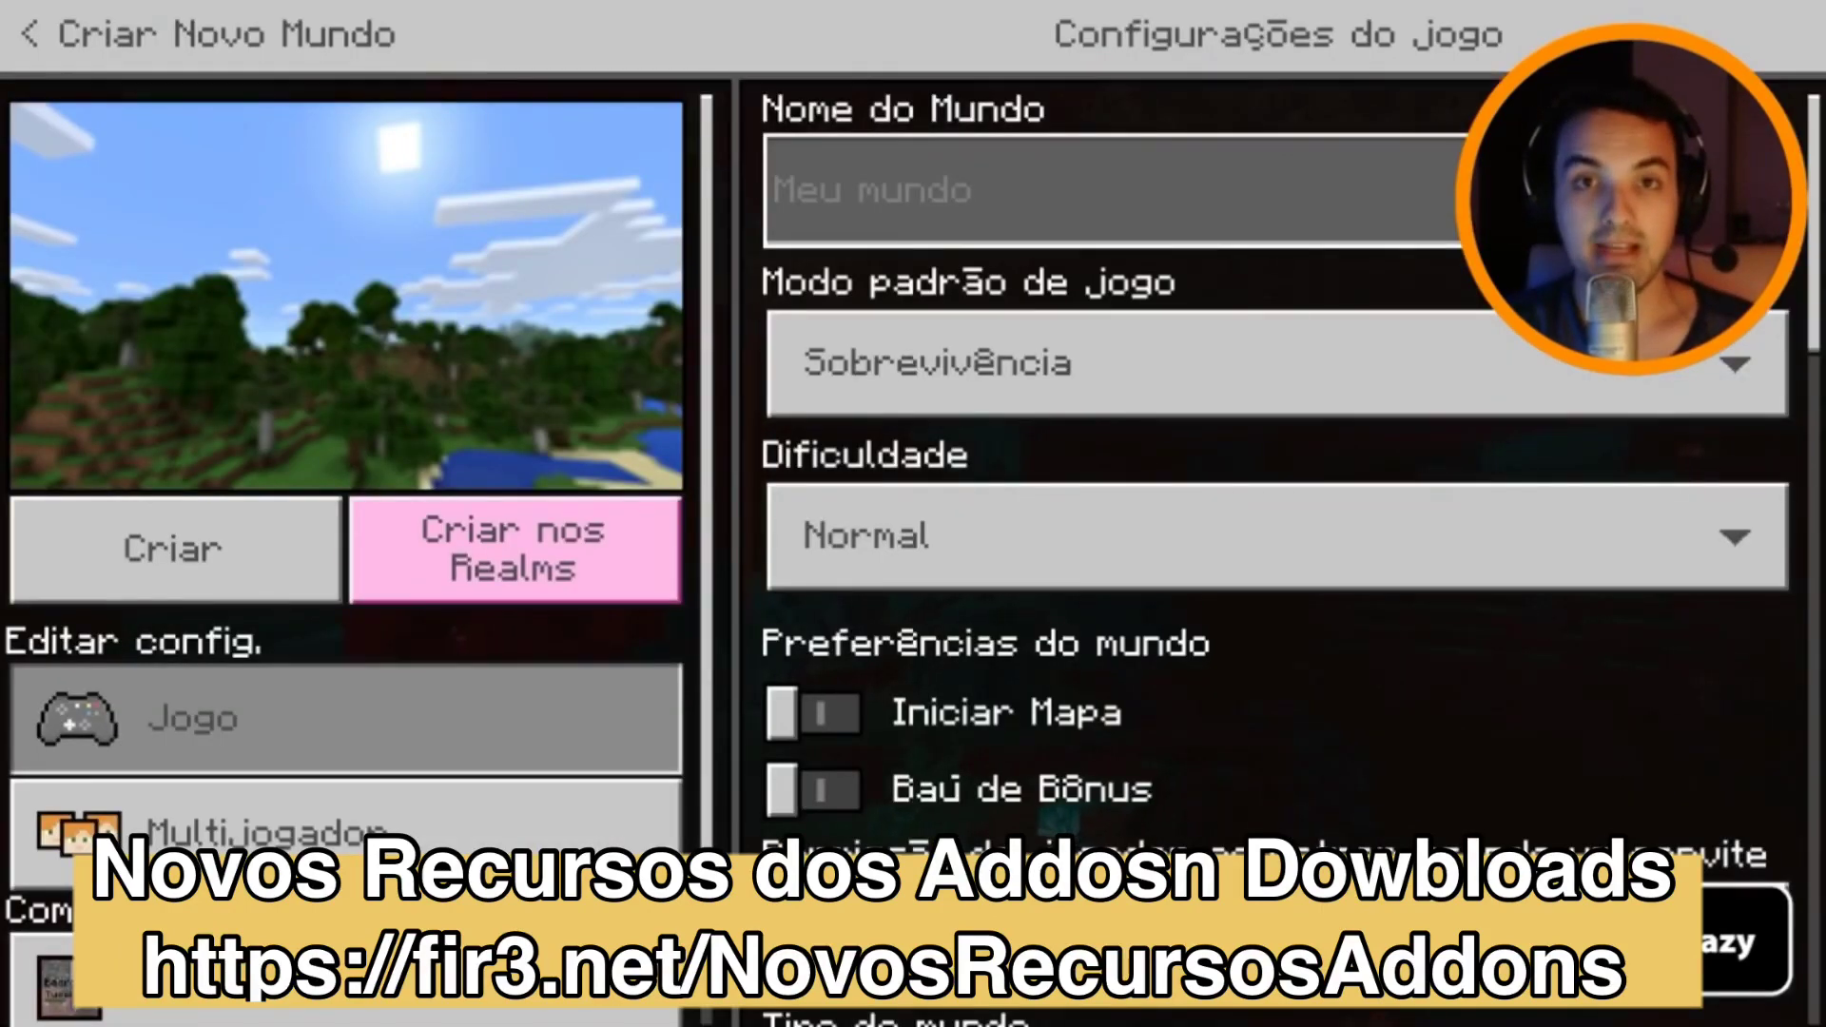
# In Minecraft's new world settings, open the texture packs section and expand Meus Pacotes.
pyautogui.scroll(-2, 514, 514)
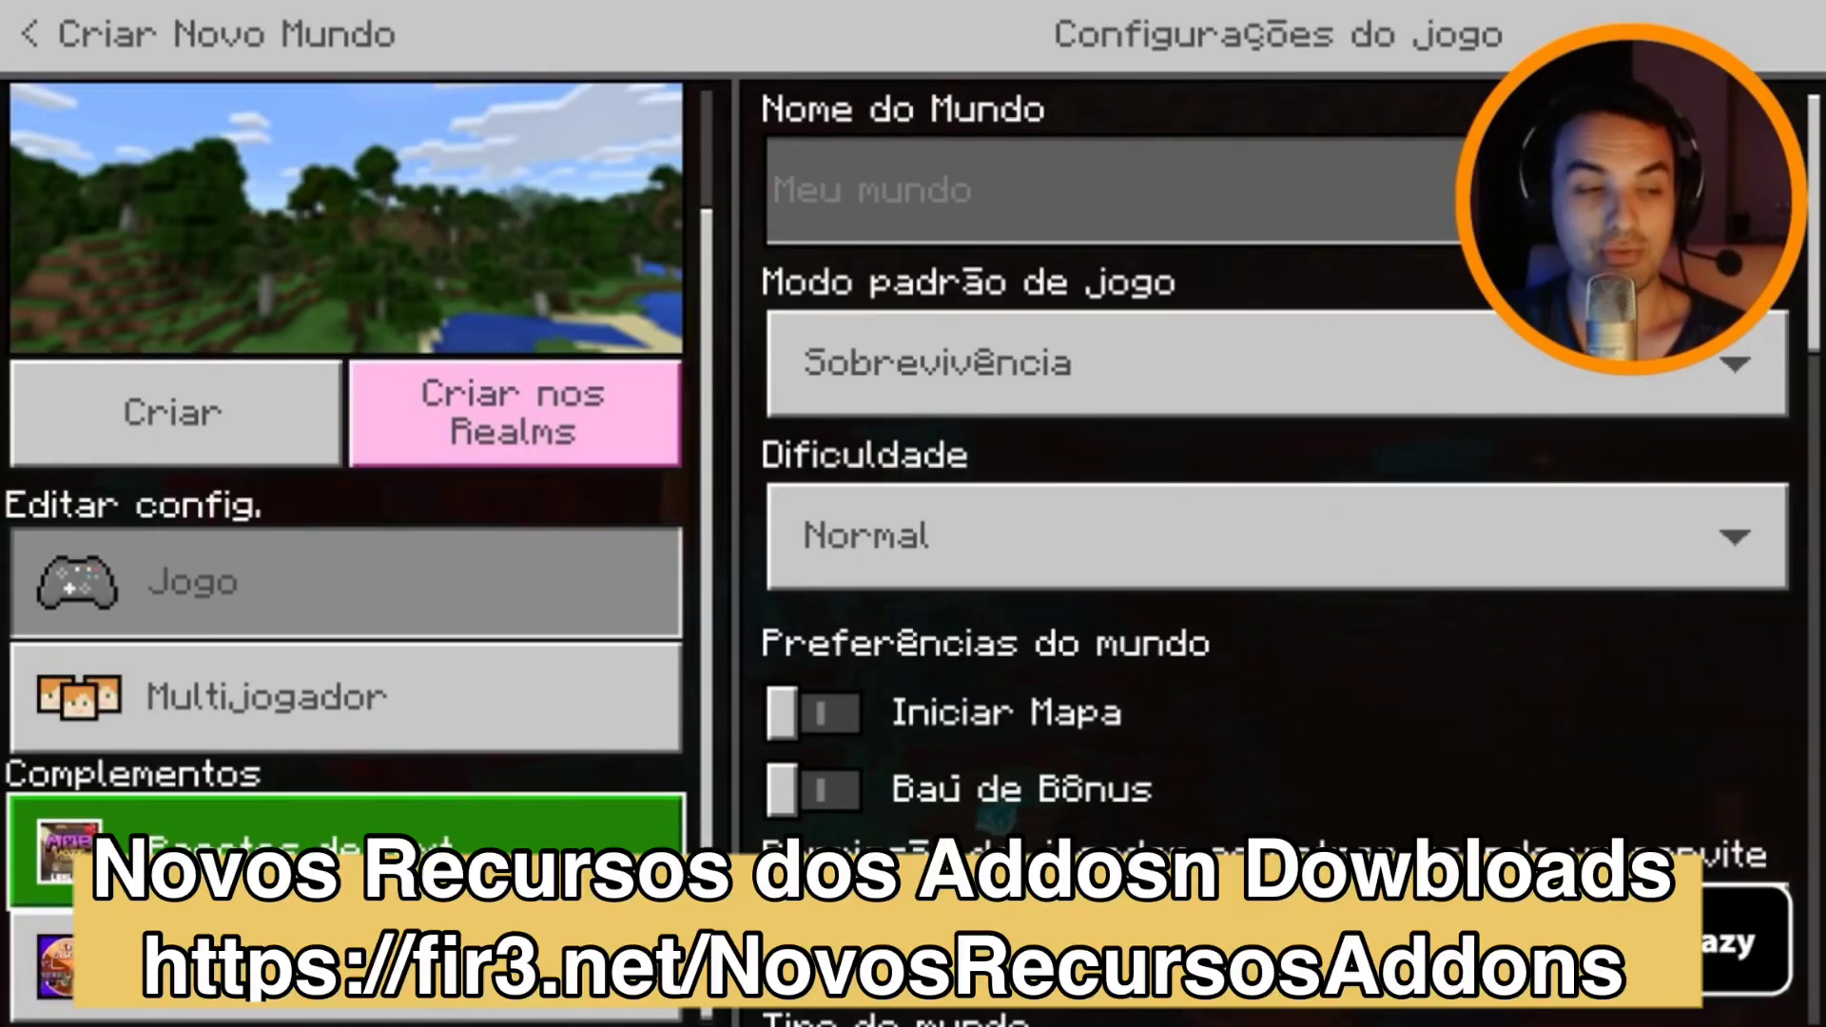
pyautogui.press('Return')
pyautogui.press('Right')
pyautogui.press('Up')
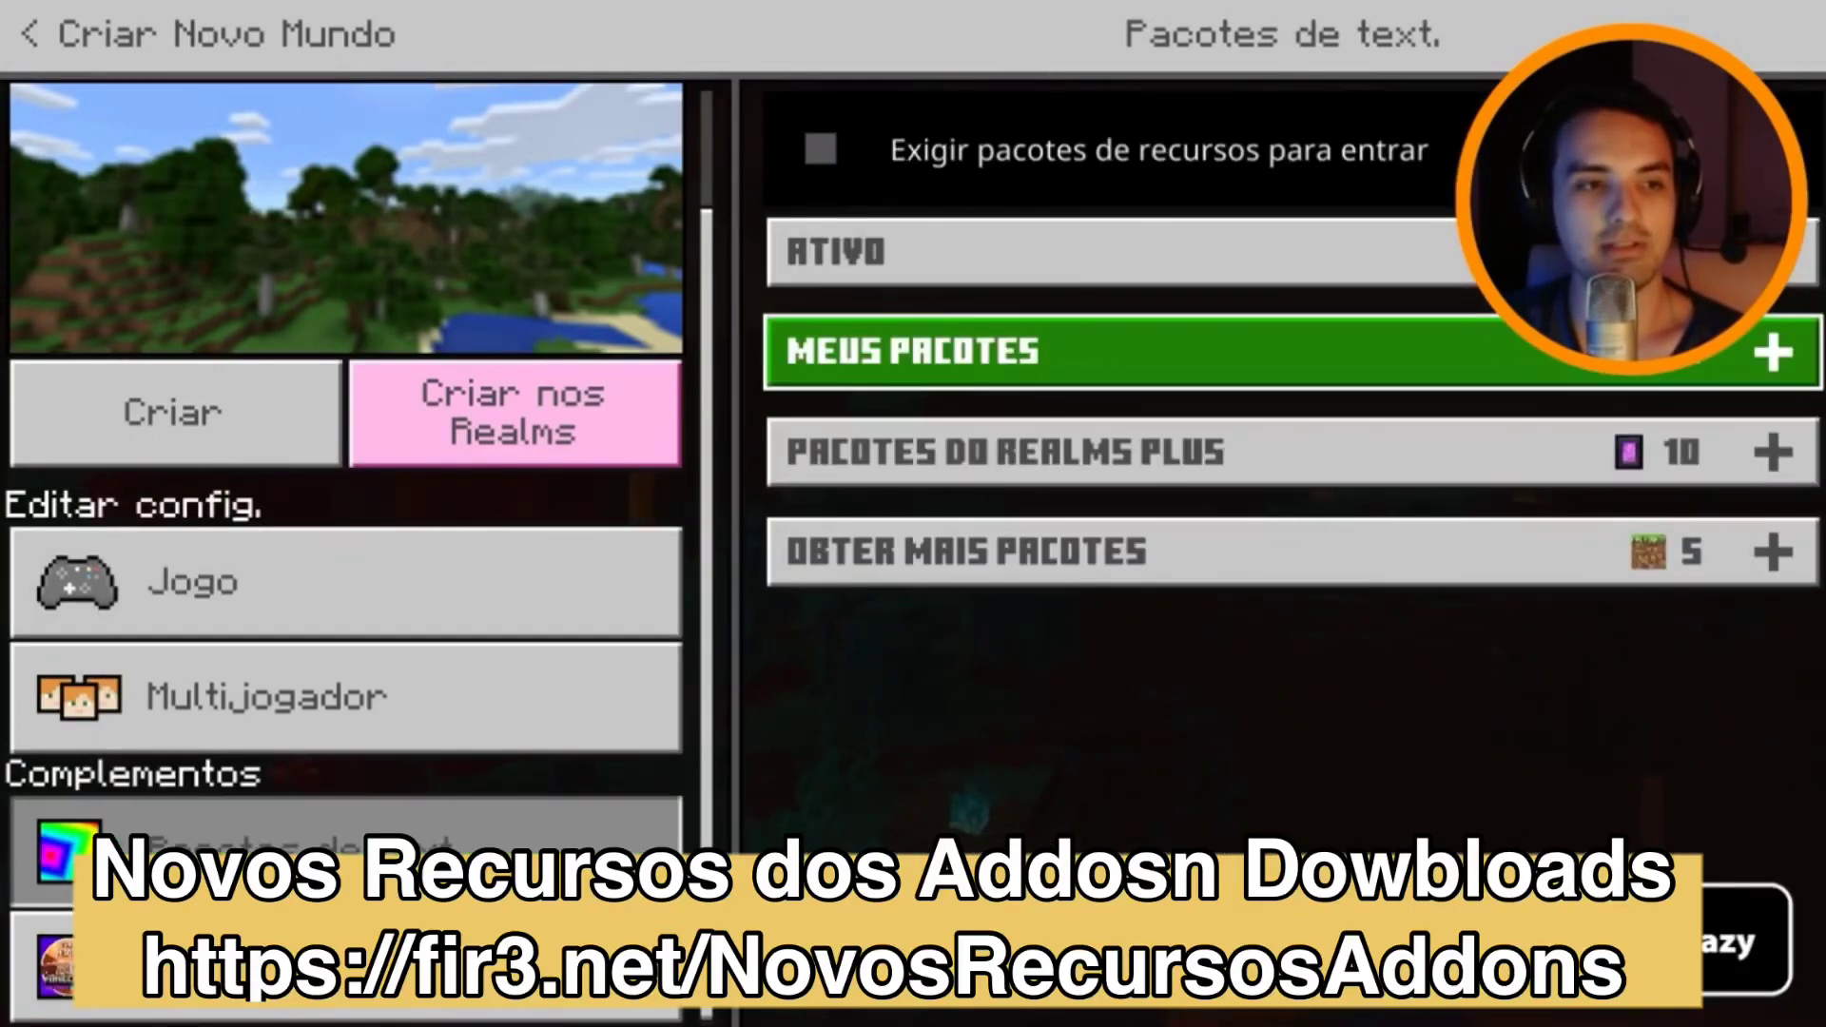
pyautogui.press('Return')
# Find the Deew 1.16 texture pack among the owned packs and activate it for the new world.
pyautogui.press('Down')
pyautogui.press('Down')
pyautogui.press('Down')
pyautogui.press('Down')
pyautogui.press('Down')
pyautogui.press('Down')
pyautogui.press('Down')
pyautogui.press('Down')
pyautogui.press('Down')
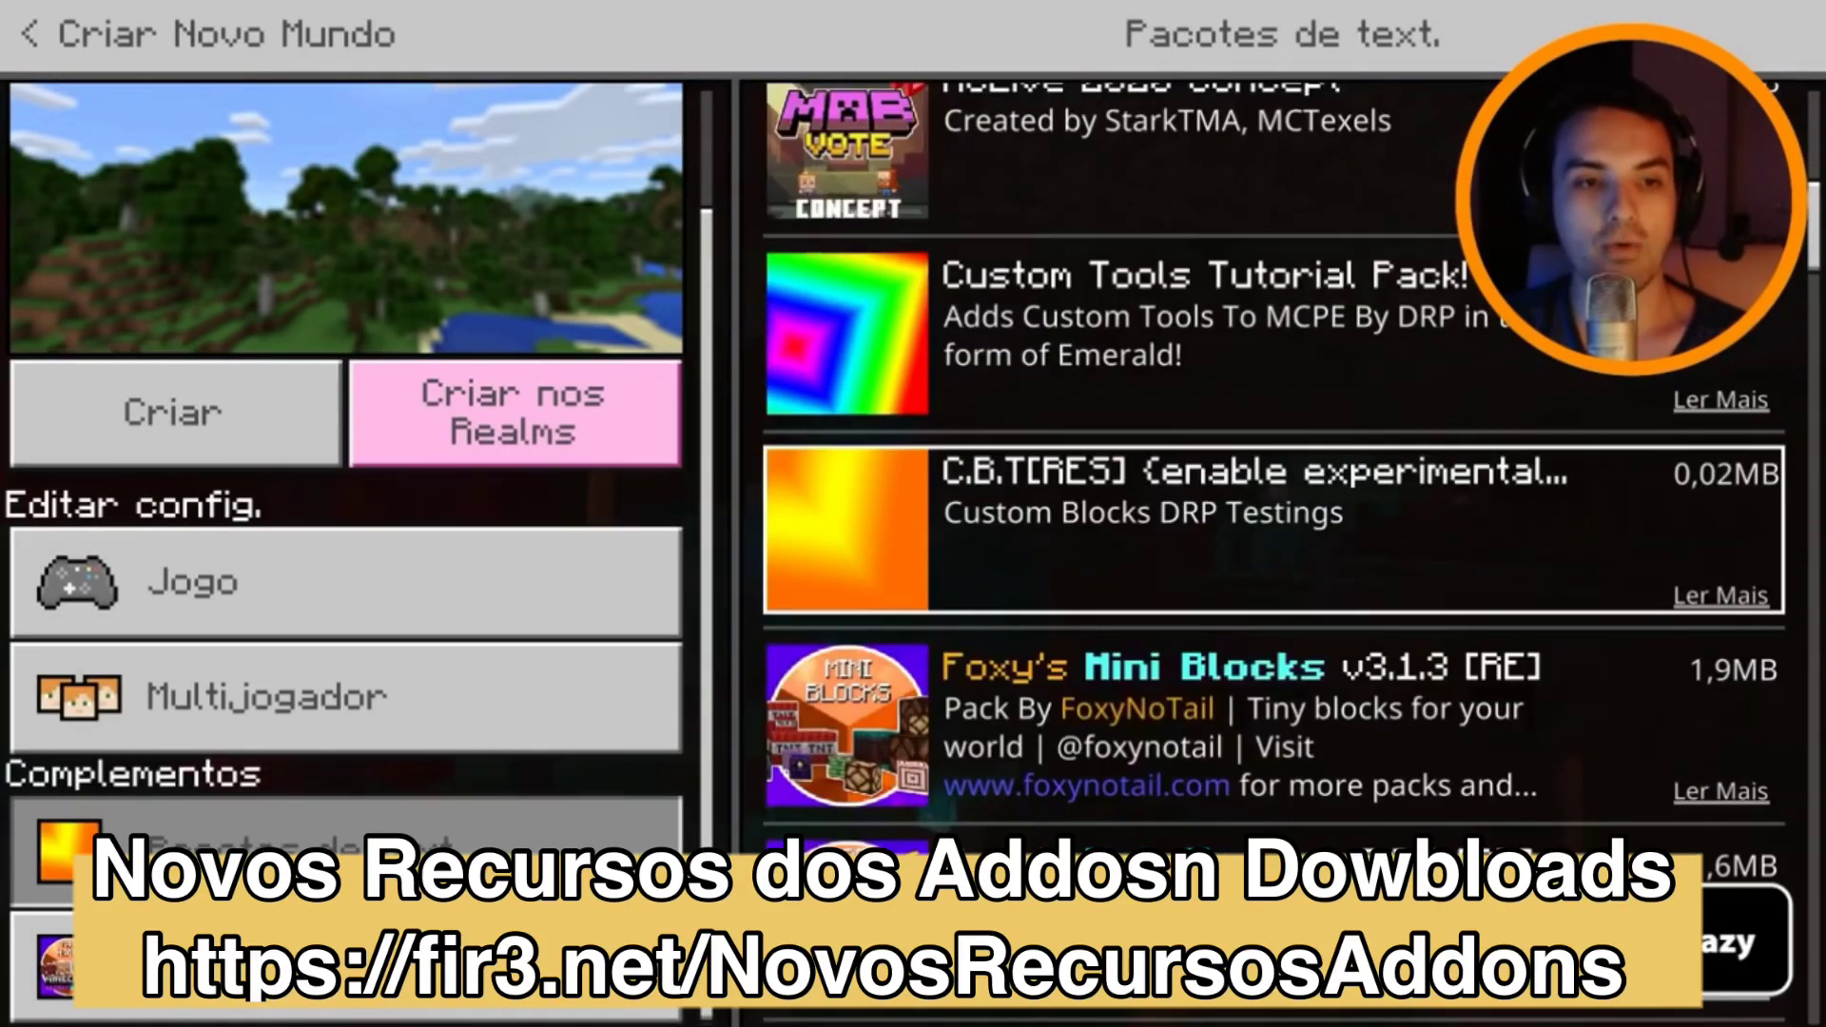
pyautogui.press('Down')
pyautogui.press('Down')
pyautogui.press('Down')
pyautogui.press('Down')
pyautogui.press('Down')
pyautogui.press('Down')
pyautogui.press('Down')
pyautogui.press('Down')
pyautogui.press('Down')
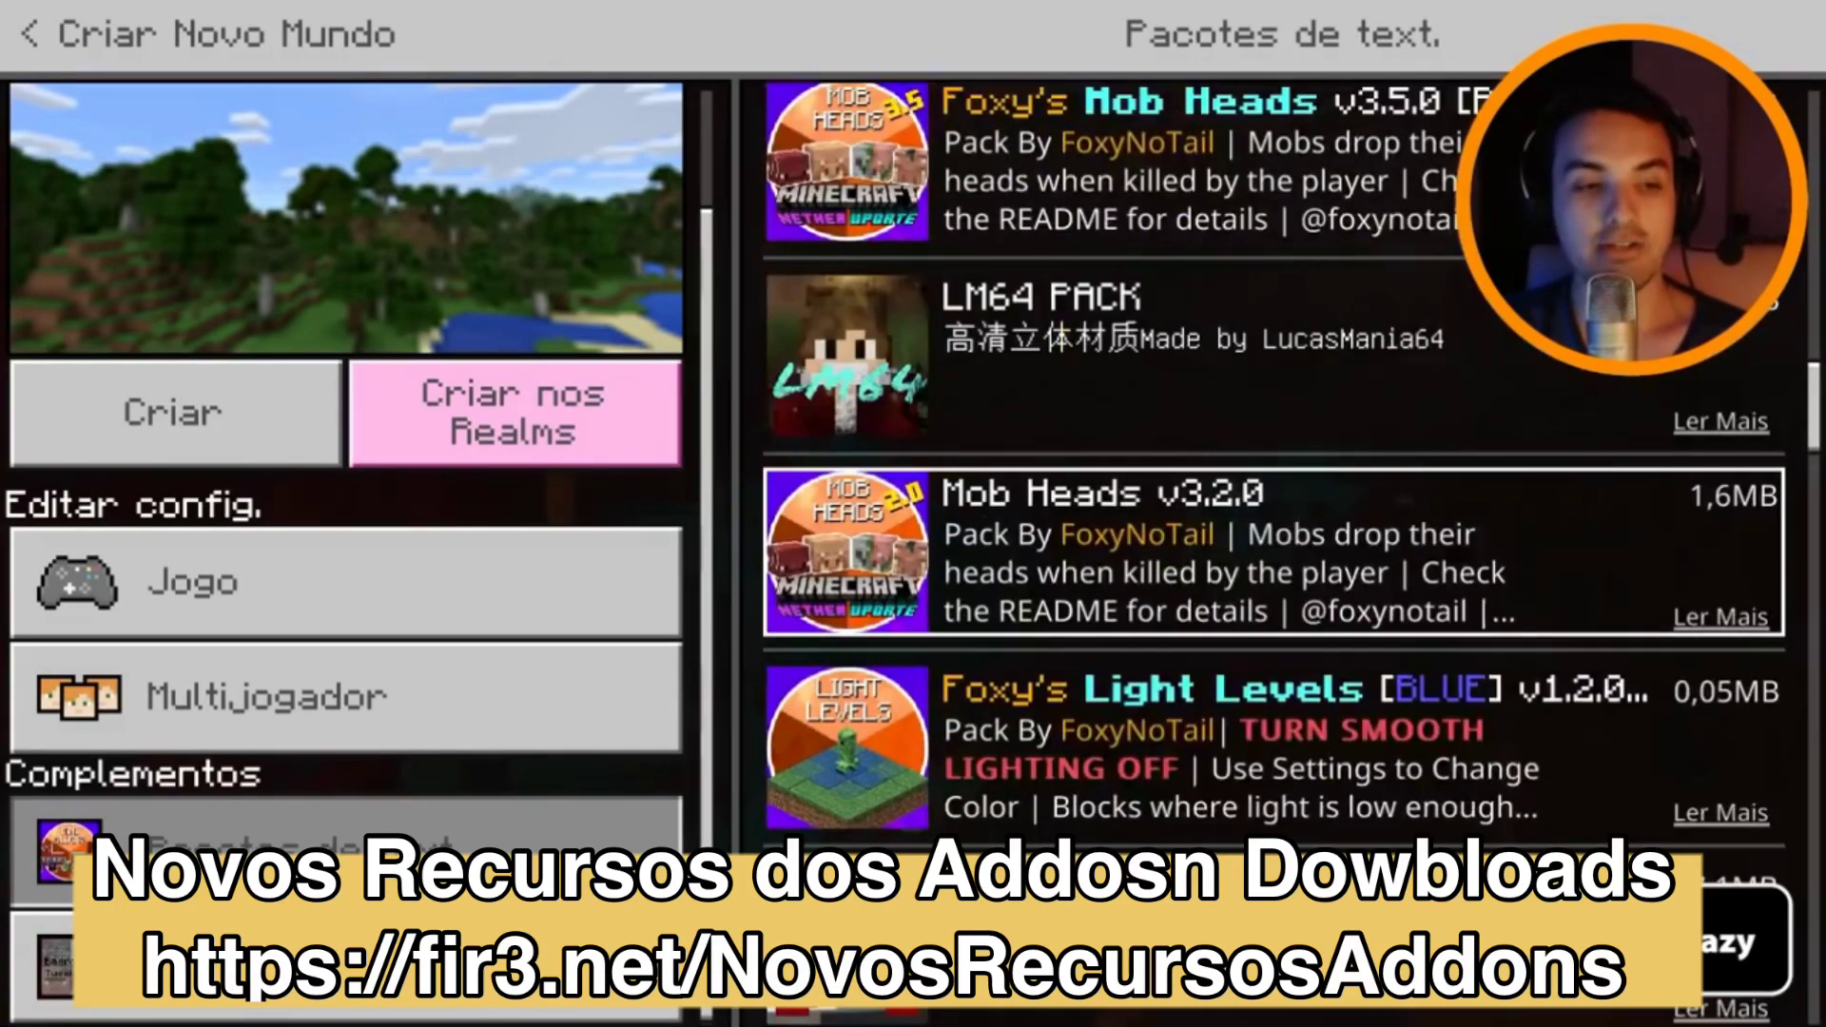
pyautogui.press('Down')
pyautogui.press('Return')
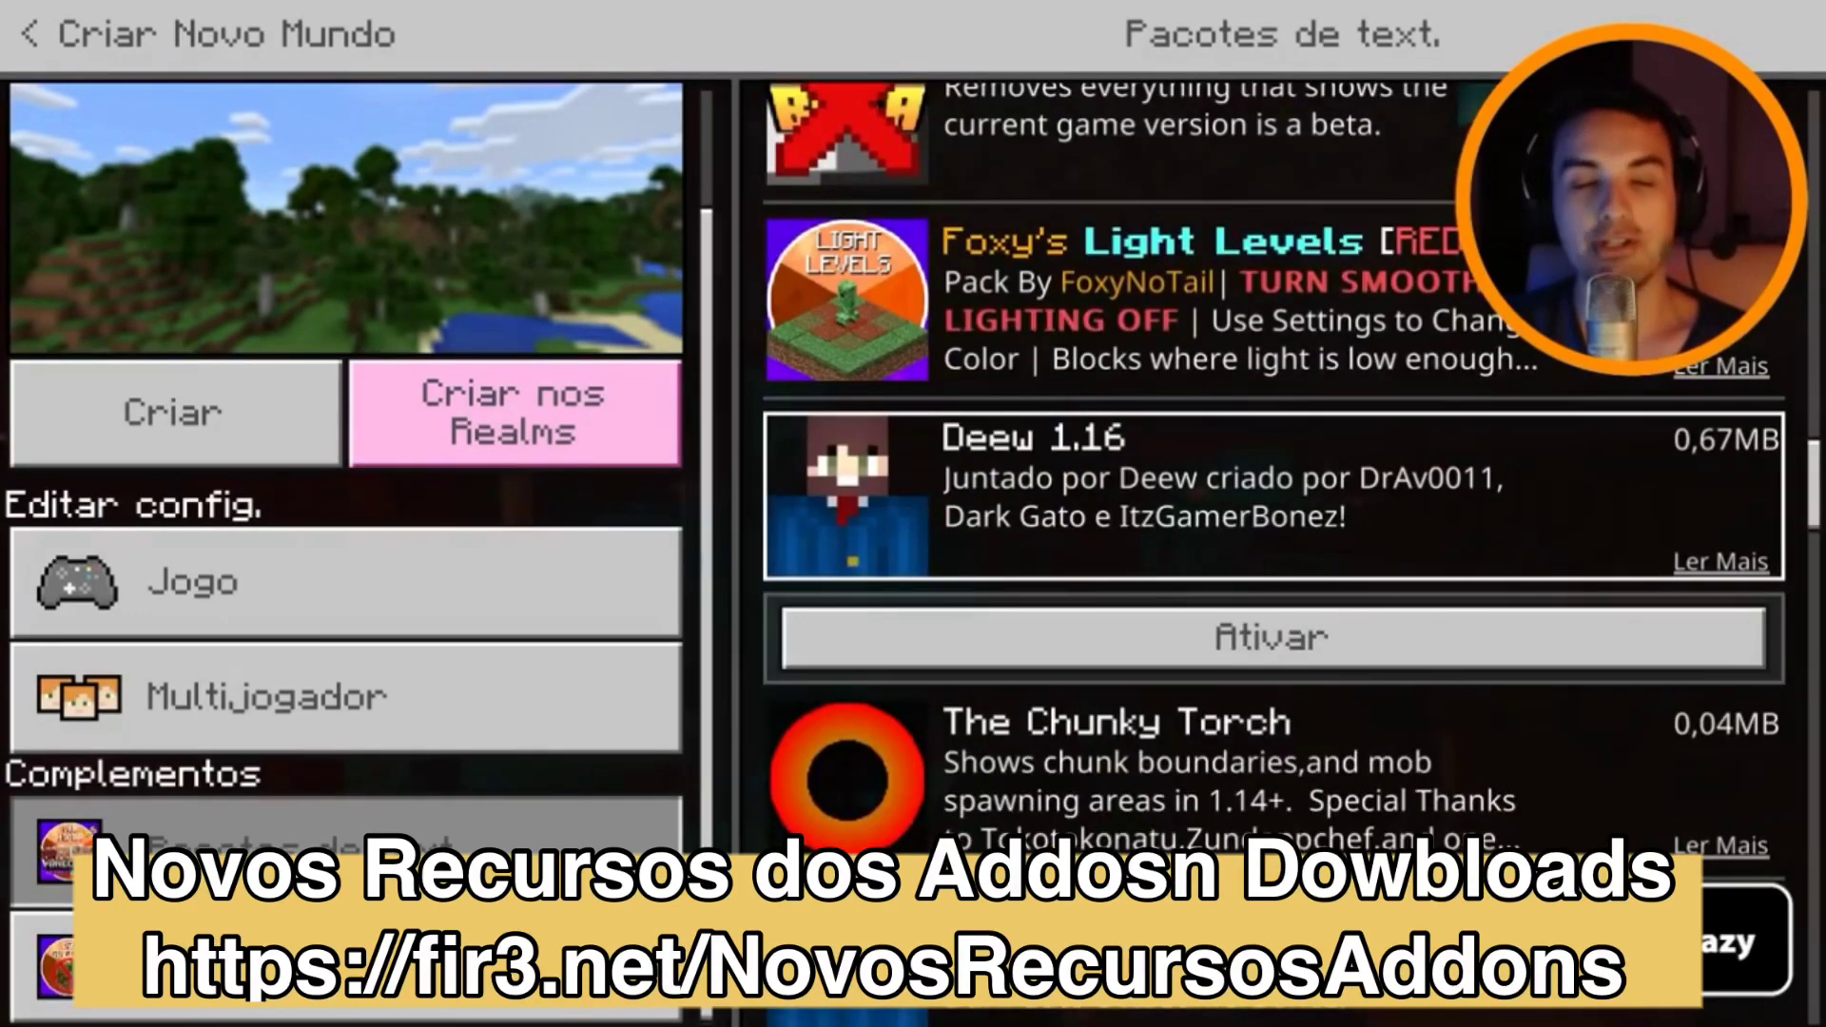
pyautogui.press('Down')
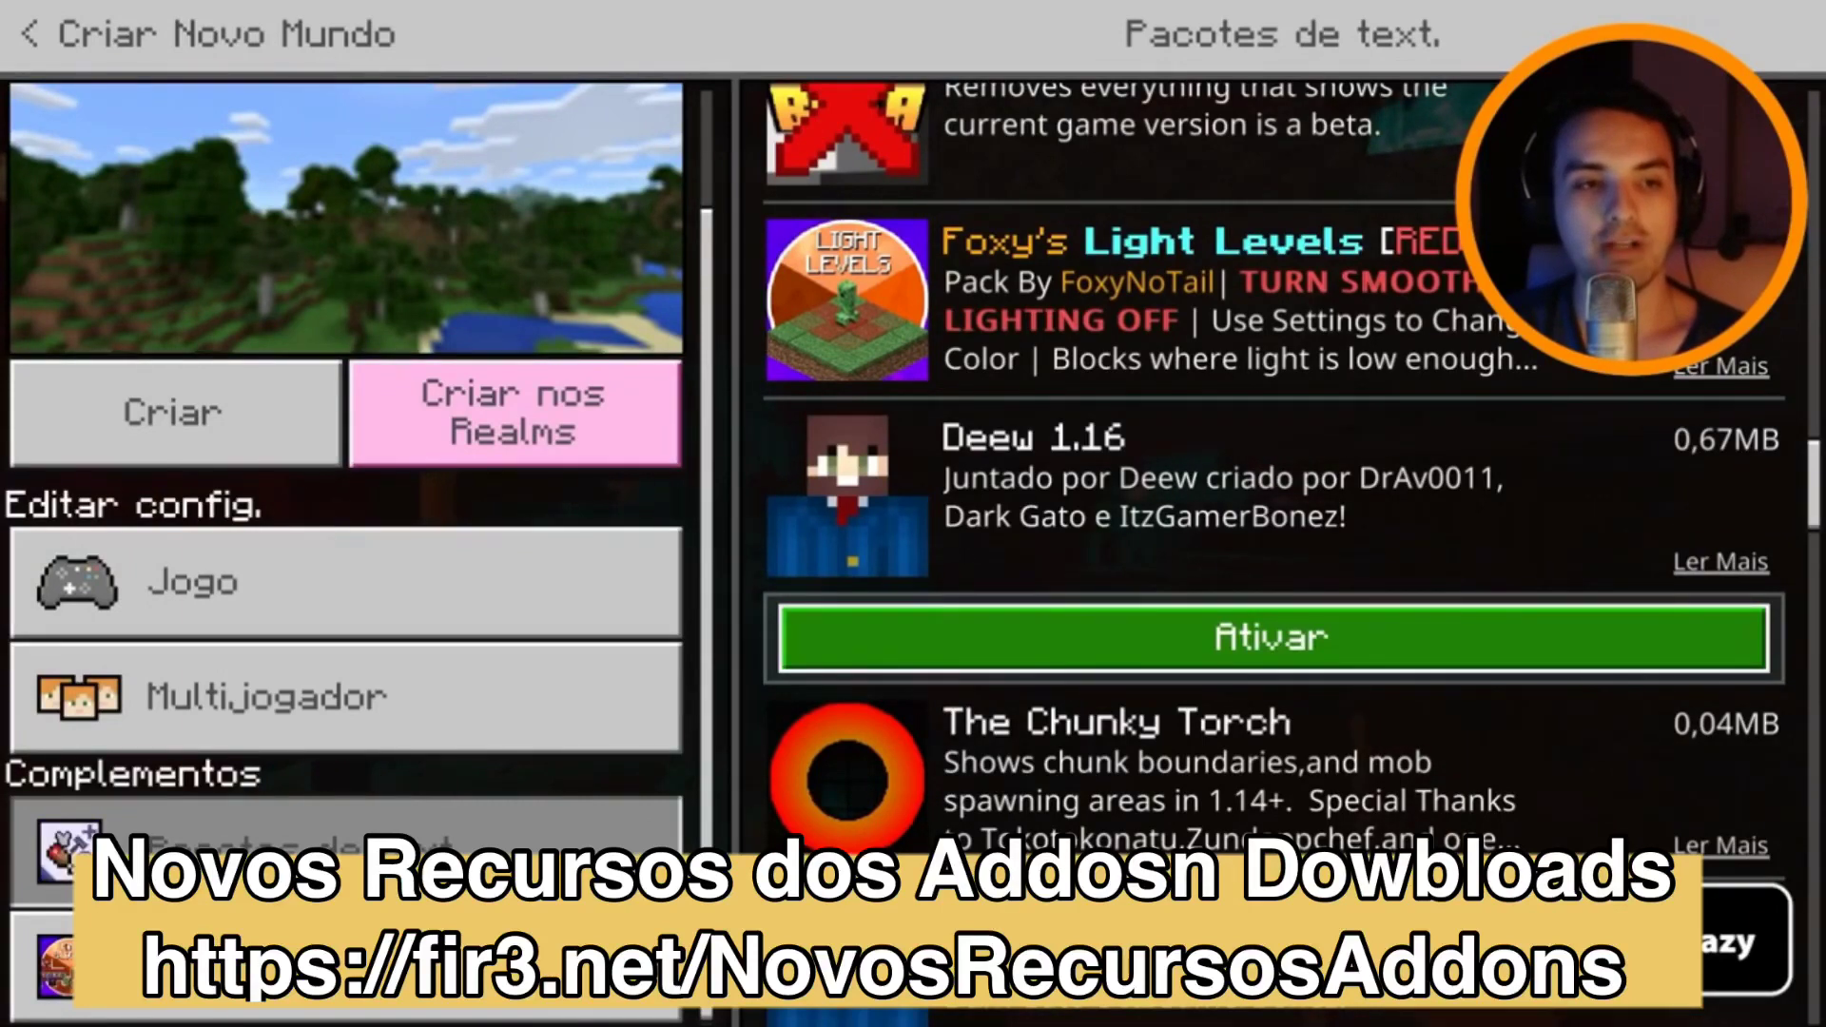
pyautogui.press('Return')
# Collapse Meus Pacotes and expand the Ativo section to check the world's active texture packs.
pyautogui.press('Up')
pyautogui.press('Up')
pyautogui.press('Up')
pyautogui.press('Up')
pyautogui.press('Up')
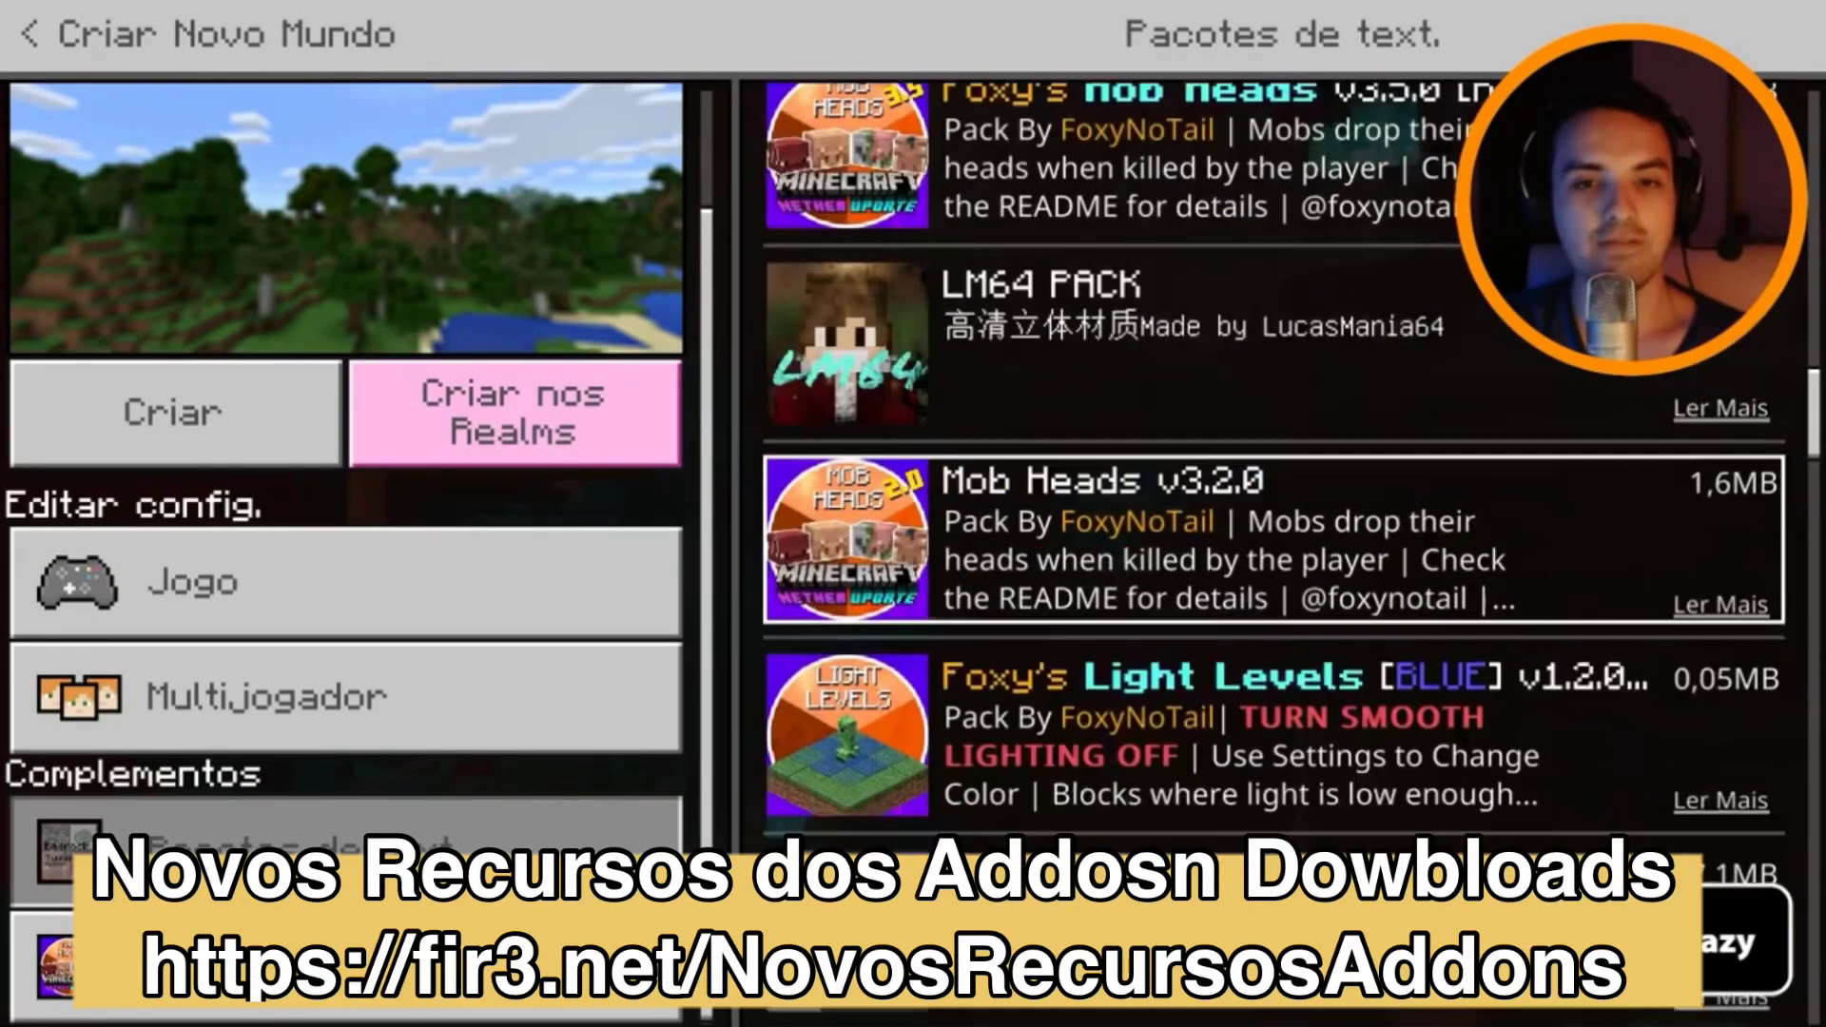
pyautogui.scroll(1, 1275, 476)
pyautogui.scroll(15, 1274, 476)
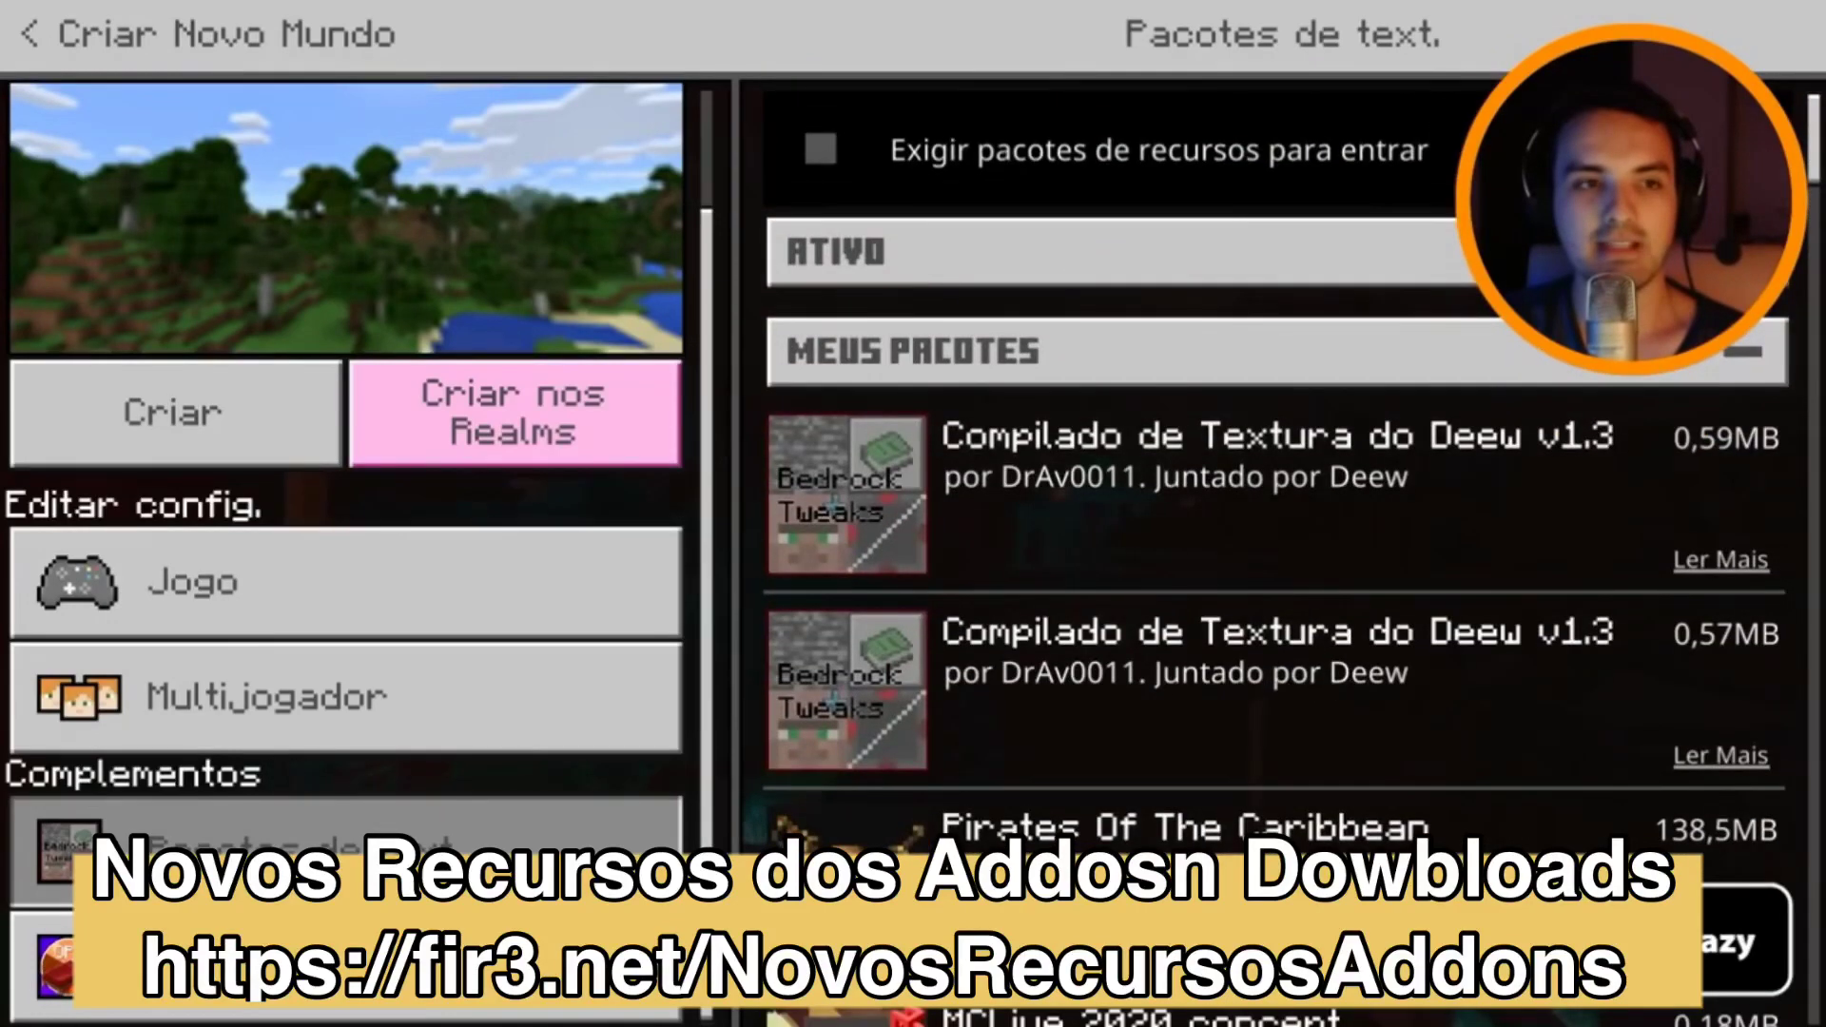
pyautogui.click(1111, 351)
pyautogui.click(1111, 251)
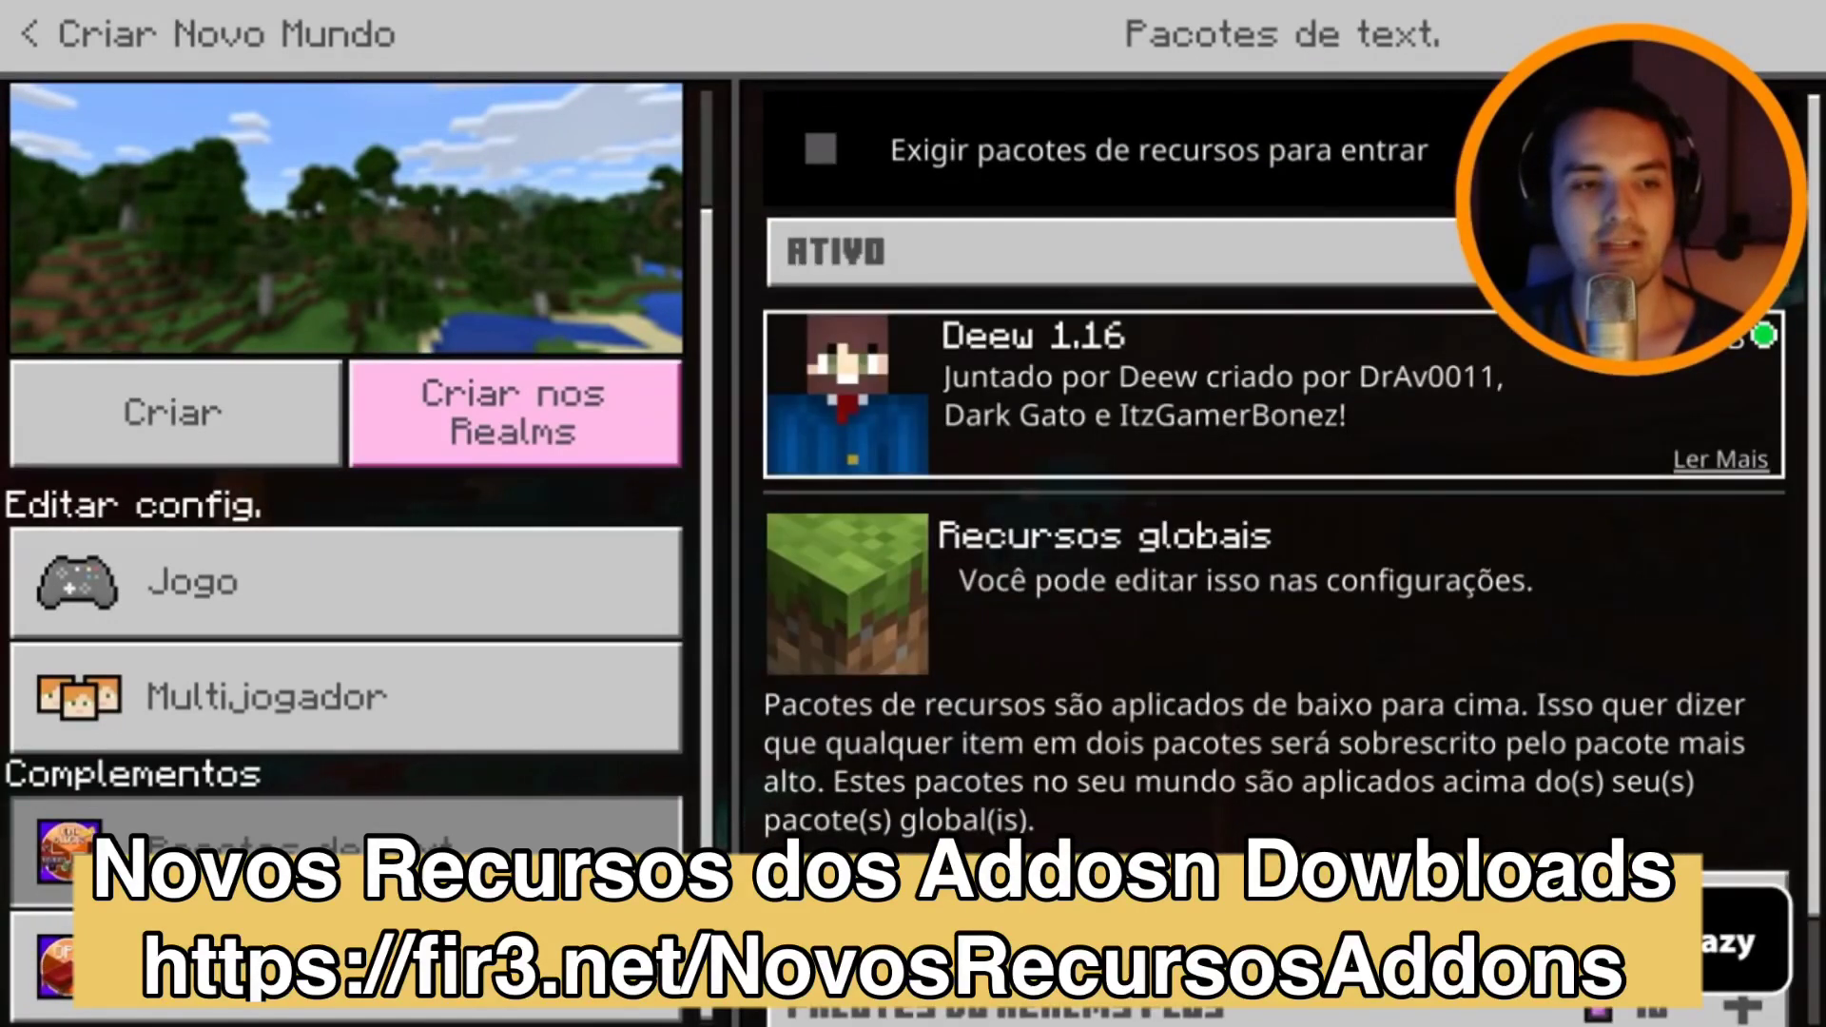
# Create the new world with the Deew 1.16 texture pack.
pyautogui.press('Left')
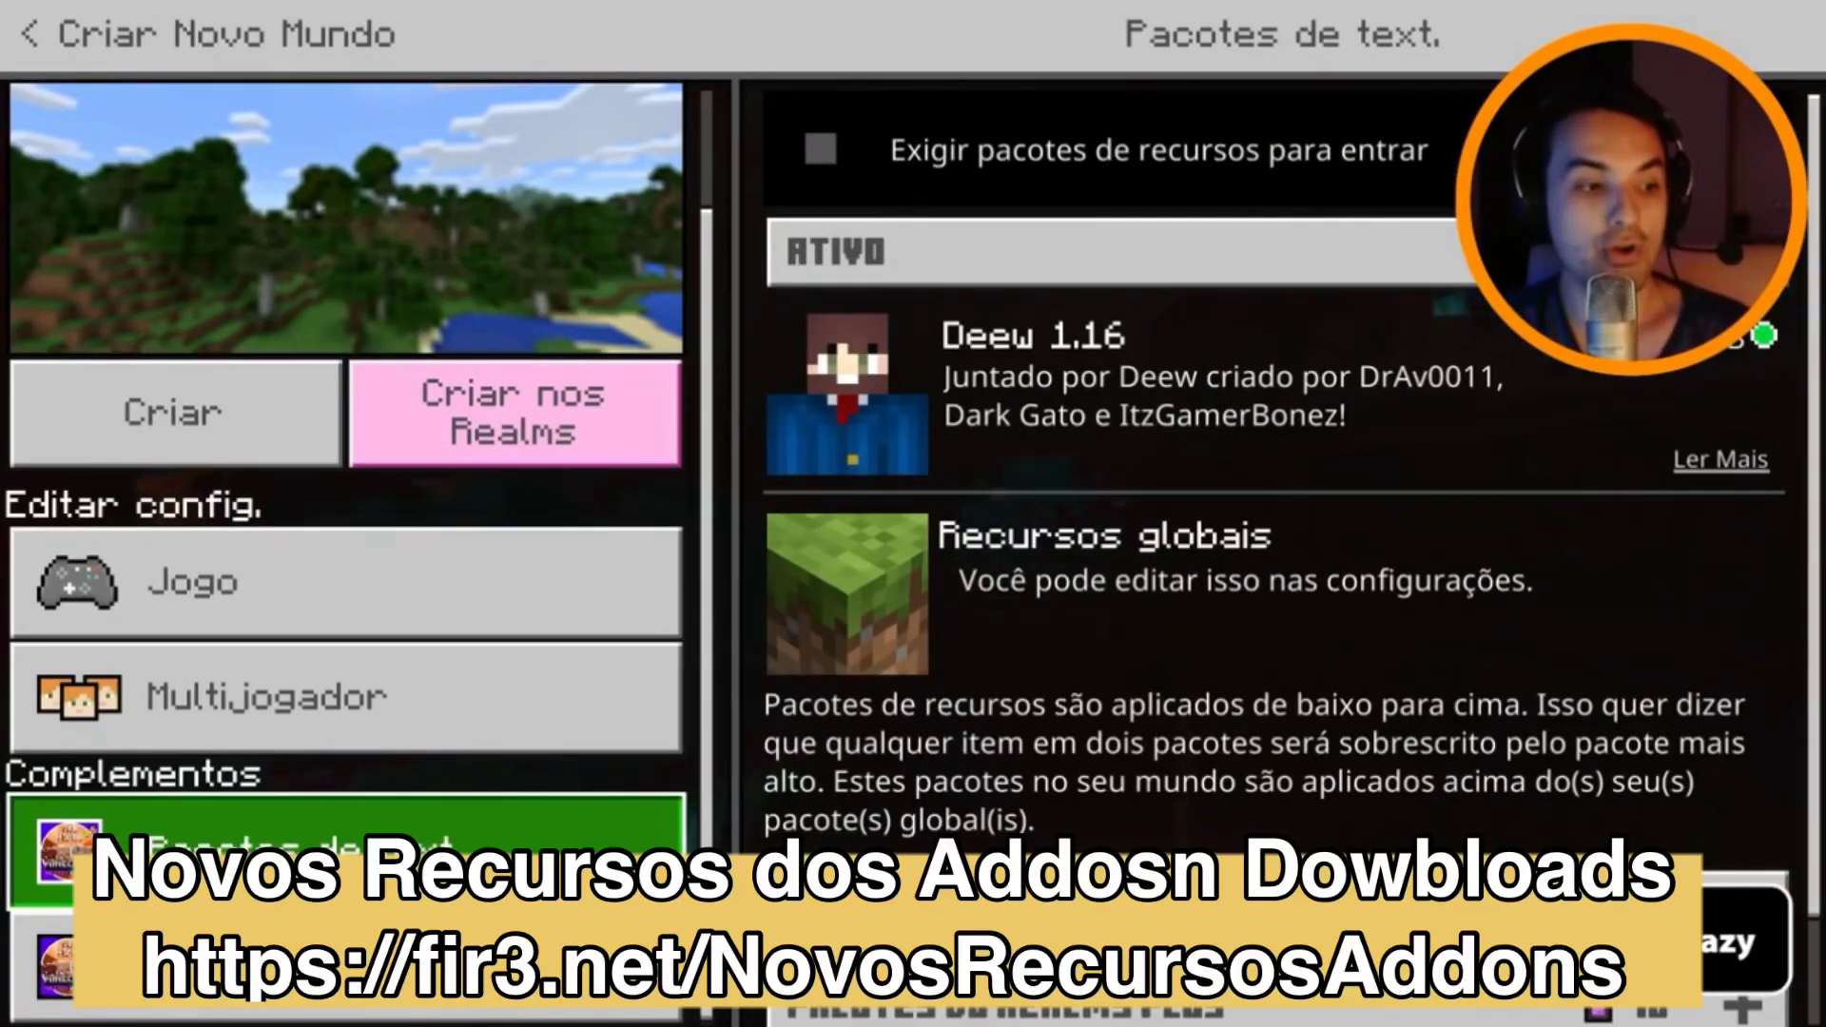
pyautogui.press('Up')
pyautogui.press('Up')
pyautogui.press('Up')
pyautogui.press('Return')
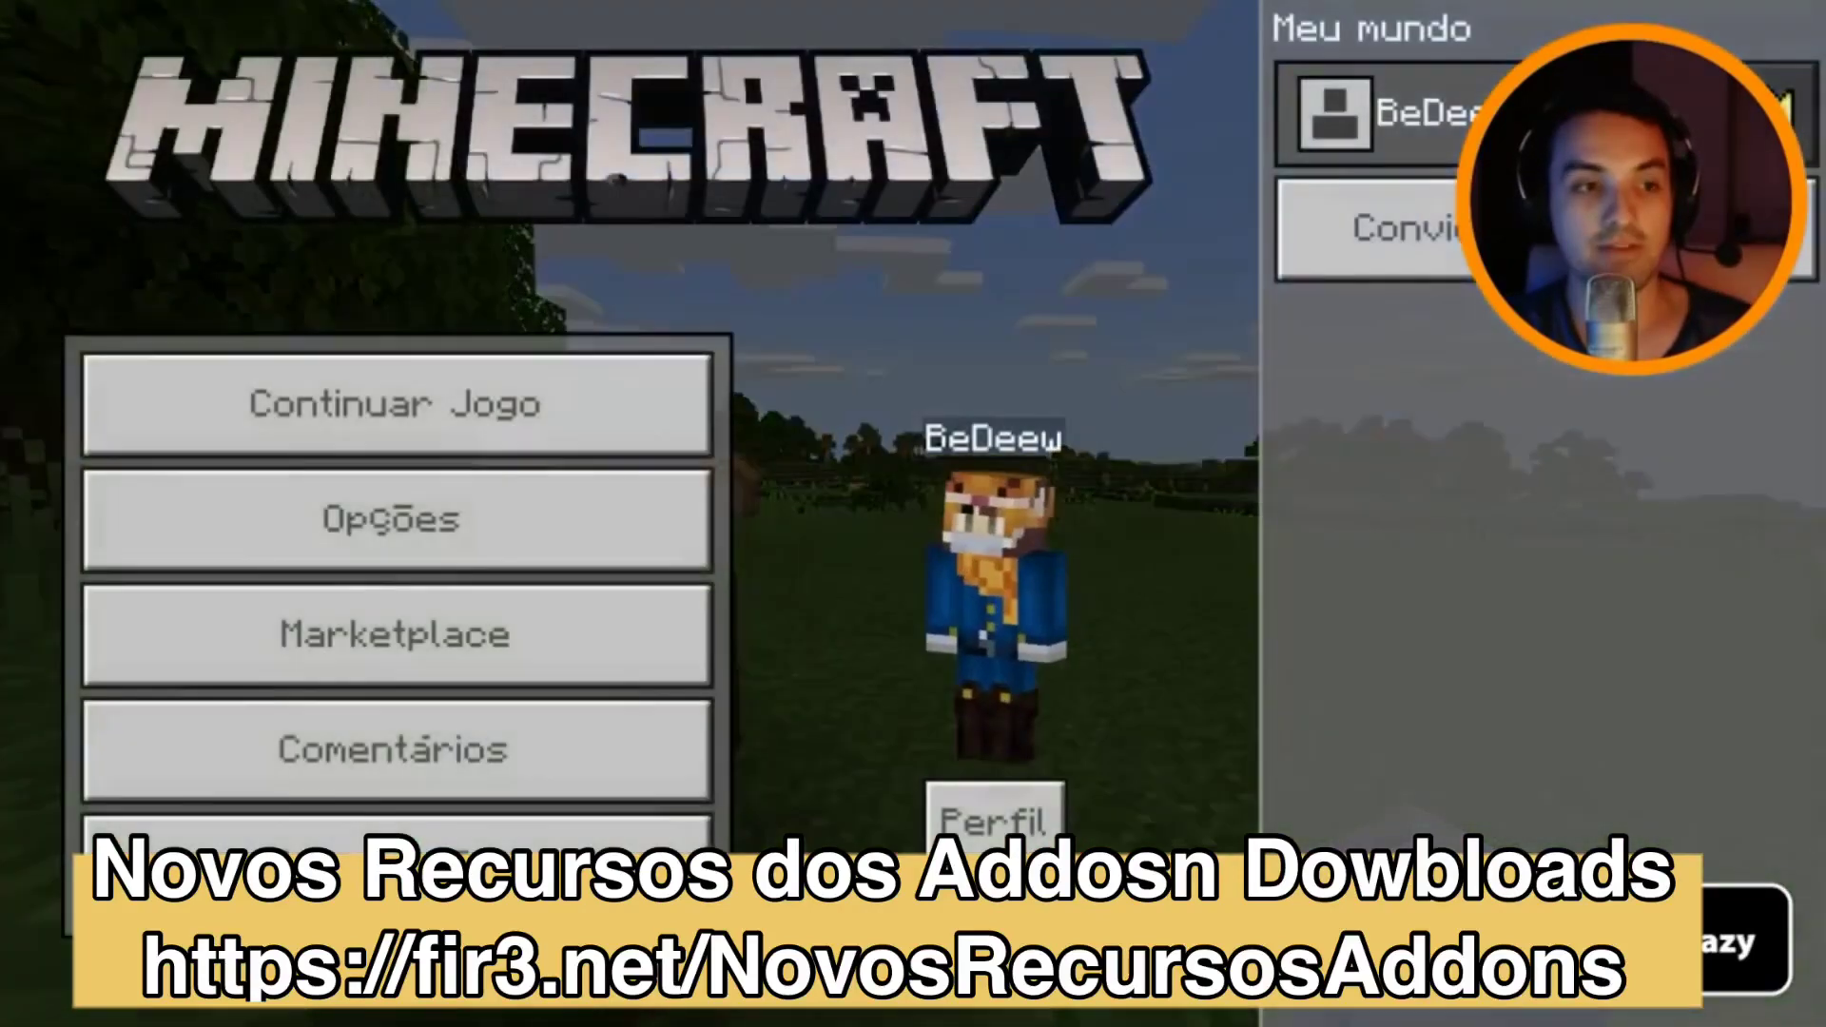
# Set the world's default game mode to Criativo in the game options and return to the world.
pyautogui.press('Down')
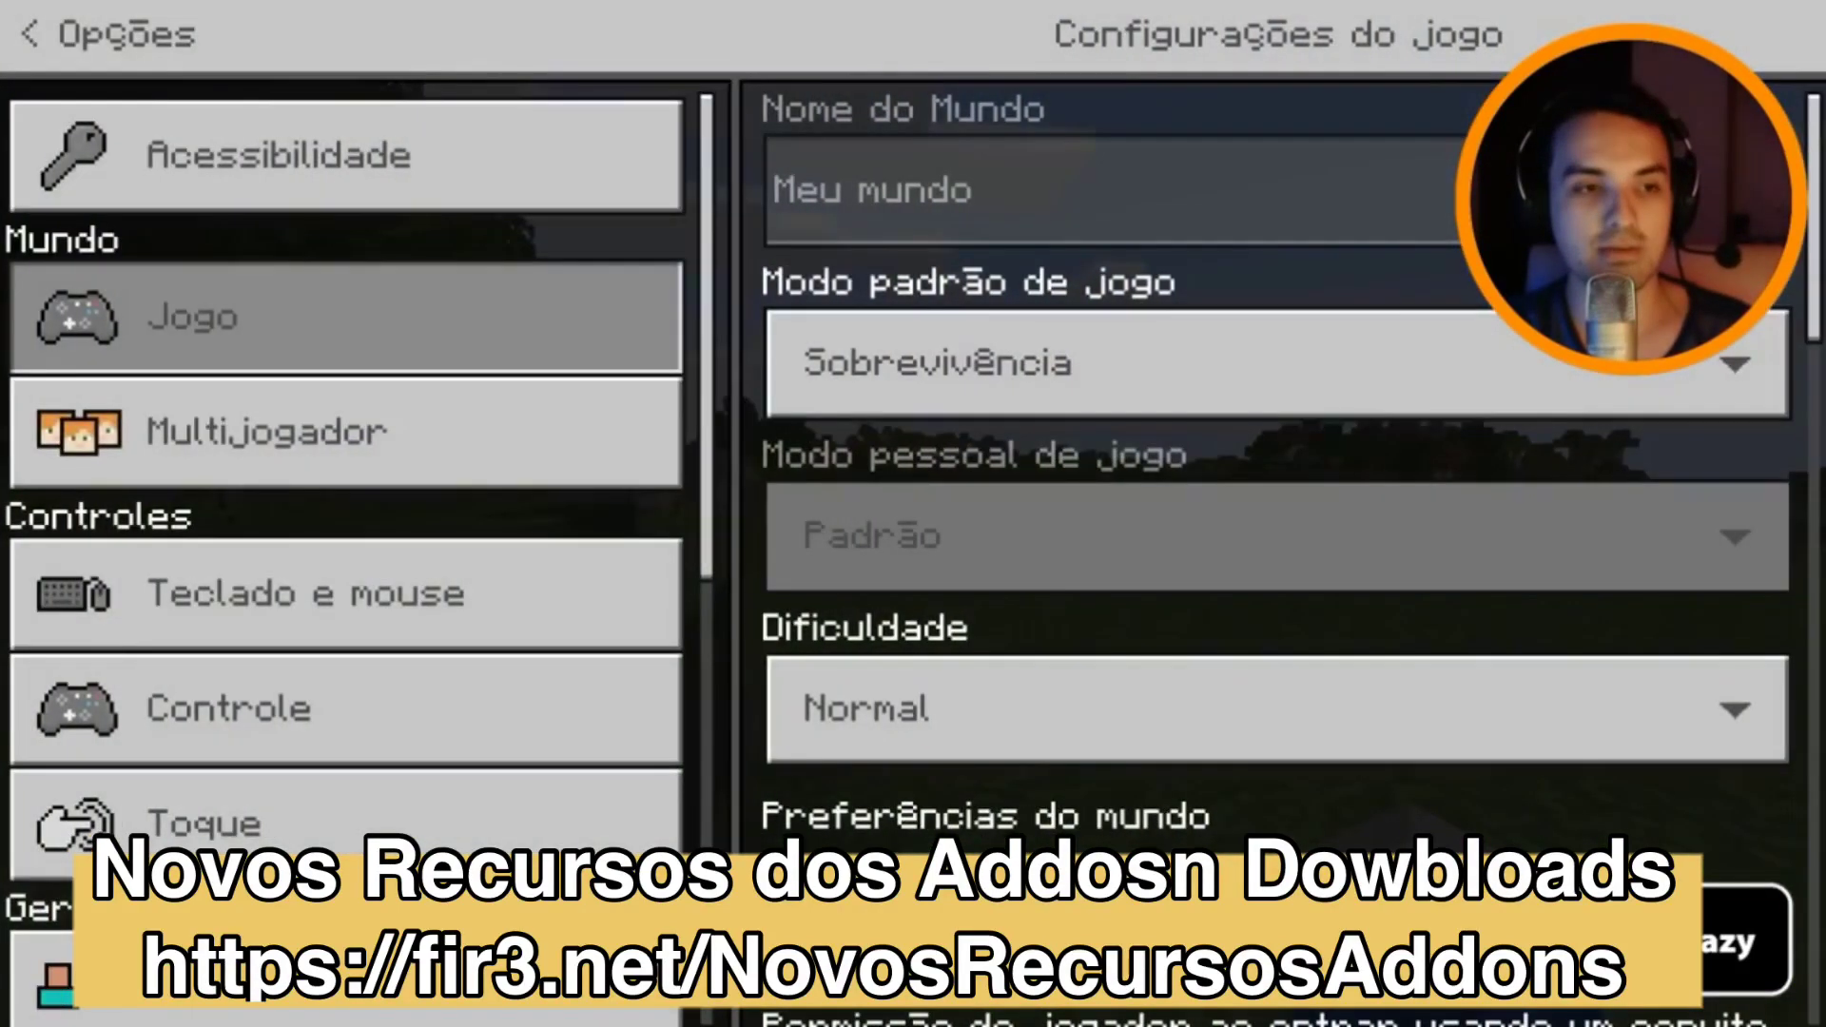
pyautogui.press('Up')
pyautogui.press('Return')
pyautogui.press('Down')
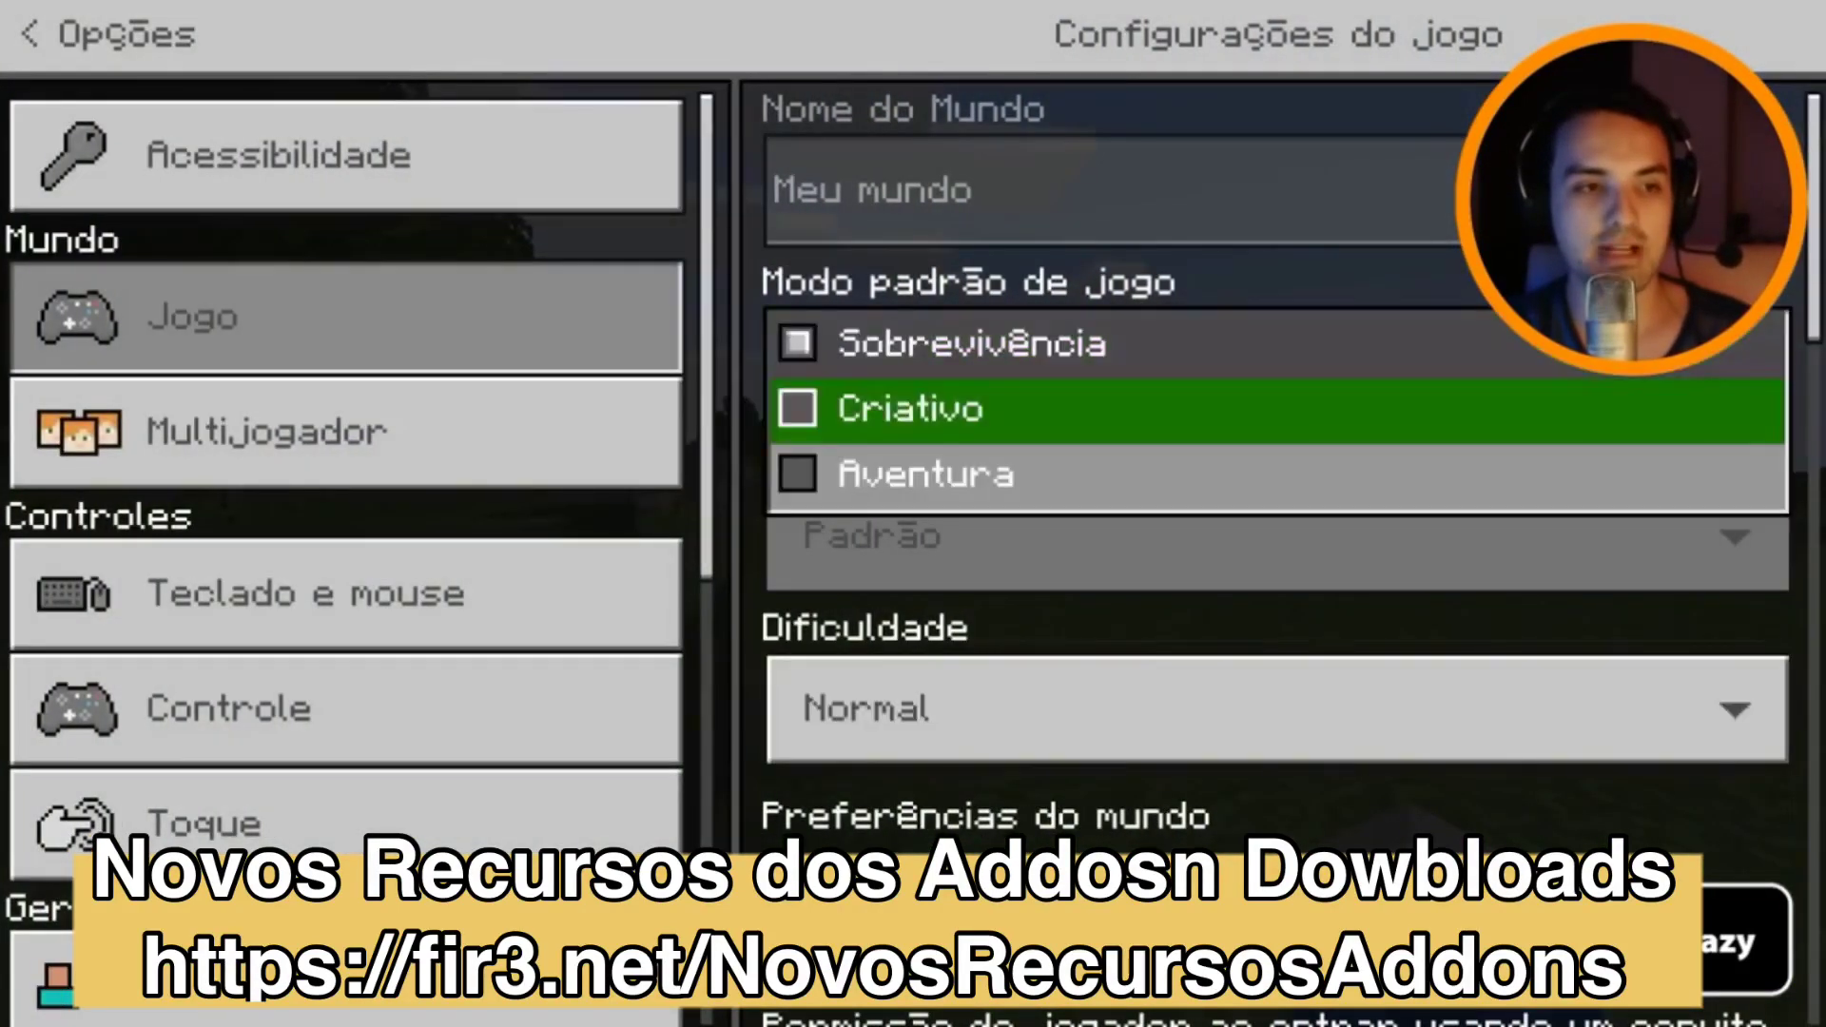
pyautogui.press('Return')
pyautogui.press('Return')
pyautogui.press('Escape')
pyautogui.press('Escape')
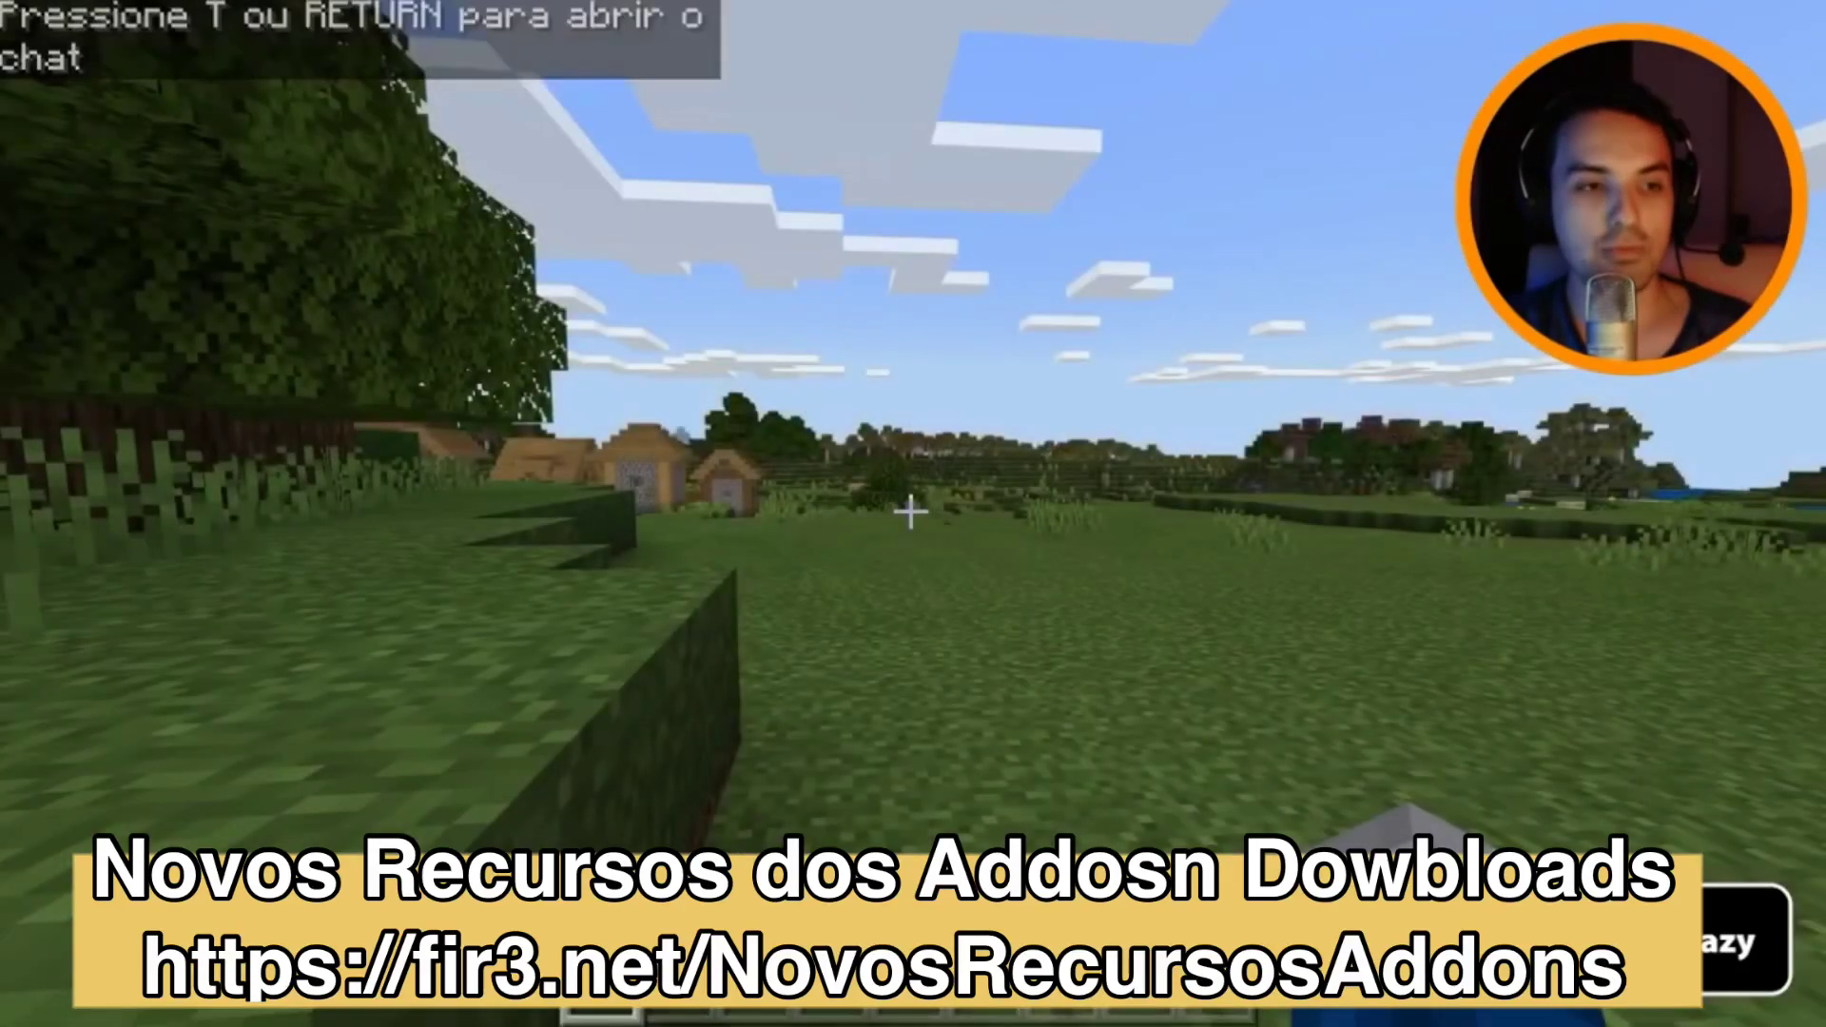
# Check the creative inventory and walk forward across the grassland.
pyautogui.press('e')
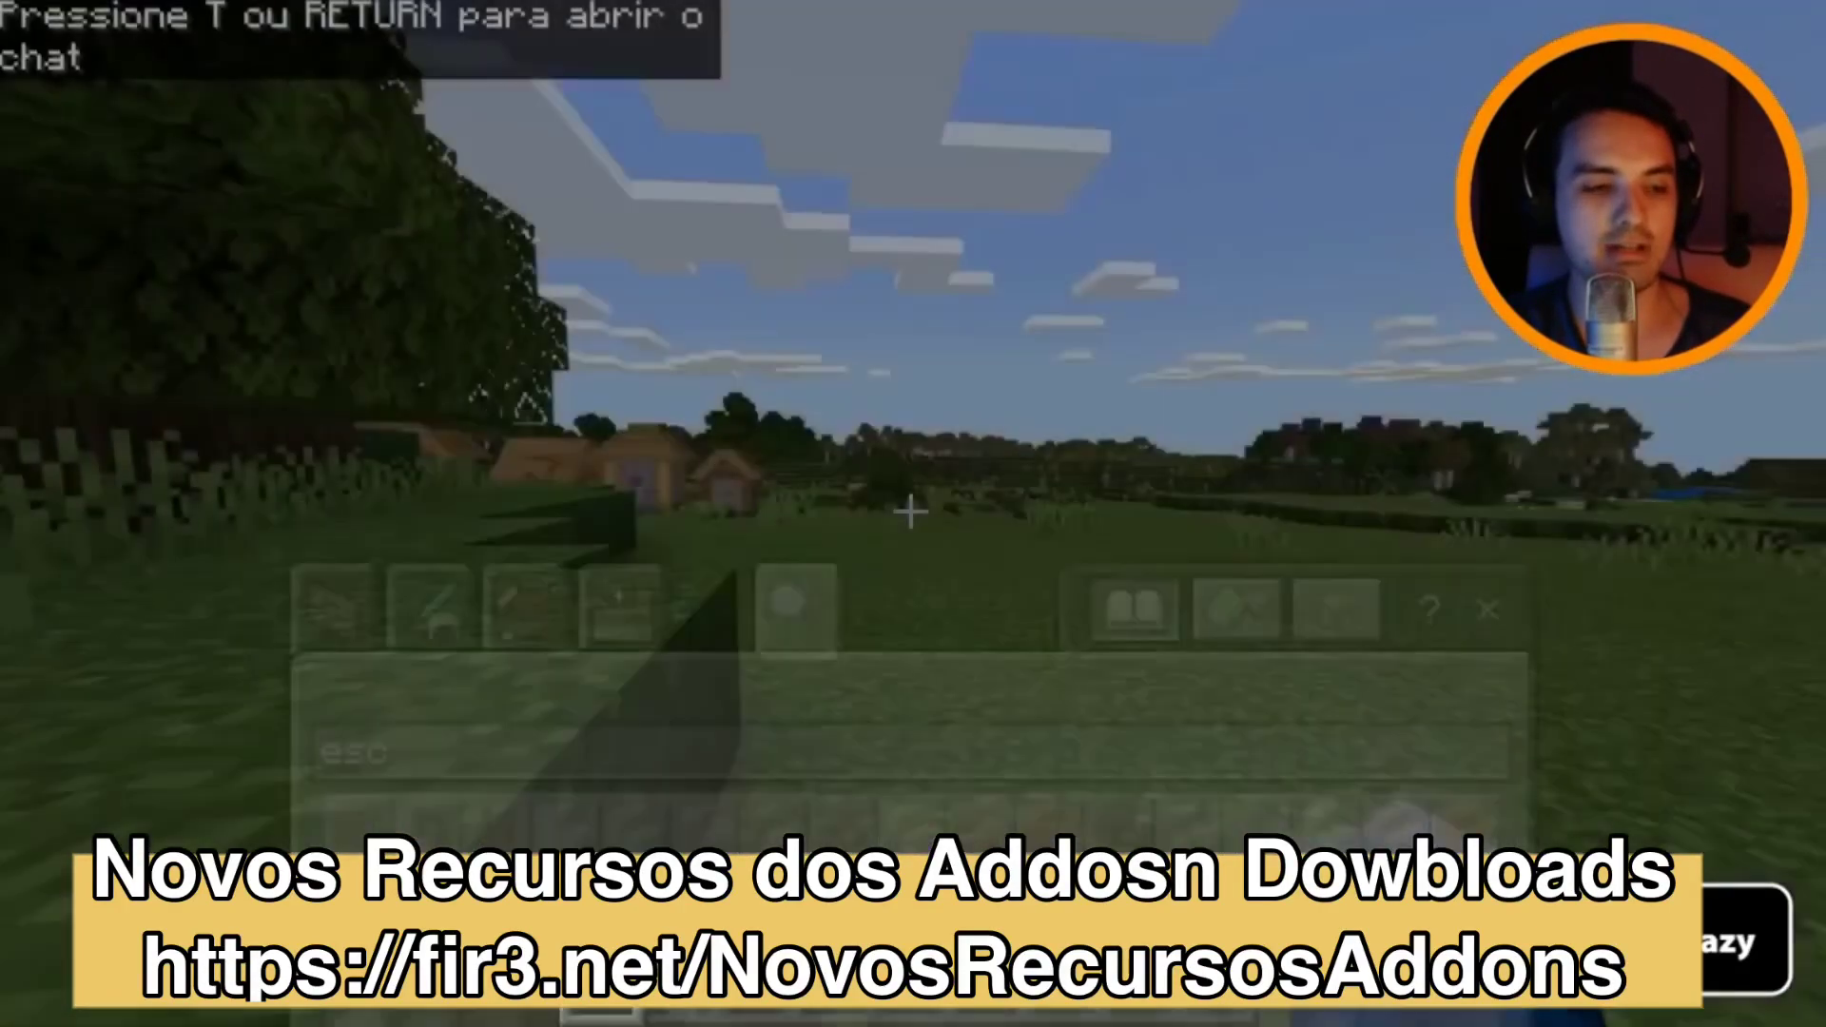
pyautogui.press('w')
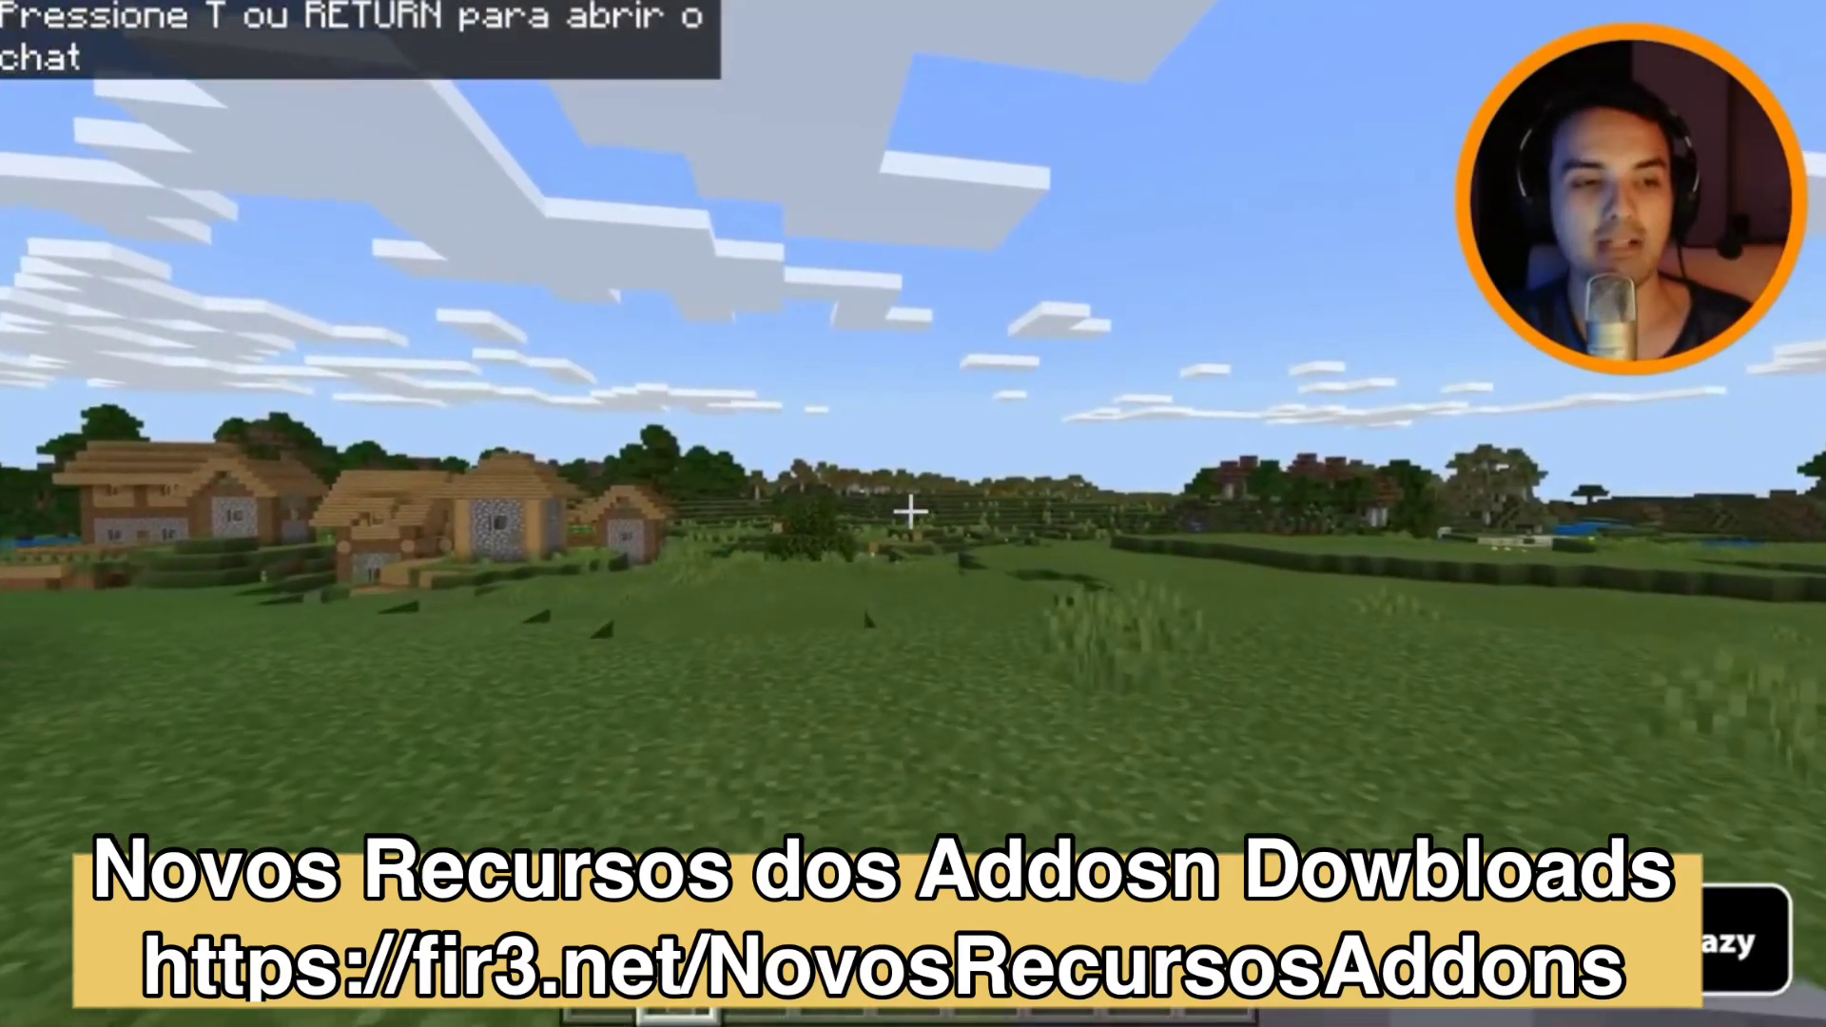
pyautogui.scroll(1, 910, 512)
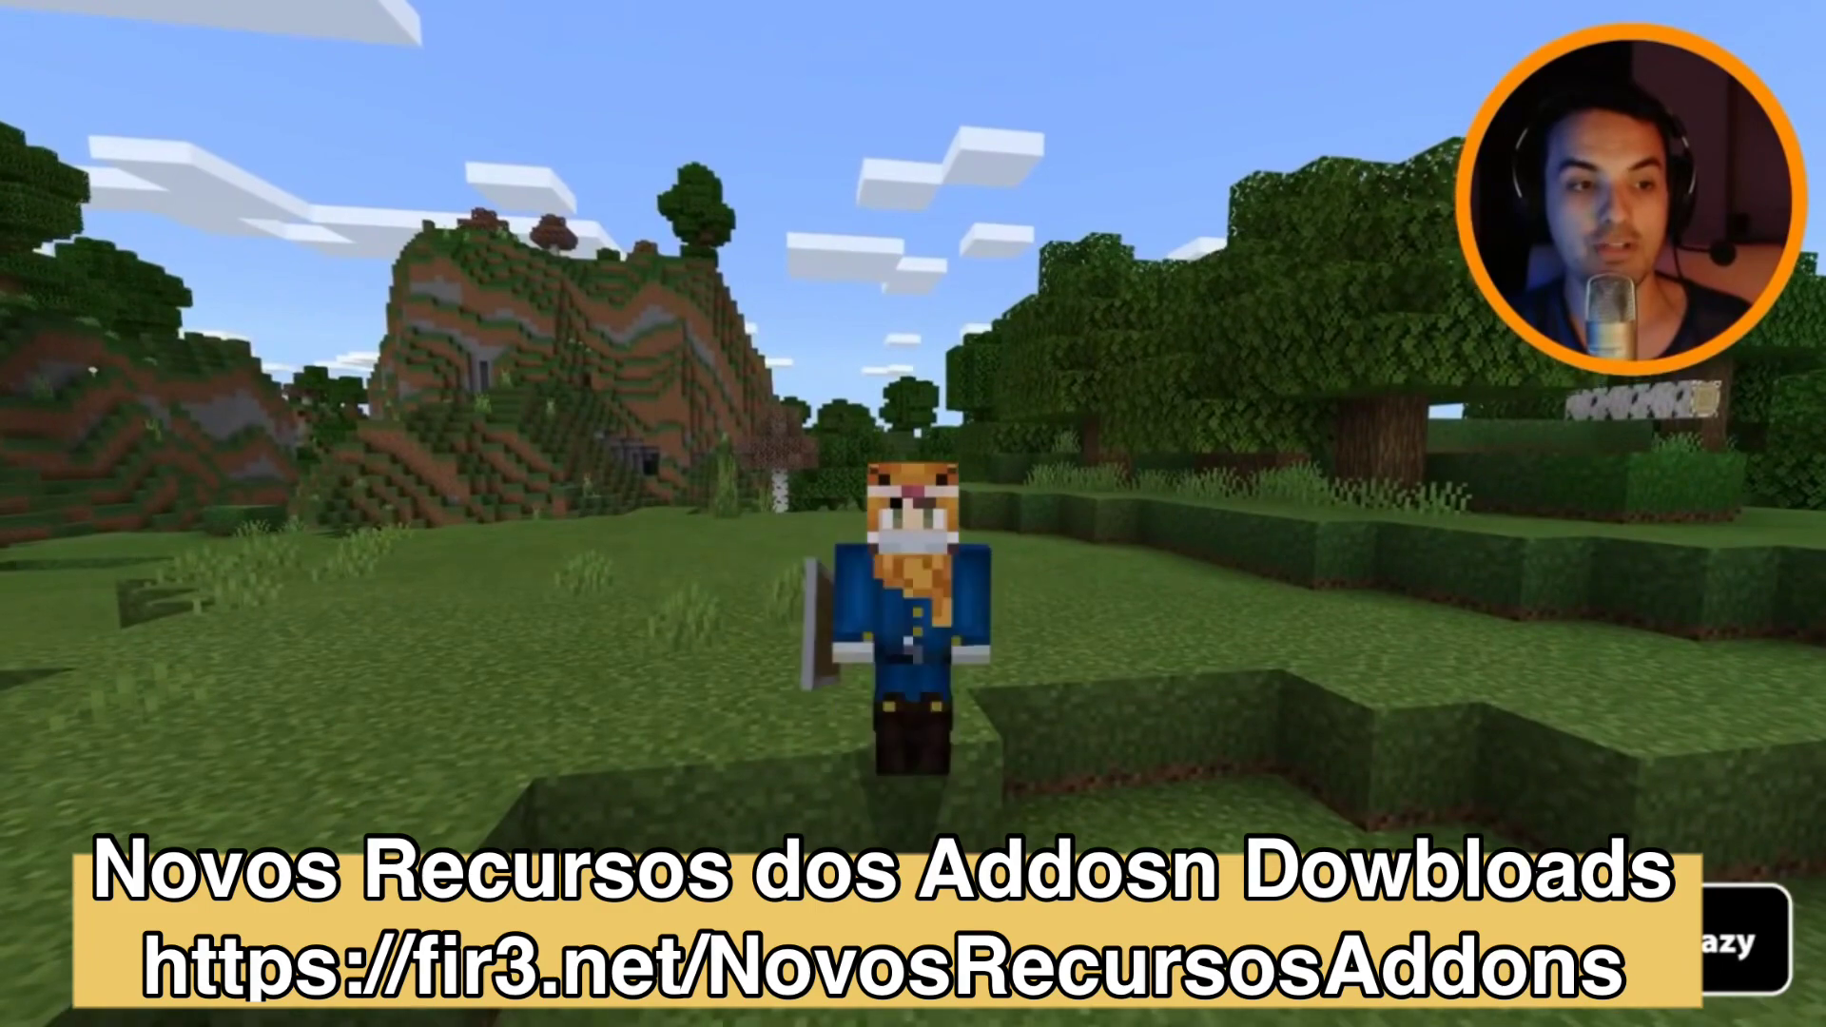
pyautogui.press('shift')
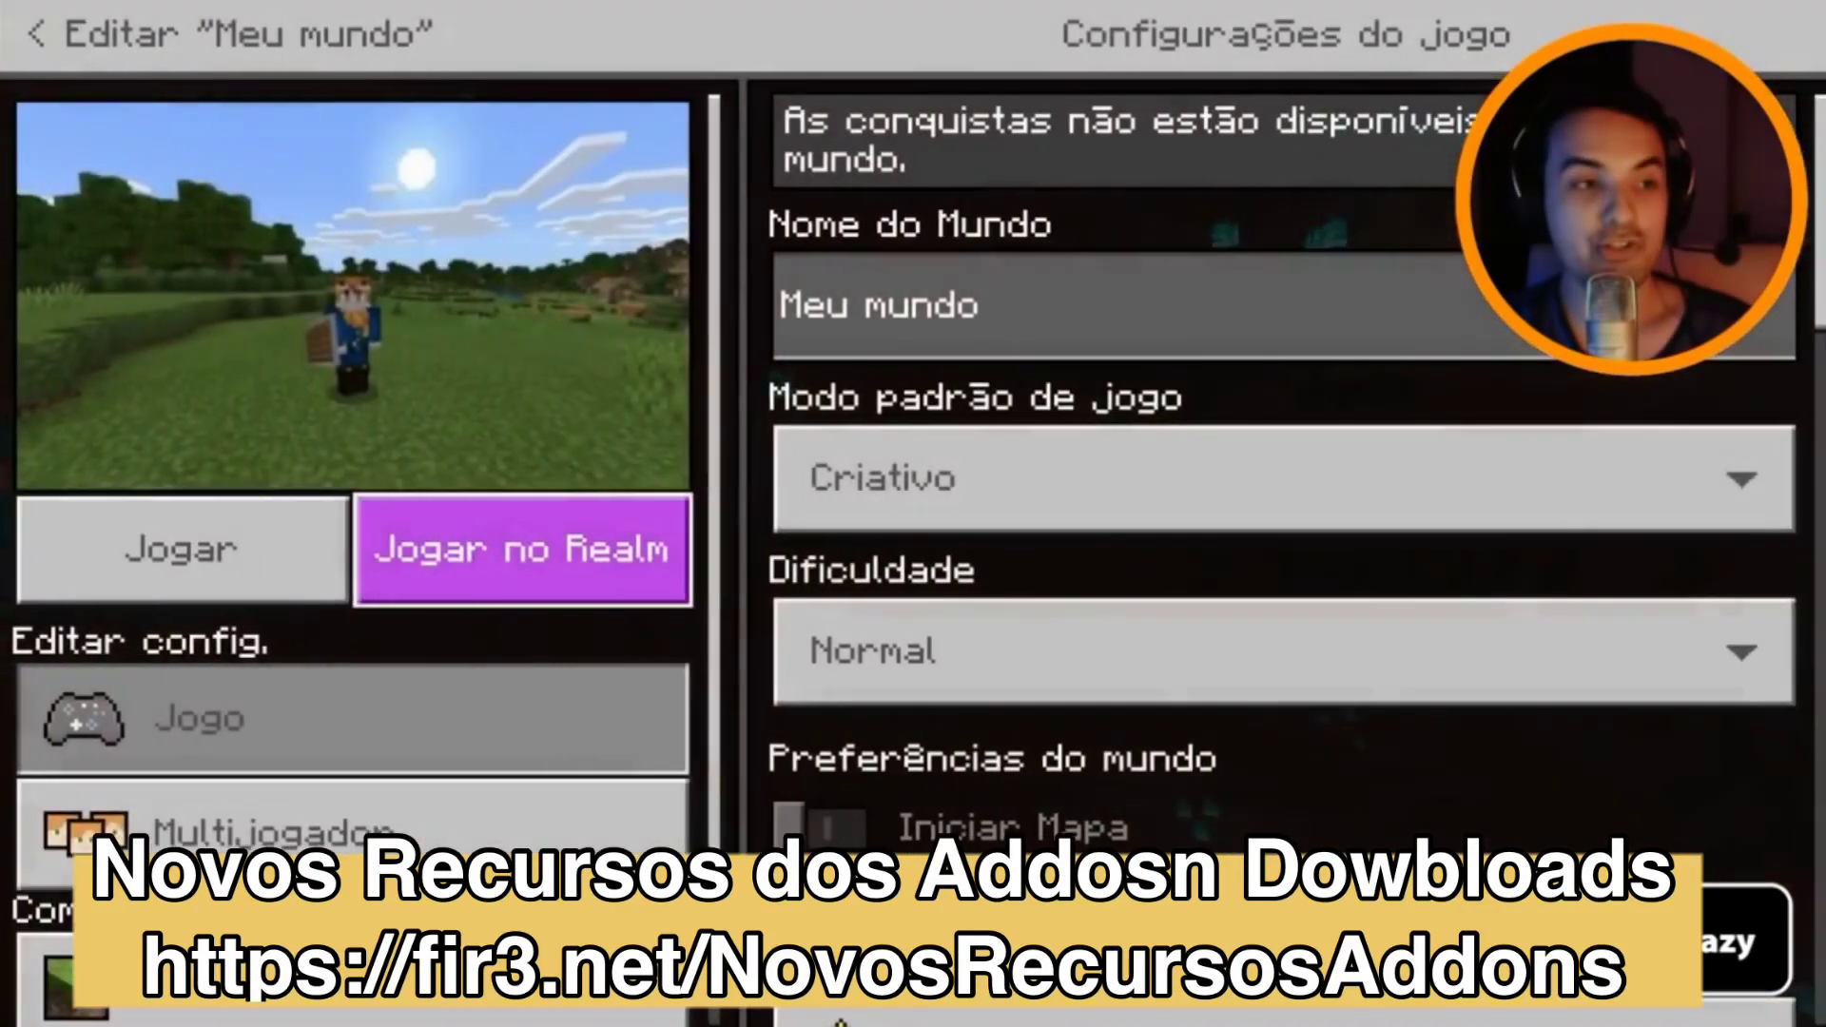
pyautogui.click(344, 965)
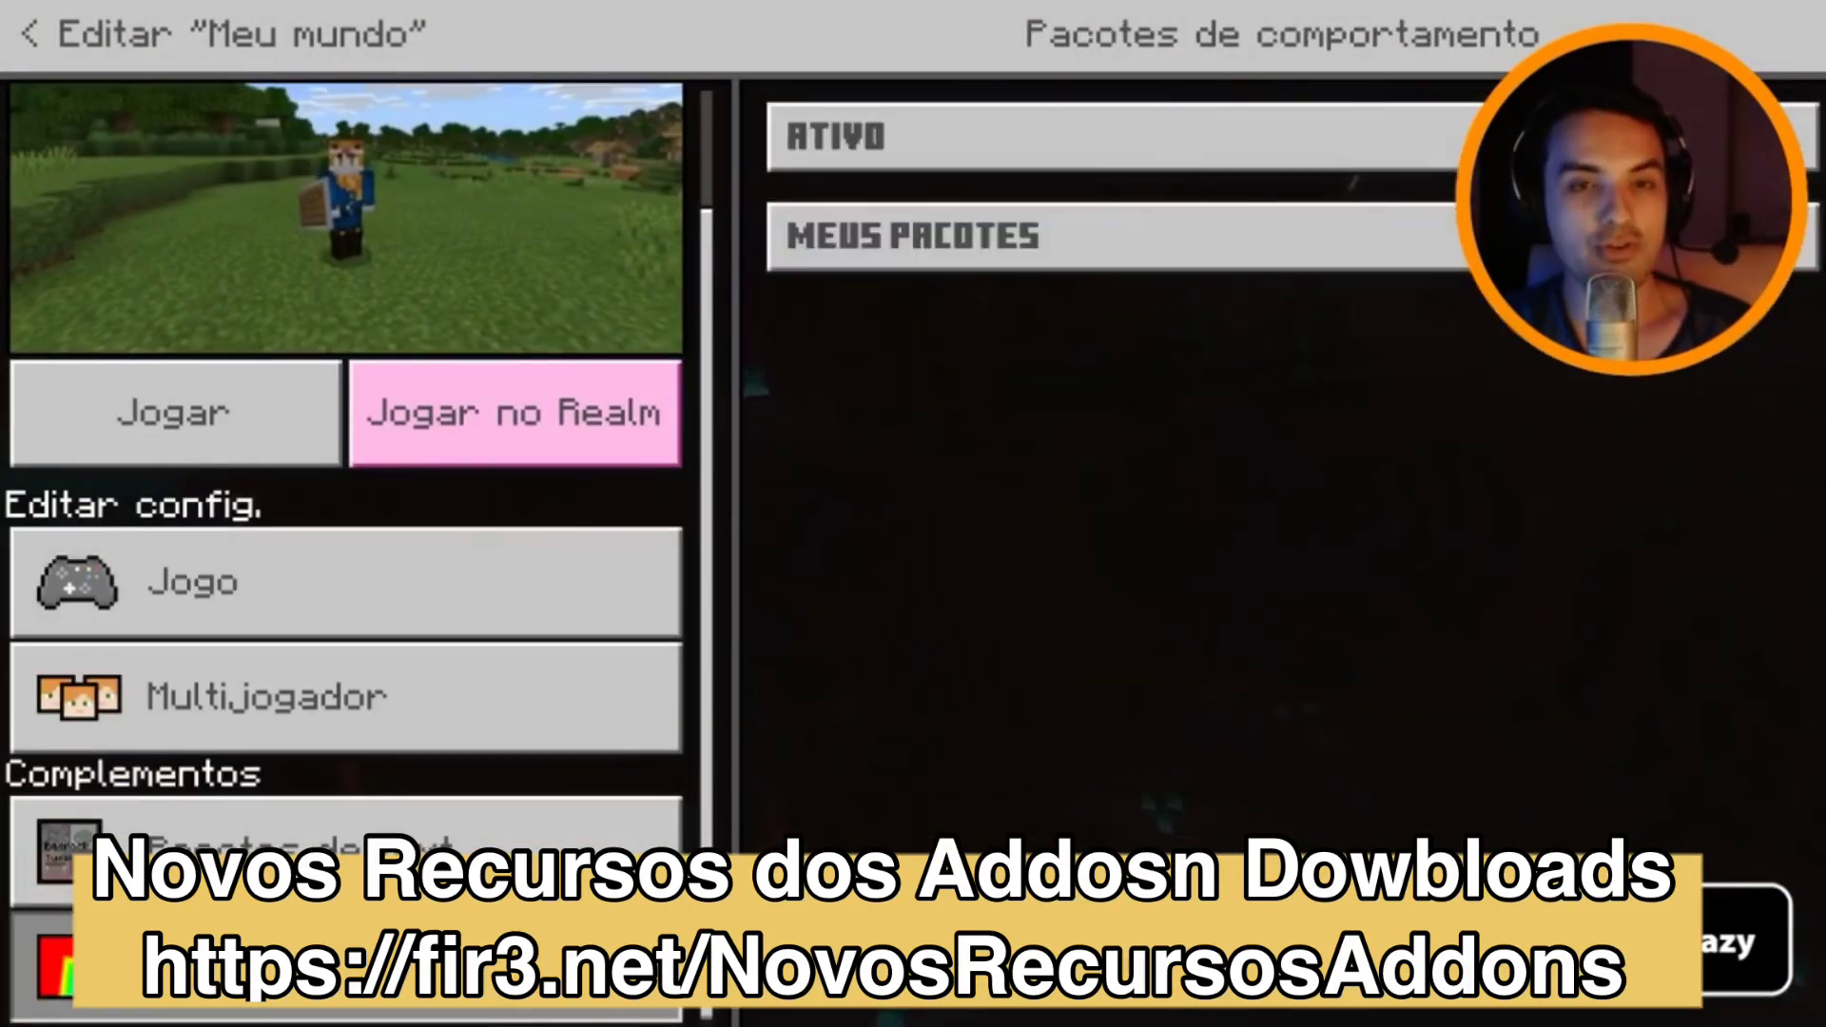
pyautogui.click(1109, 236)
pyautogui.scroll(-6, 1275, 466)
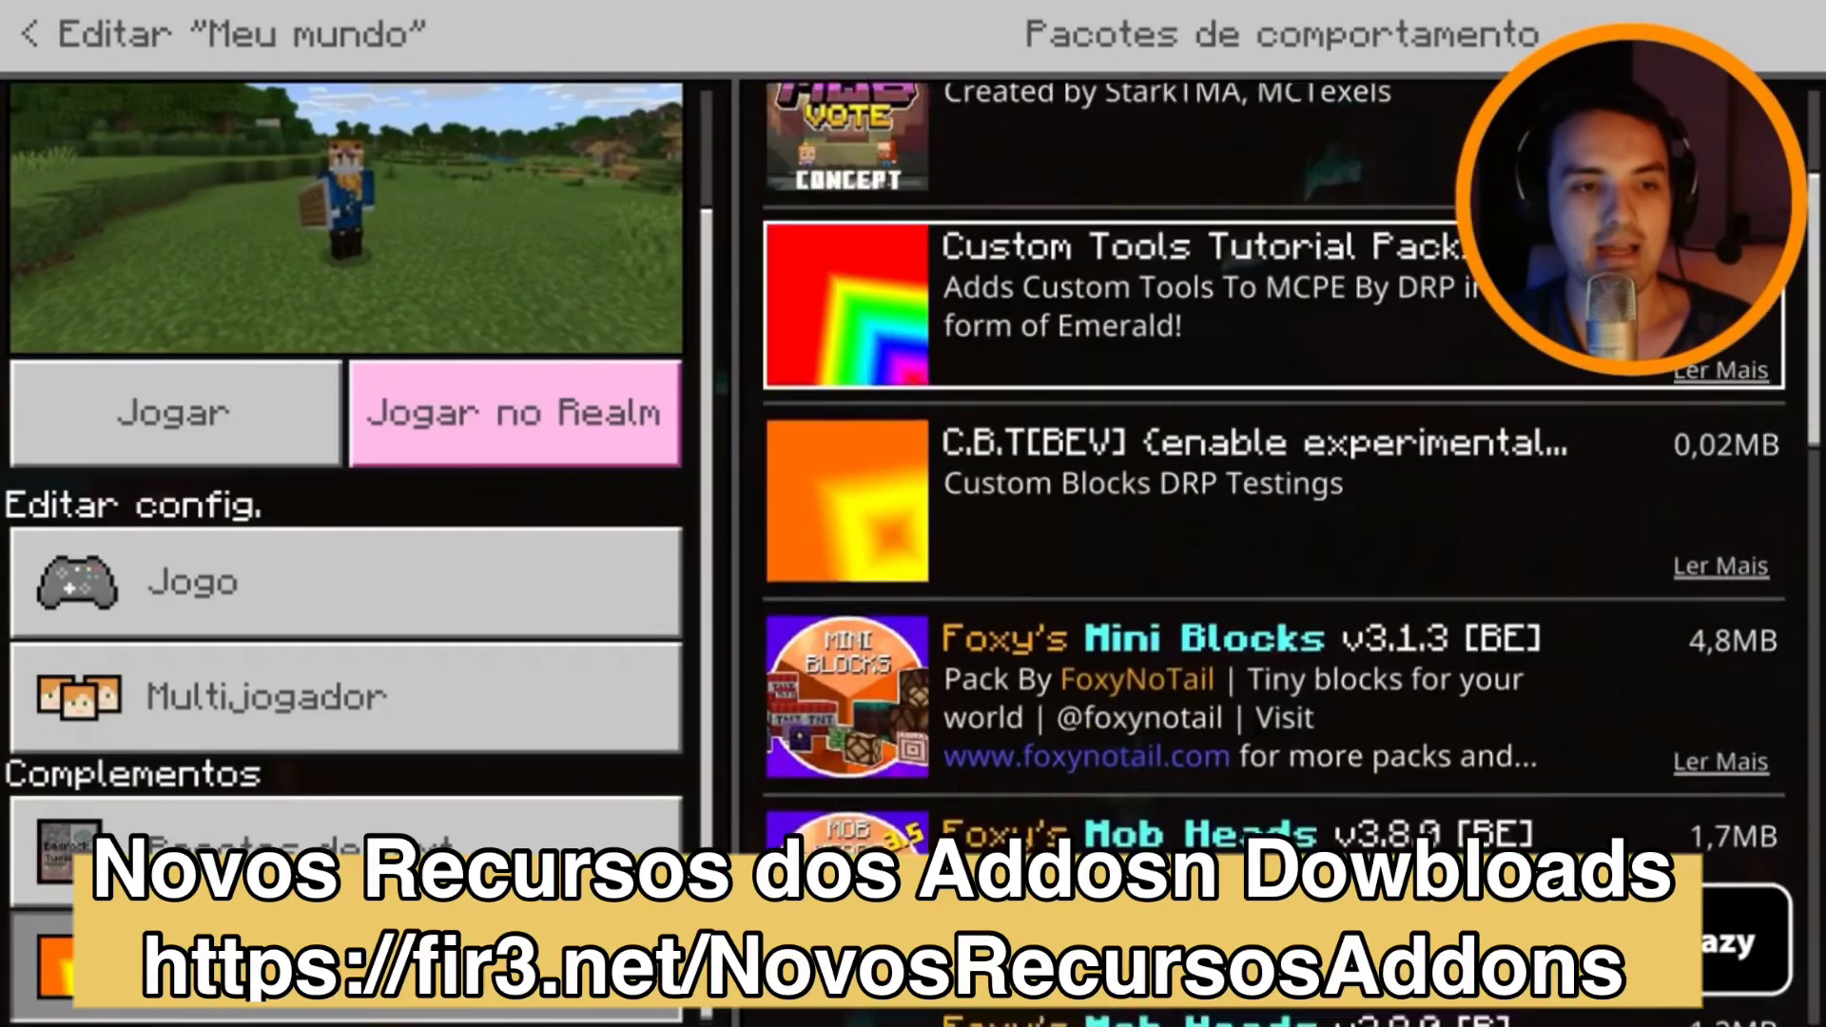
pyautogui.click(1274, 426)
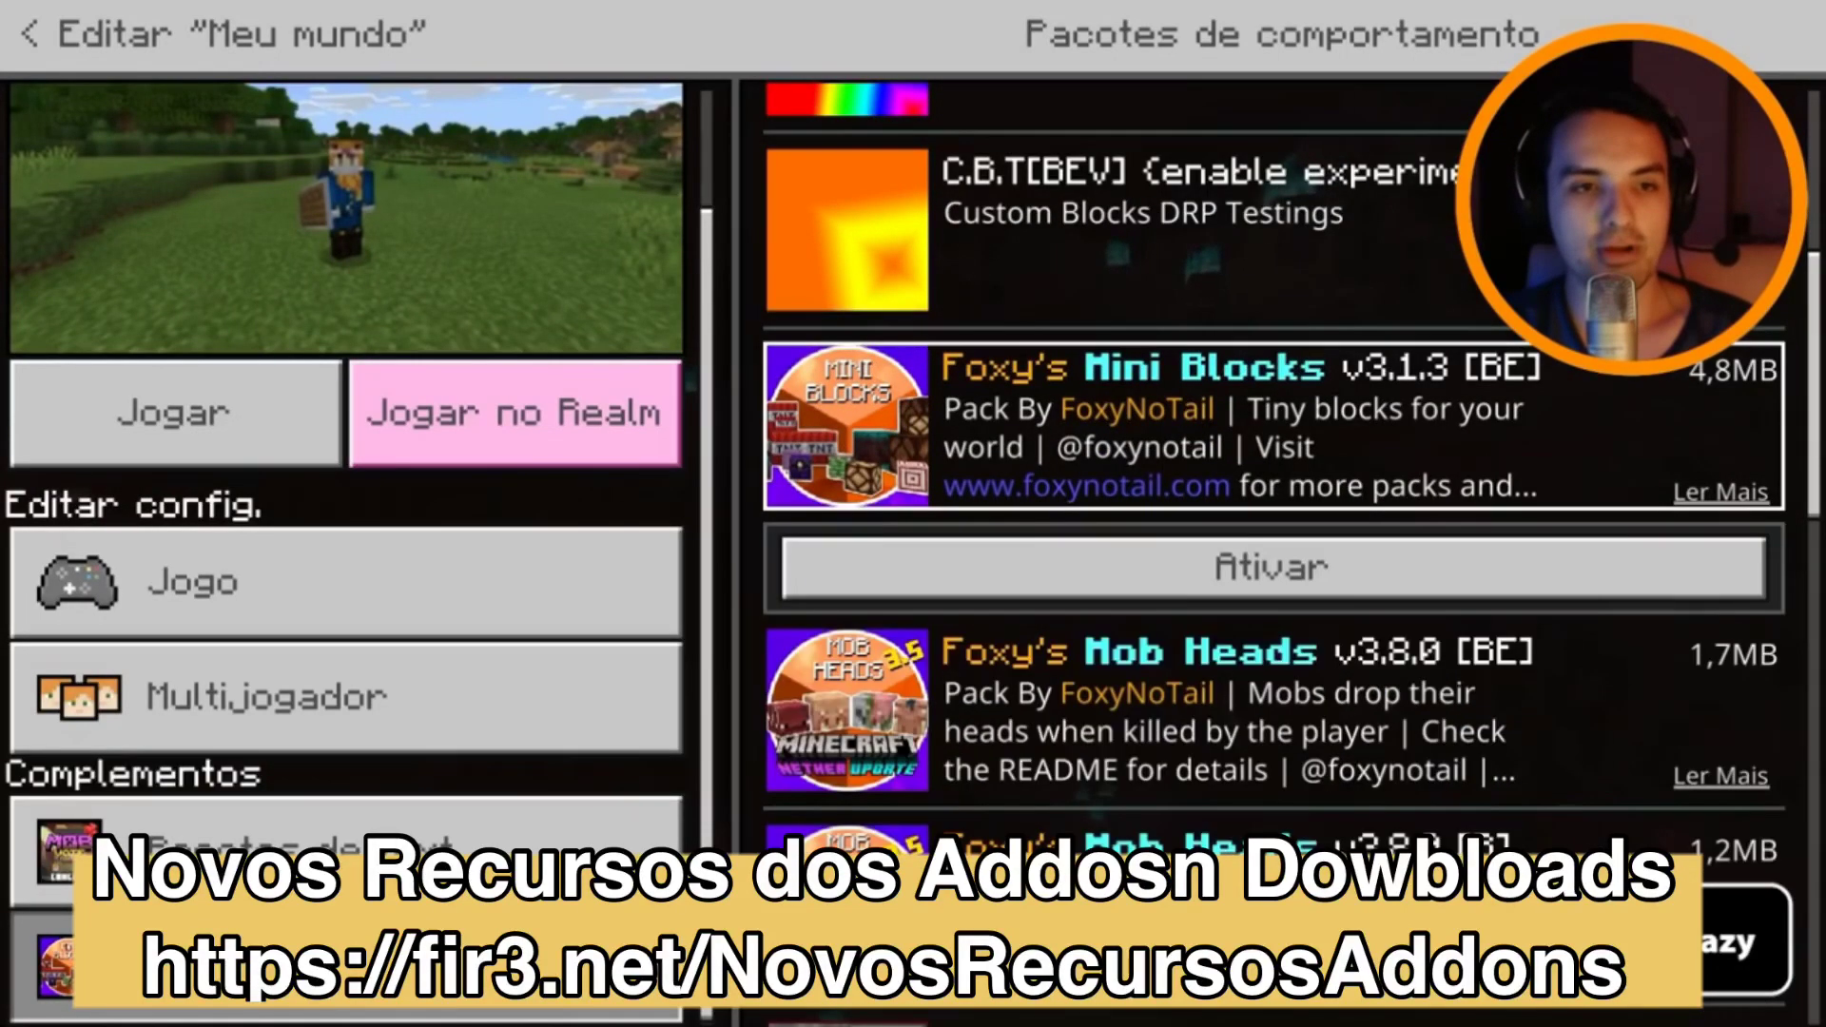
pyautogui.click(1274, 567)
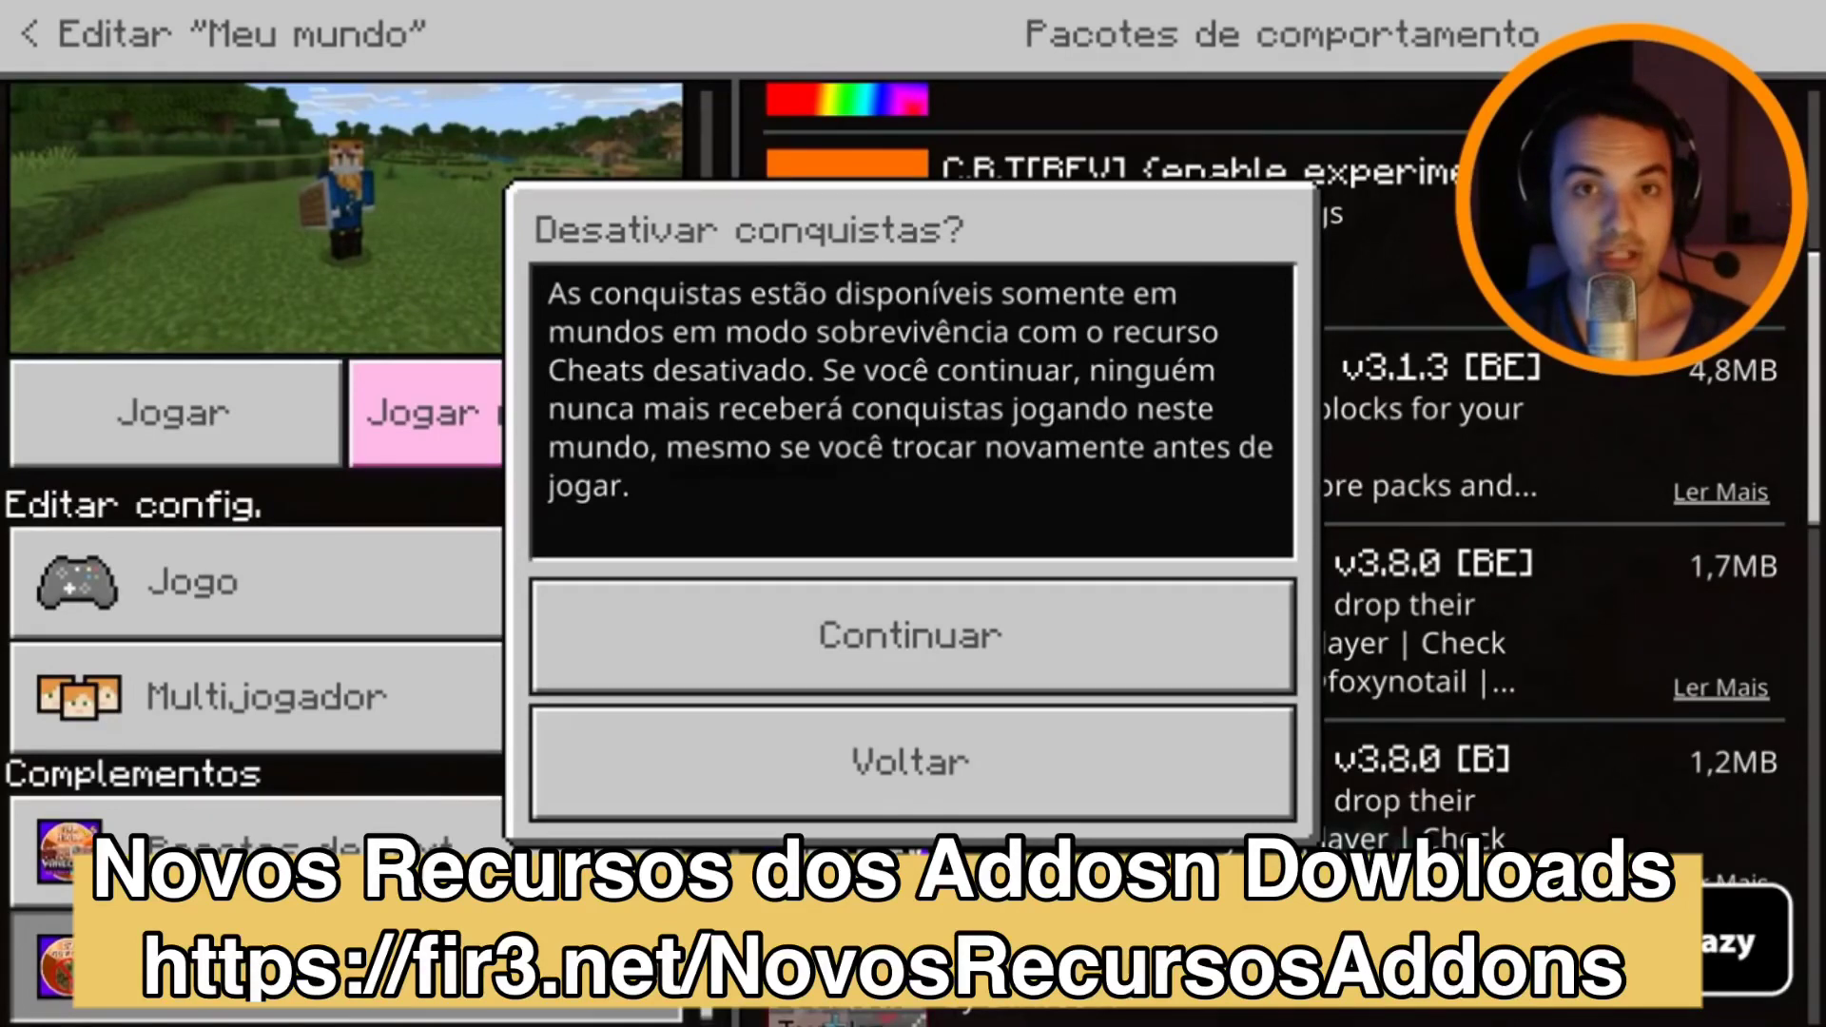
pyautogui.click(911, 635)
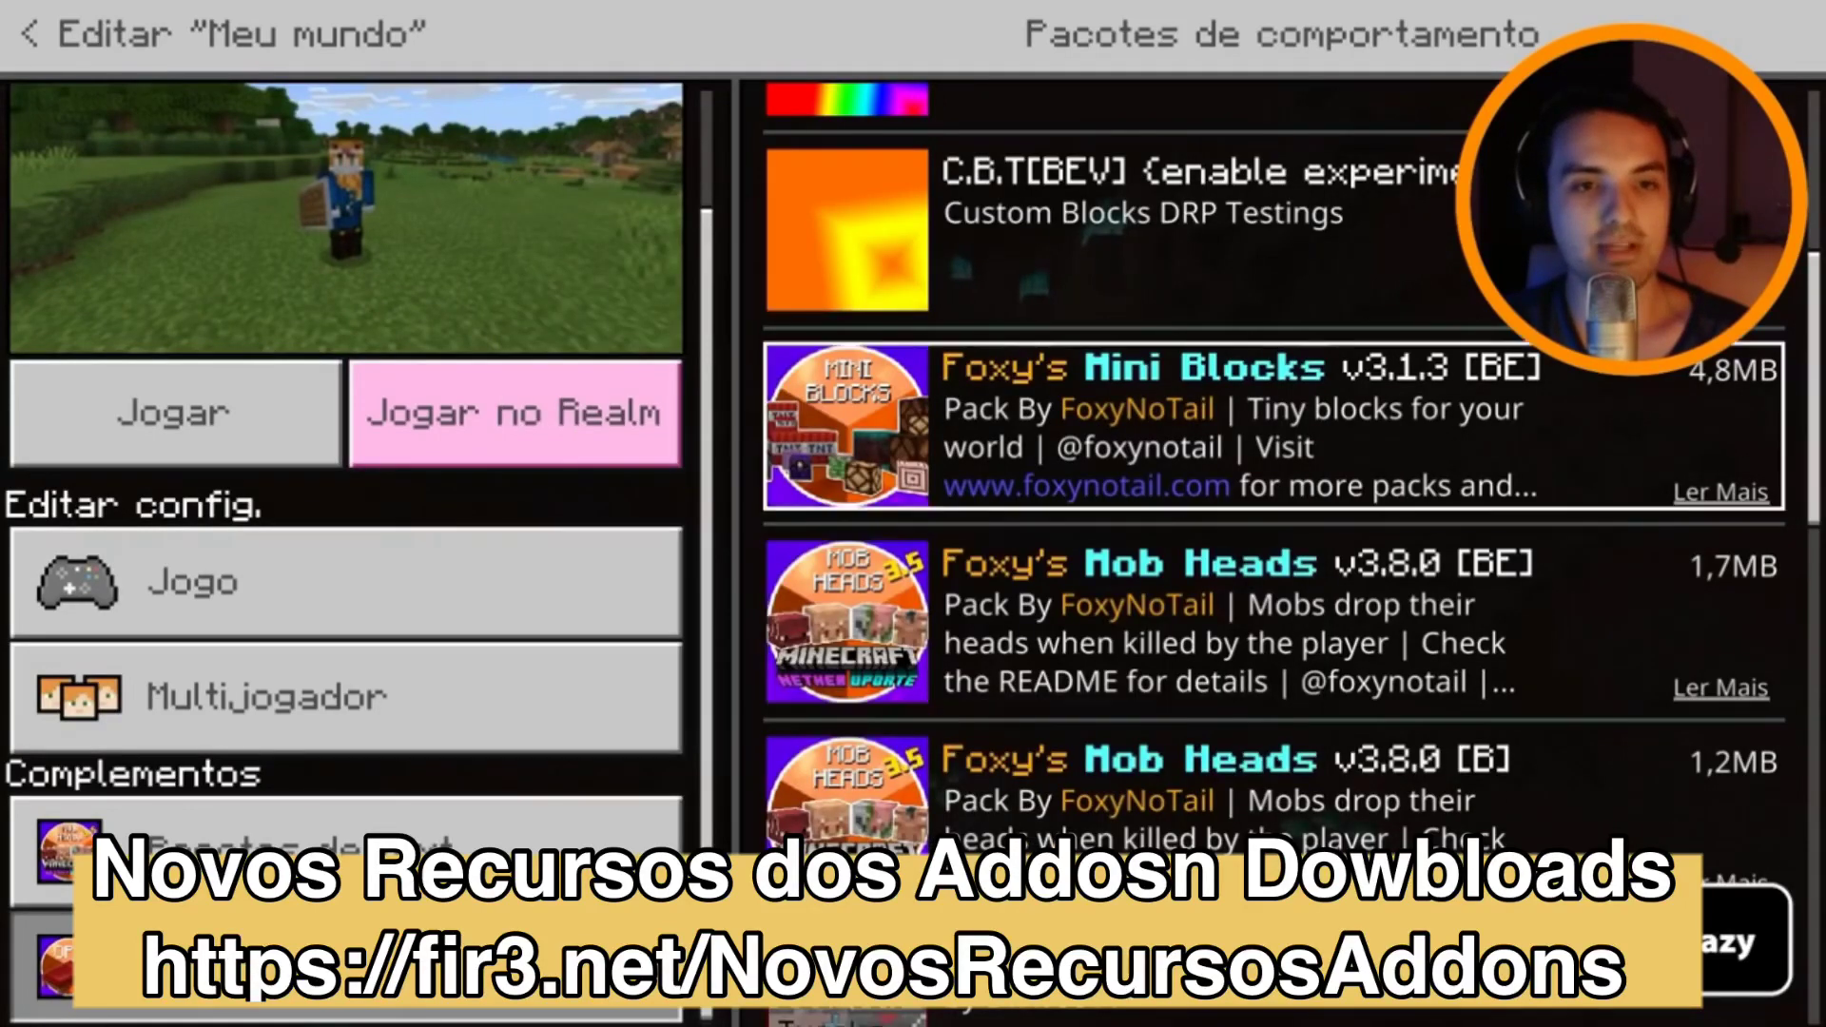
pyautogui.click(1273, 568)
pyautogui.click(848, 636)
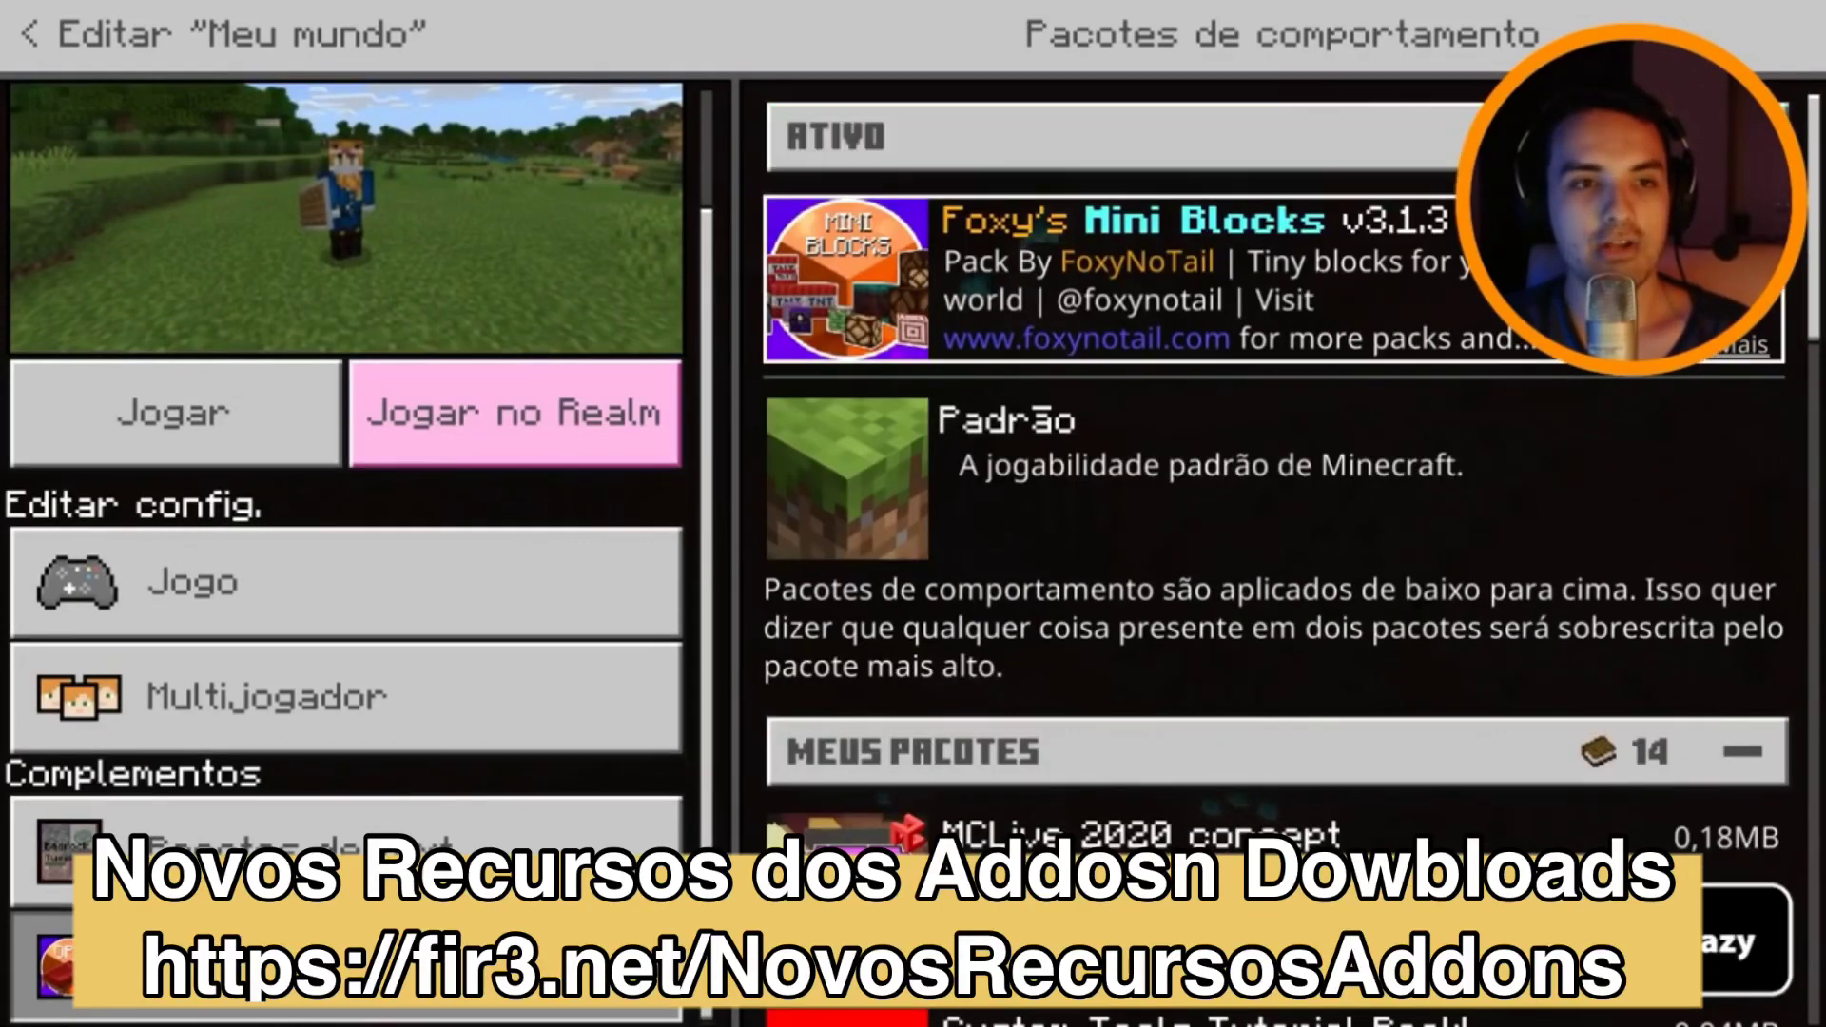
pyautogui.click(346, 849)
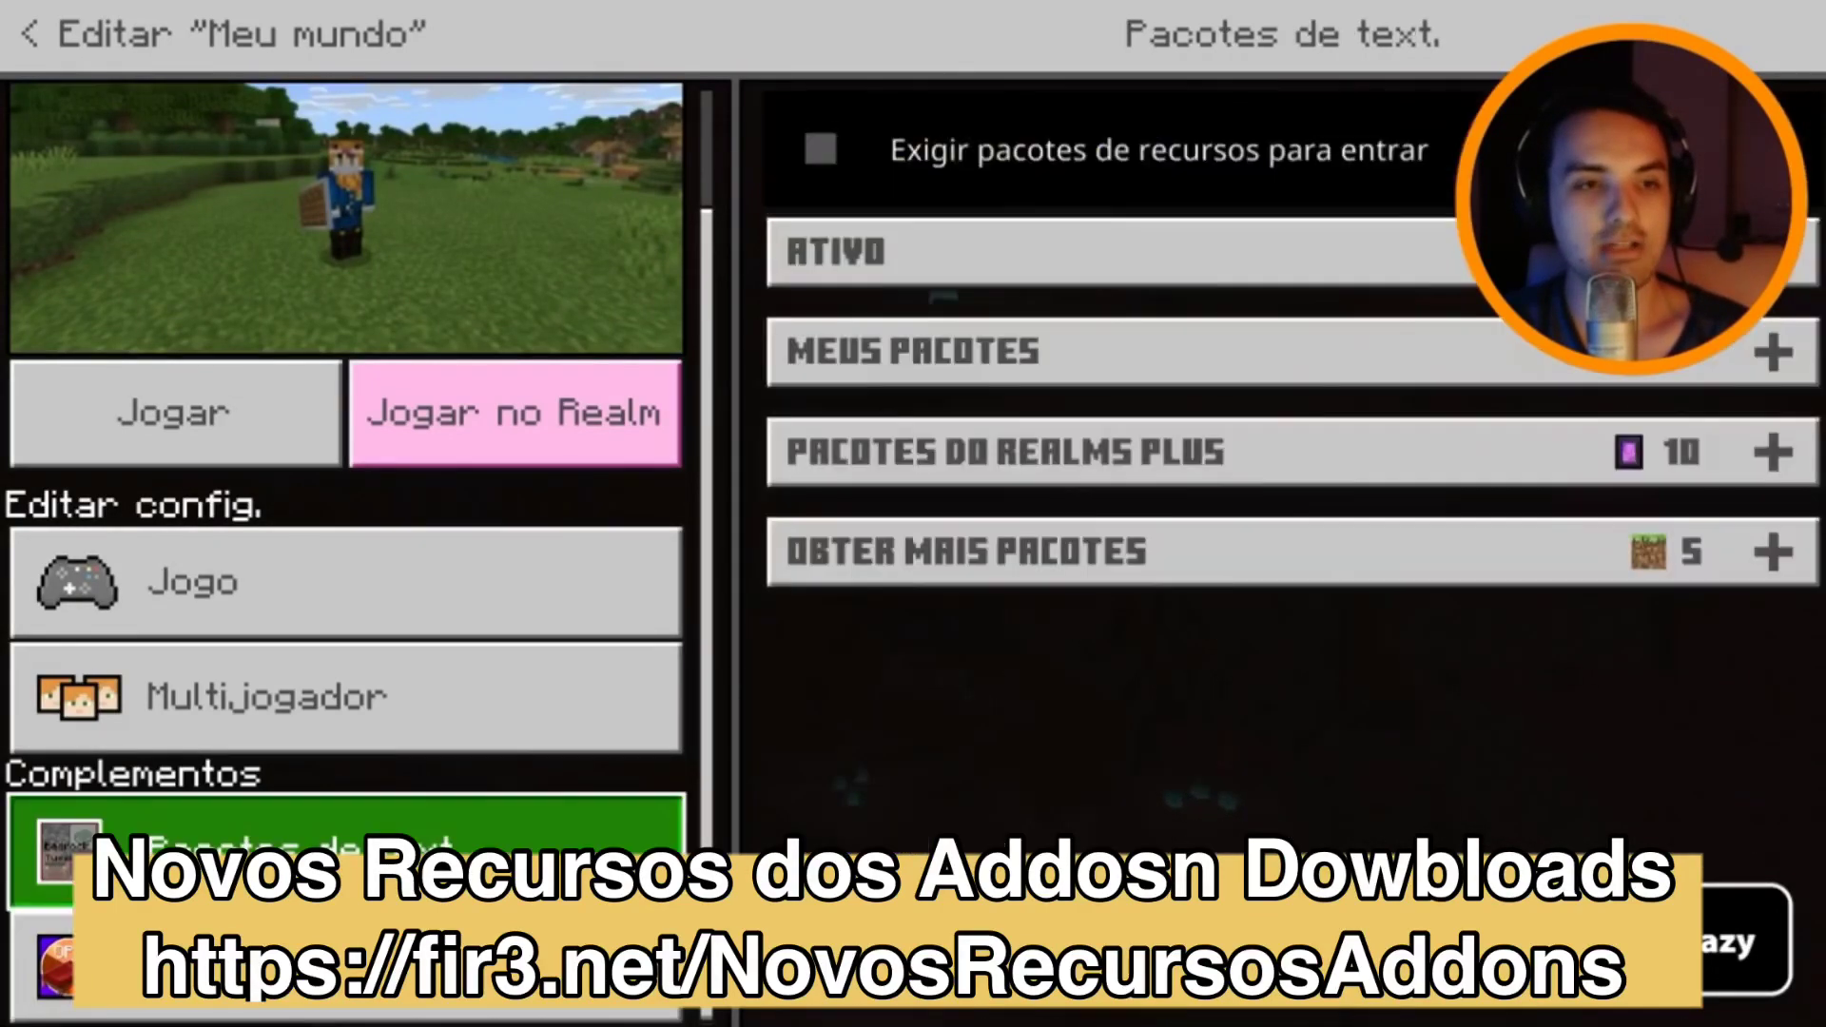
pyautogui.click(1047, 352)
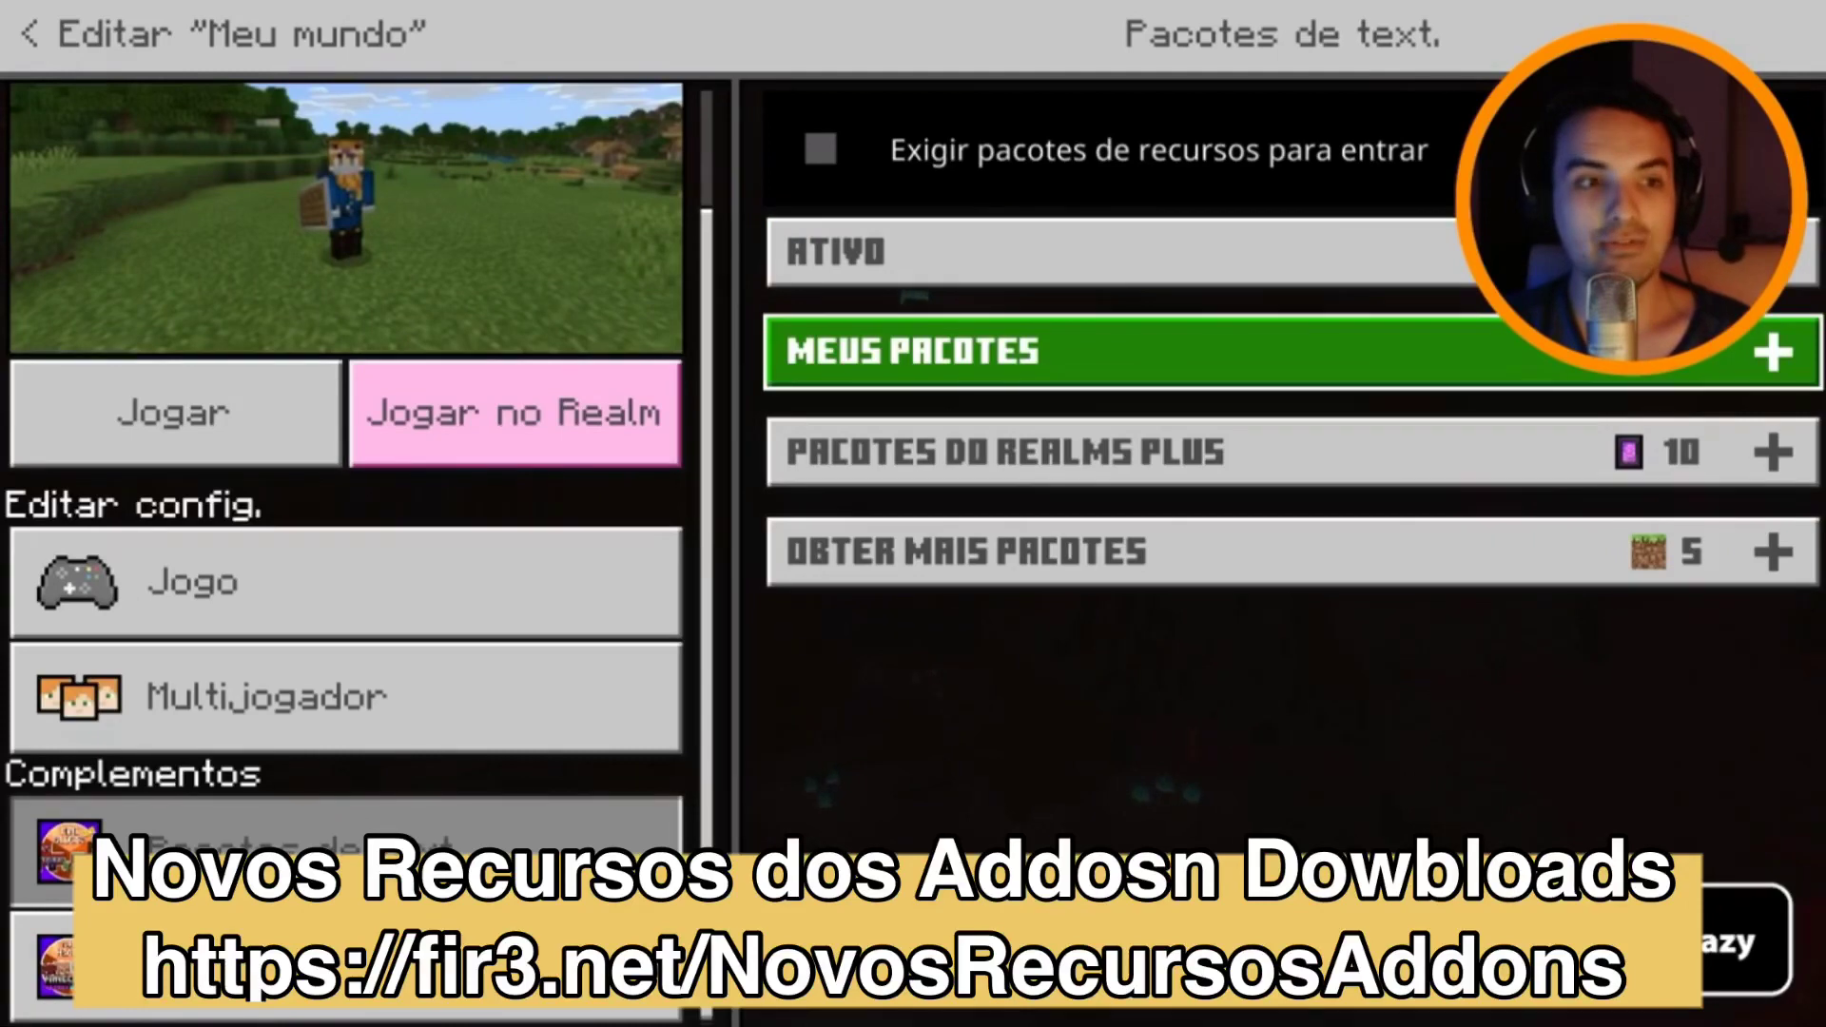
pyautogui.click(1047, 251)
pyautogui.click(1047, 251)
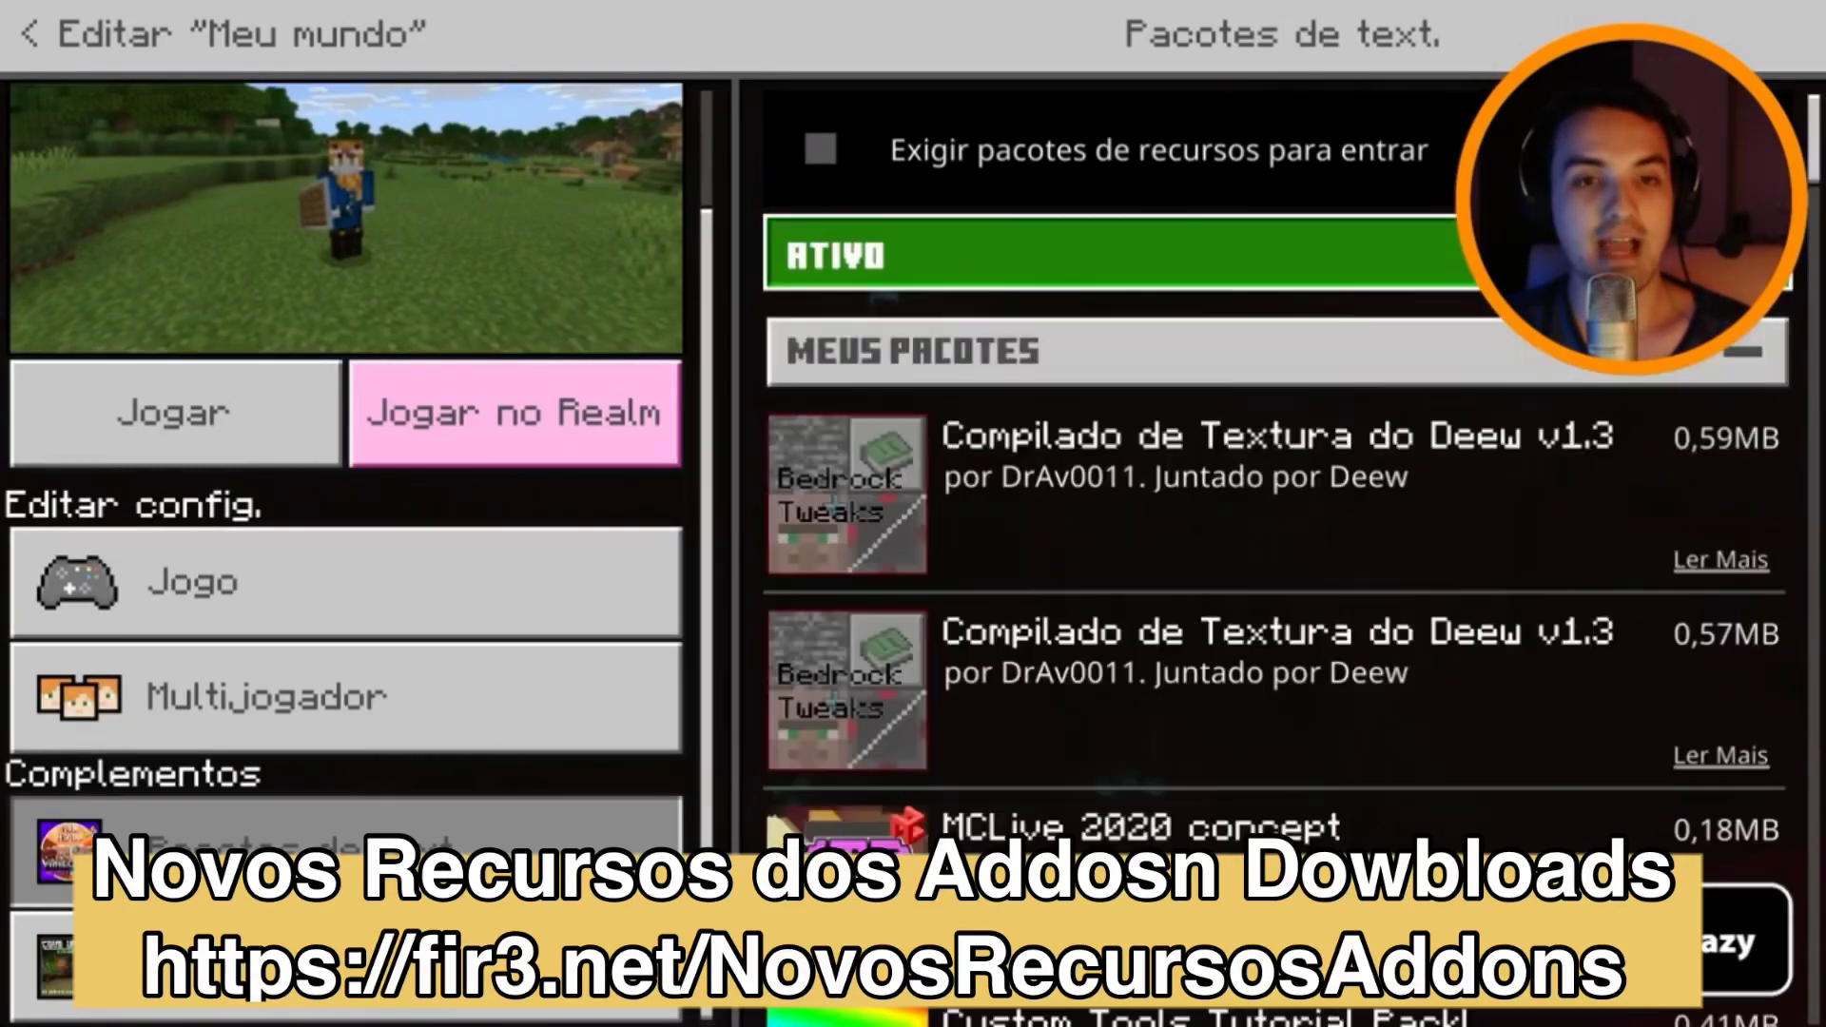
pyautogui.scroll(-5, 1274, 438)
pyautogui.scroll(-2, 1274, 400)
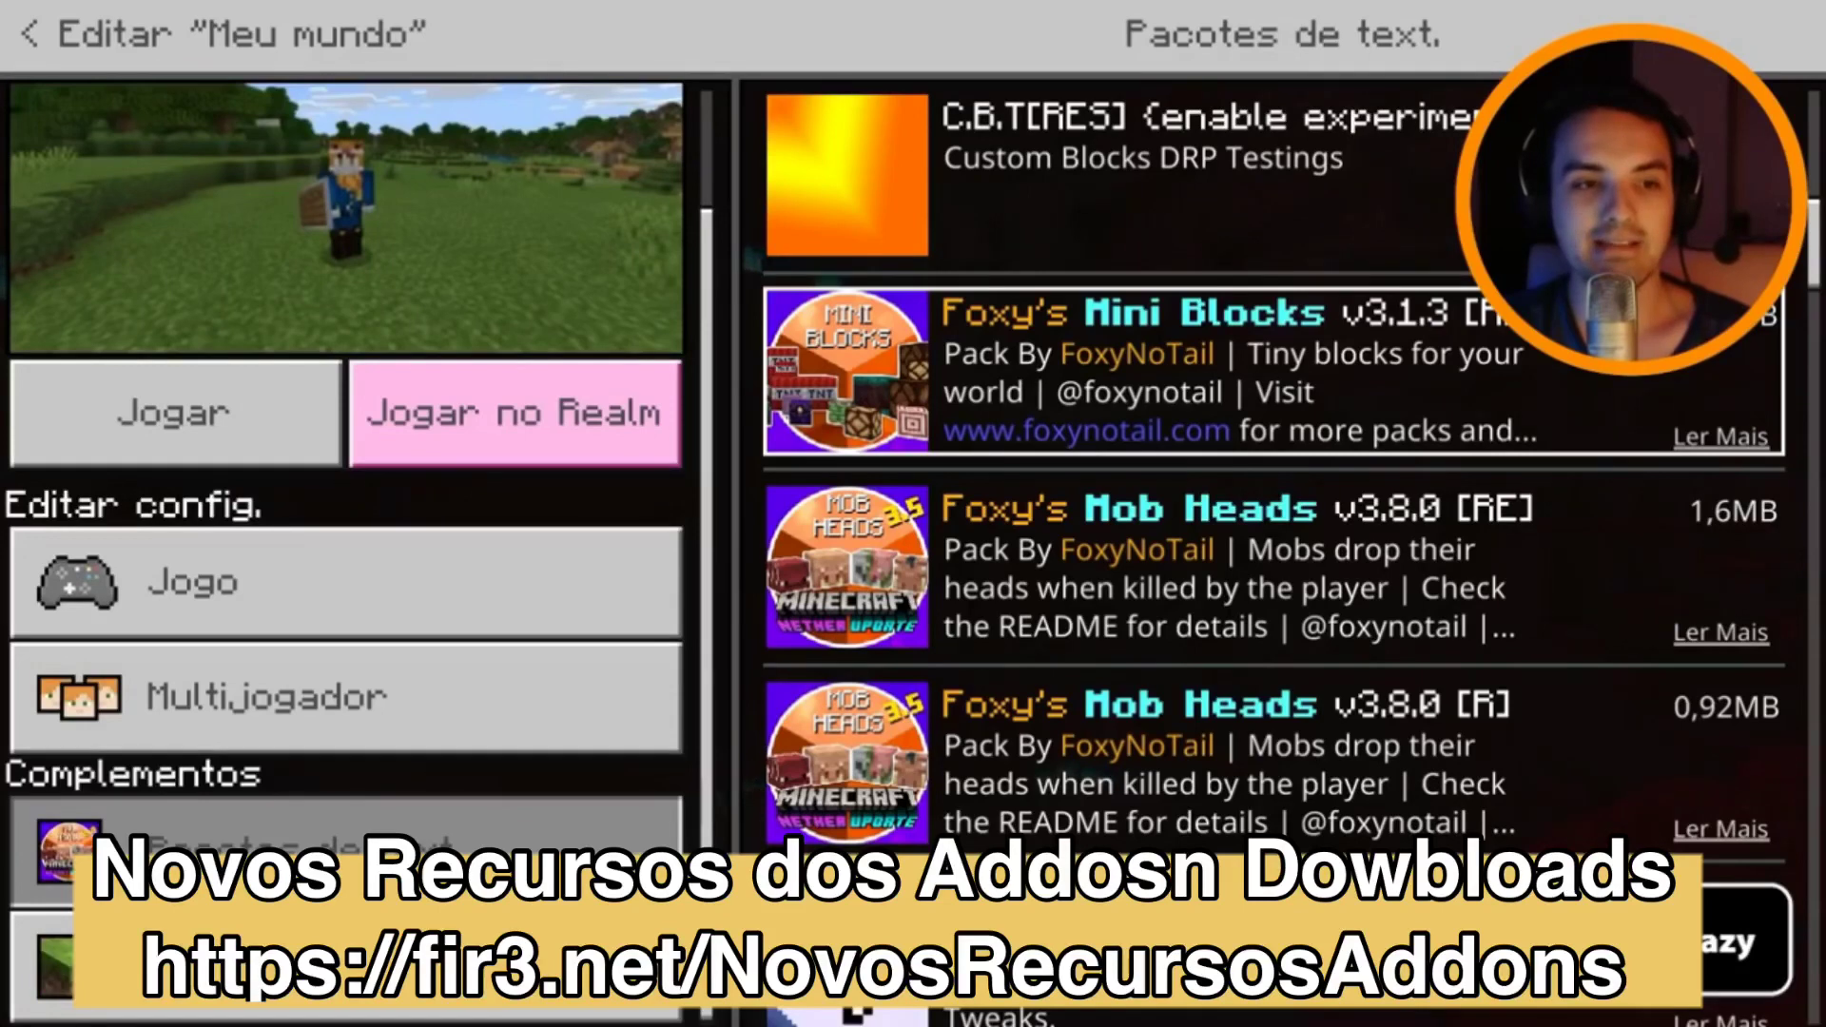
pyautogui.press('Return')
pyautogui.press('Return')
pyautogui.scroll(10, 1275, 475)
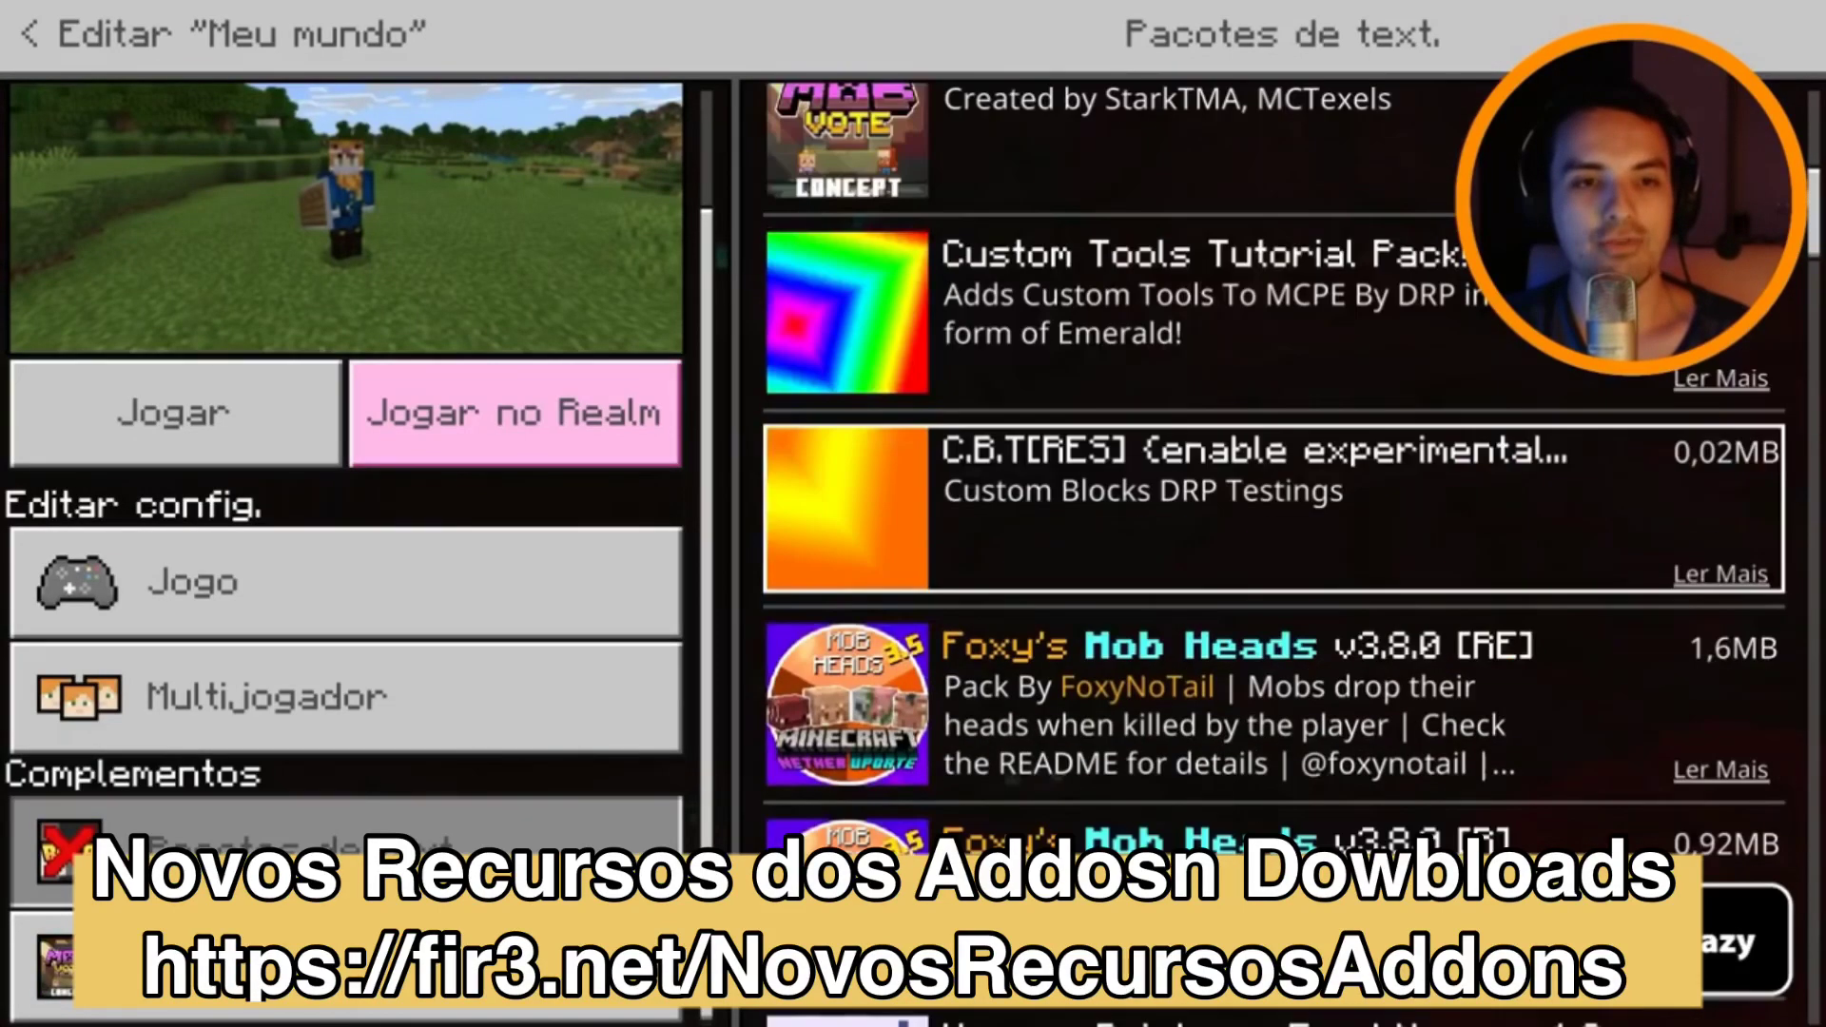
pyautogui.click(1111, 251)
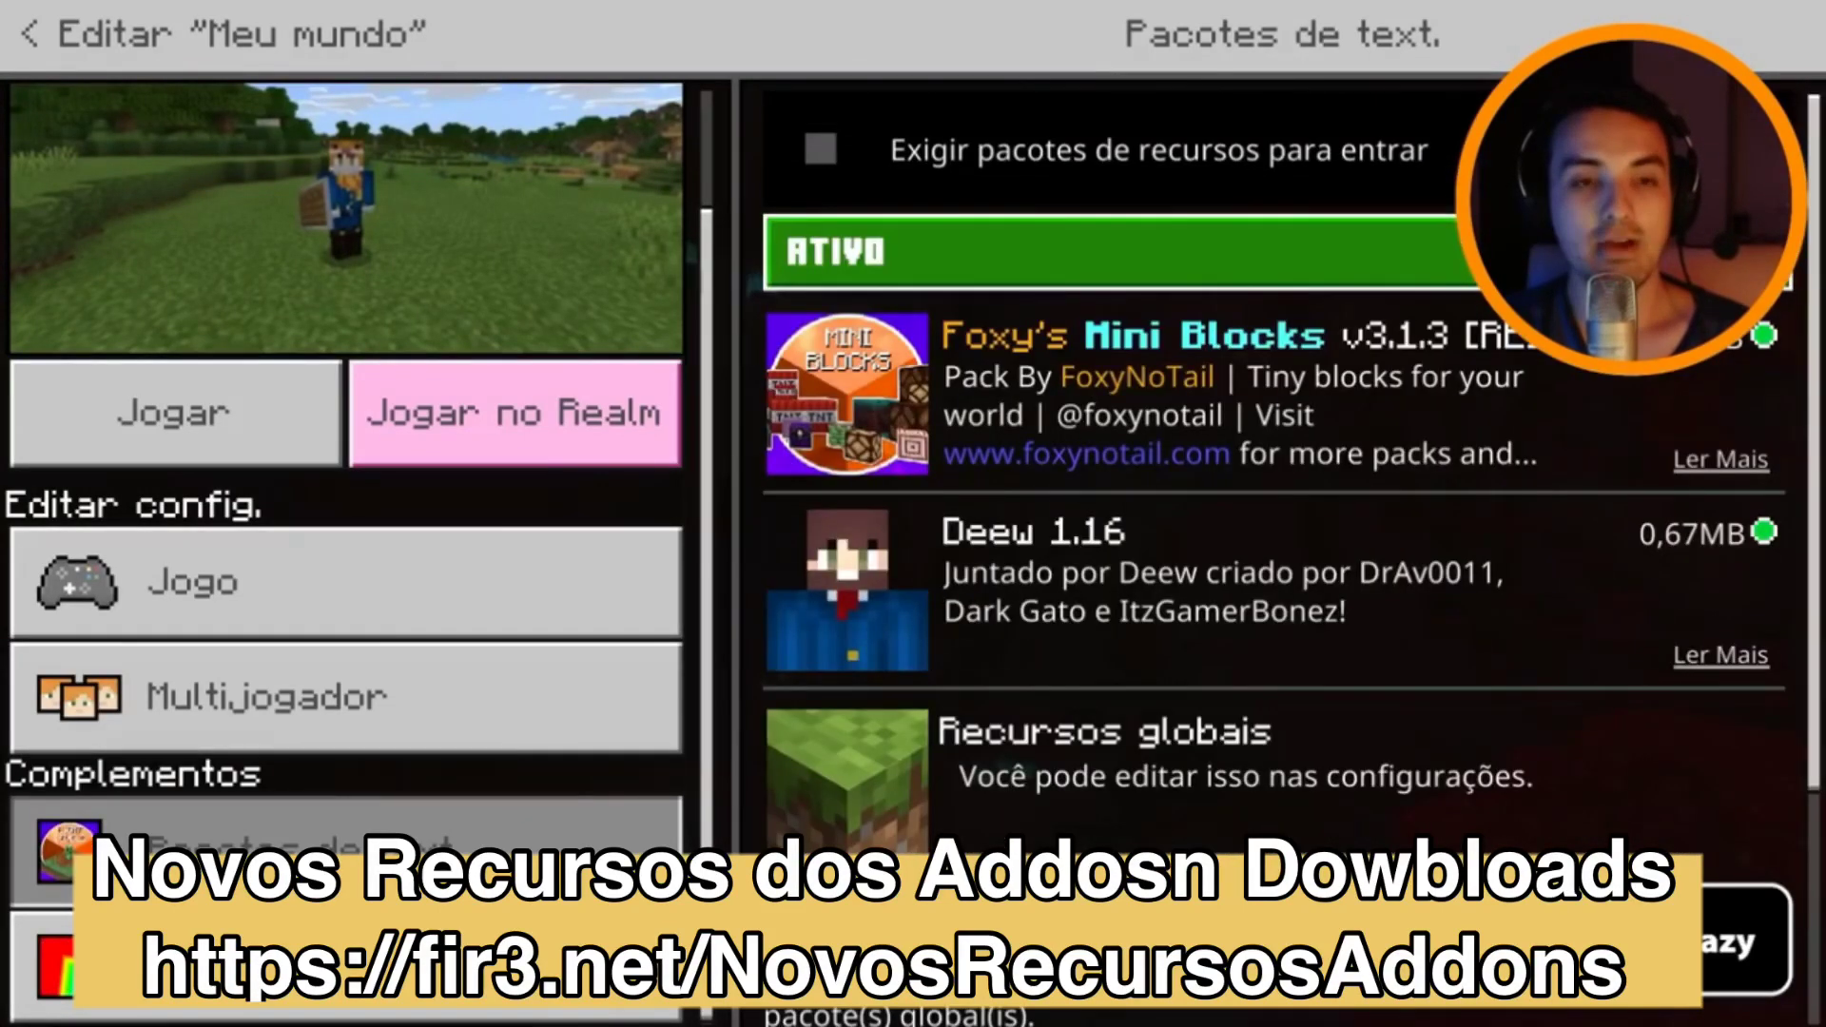
# Activate the Mob Griefing behavior pack by FoxyNoTail for the world and check the active behavior packs.
pyautogui.press('Return')
pyautogui.press('Down')
pyautogui.press('Down')
pyautogui.press('Down')
pyautogui.press('Down')
pyautogui.press('Down')
pyautogui.press('Down')
pyautogui.press('Down')
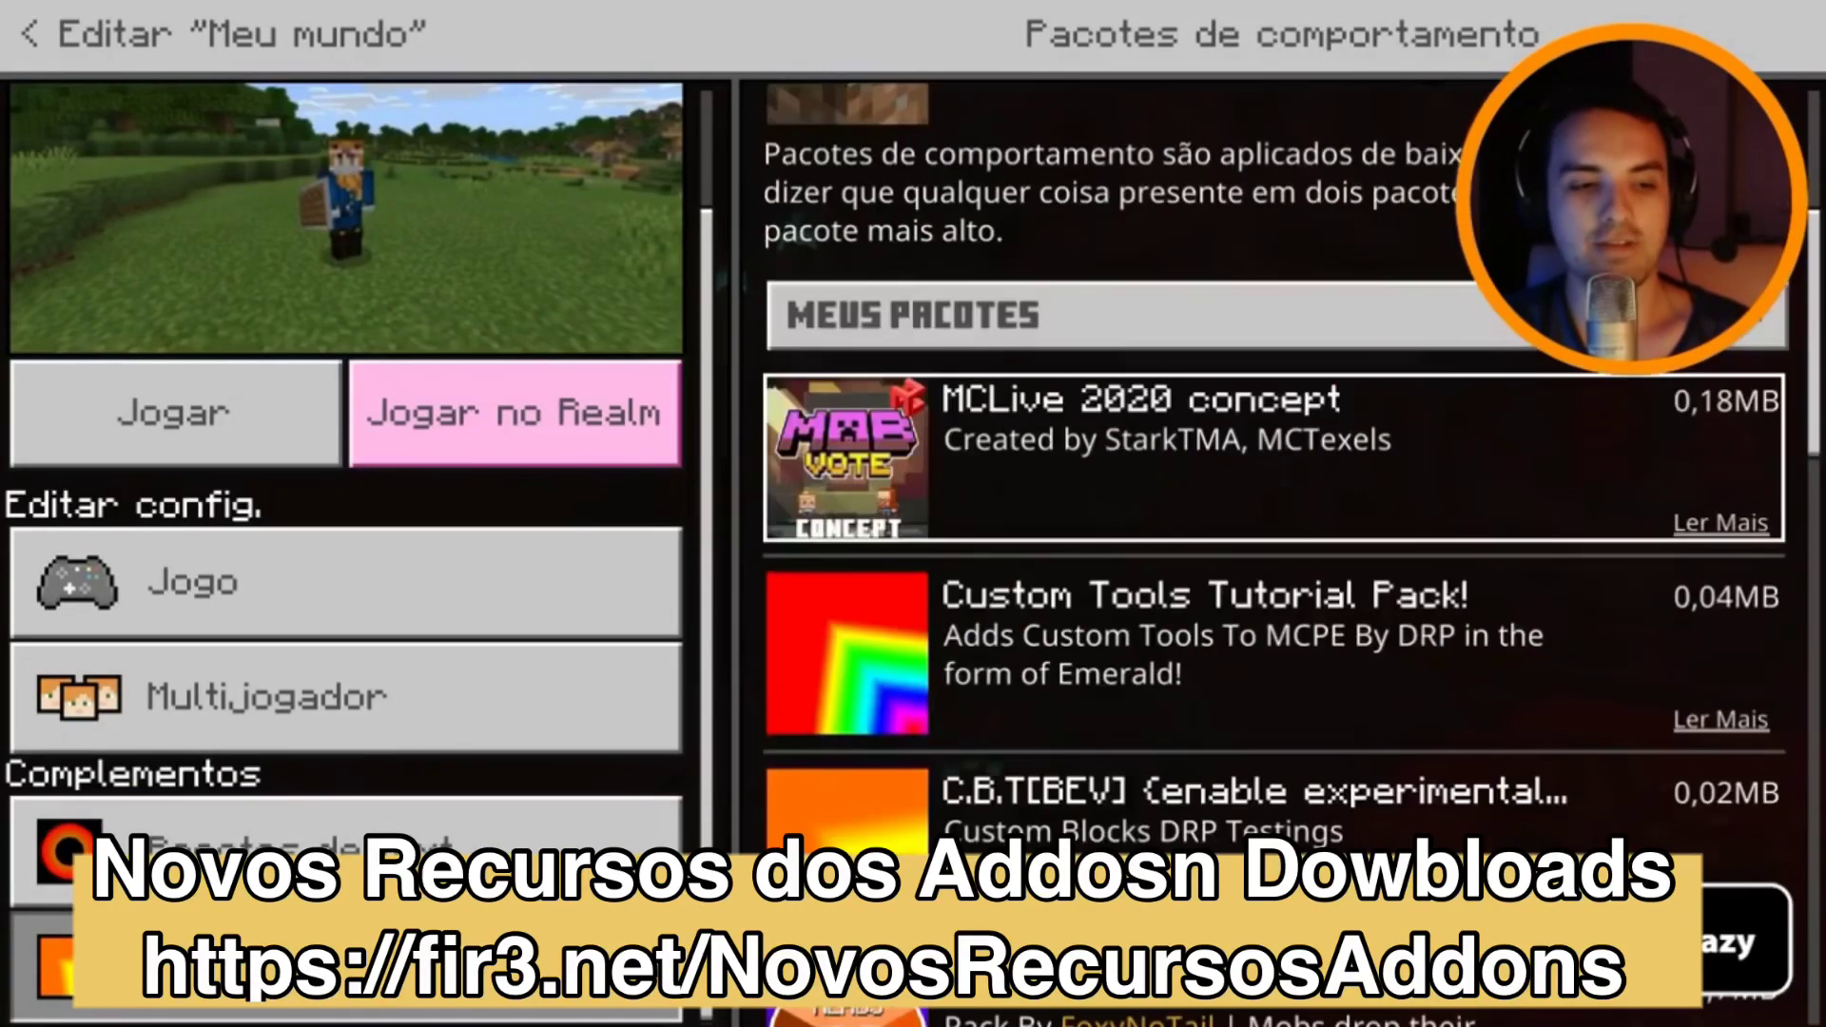
pyautogui.press('Down')
pyautogui.press('Down')
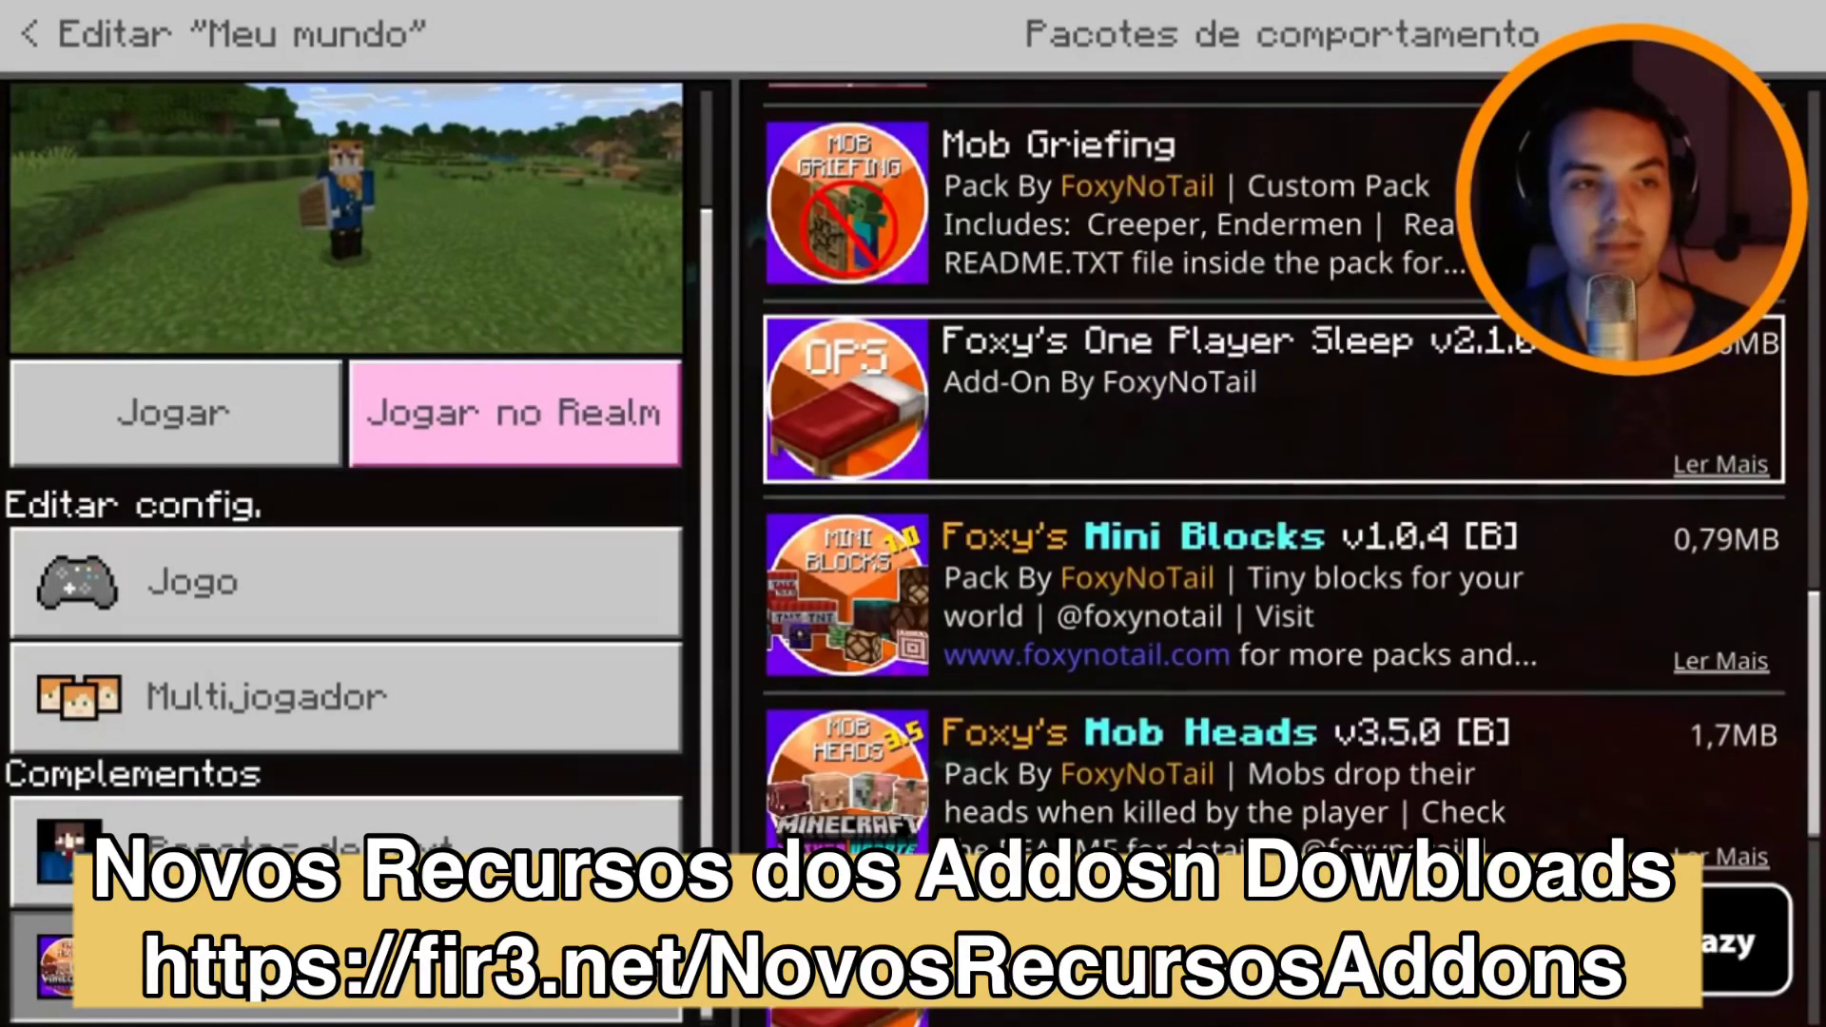
pyautogui.press('Up')
pyautogui.press('Return')
pyautogui.press('Return')
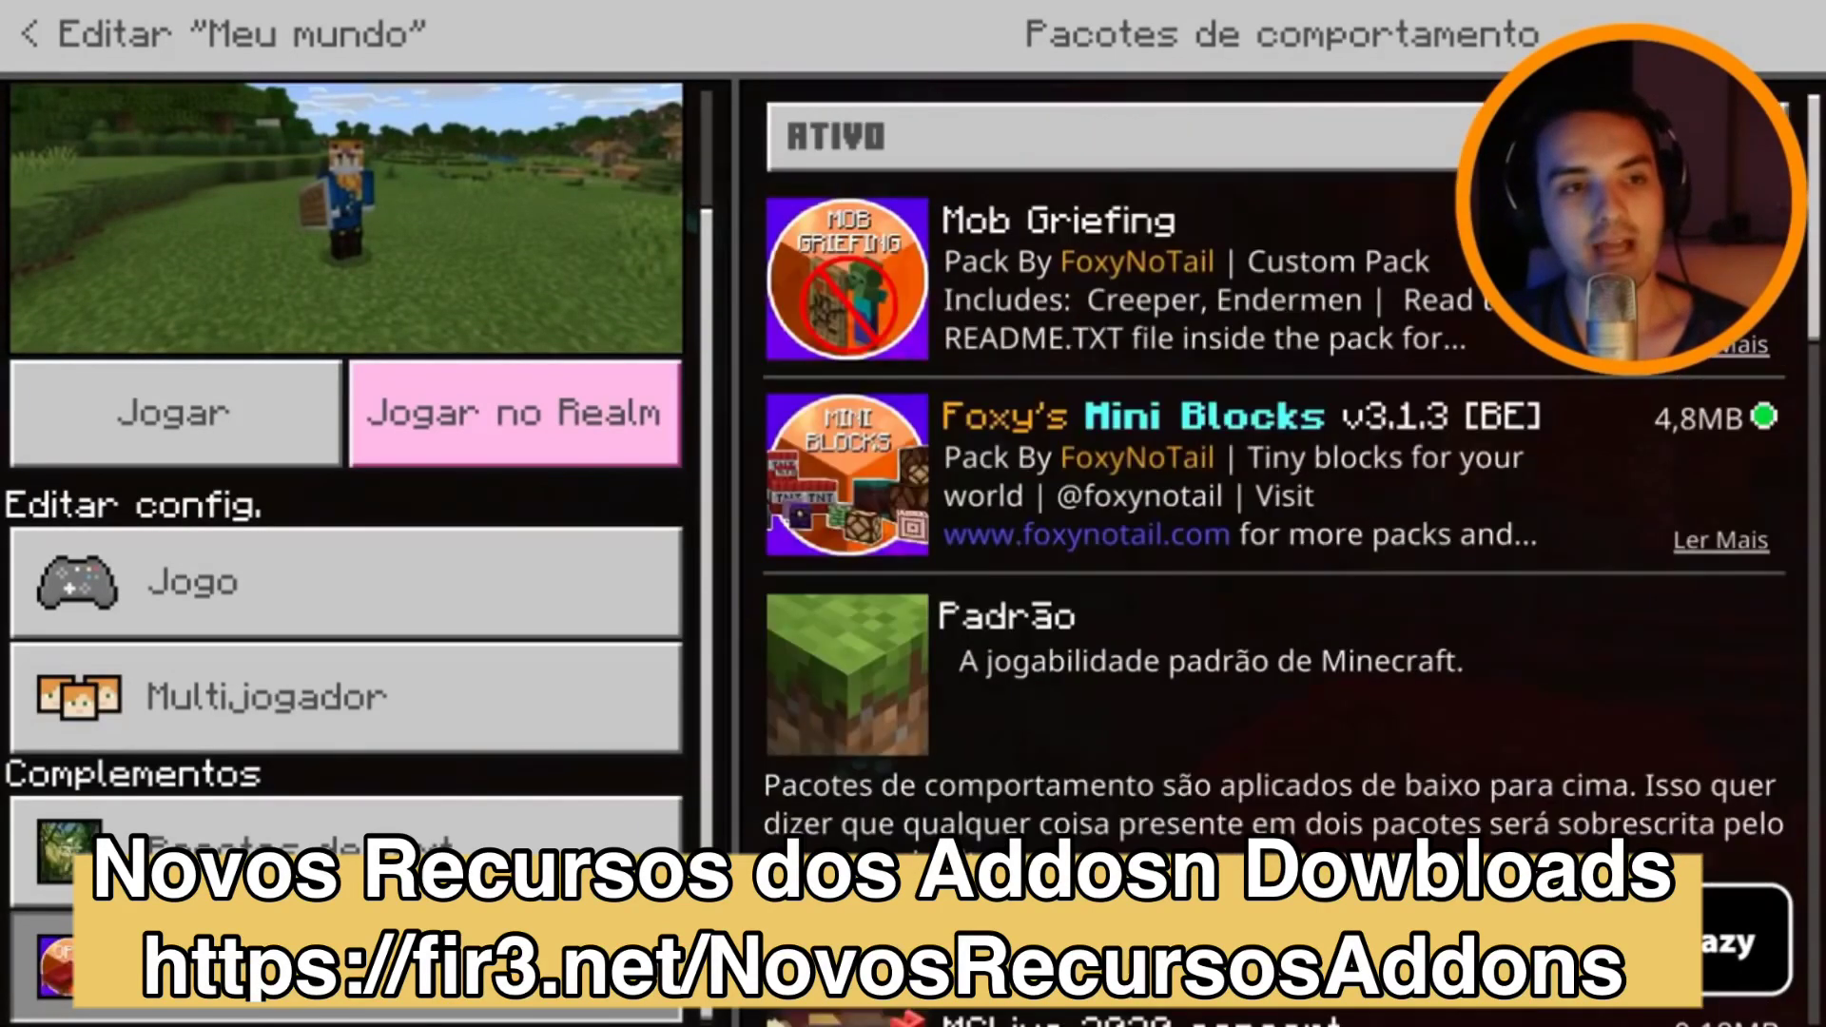
pyautogui.press('Down')
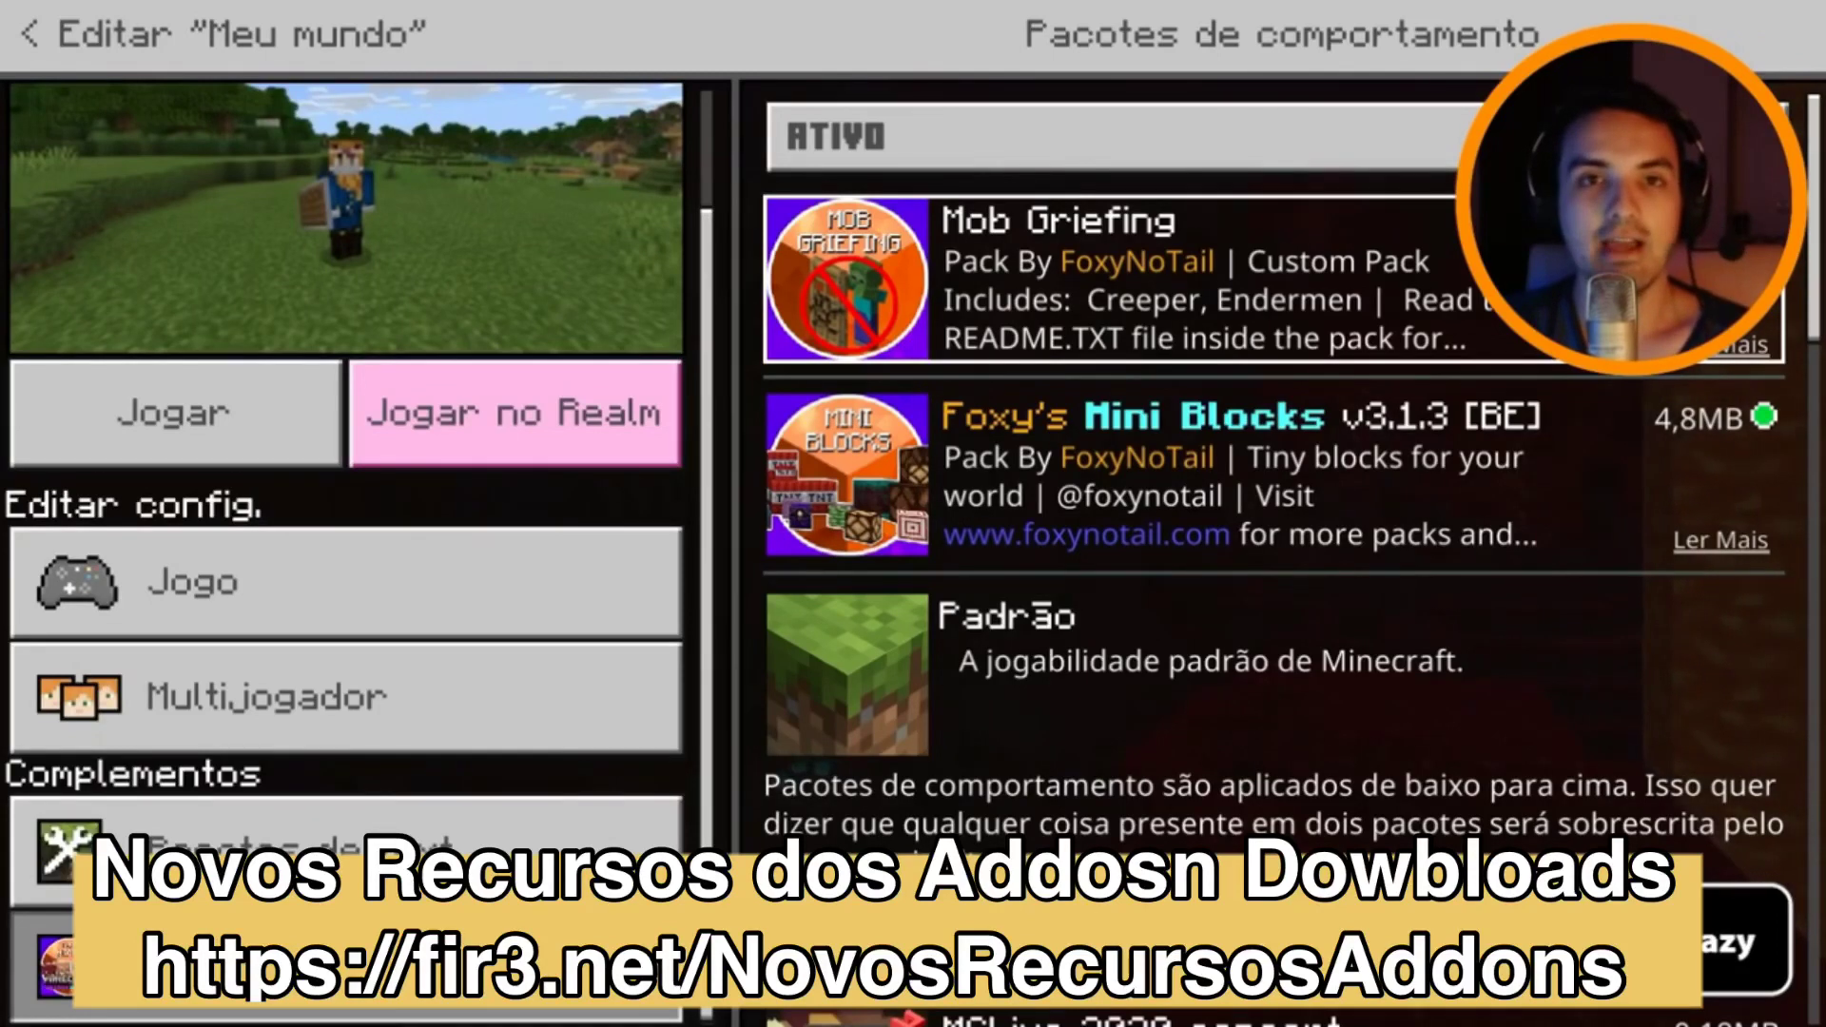
pyautogui.click(1275, 473)
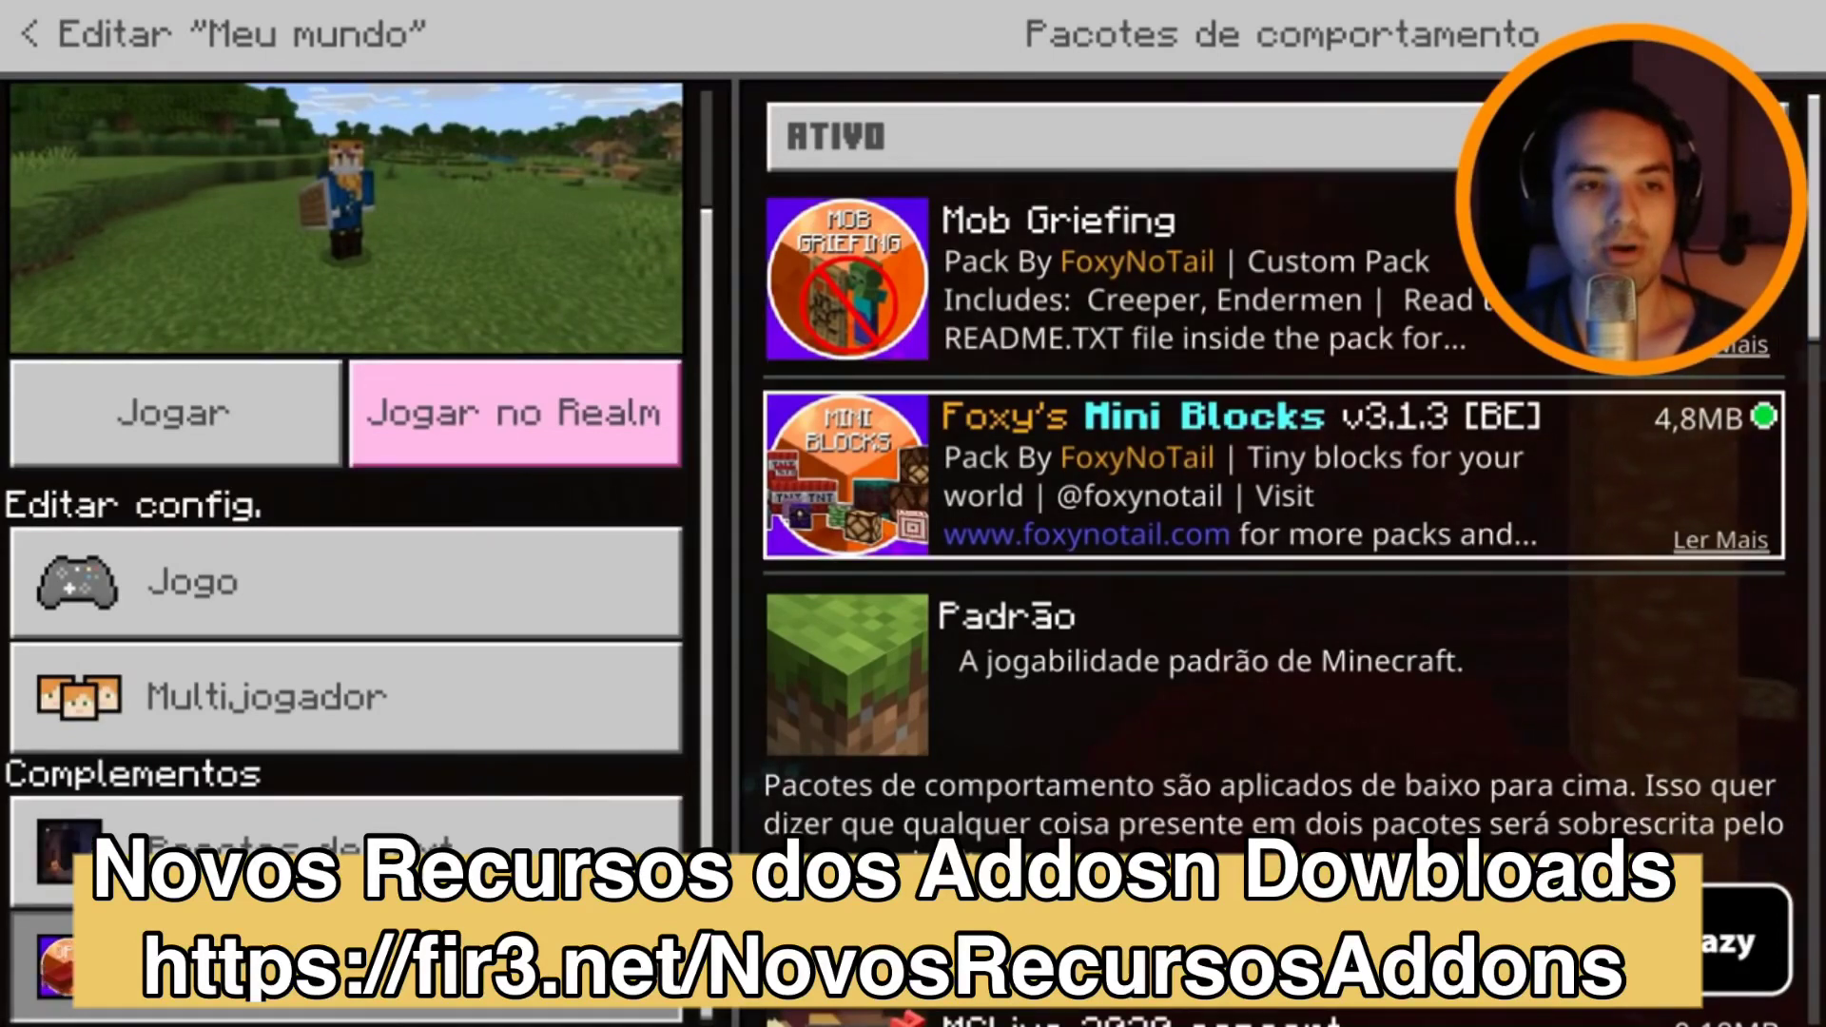
# Enter the world and take a stack of Target Mini Blocks from the creative inventory.
pyautogui.click(175, 413)
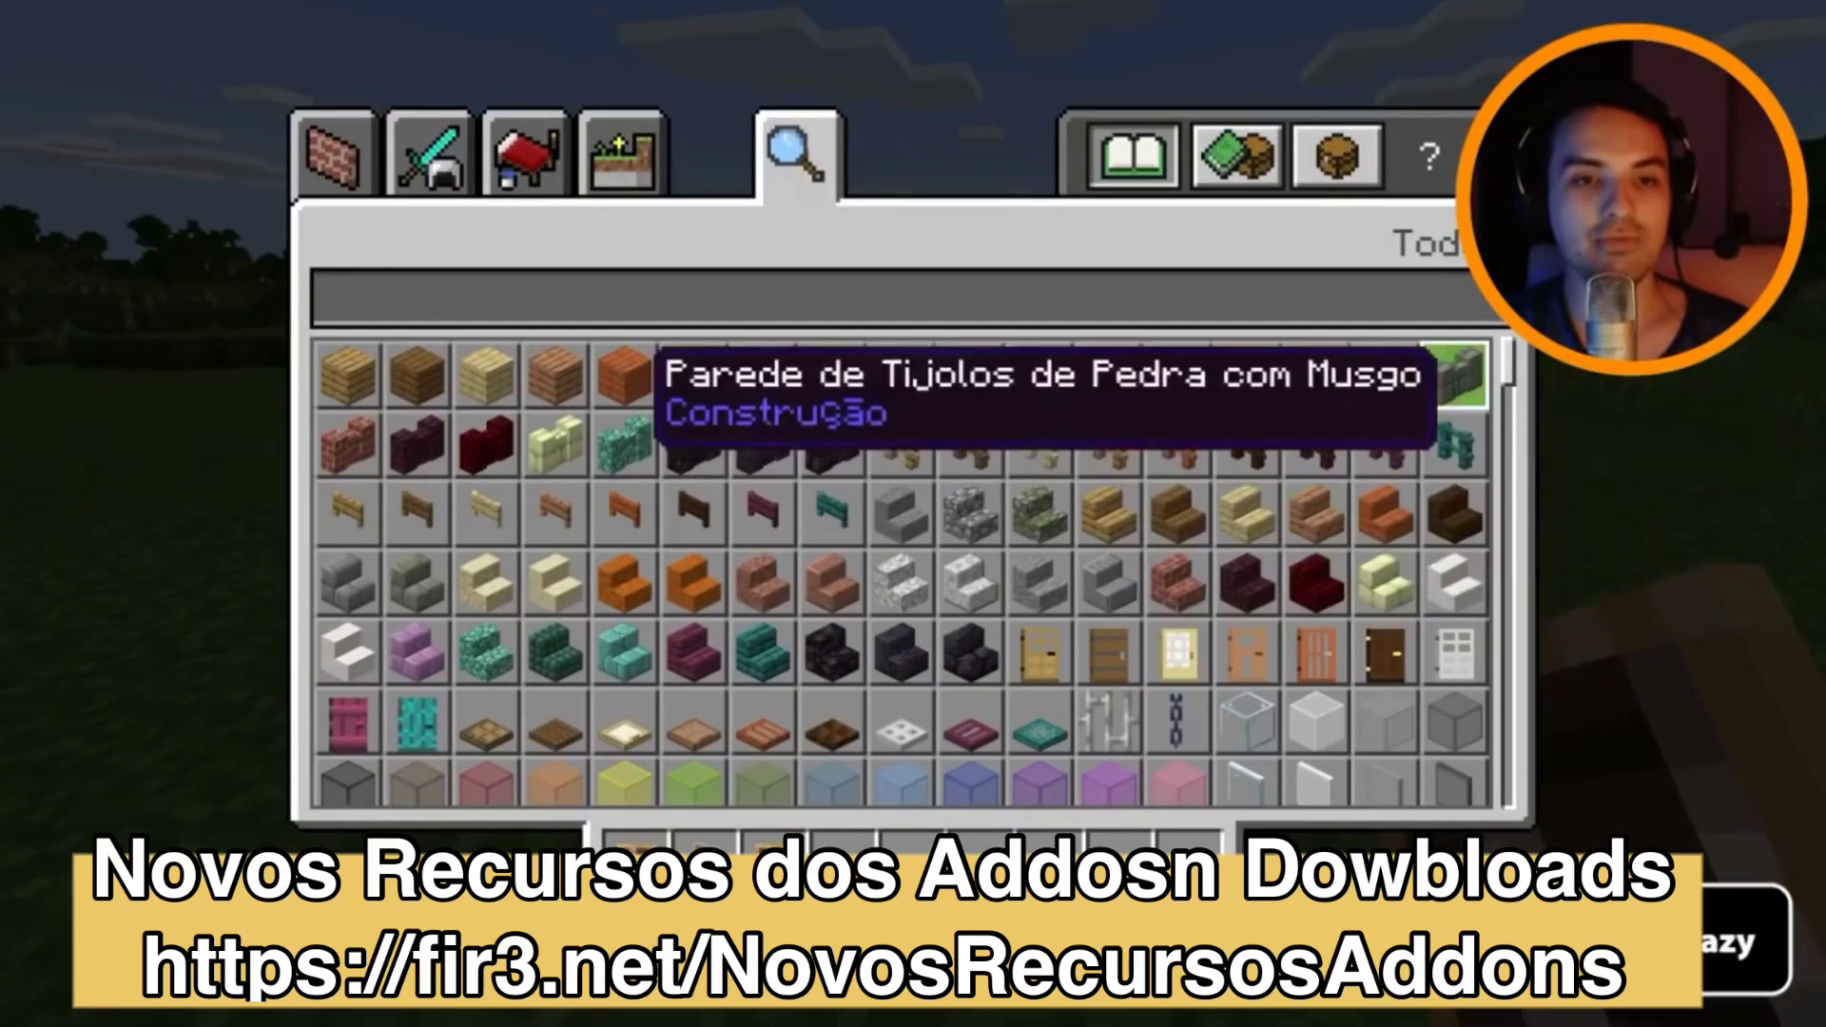
pyautogui.scroll(-10, 901, 571)
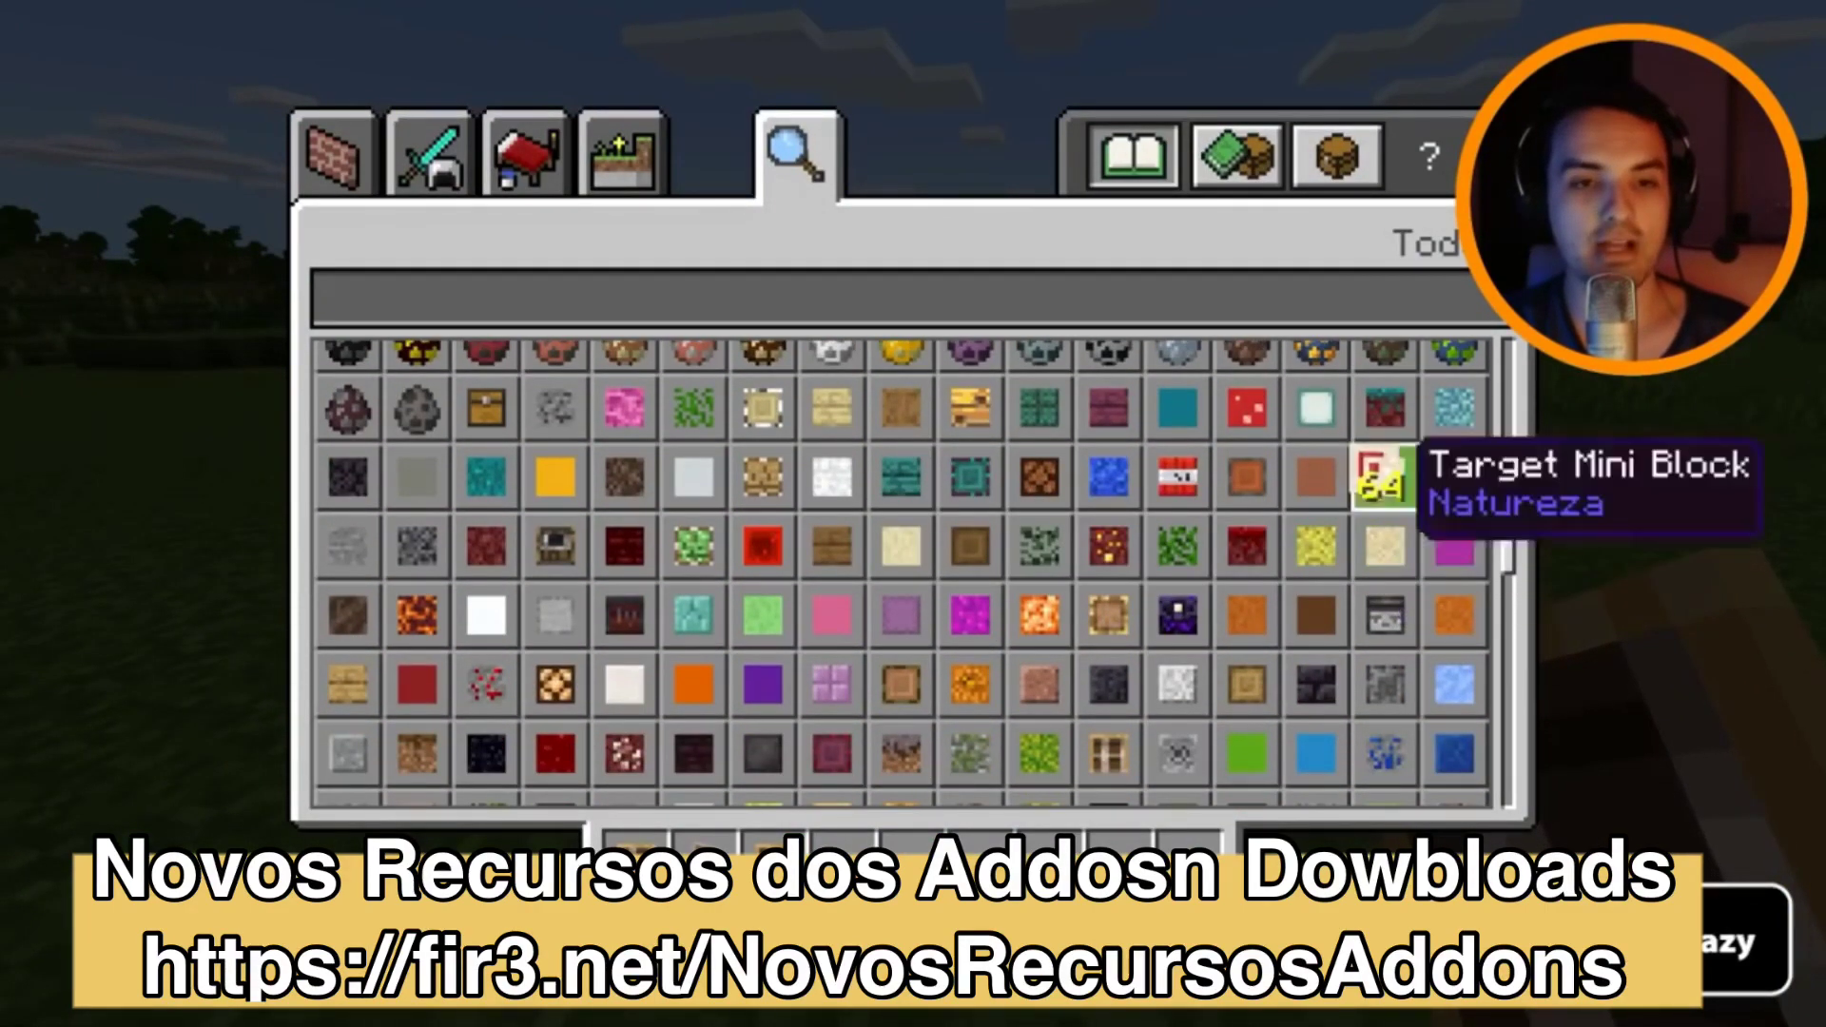
pyautogui.press('Escape')
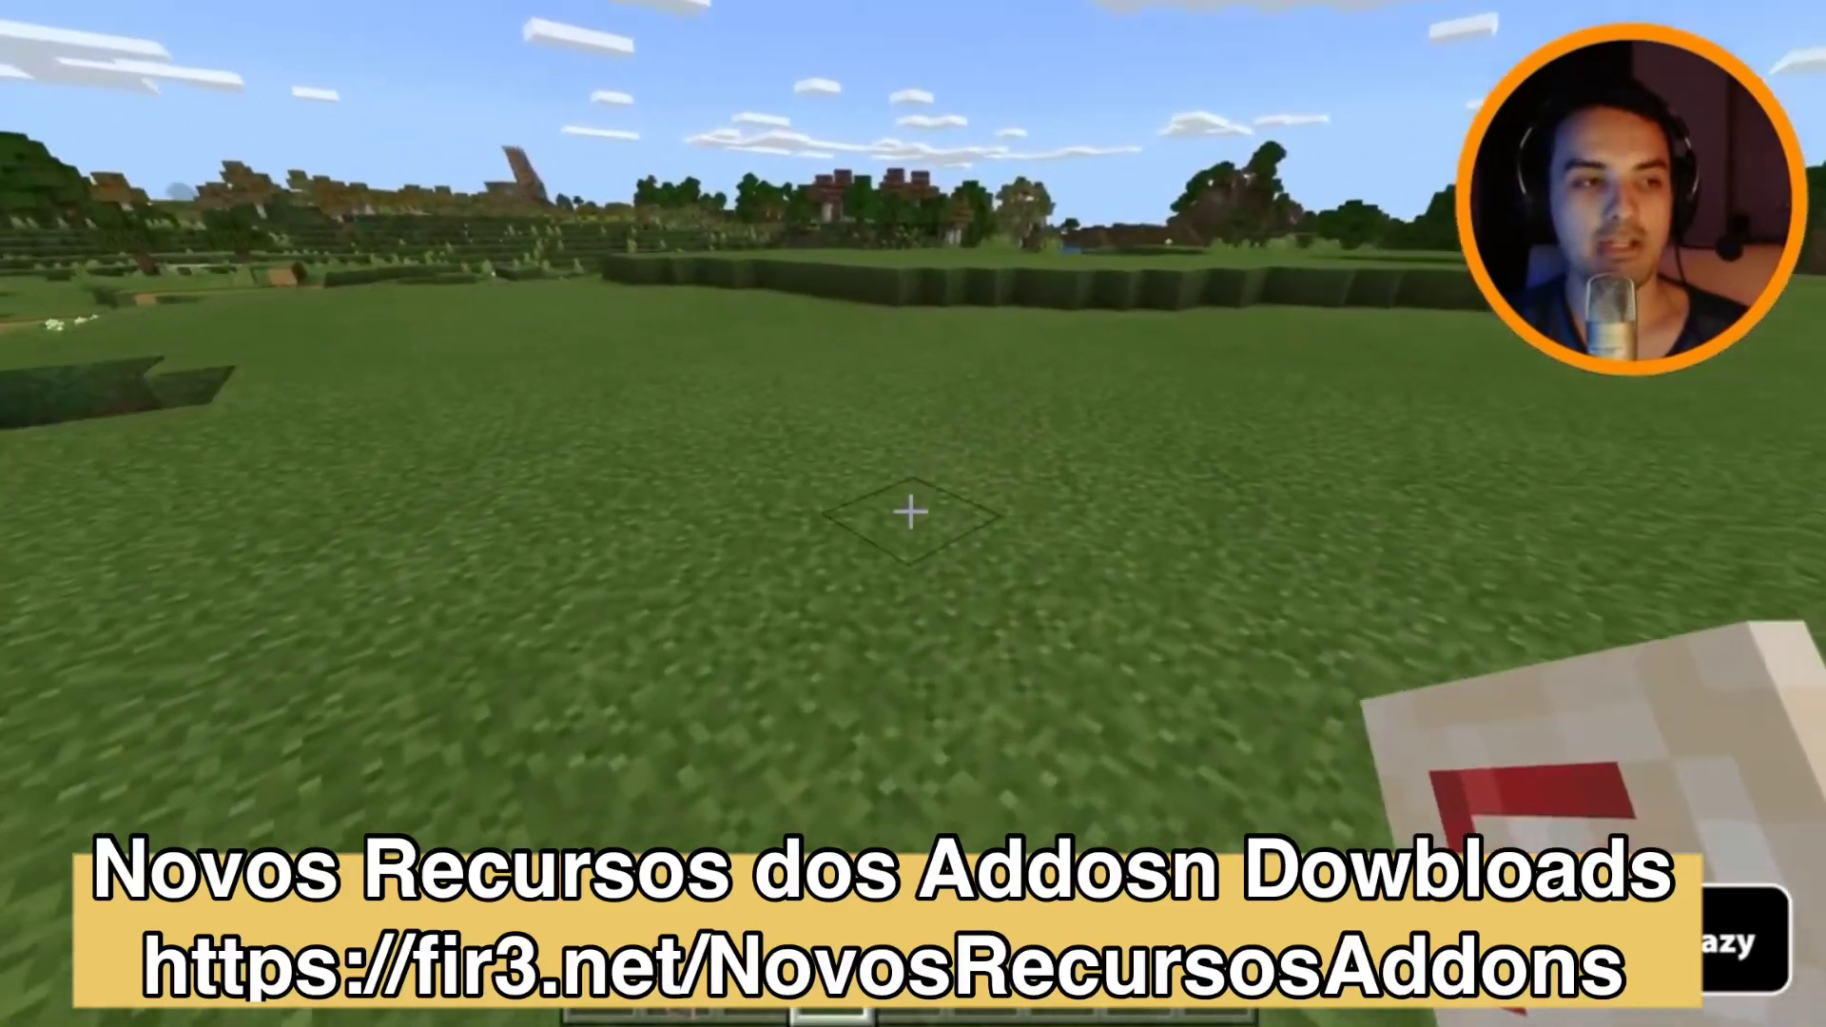
# Place several Target Mini Blocks on the grass near the village.
pyautogui.rightClick(911, 512)
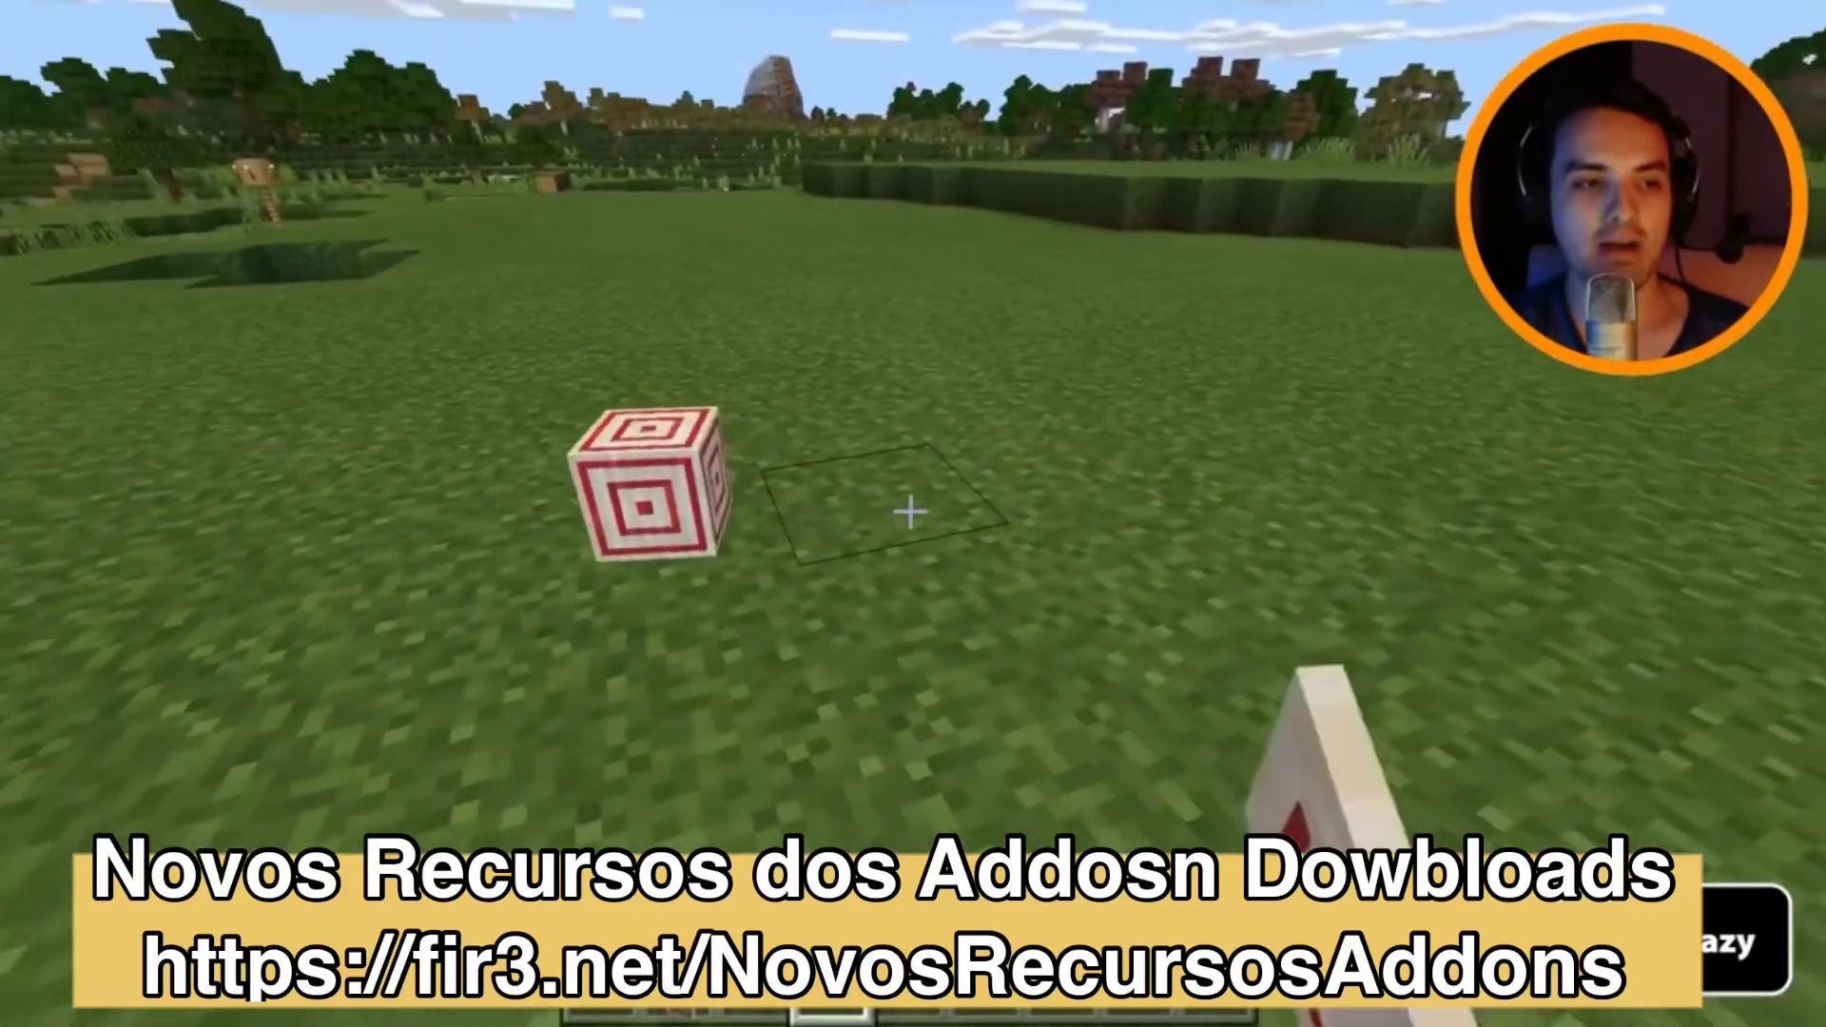
pyautogui.rightClick(911, 511)
pyautogui.rightClick(910, 512)
pyautogui.rightClick(911, 512)
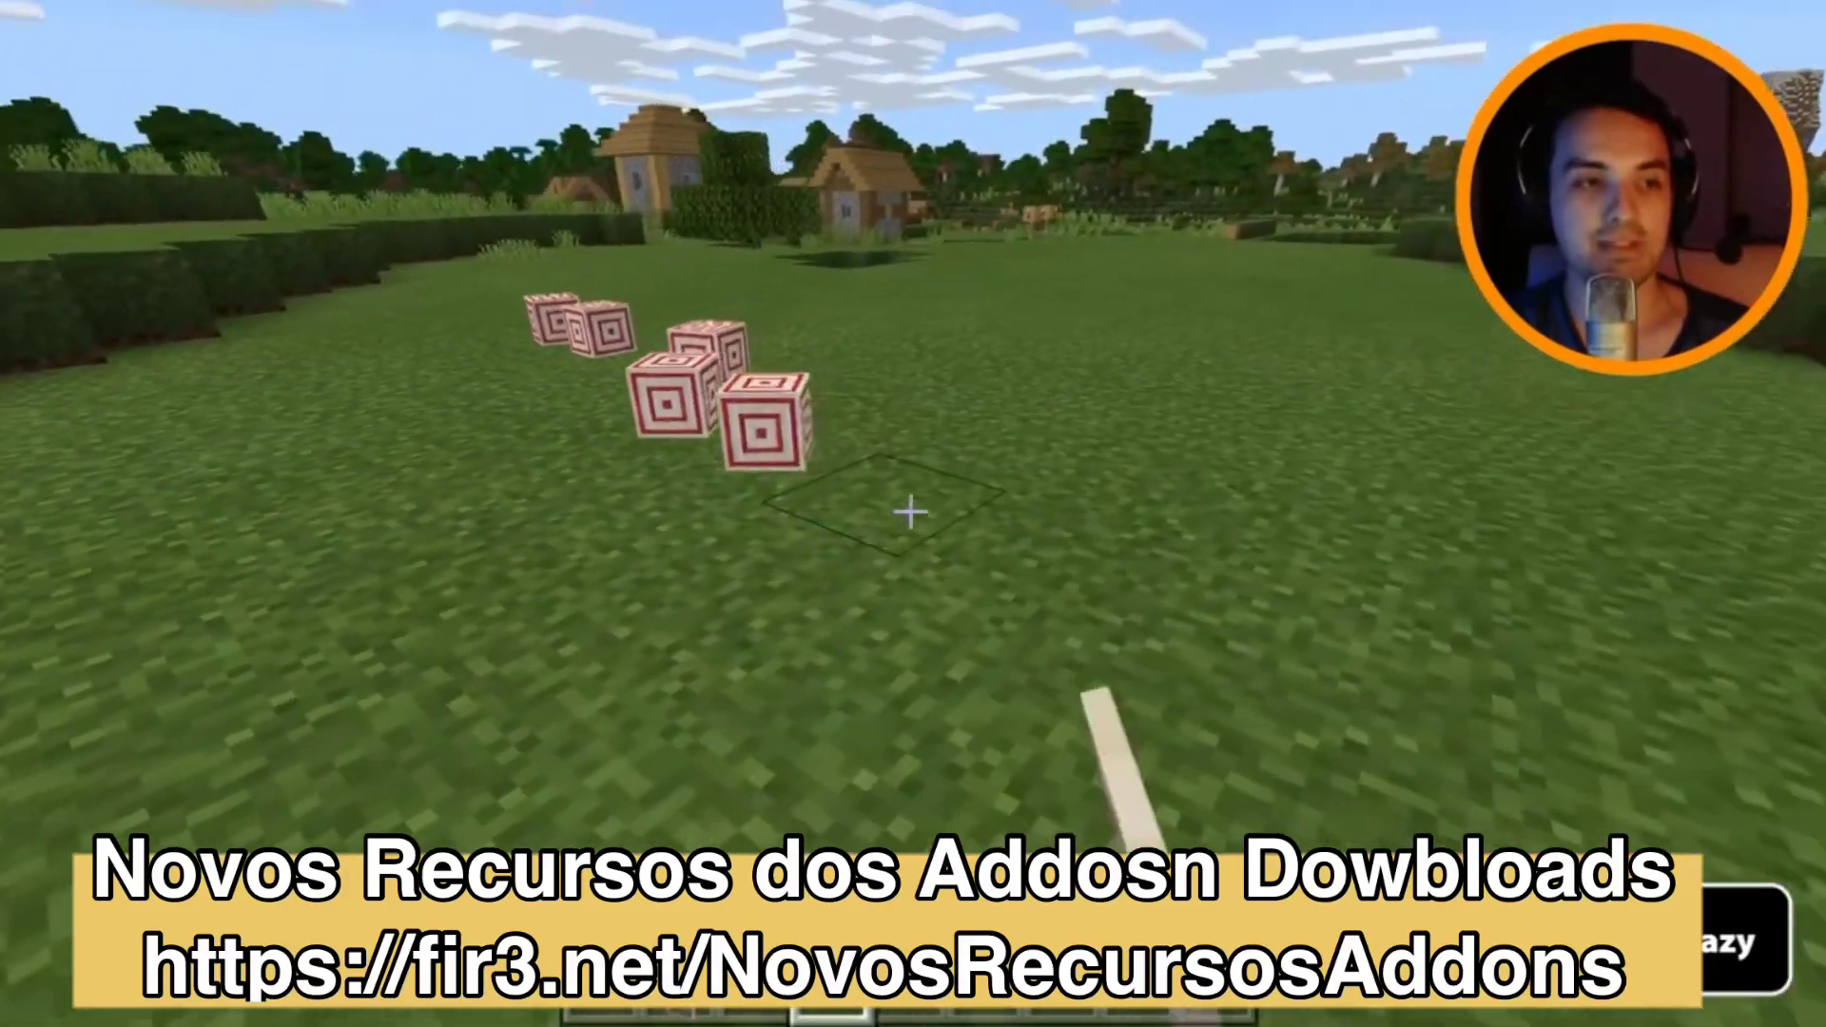
pyautogui.rightClick(910, 512)
# Spawn a creeper on the grass and switch the game mode to Sobrevivência to test the Mob Griefing pack.
pyautogui.press('e')
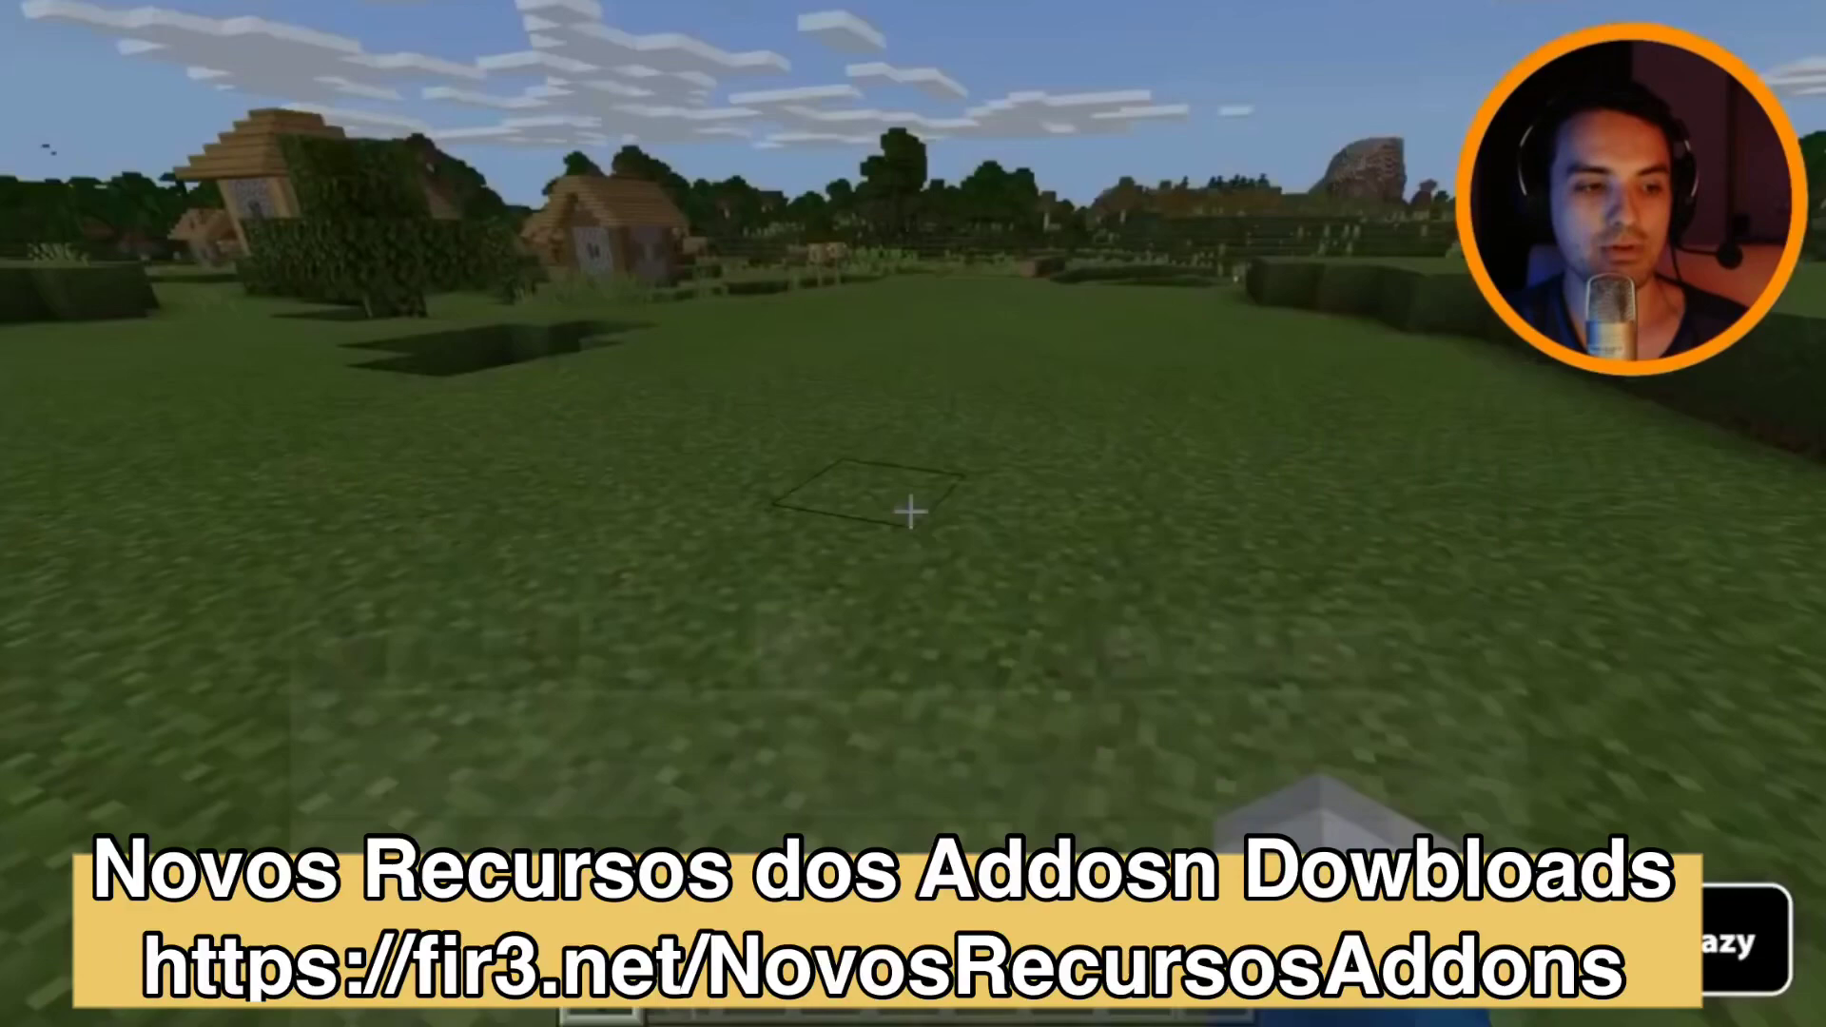
pyautogui.rightClick(910, 511)
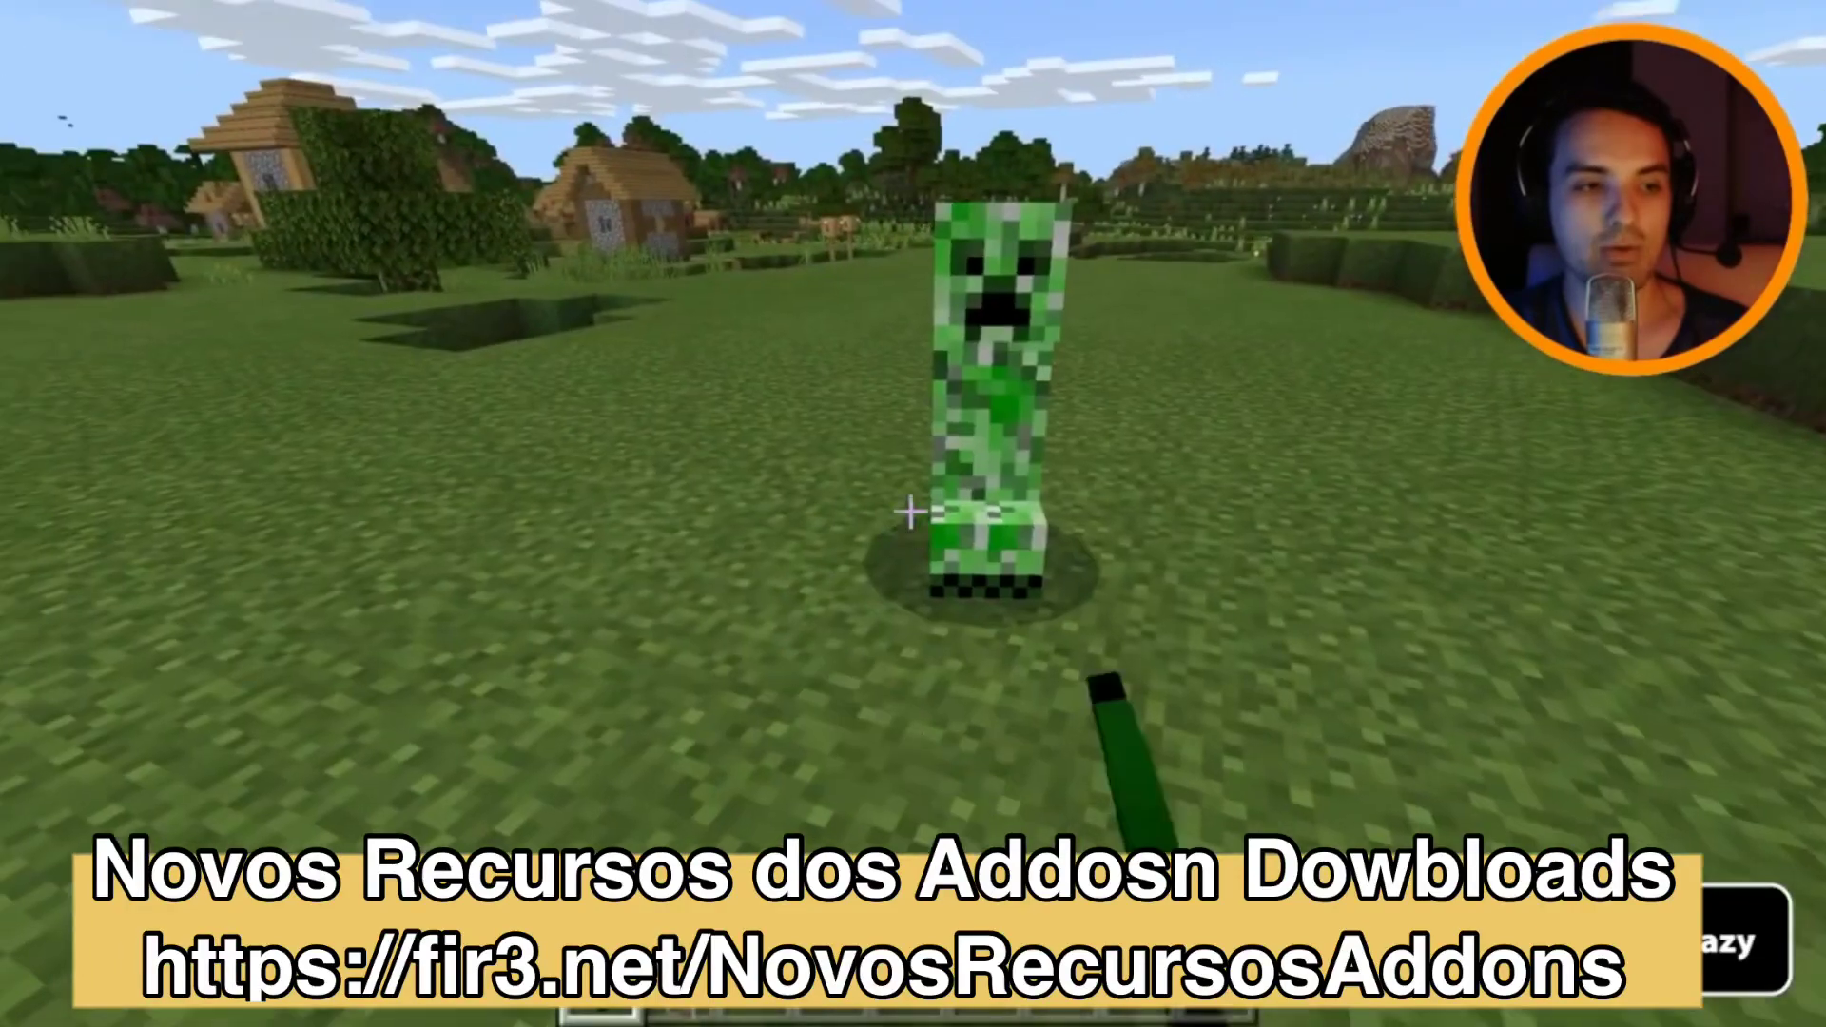
pyautogui.press('/')
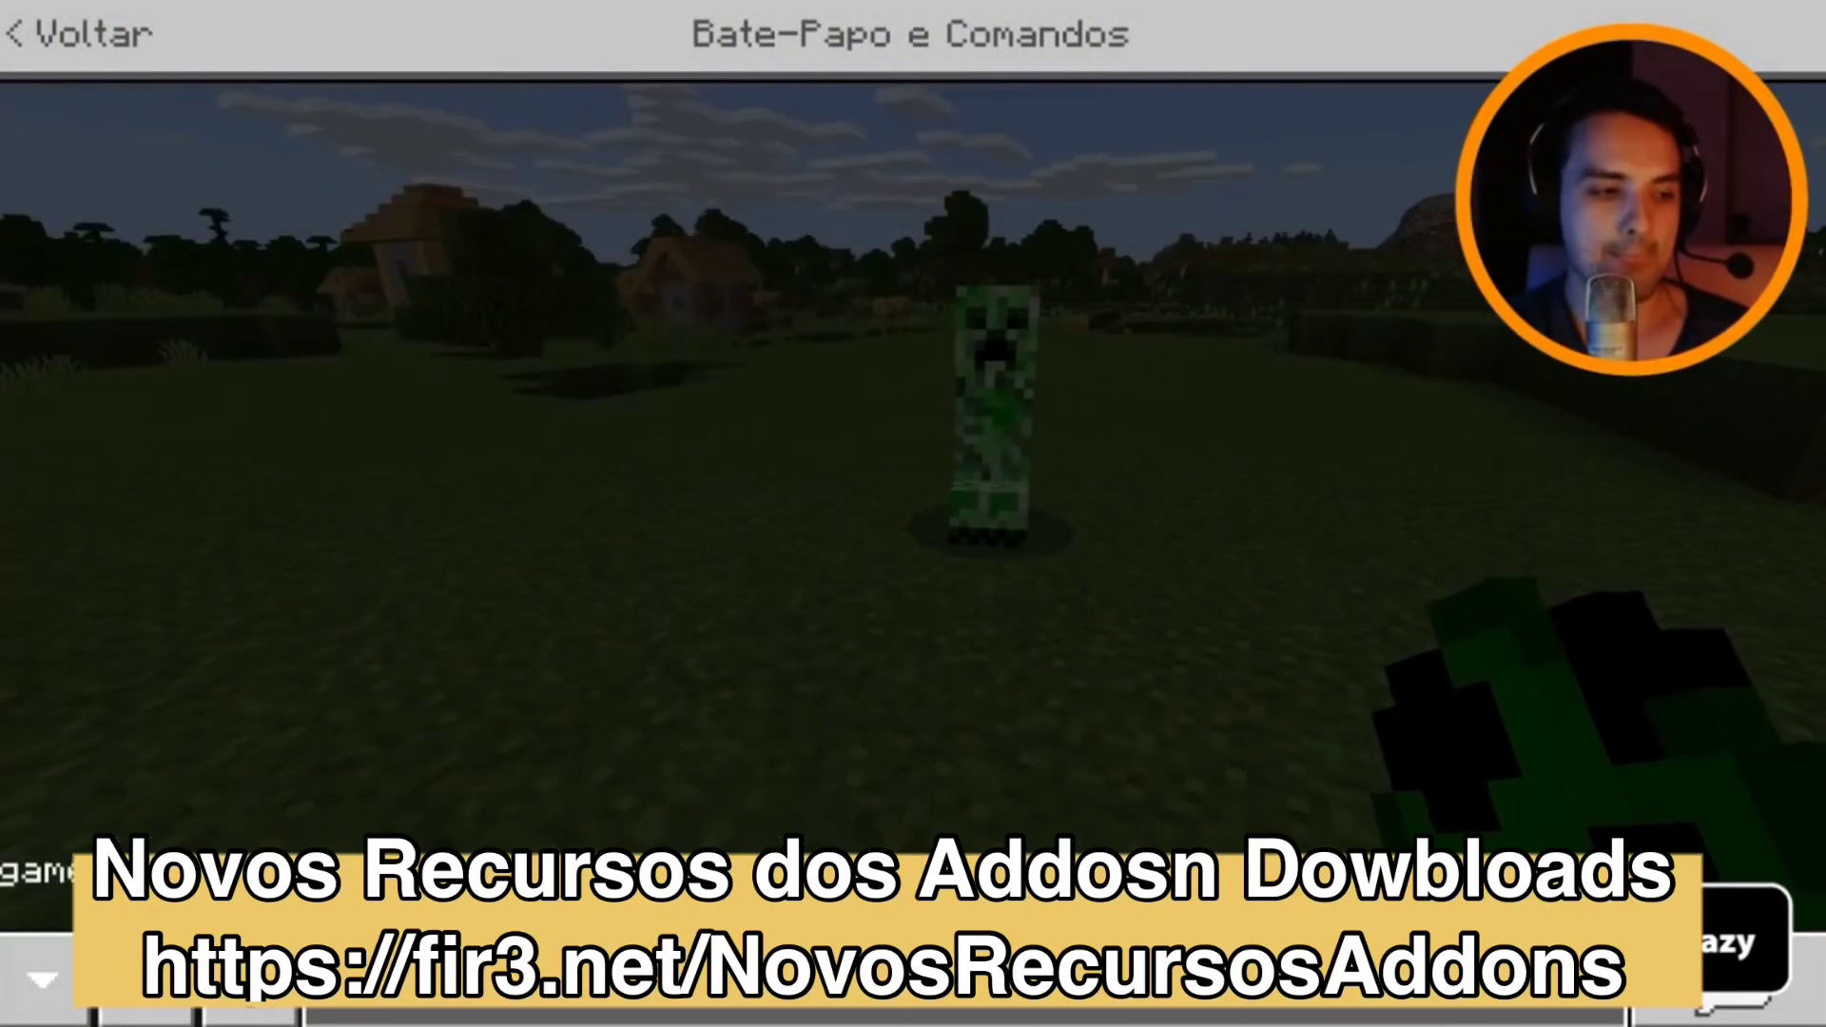
pyautogui.press('Return')
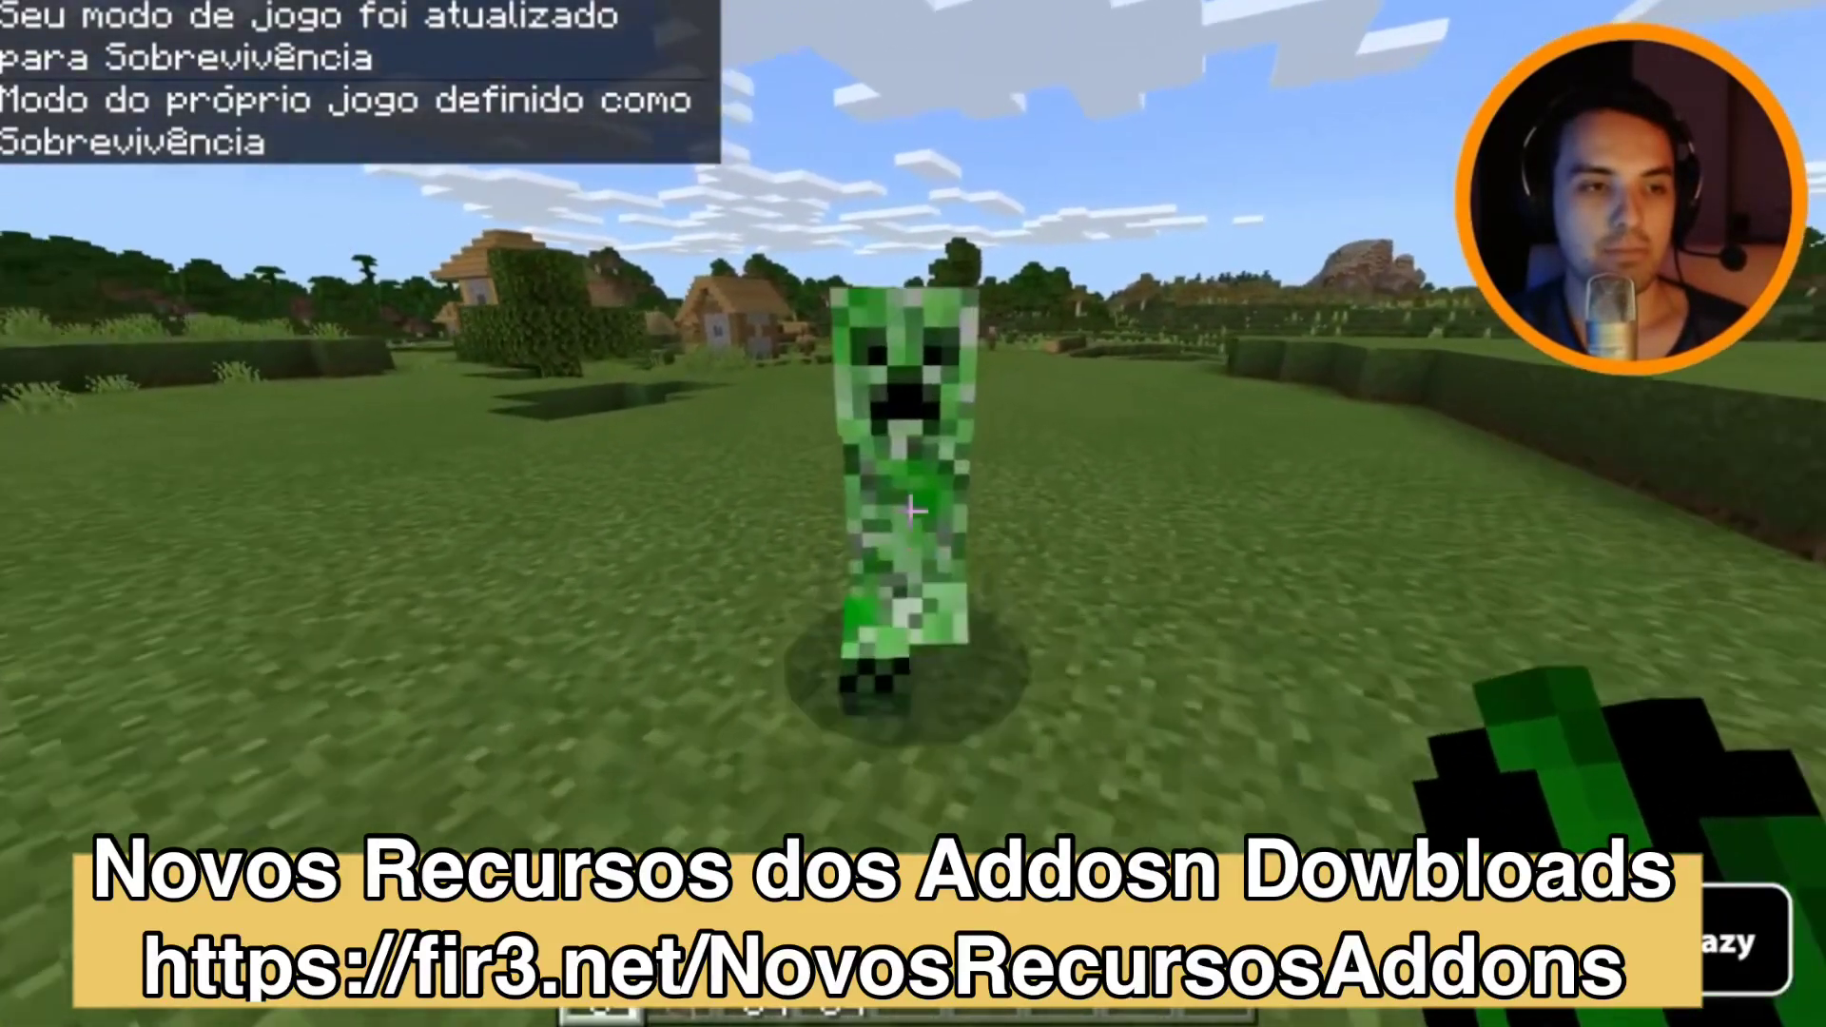
pyautogui.click(910, 511)
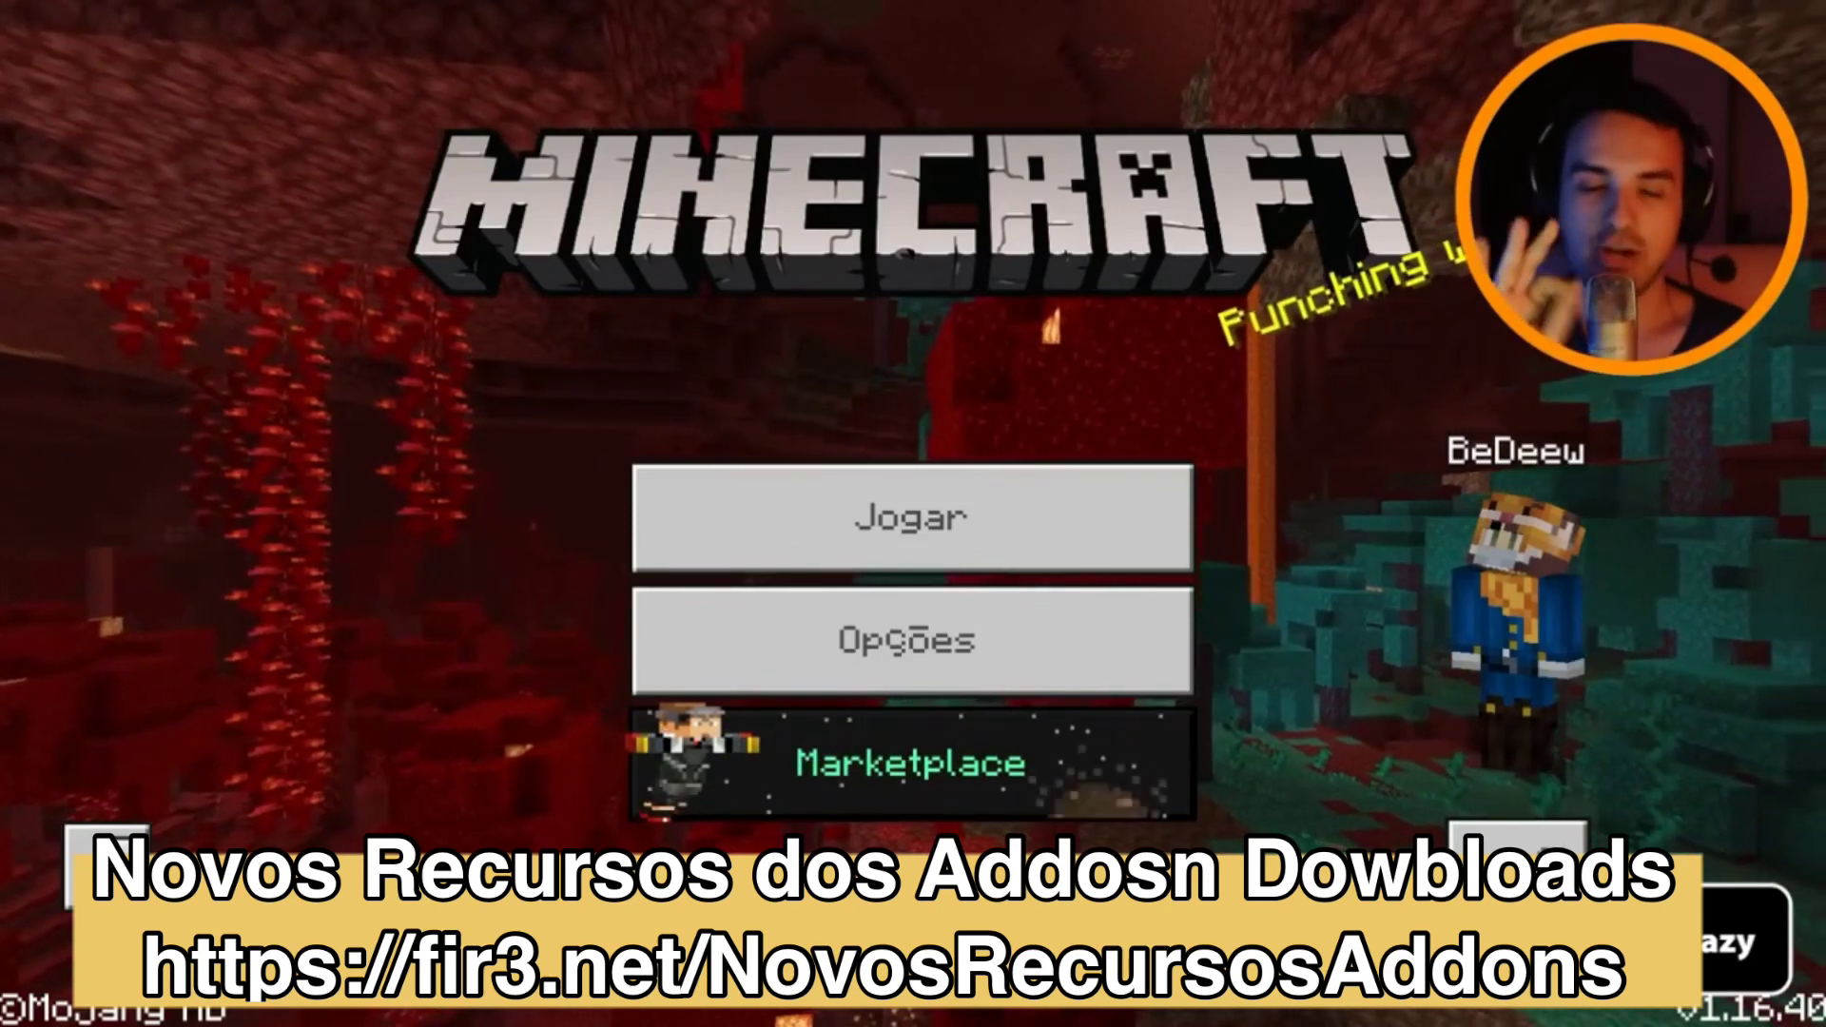
# Open Recursos globais in the game options and expand Ativo to examine the globally active texture packs.
pyautogui.press('Down')
pyautogui.press('Down')
pyautogui.press('Down')
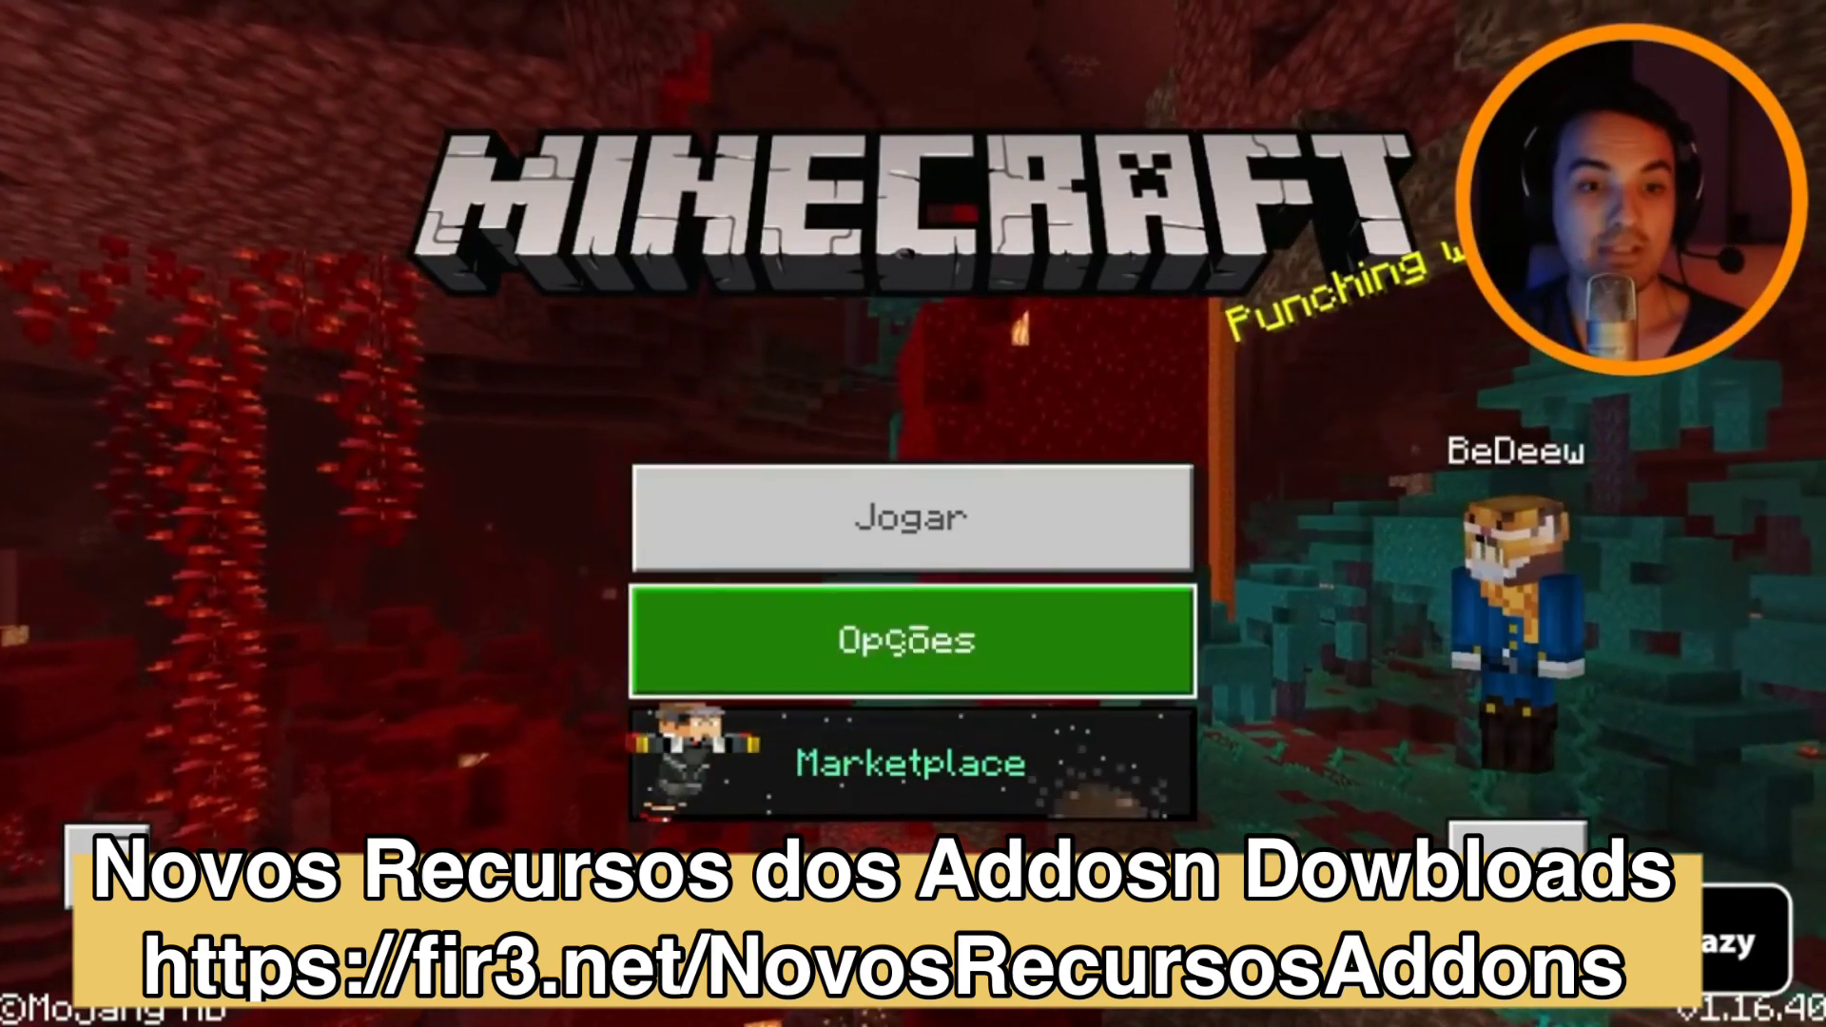
pyautogui.press('Up')
pyautogui.press('Return')
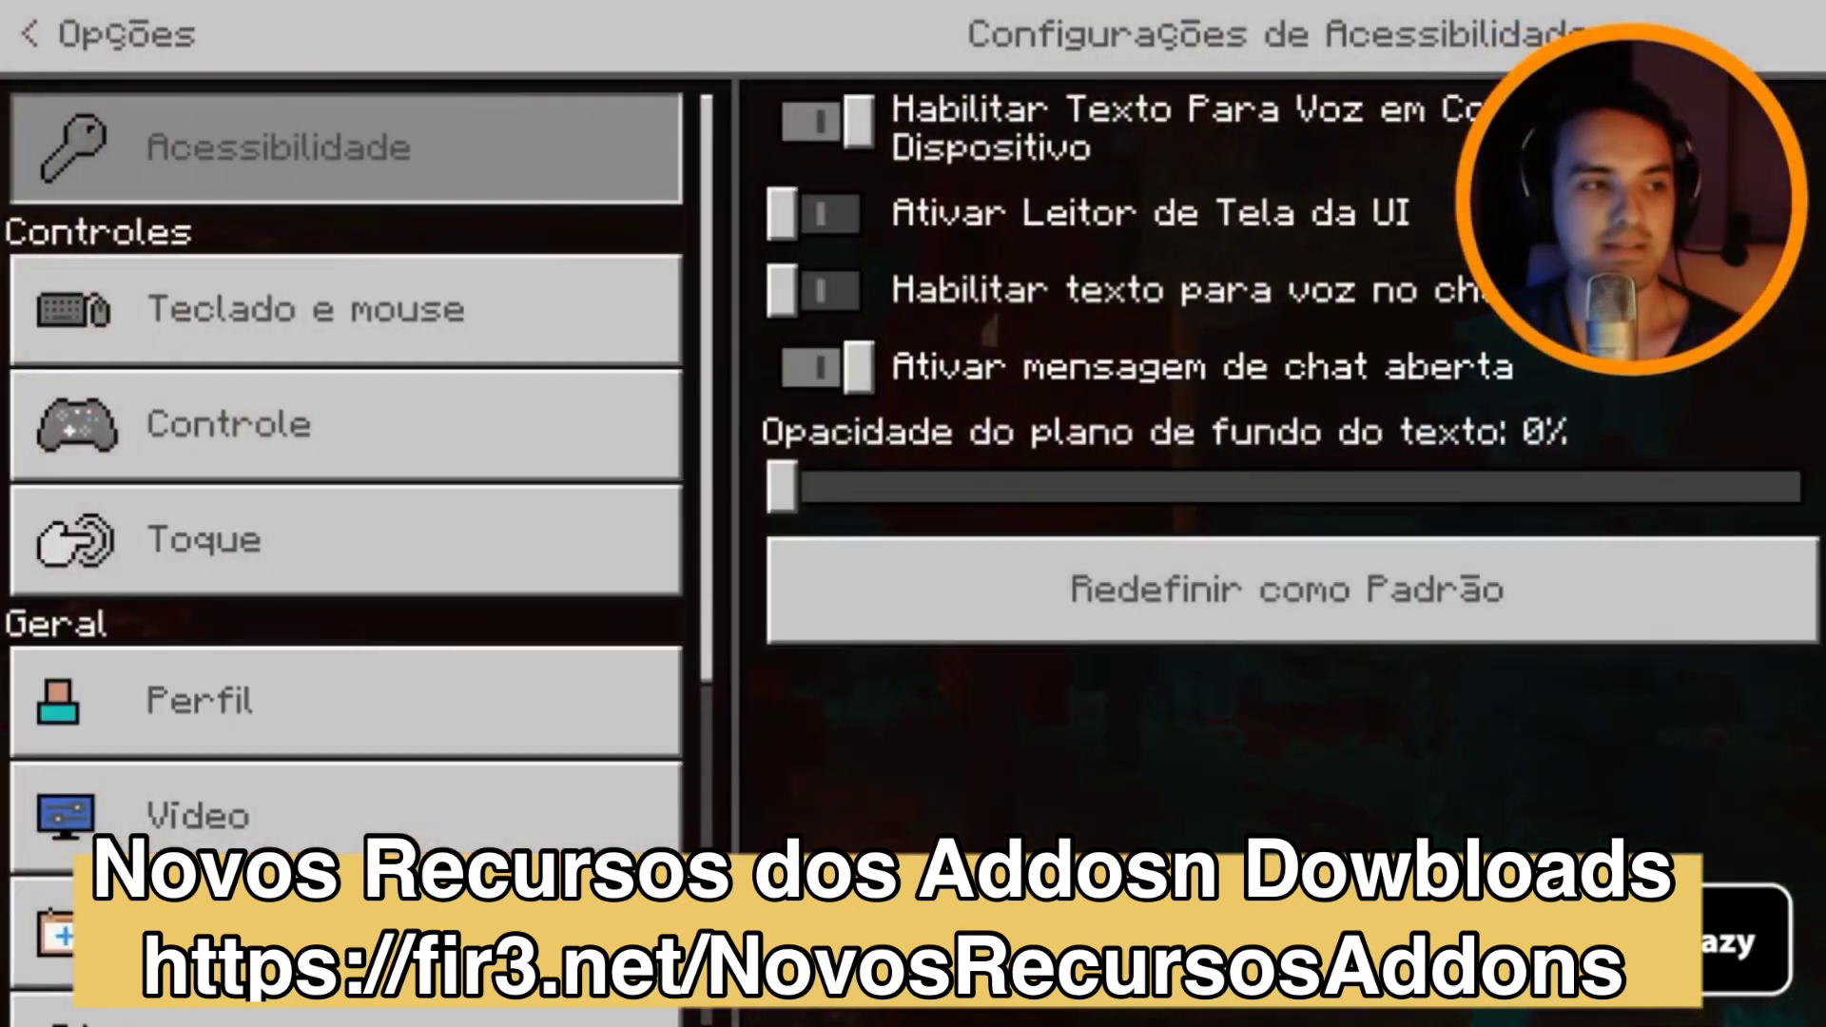
pyautogui.press('Down')
pyautogui.press('Down')
pyautogui.press('Down')
pyautogui.press('Down')
pyautogui.press('Down')
pyautogui.press('Down')
pyautogui.press('Down')
pyautogui.press('Down')
pyautogui.click(344, 621)
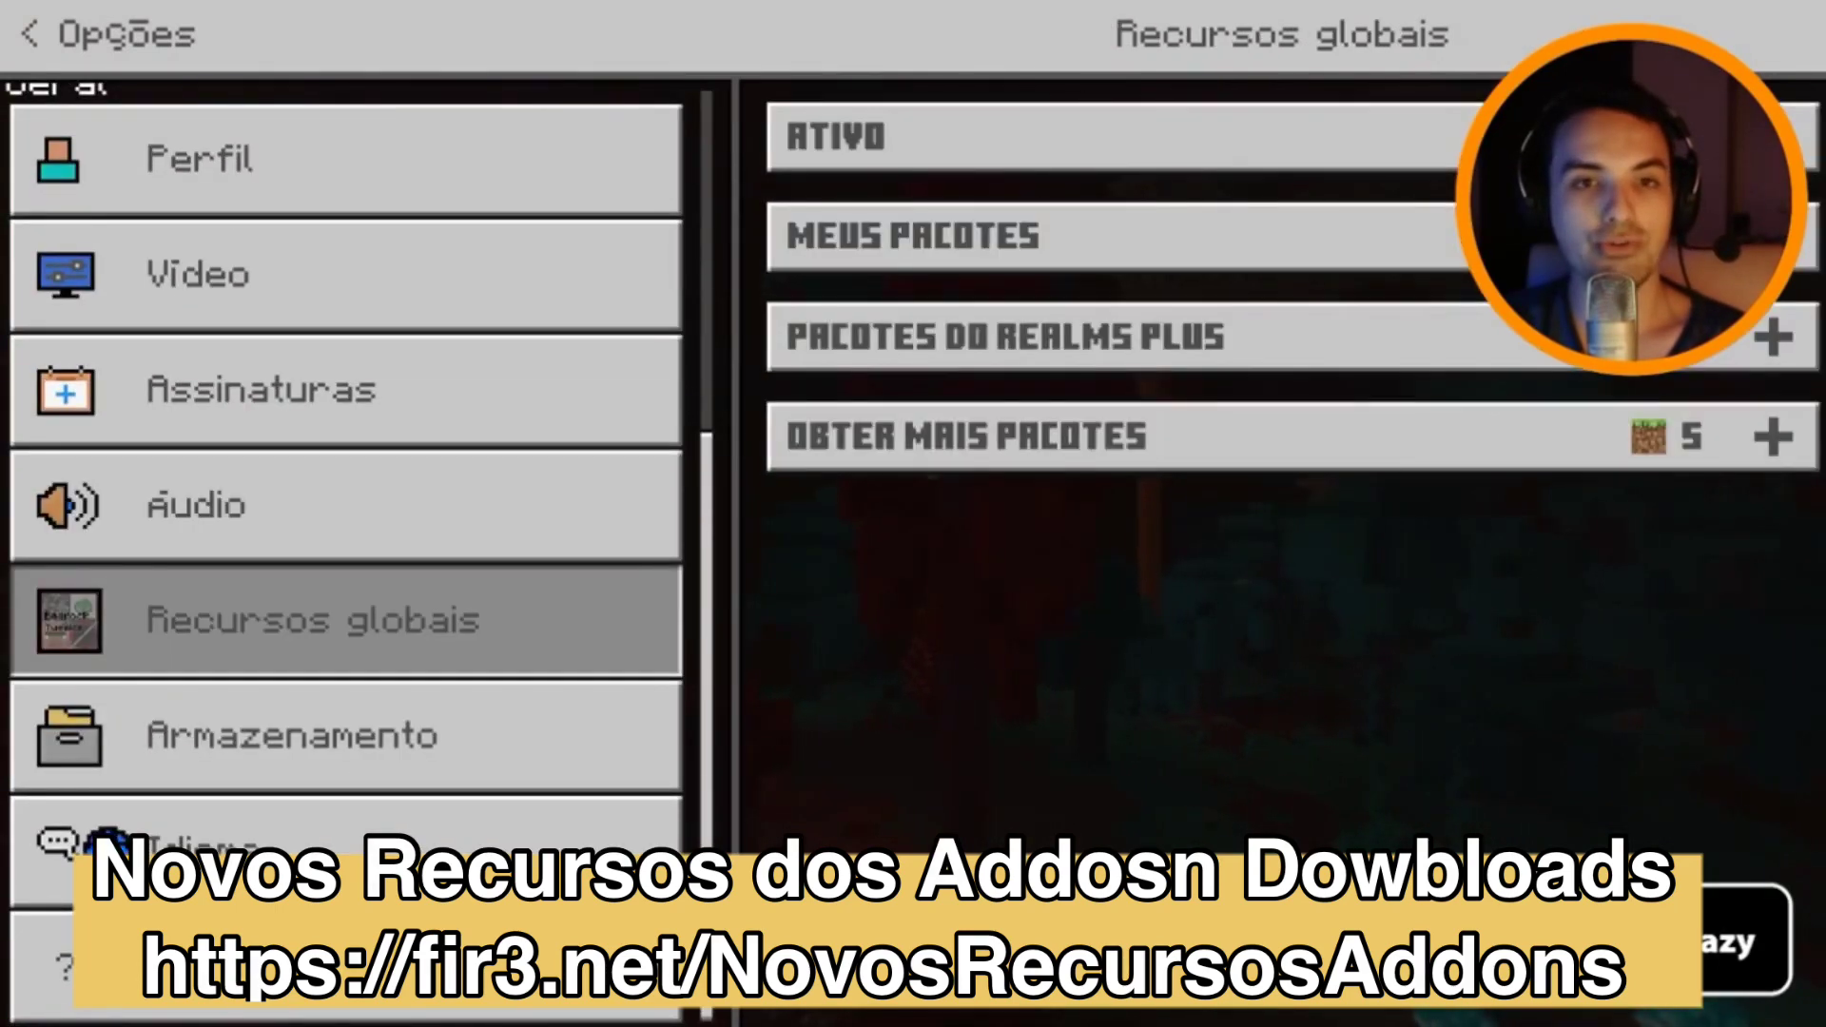
pyautogui.click(1111, 136)
pyautogui.press('Down')
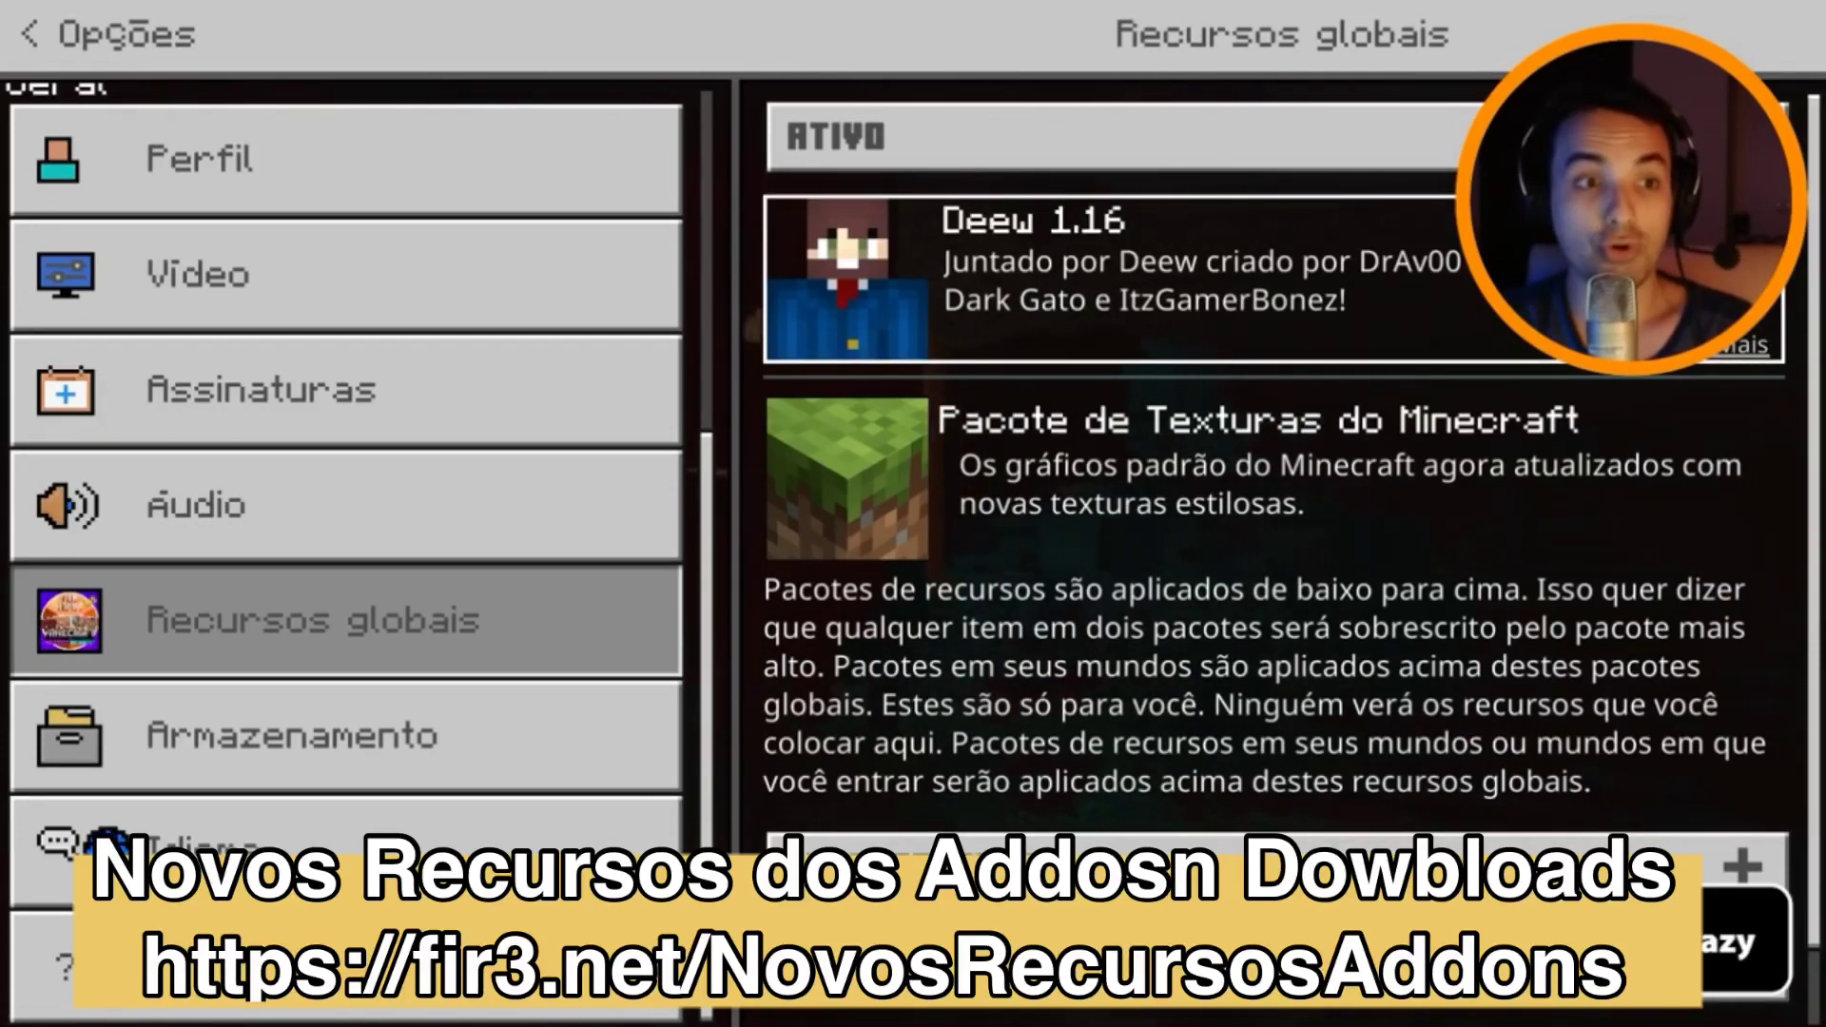
# Return to the worlds list and open Meu mundo for editing.
pyautogui.click(30, 35)
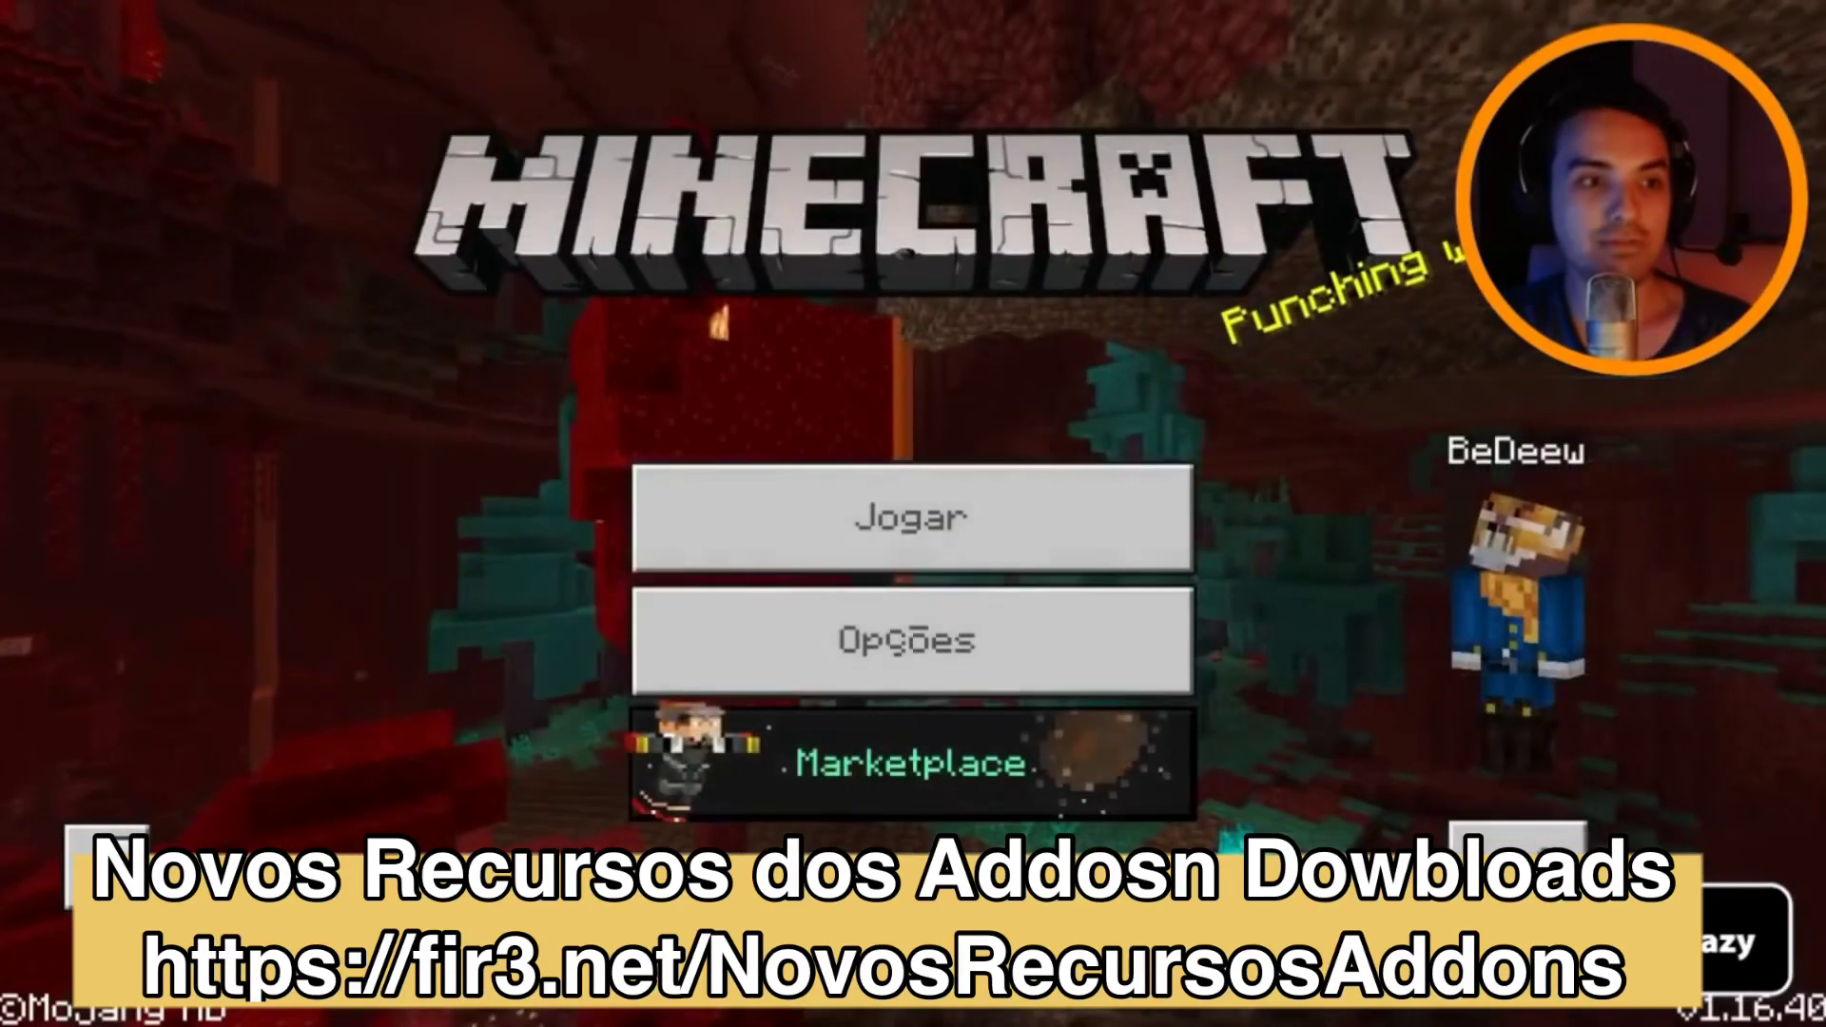
pyautogui.click(911, 517)
pyautogui.scroll(-8, 837, 514)
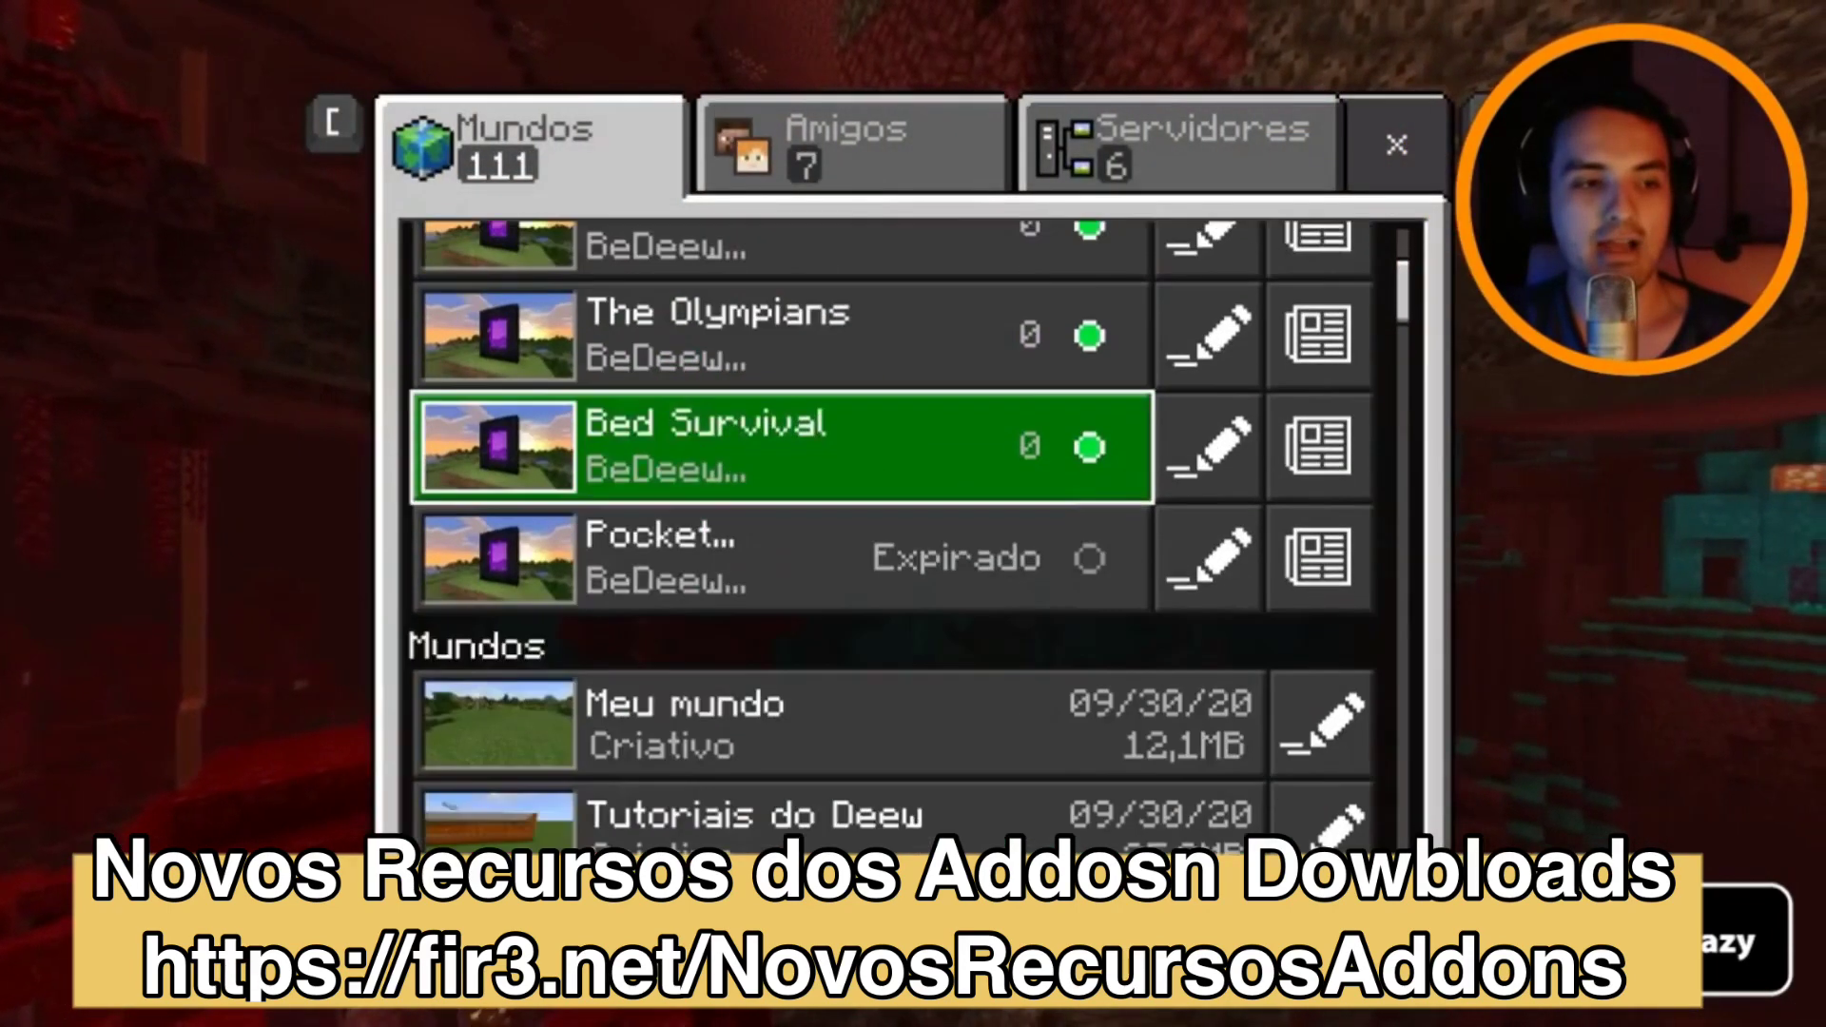
pyautogui.press('Up')
pyautogui.press('Right')
pyautogui.press('Return')
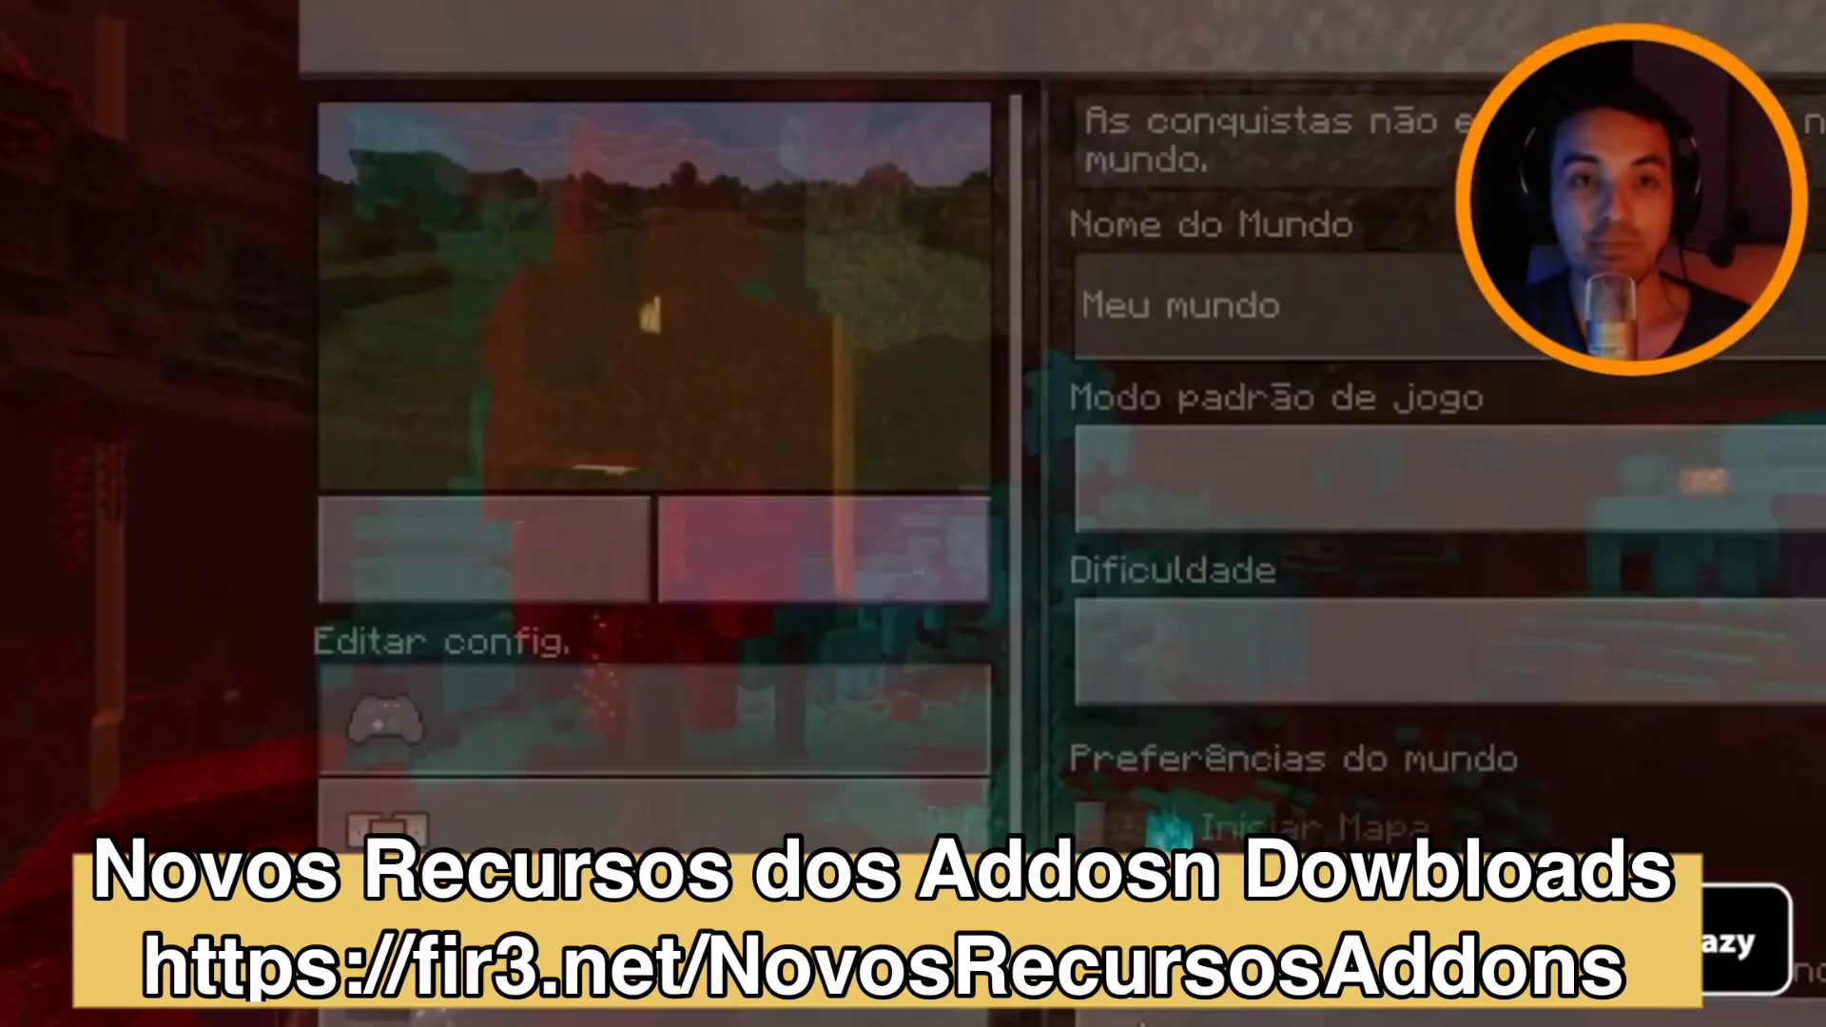
# Open the texture packs of Meu mundo and expand Ativo to examine the packs active on this world.
pyautogui.press('Down')
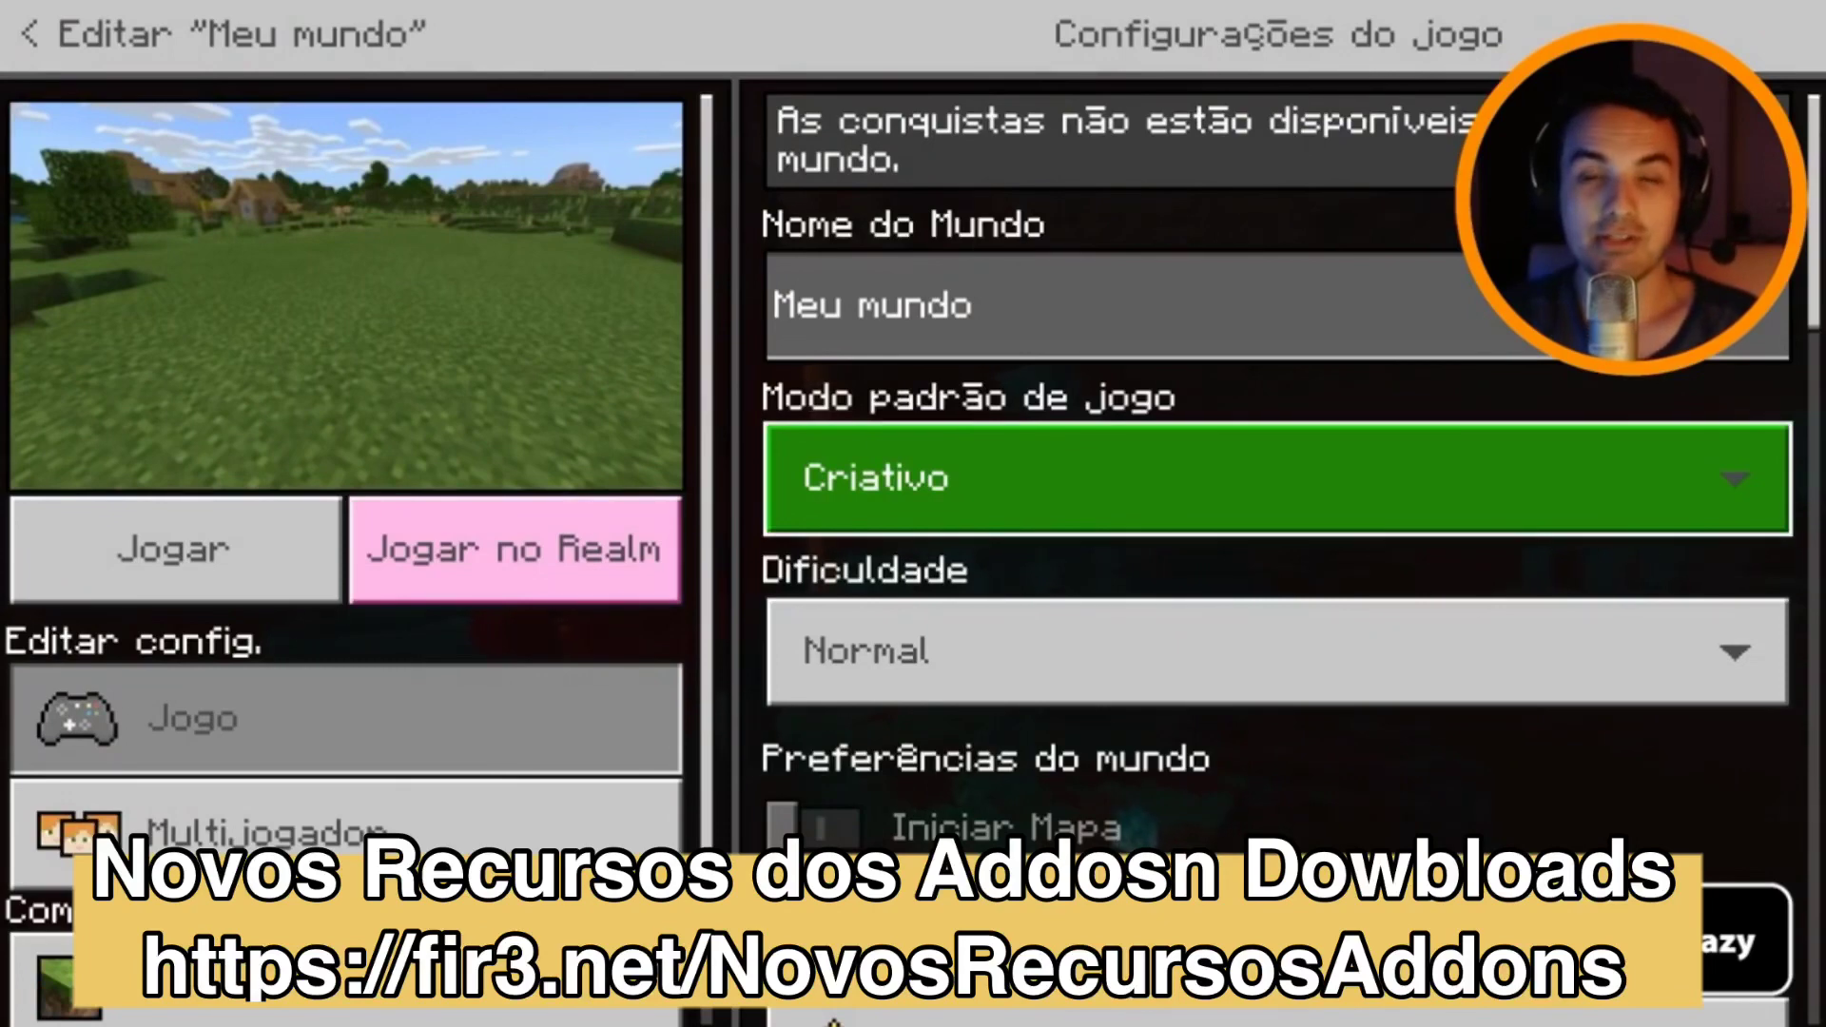
pyautogui.press('Left')
pyautogui.press('Down')
pyautogui.press('Down')
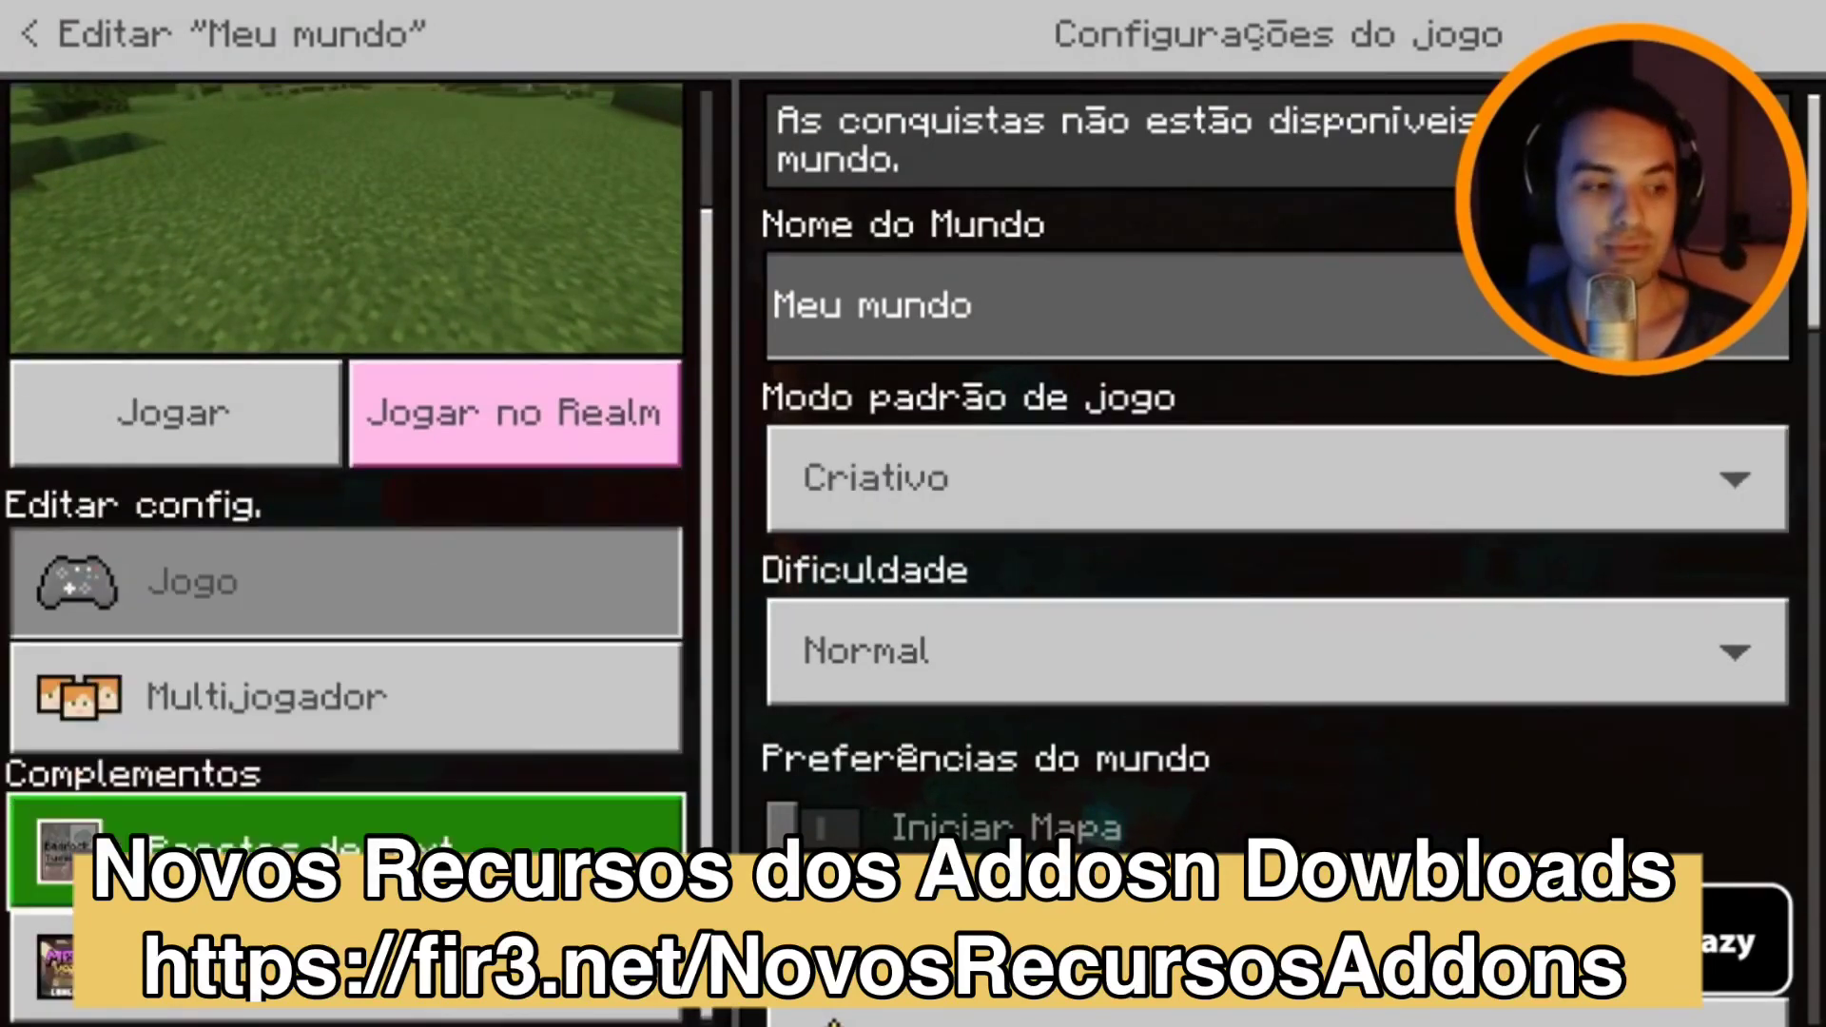
pyautogui.press('Return')
pyautogui.press('Right')
pyautogui.press('Up')
pyautogui.press('Up')
pyautogui.press('Return')
pyautogui.press('Down')
pyautogui.press('Down')
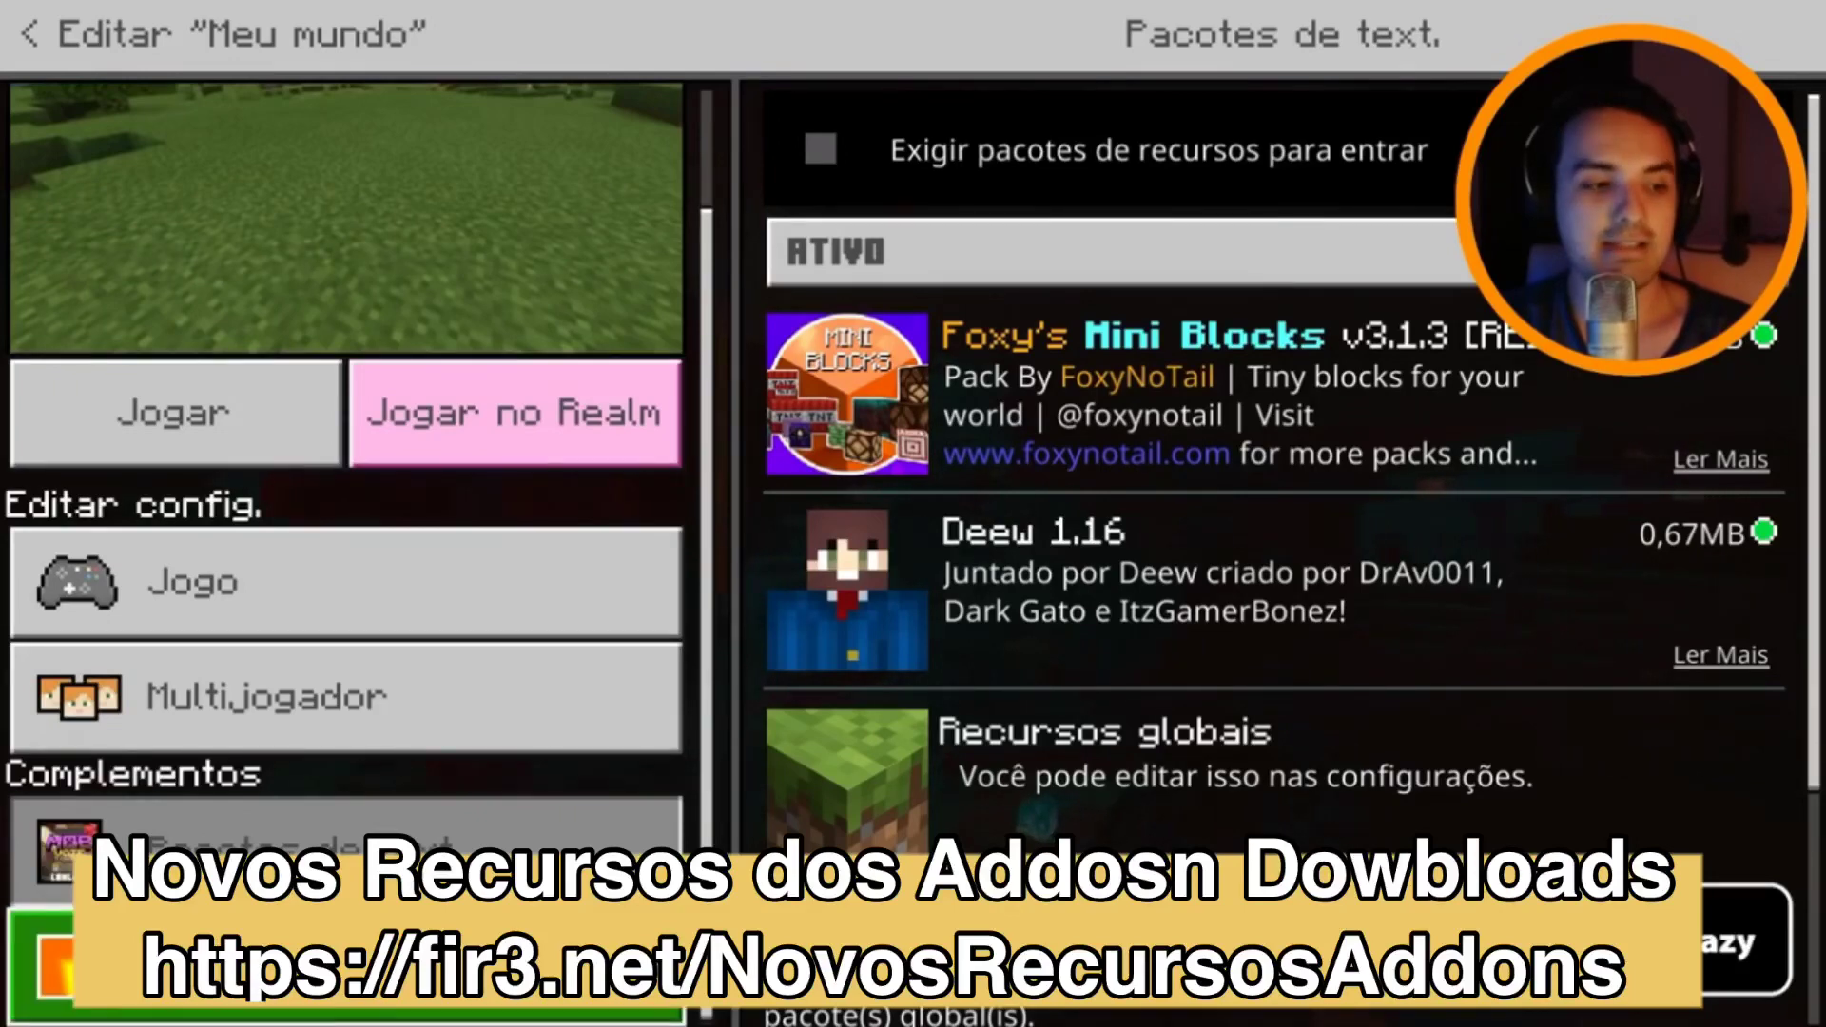
# Open the world's behavior packs and expand Ativo to examine the active behavior packs.
pyautogui.click(345, 967)
pyautogui.click(1108, 136)
pyautogui.press('Right')
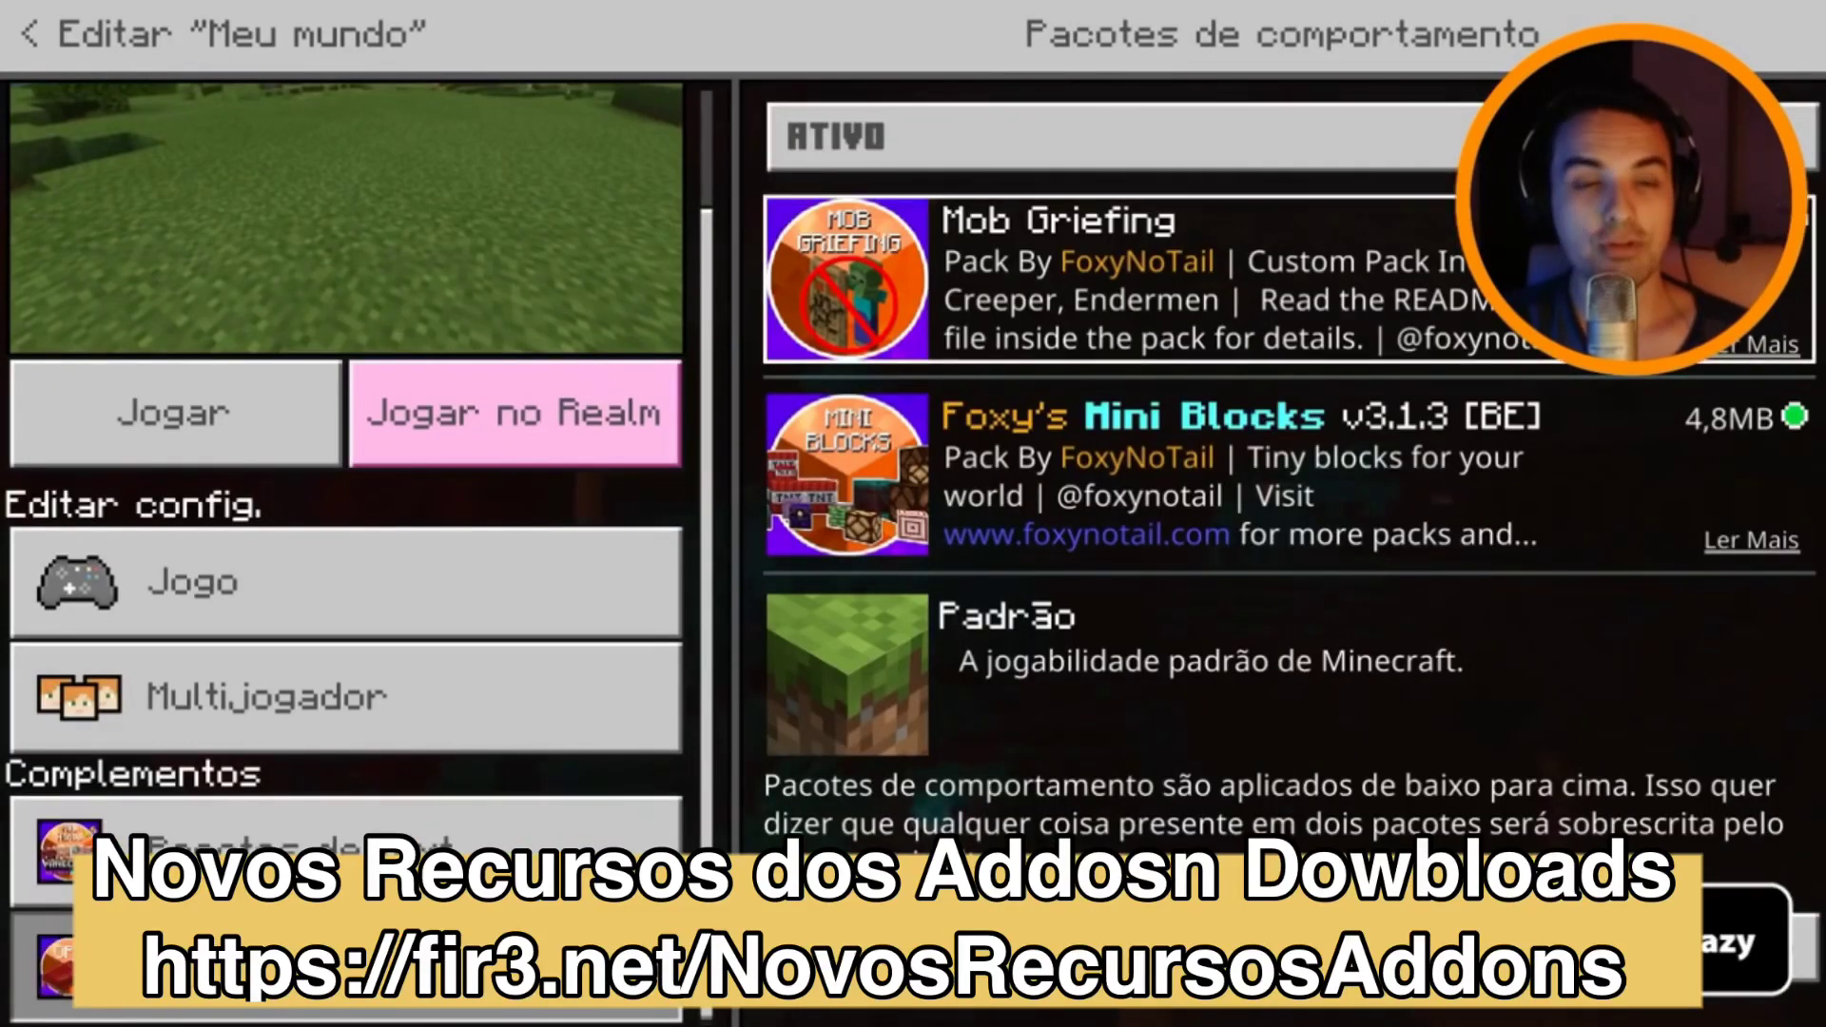
pyautogui.press('Down')
pyautogui.press('Up')
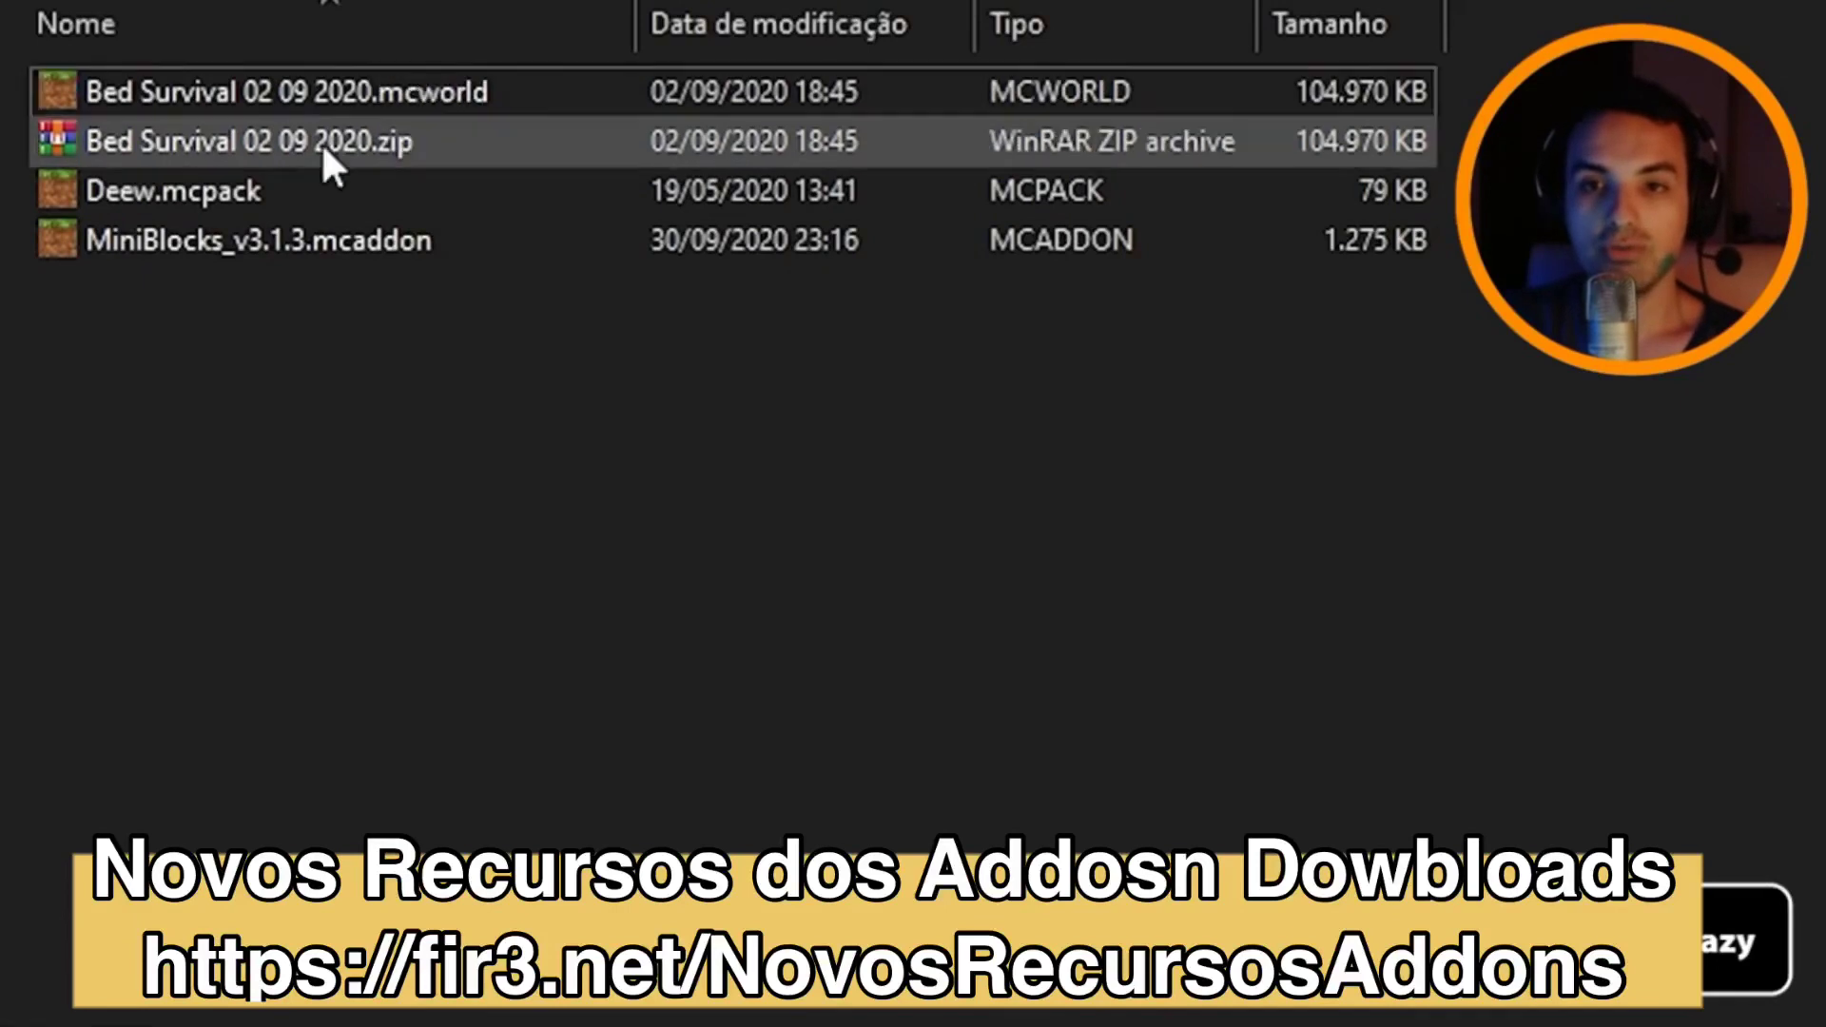
# Switch to File Explorer and open Bed Survival 02 09 2020.mcworld to import the world into Minecraft.
pyautogui.click(346, 243)
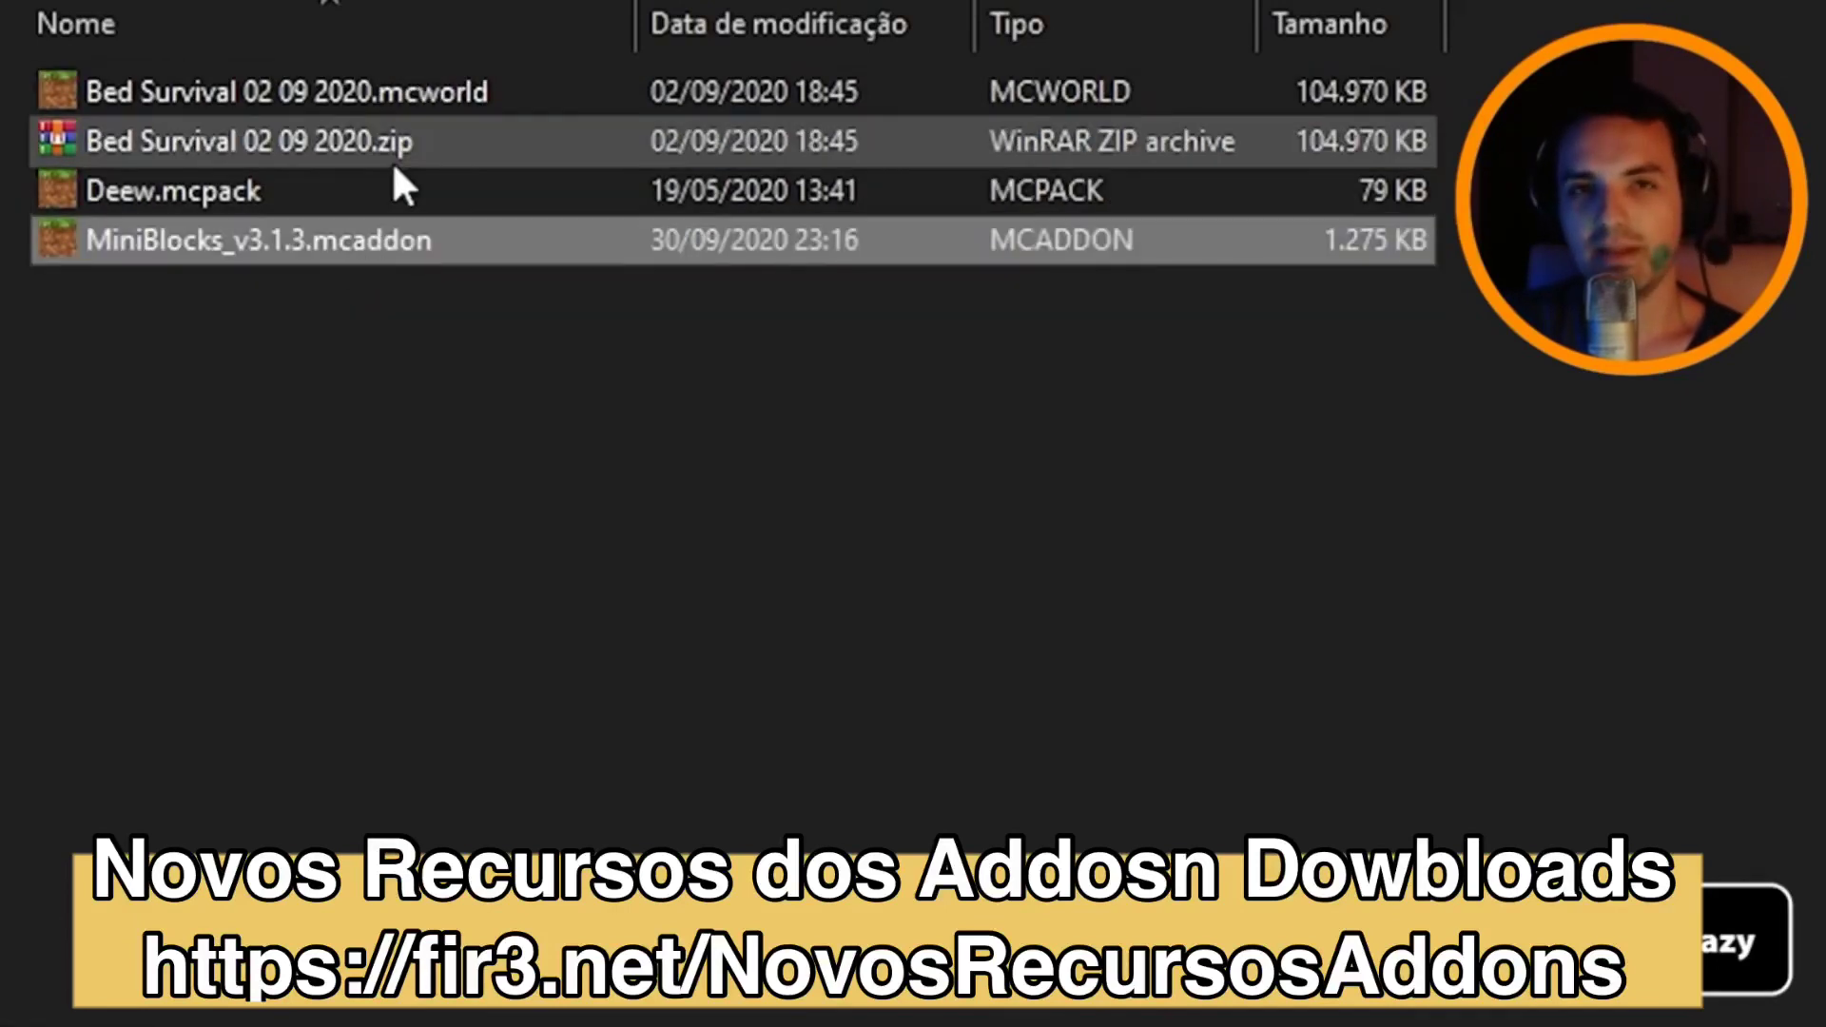
pyautogui.click(388, 100)
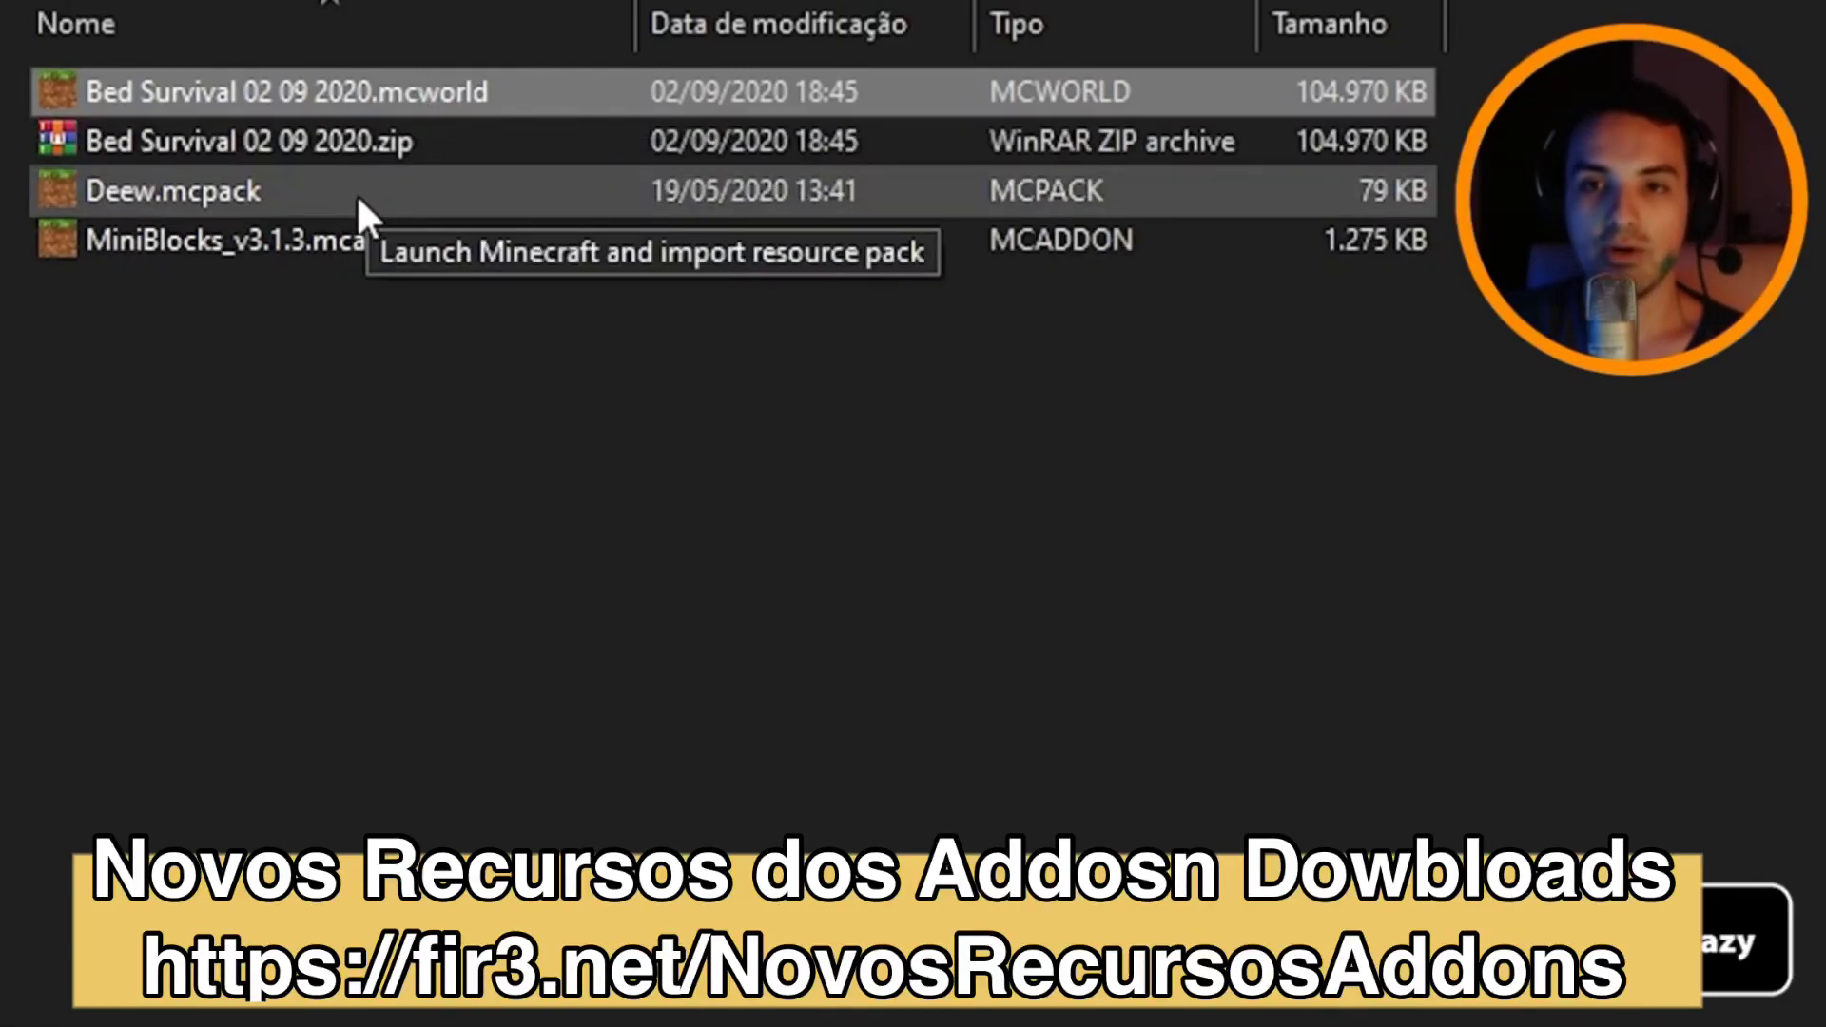
pyautogui.doubleClick(390, 94)
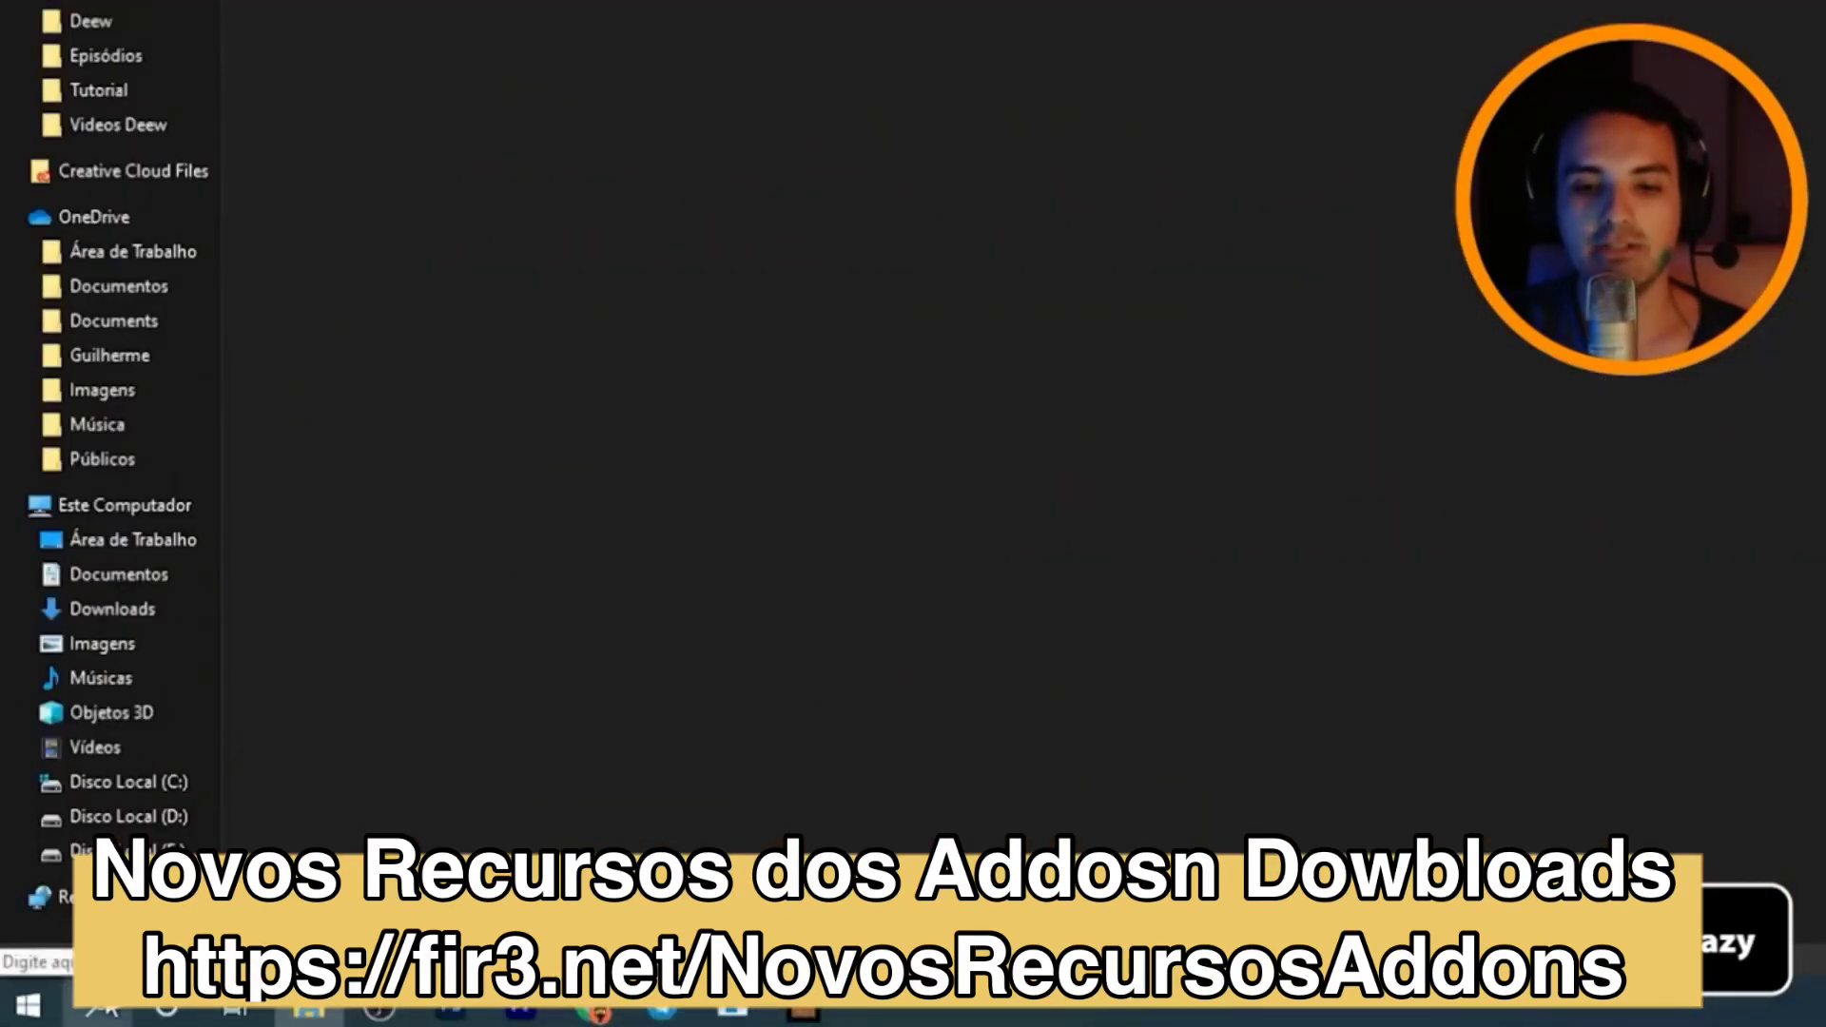
# Search Windows for %appdata%, open the folder found, and go up to its parent AppData folder.
pyautogui.click(106, 1004)
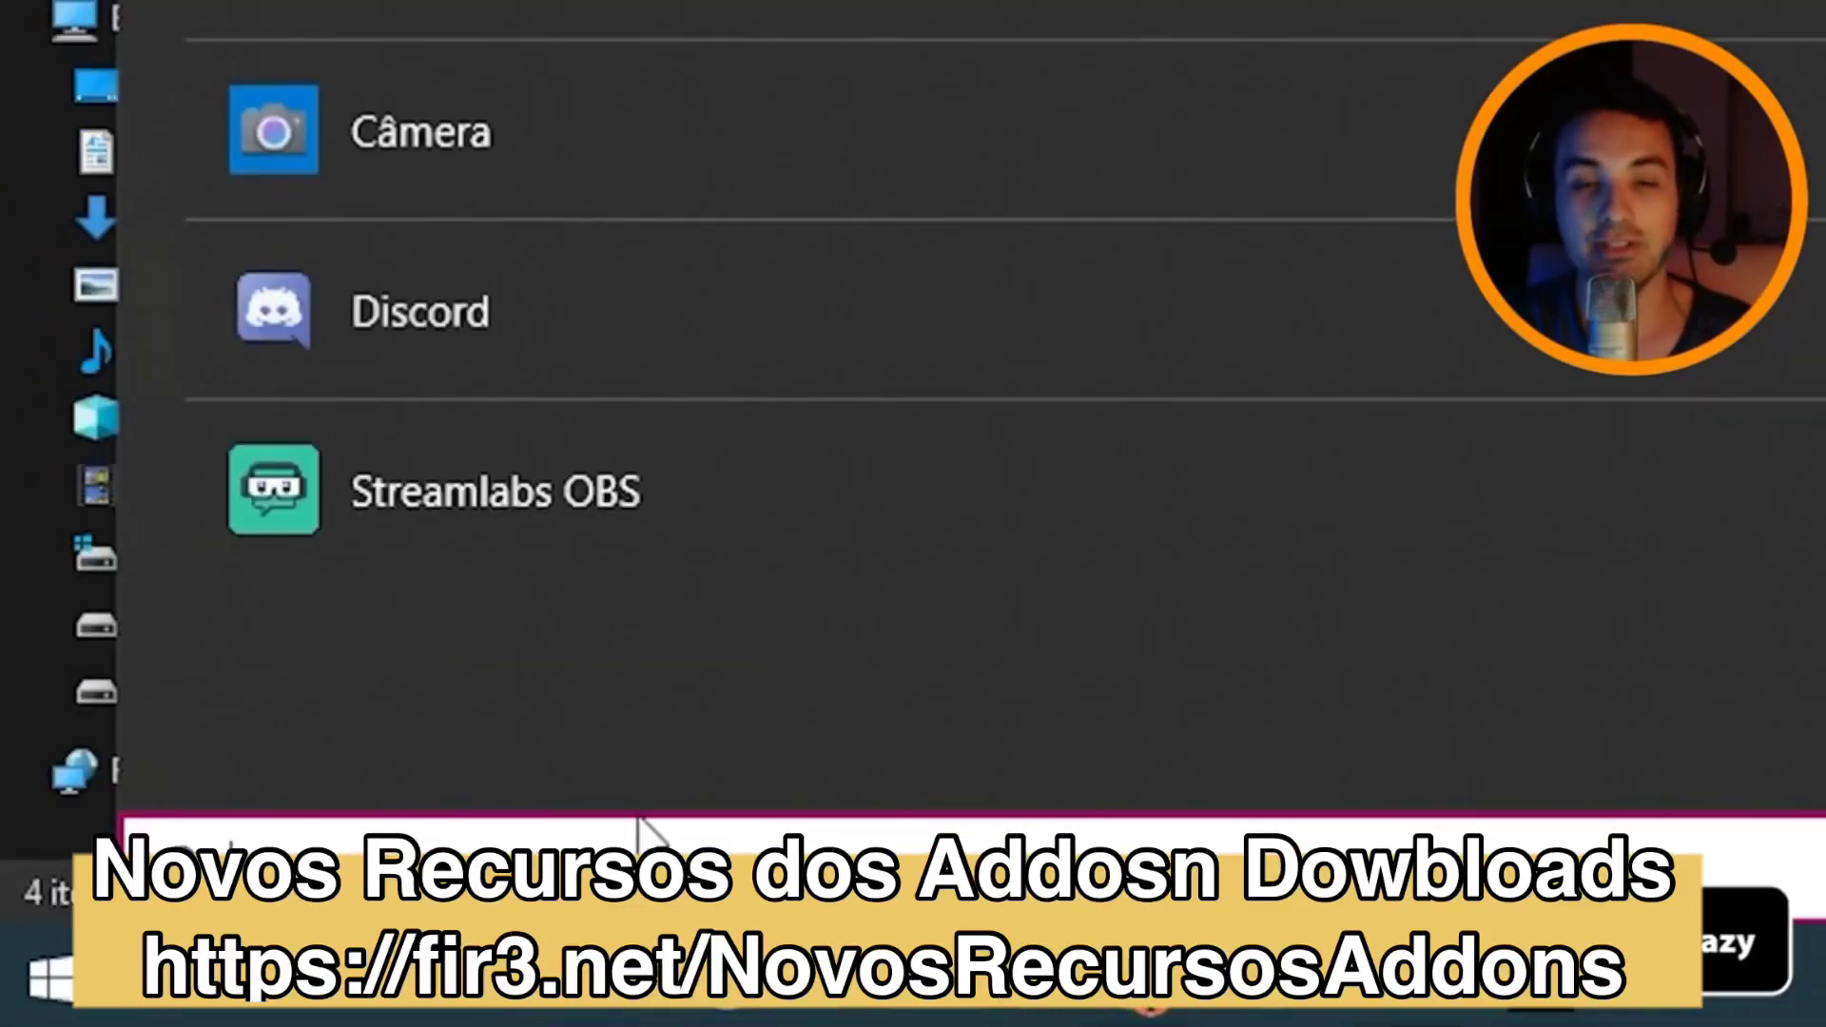
pyautogui.write('%')
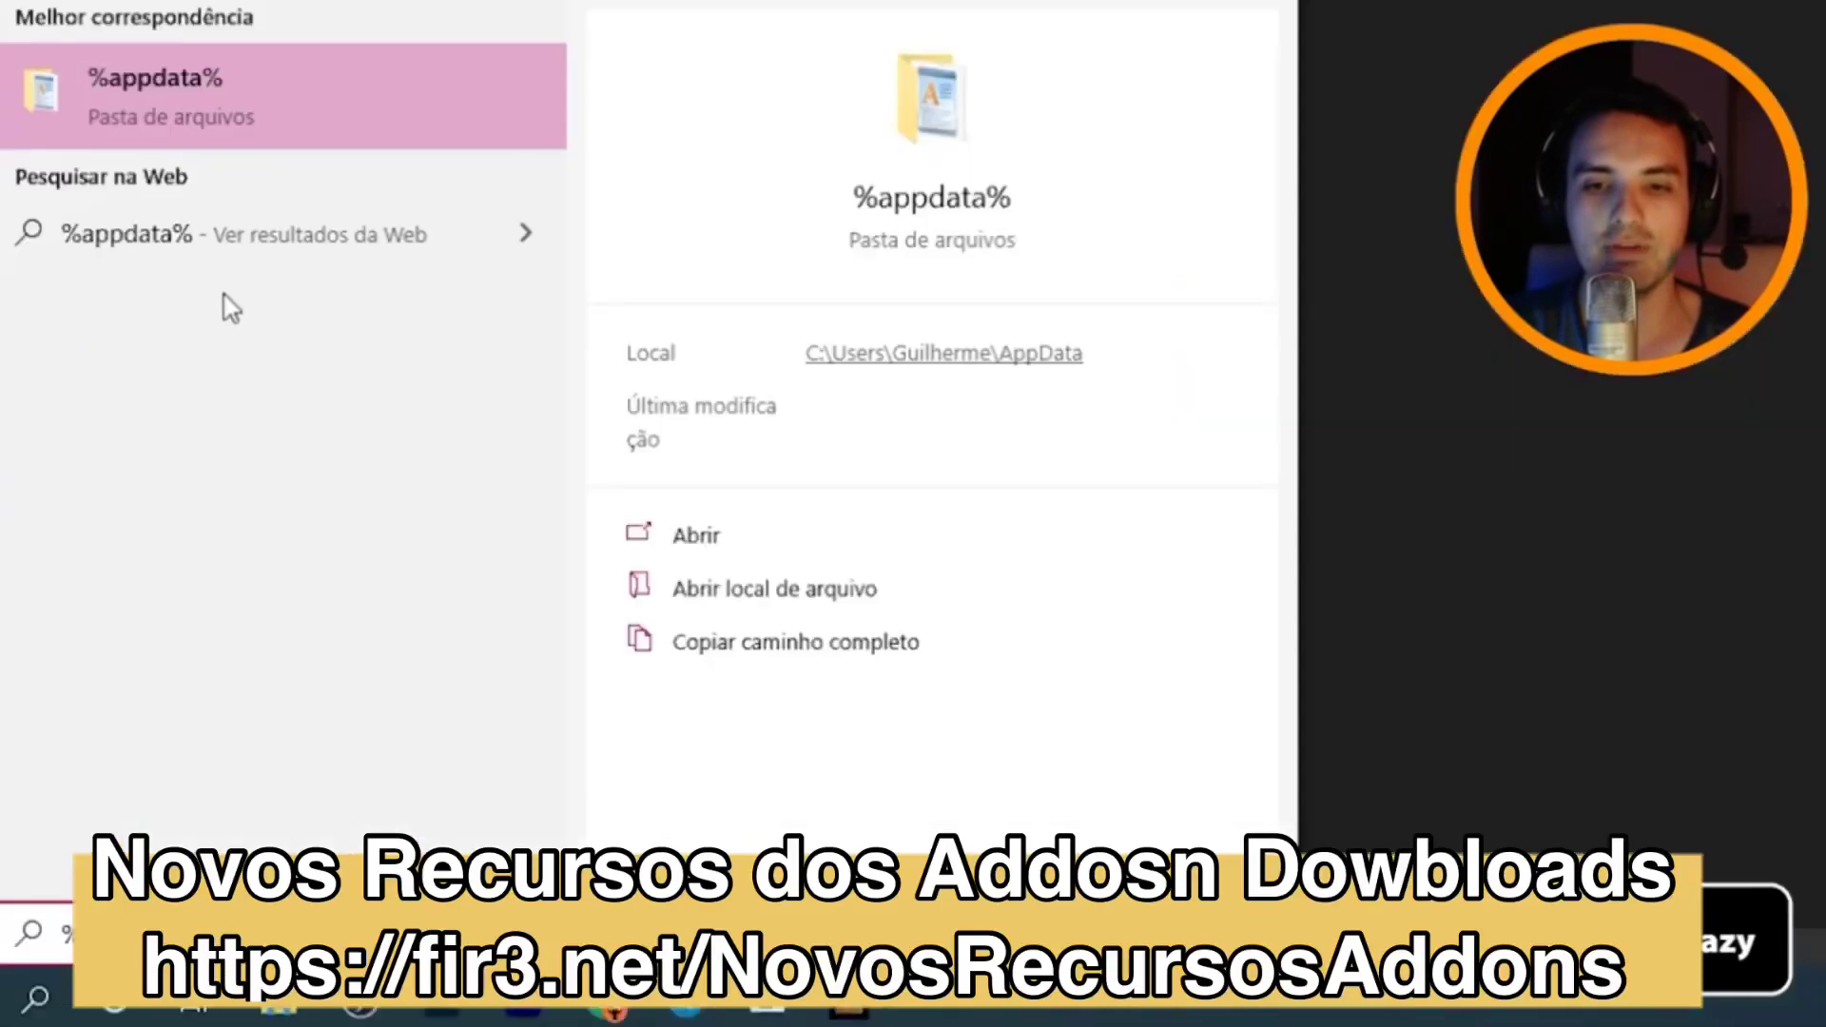
pyautogui.click(228, 112)
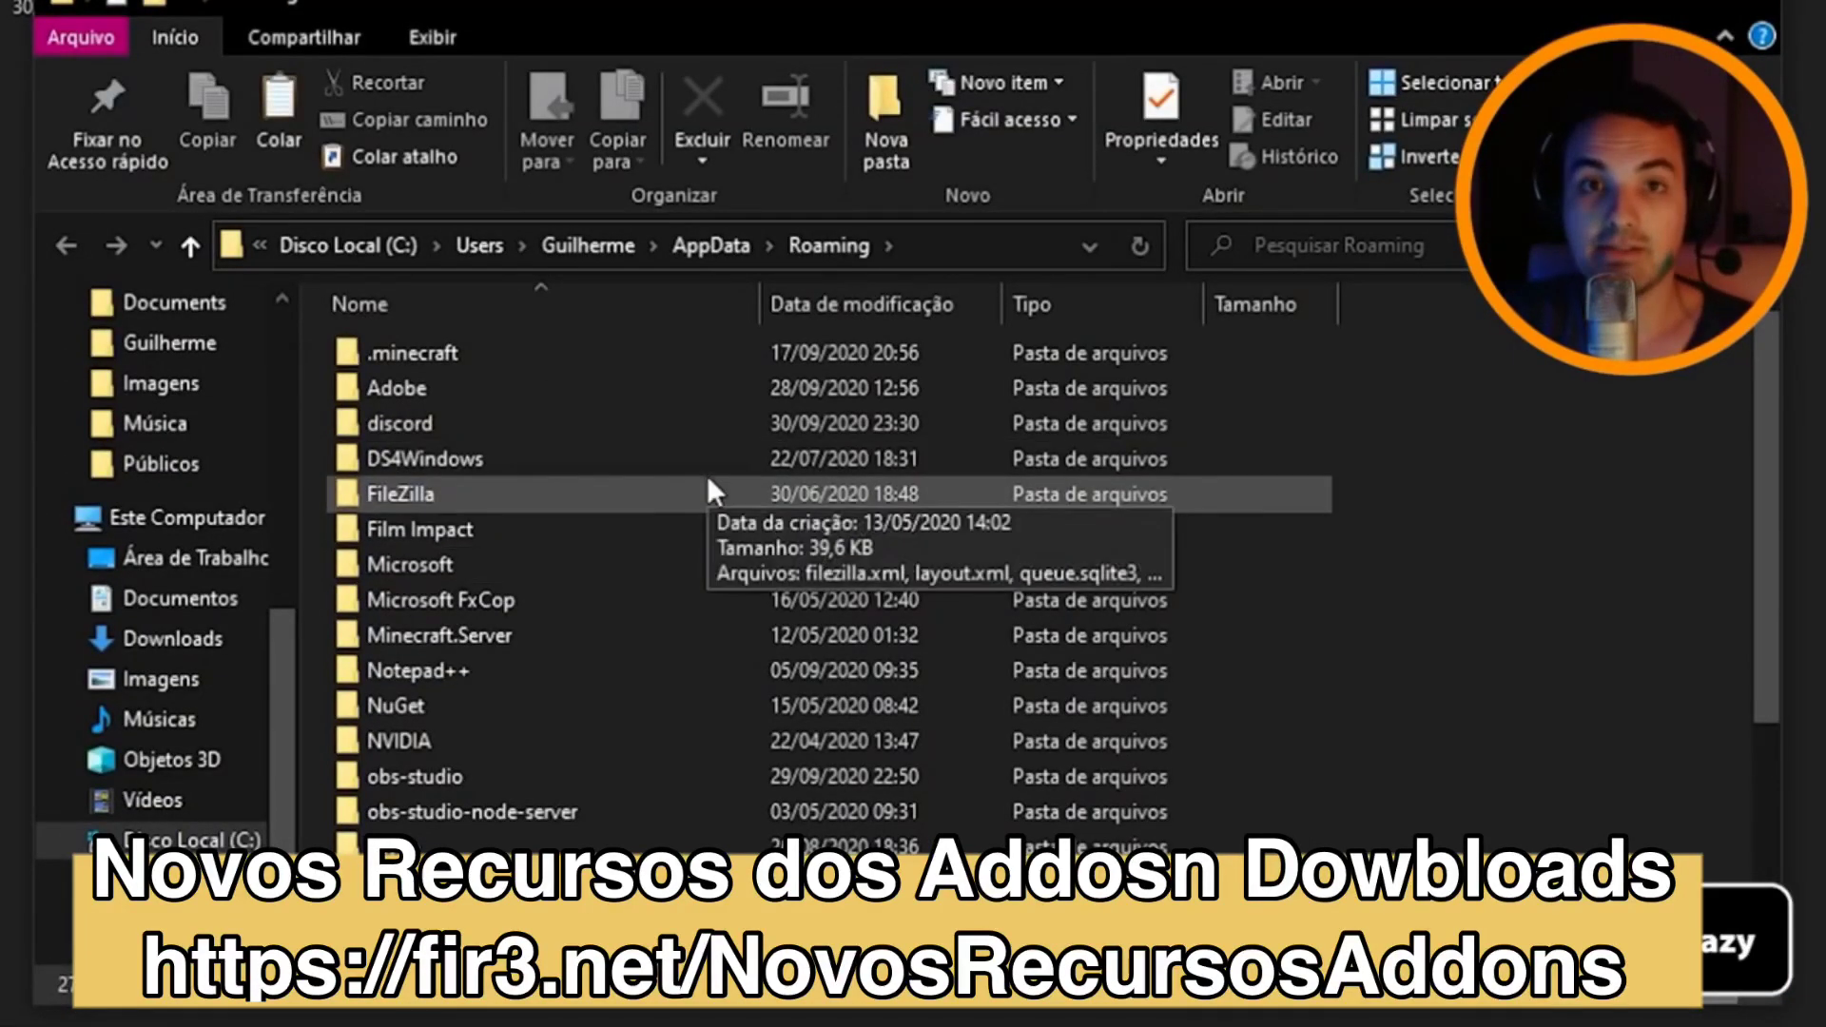
pyautogui.click(716, 243)
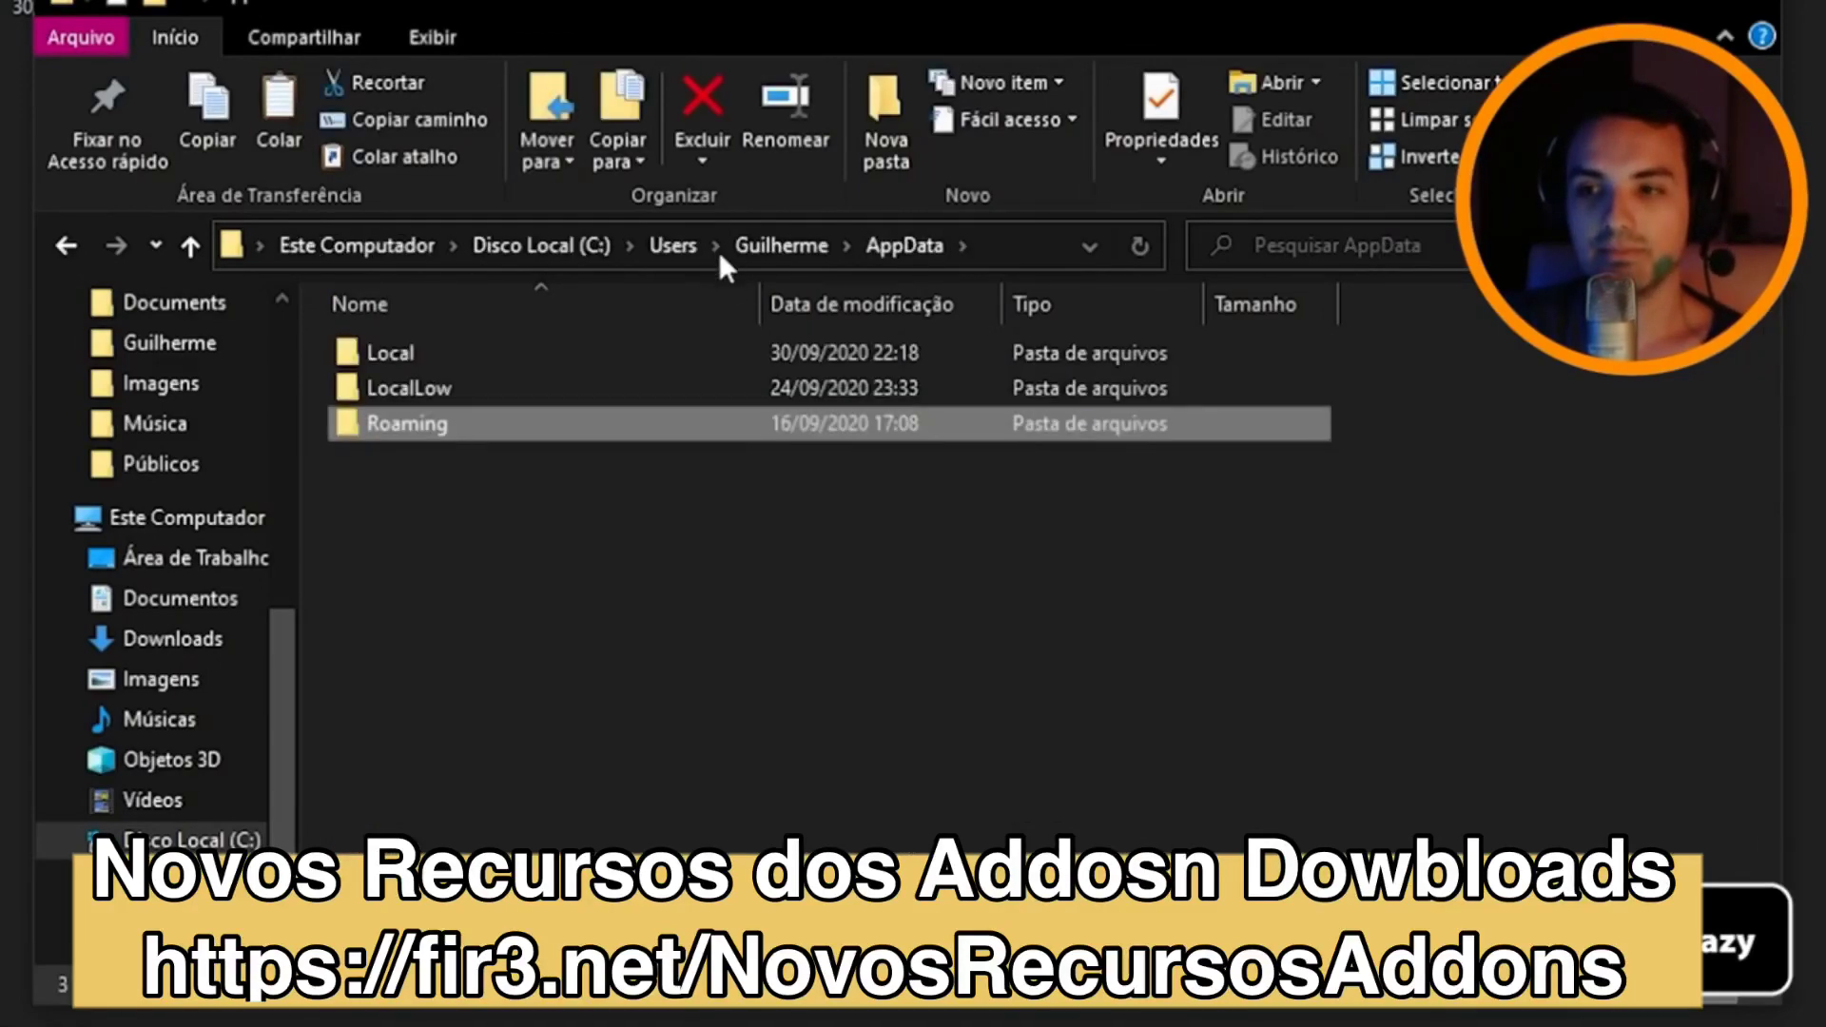
# Open the Local folder inside AppData and enter its Packages folder.
pyautogui.doubleClick(676, 349)
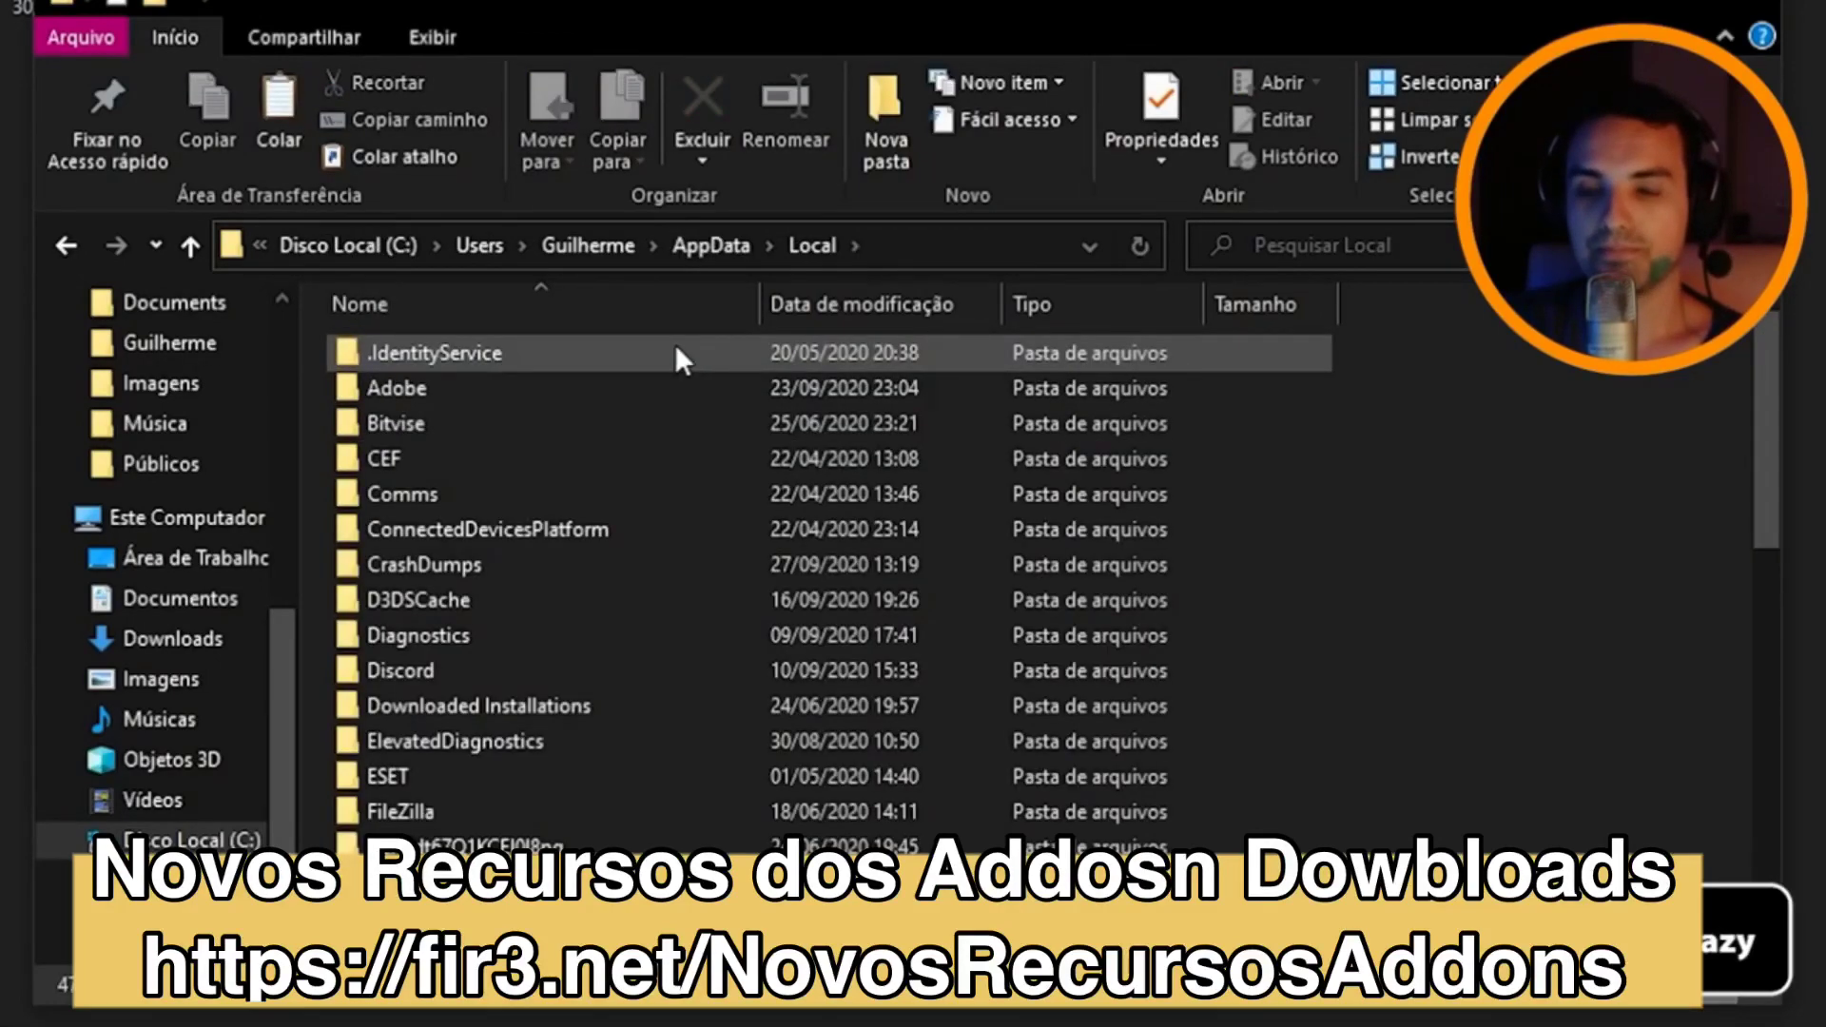
pyautogui.scroll(-4, 642, 526)
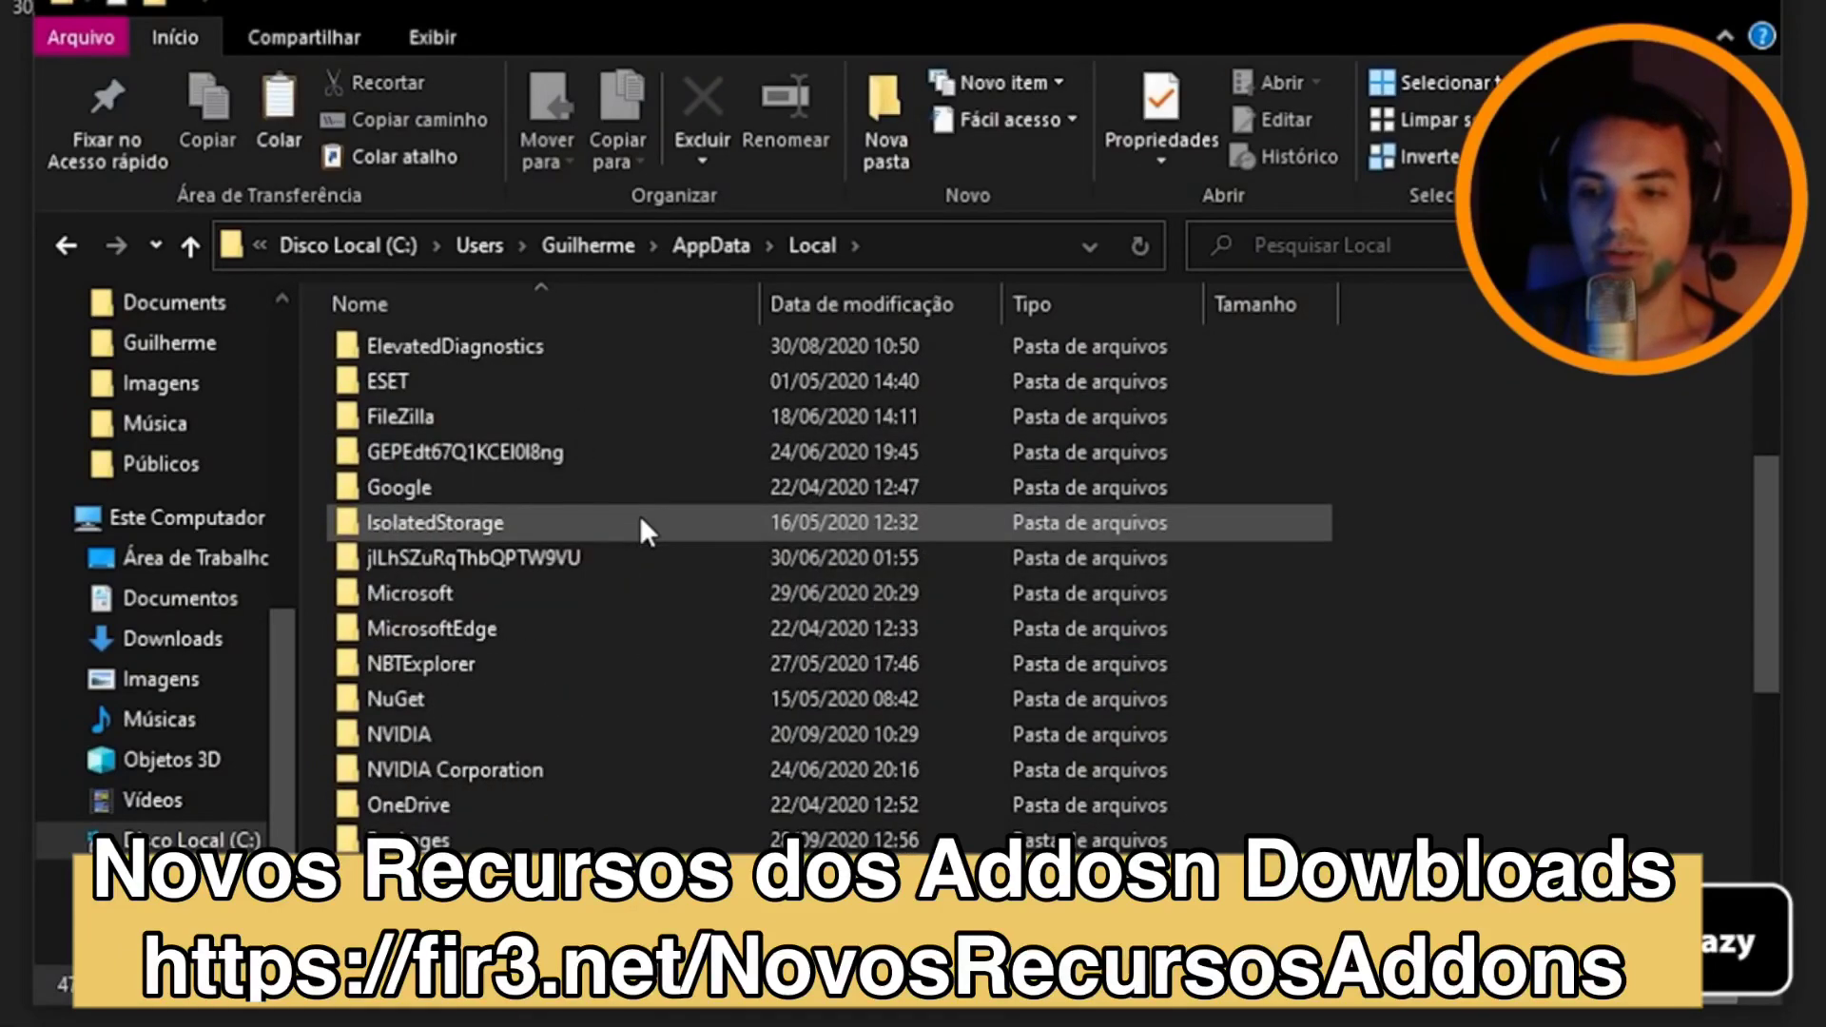
pyautogui.scroll(-1, 640, 526)
pyautogui.click(487, 689)
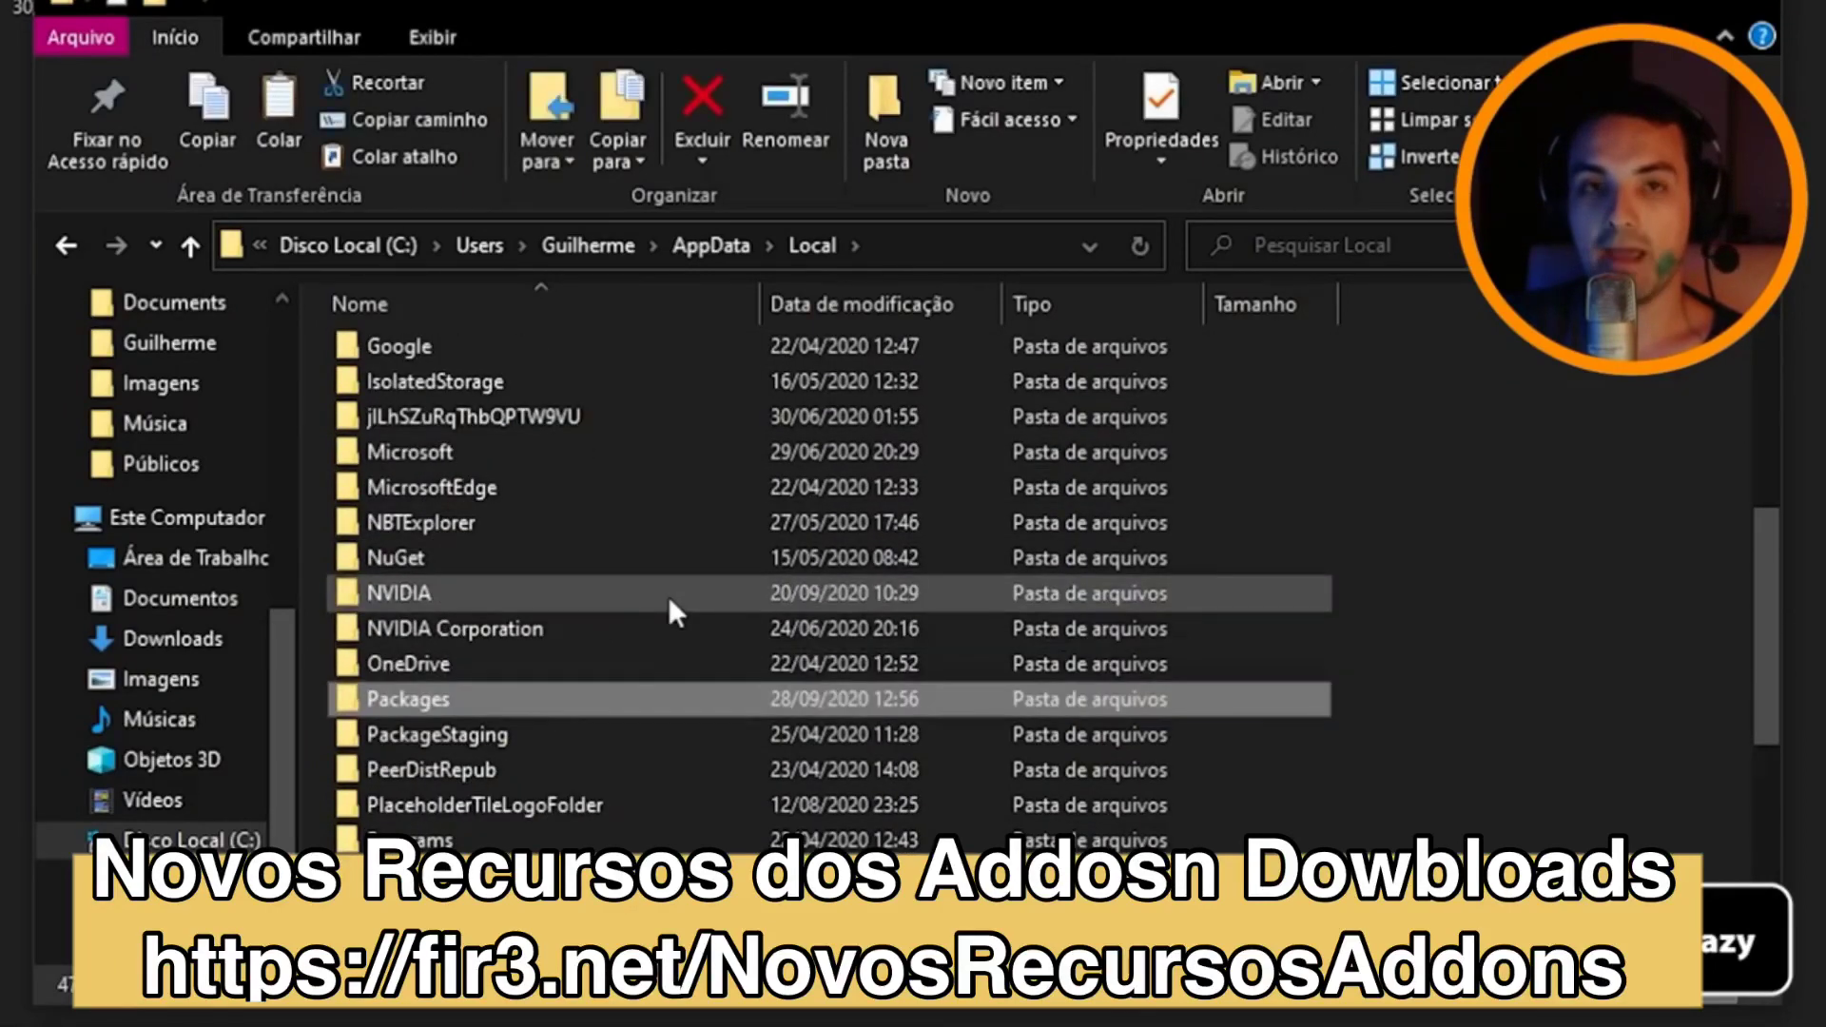
pyautogui.doubleClick(431, 703)
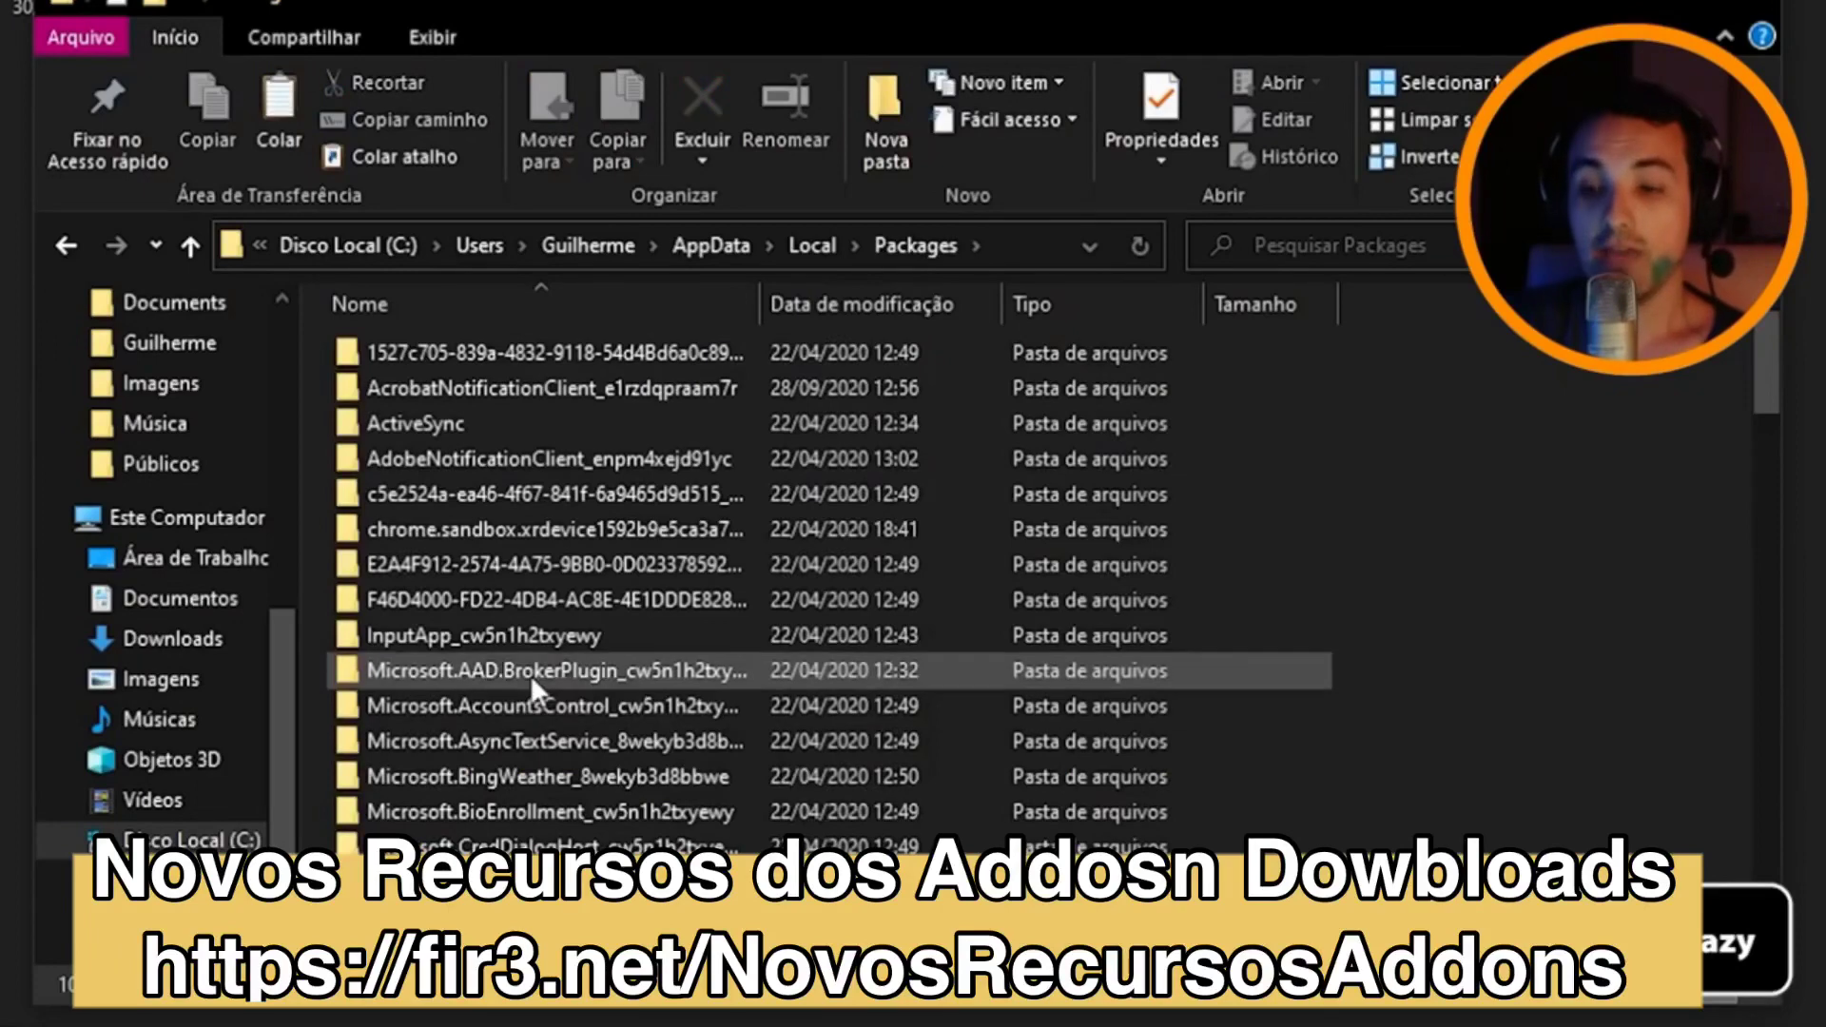
# Open the Microsoft.MinecraftUWP_8wekyb3d8bbwe package folder and go through LocalState and games into com.mojang.
pyautogui.scroll(-2, 567, 647)
pyautogui.scroll(-5, 573, 637)
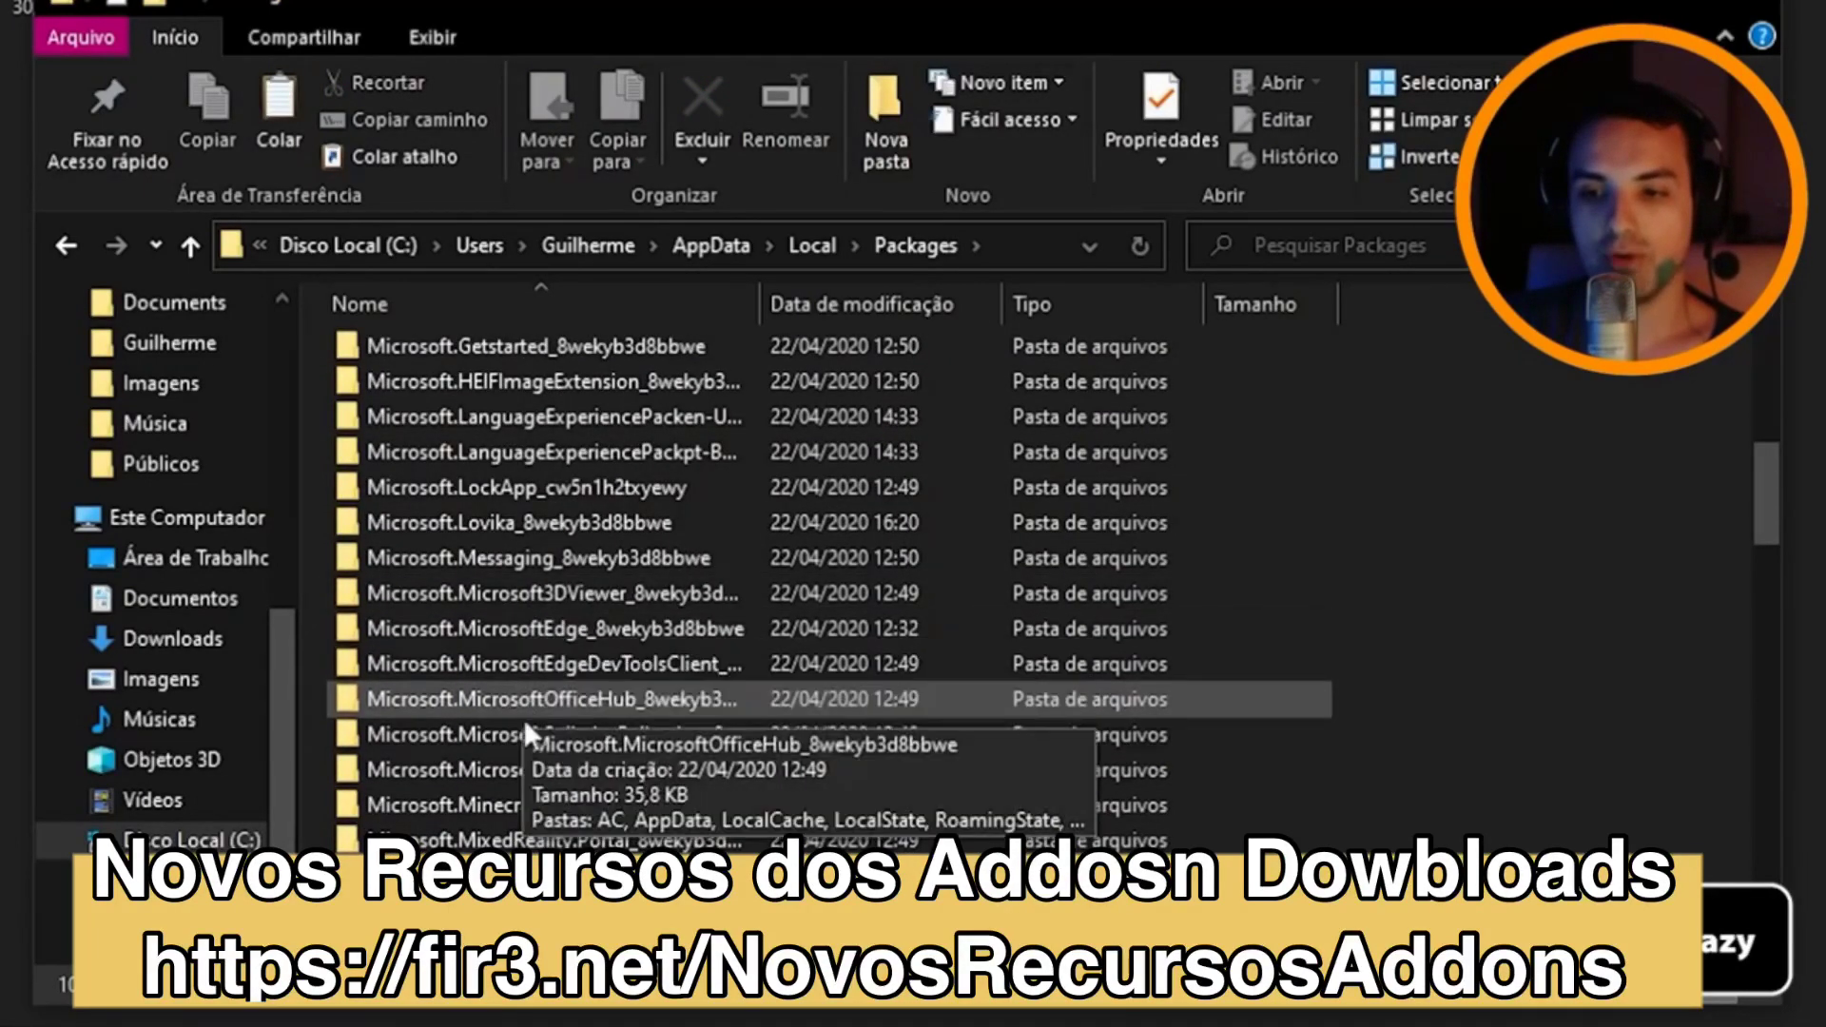
pyautogui.click(485, 806)
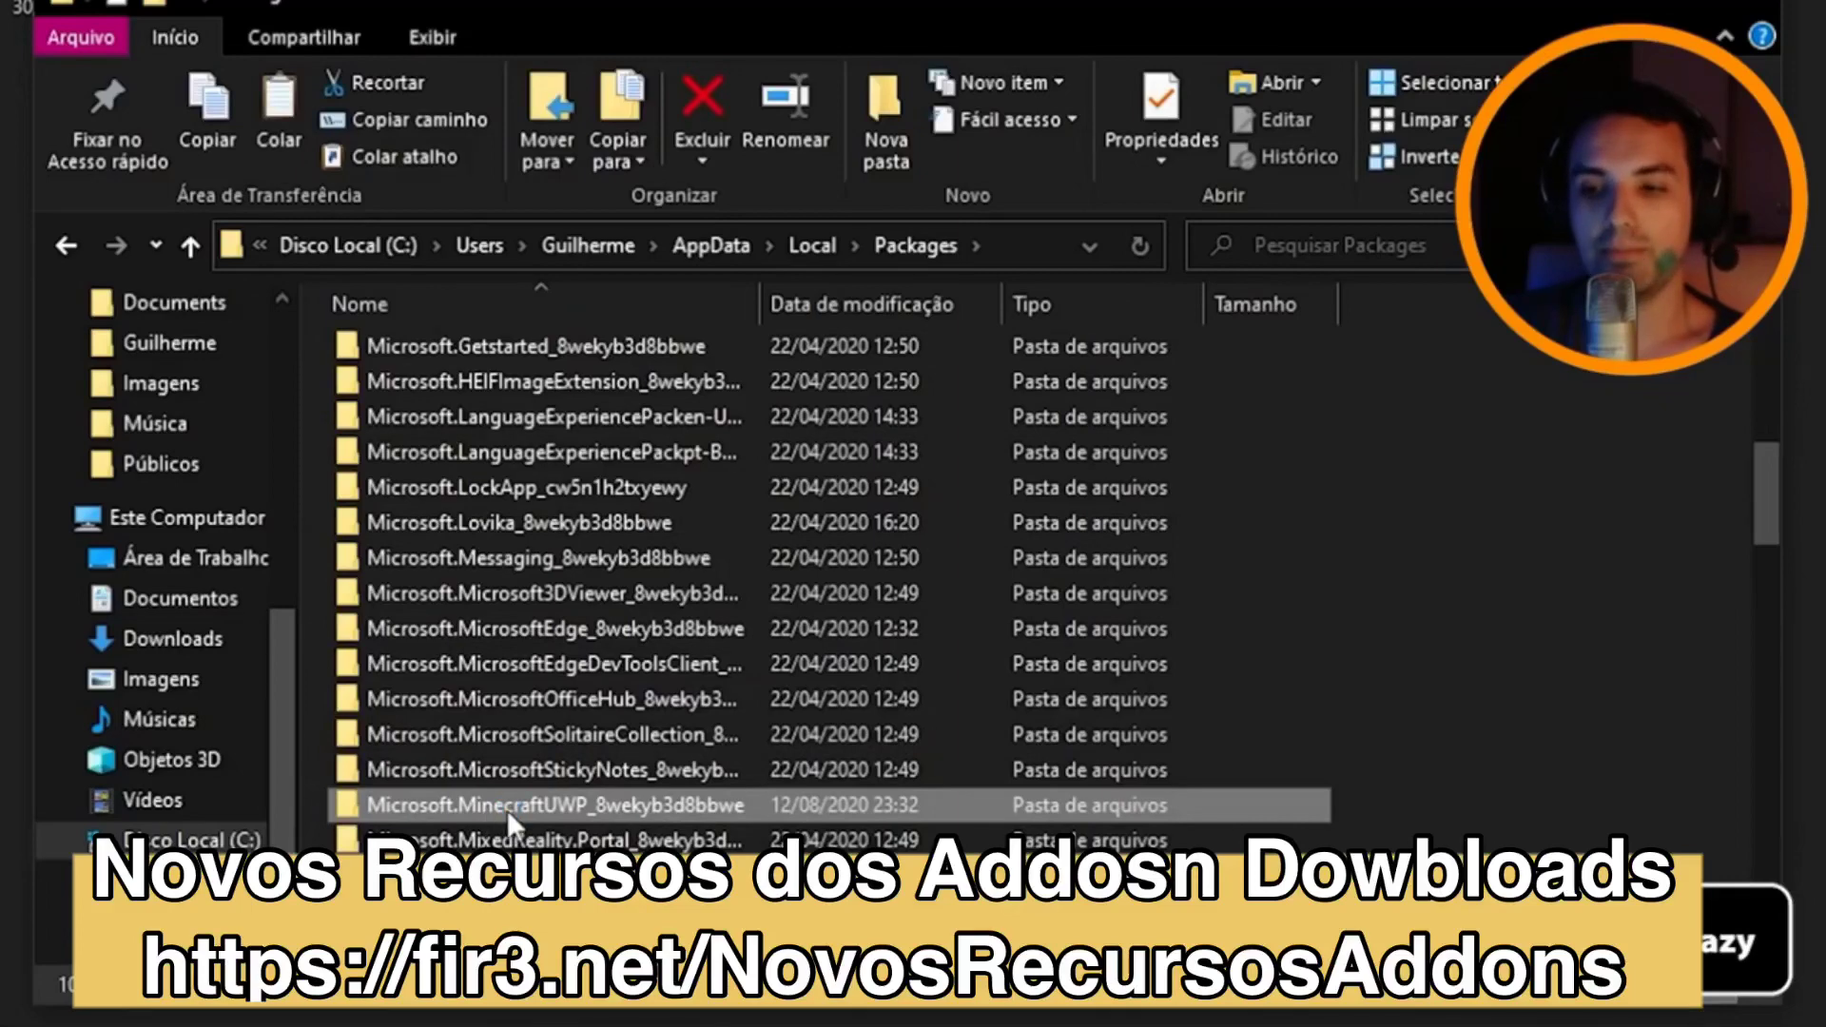
pyautogui.doubleClick(506, 806)
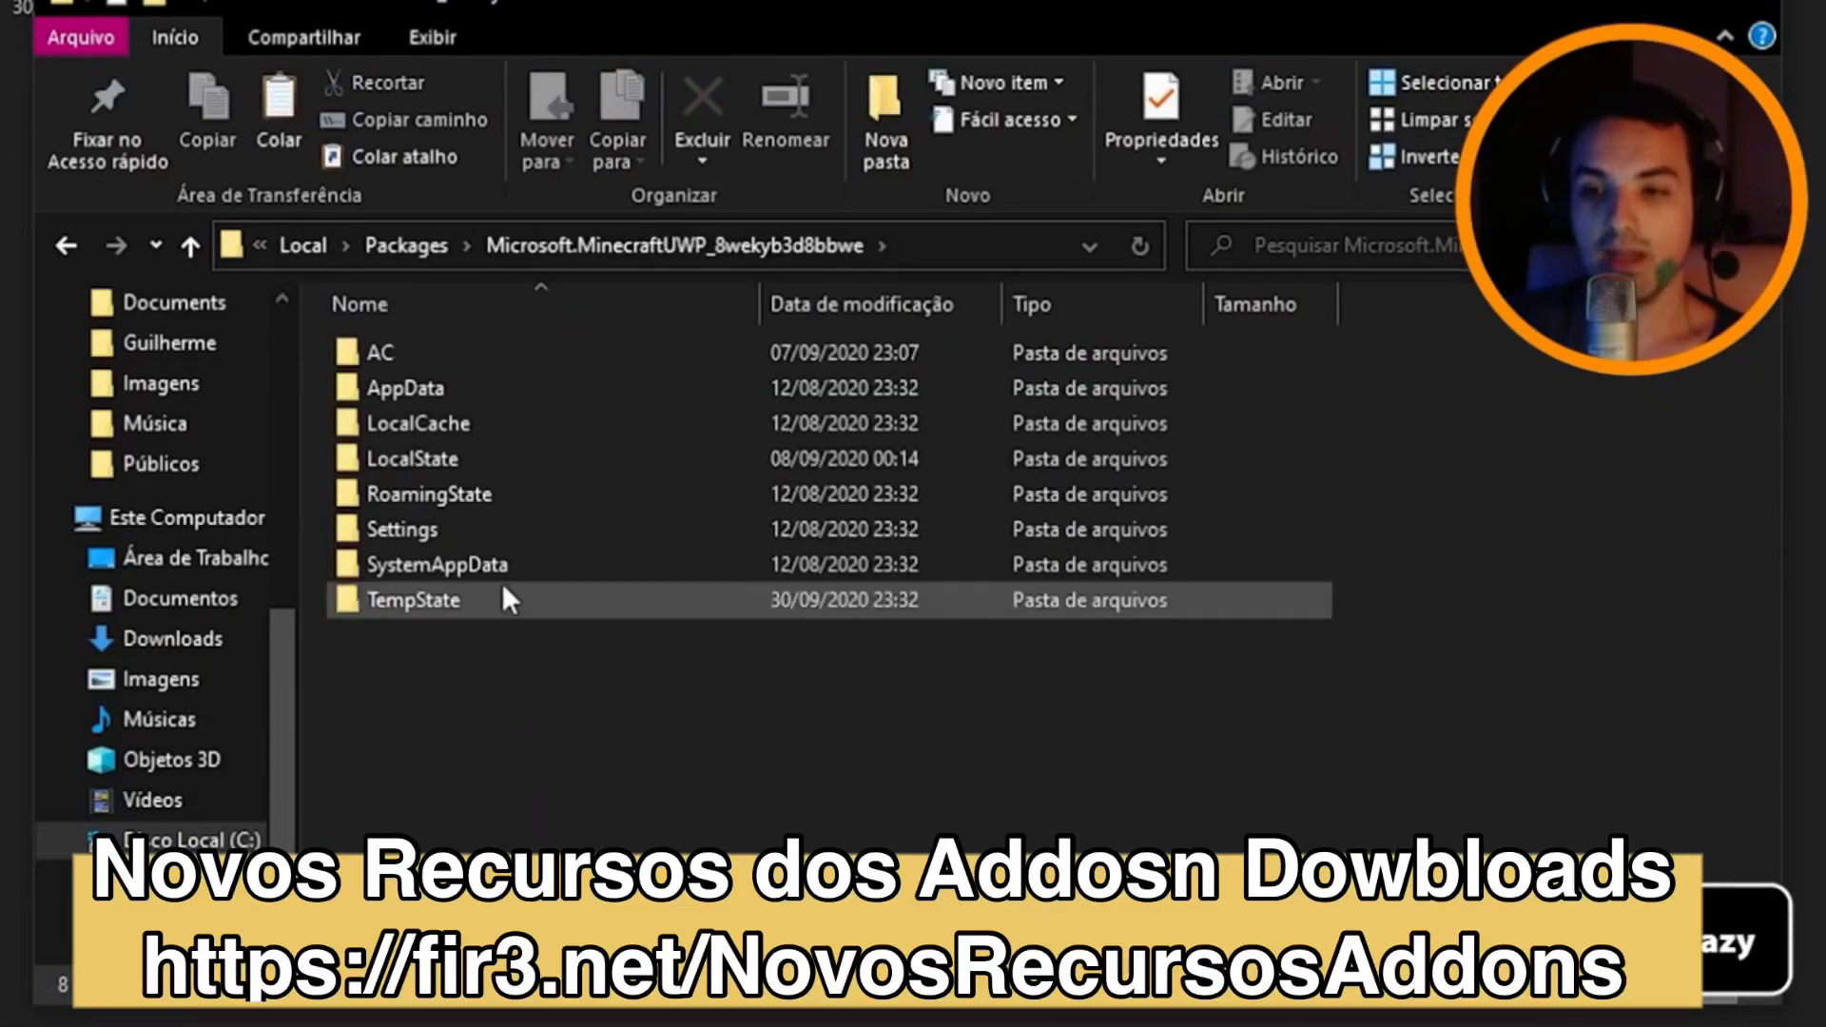
pyautogui.doubleClick(460, 459)
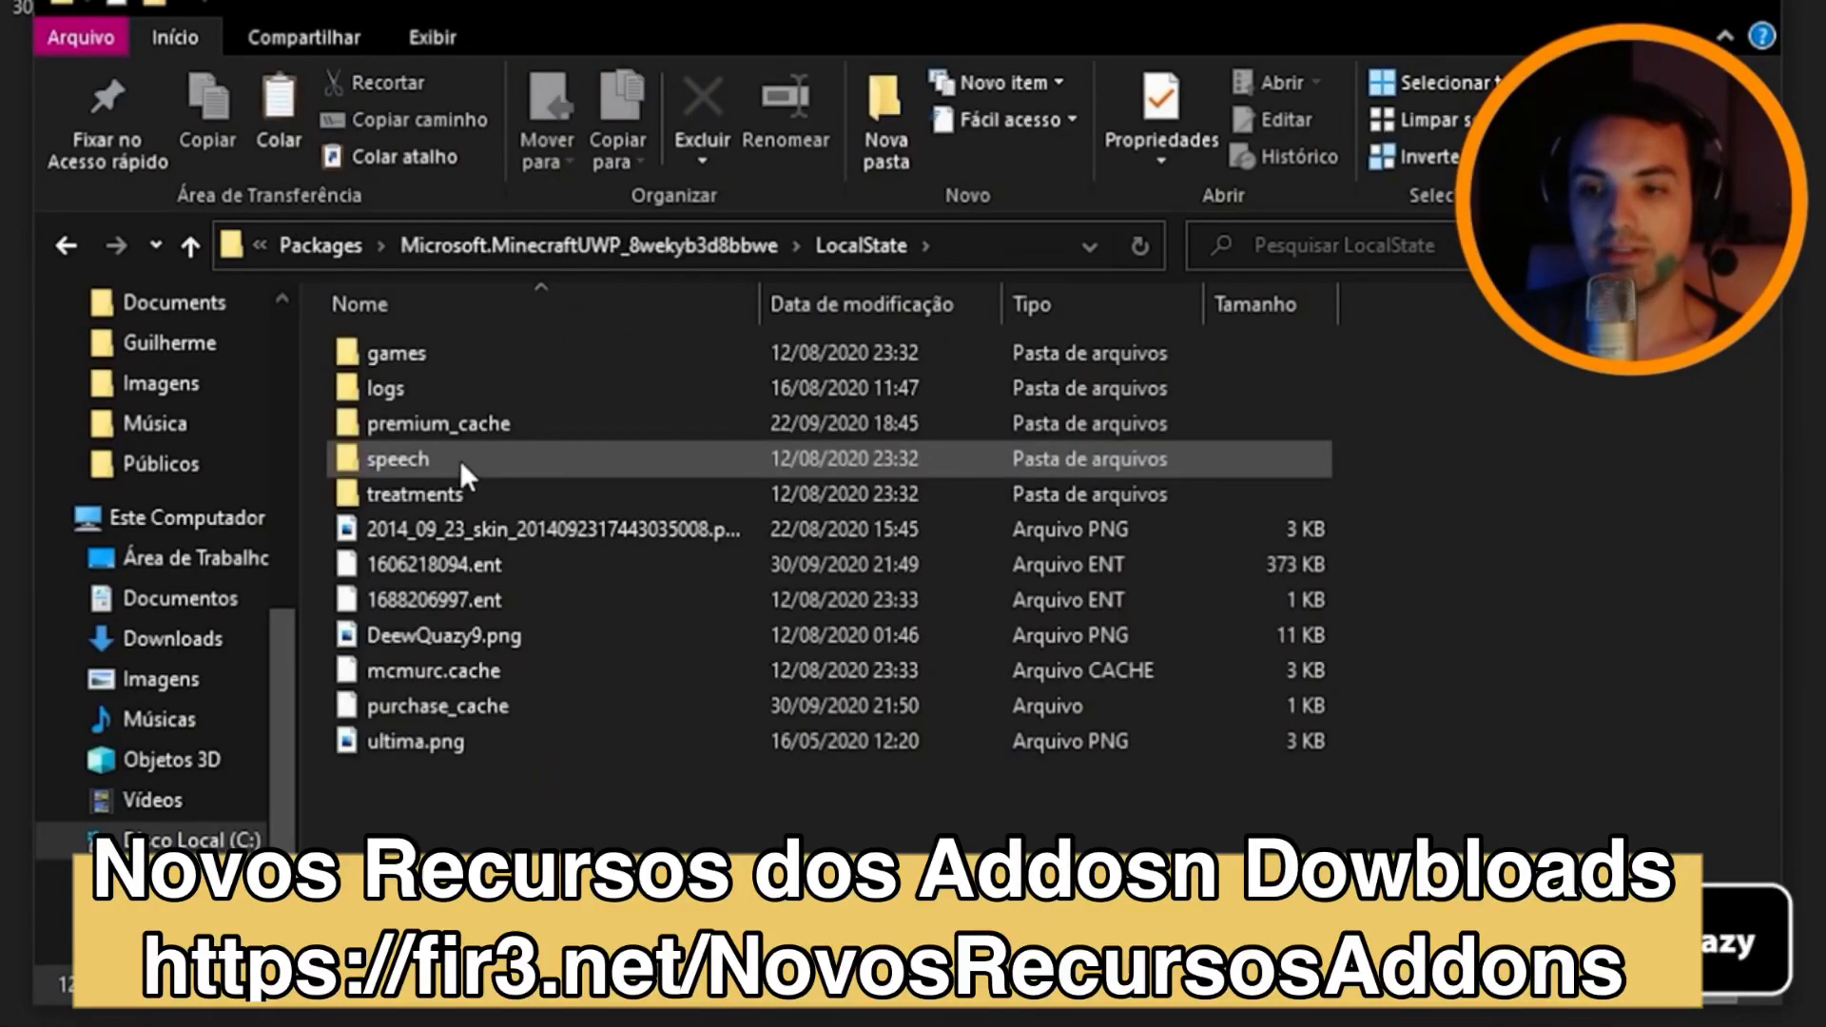
pyautogui.doubleClick(437, 352)
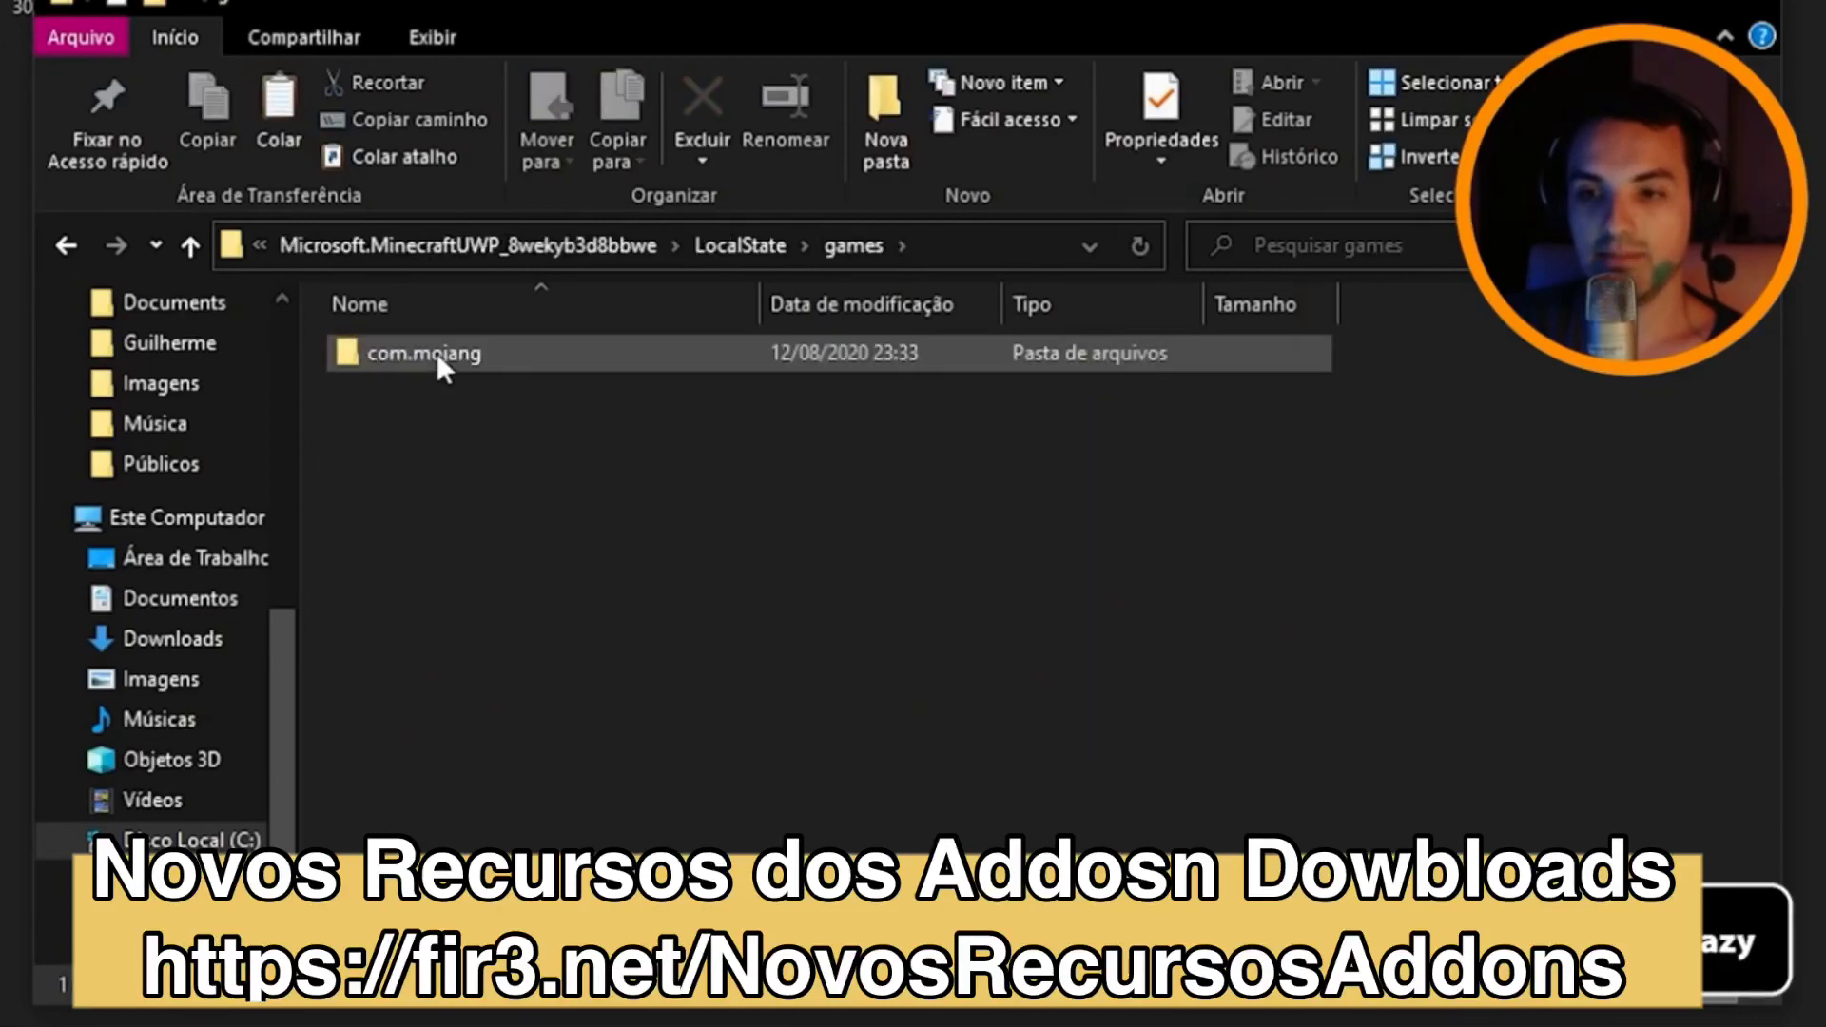
pyautogui.doubleClick(436, 352)
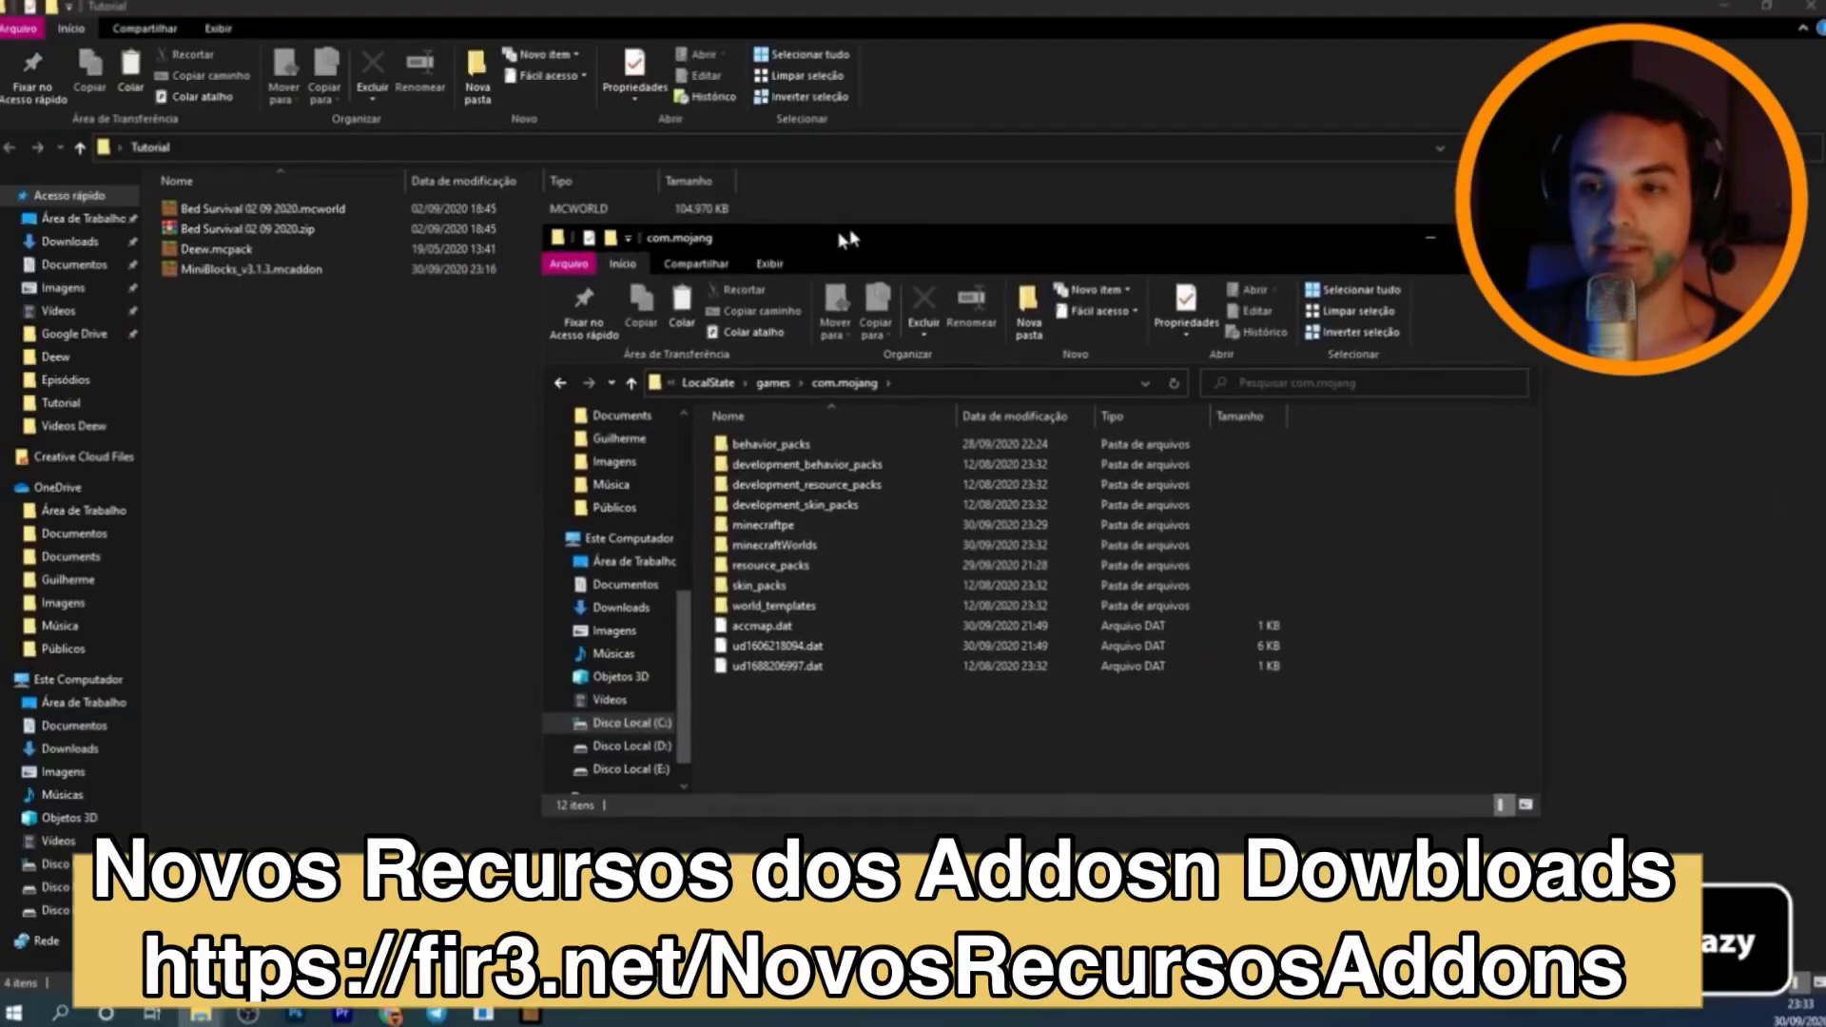
# Open Bed Survival 02 09 2020.zip in WinRAR and arrange its window beside the com.mojang folder window.
pyautogui.moveTo(839, 232); pyautogui.dragTo(930, 195)
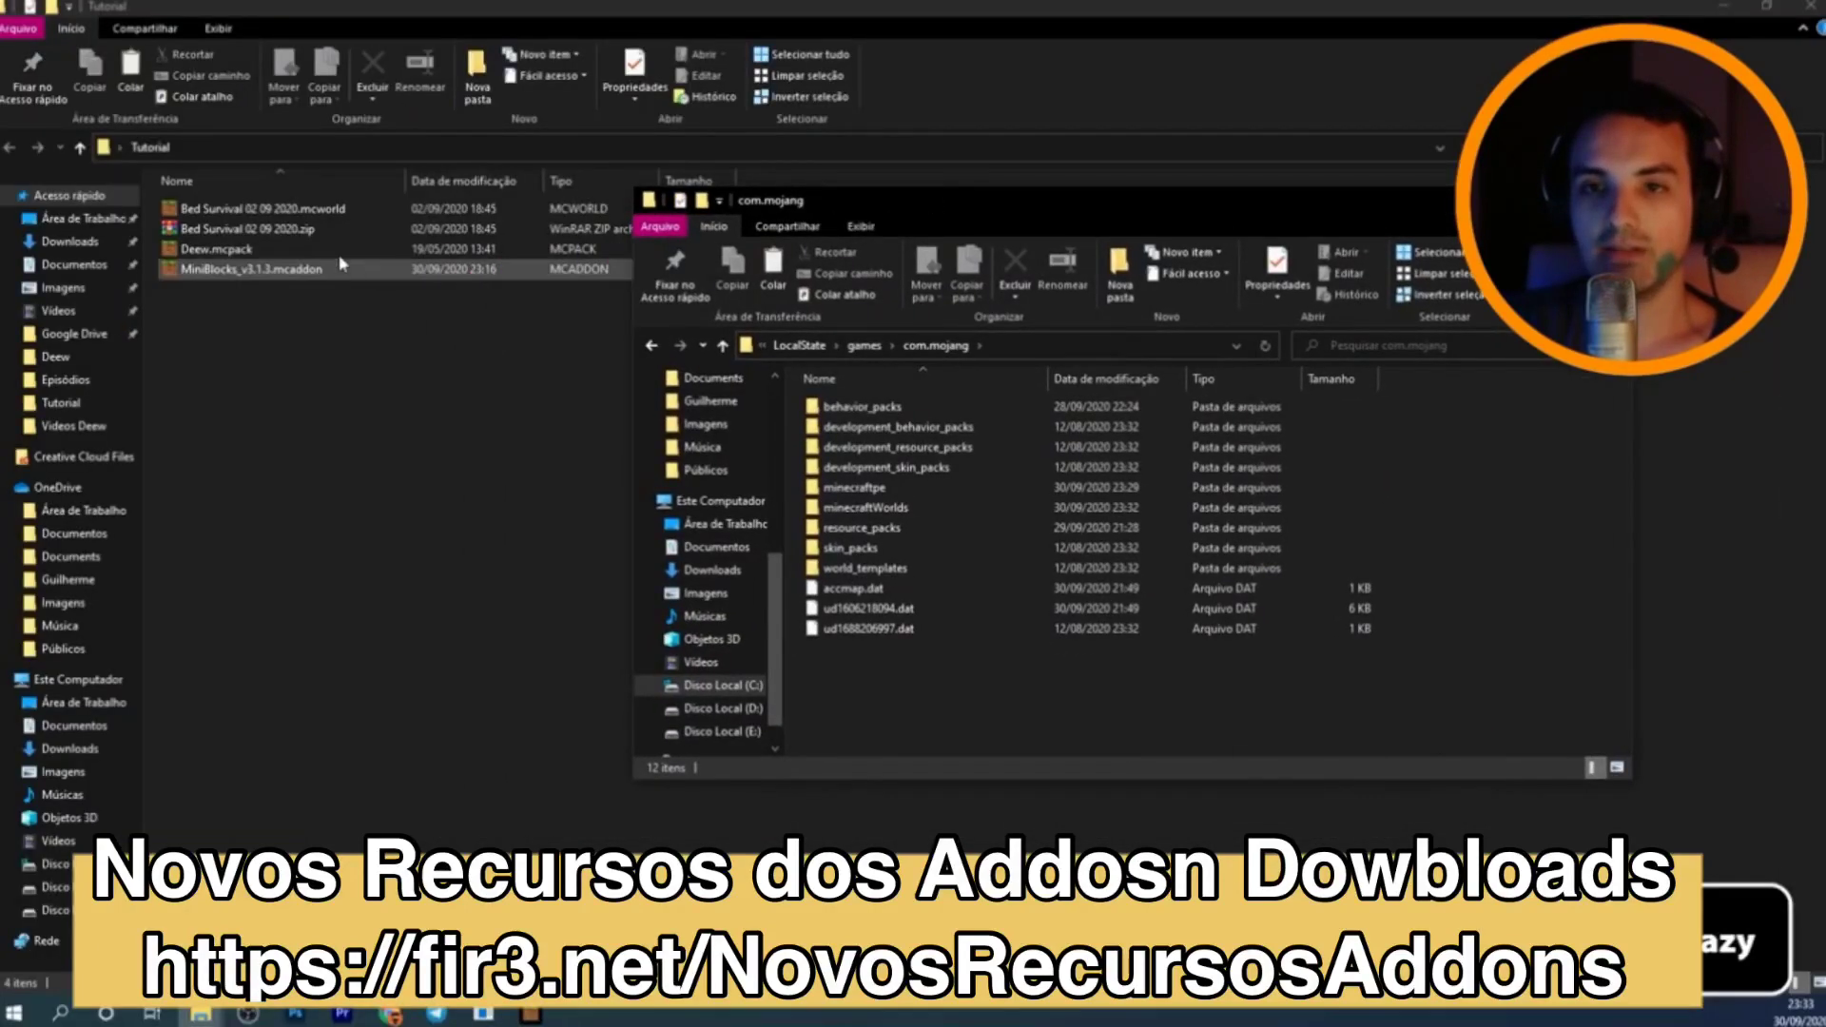
pyautogui.doubleClick(280, 230)
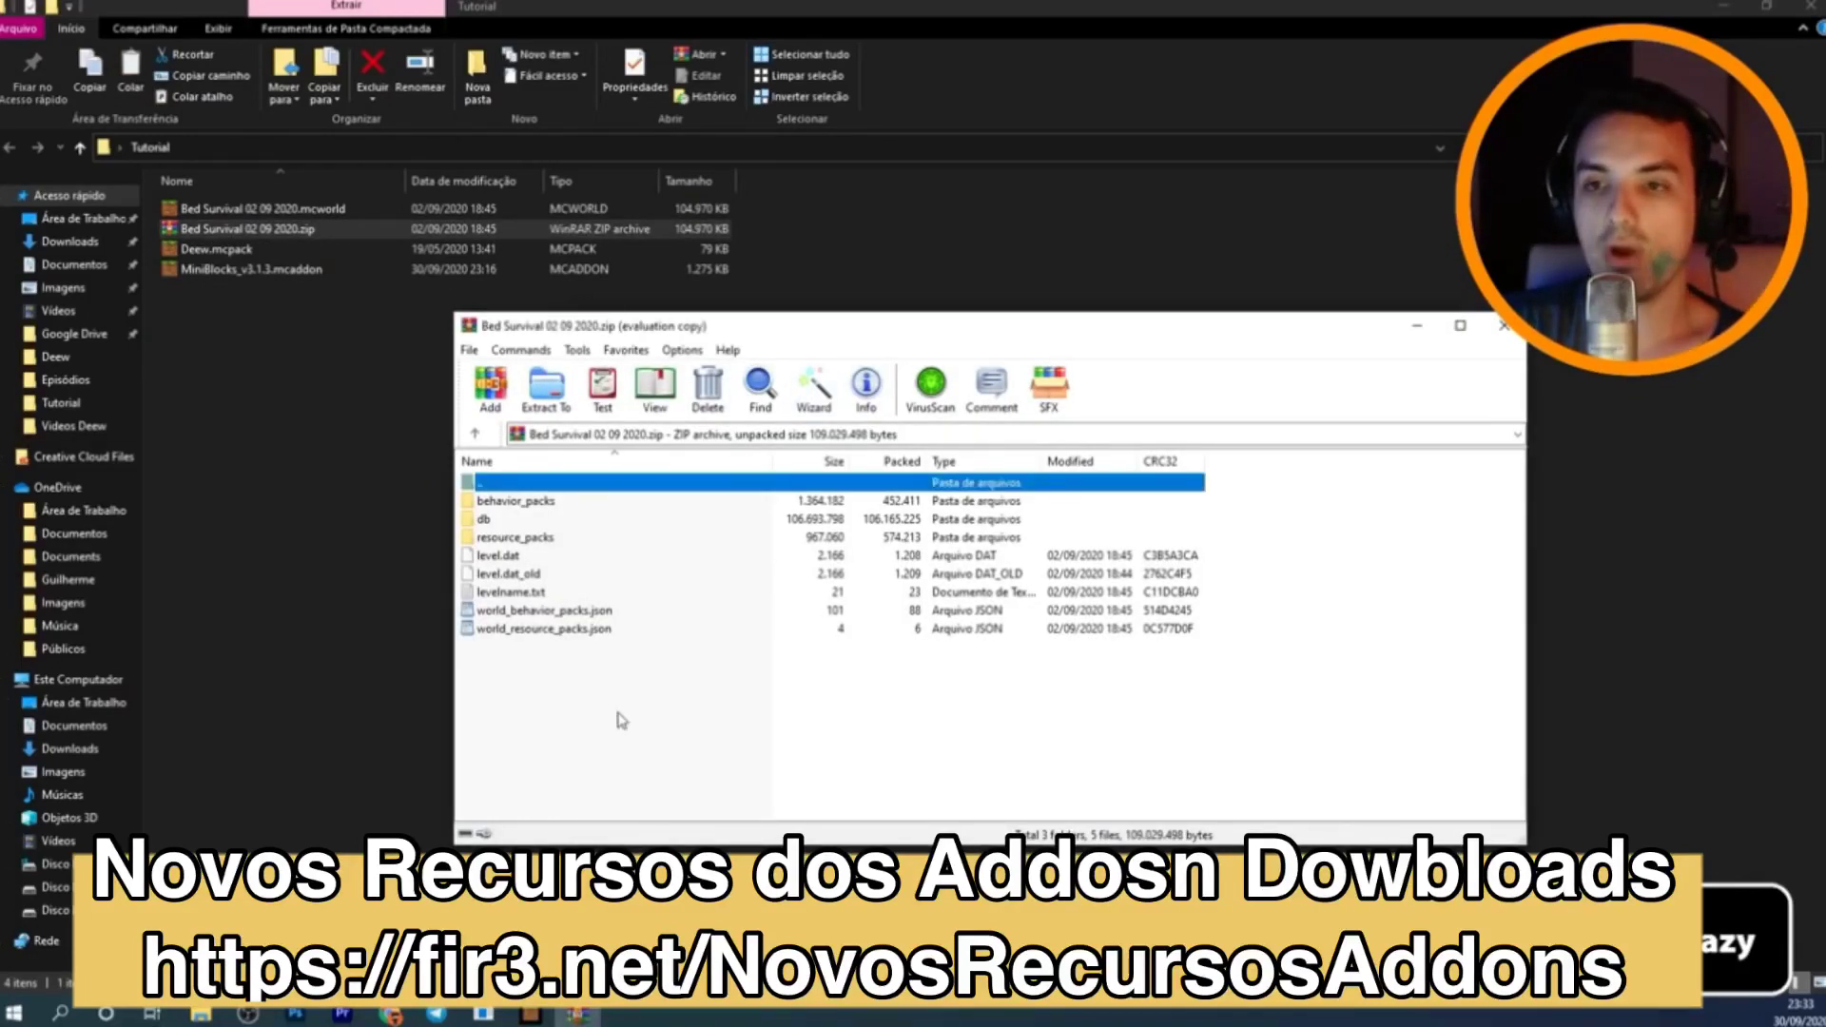
pyautogui.click(203, 1015)
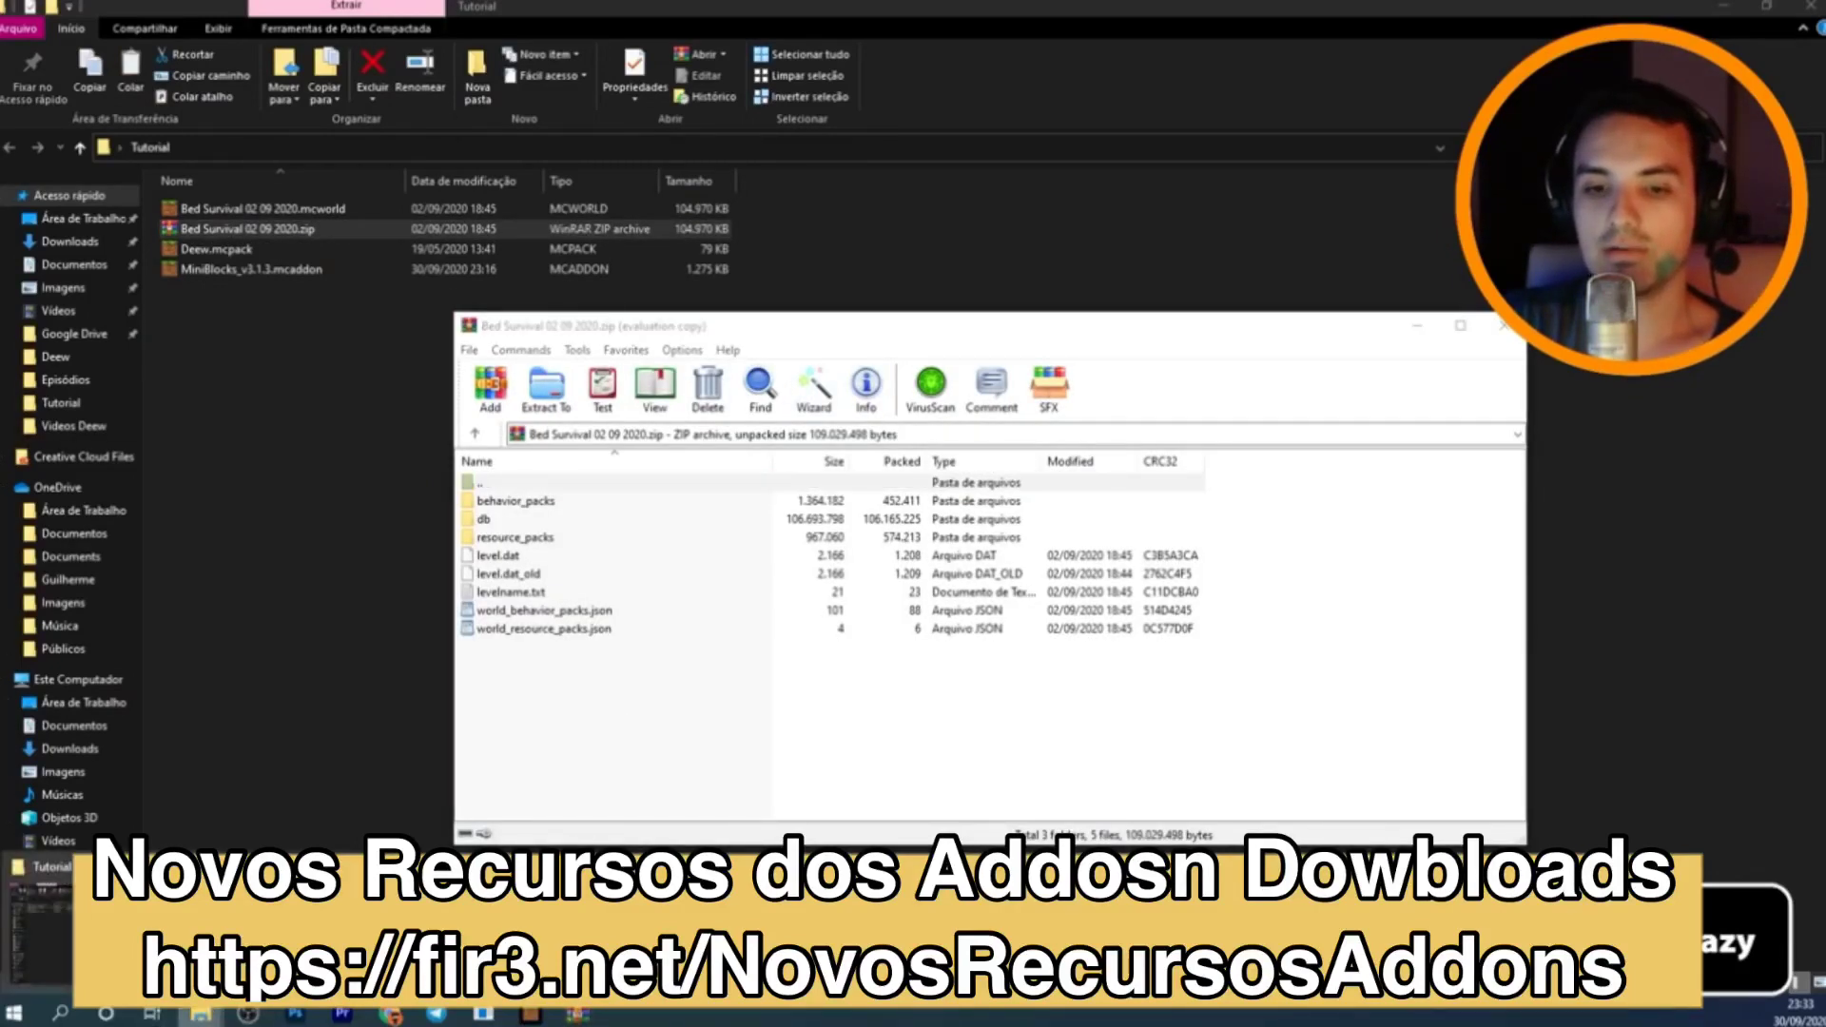
pyautogui.click(305, 928)
pyautogui.moveTo(543, 333); pyautogui.dragTo(164, 311)
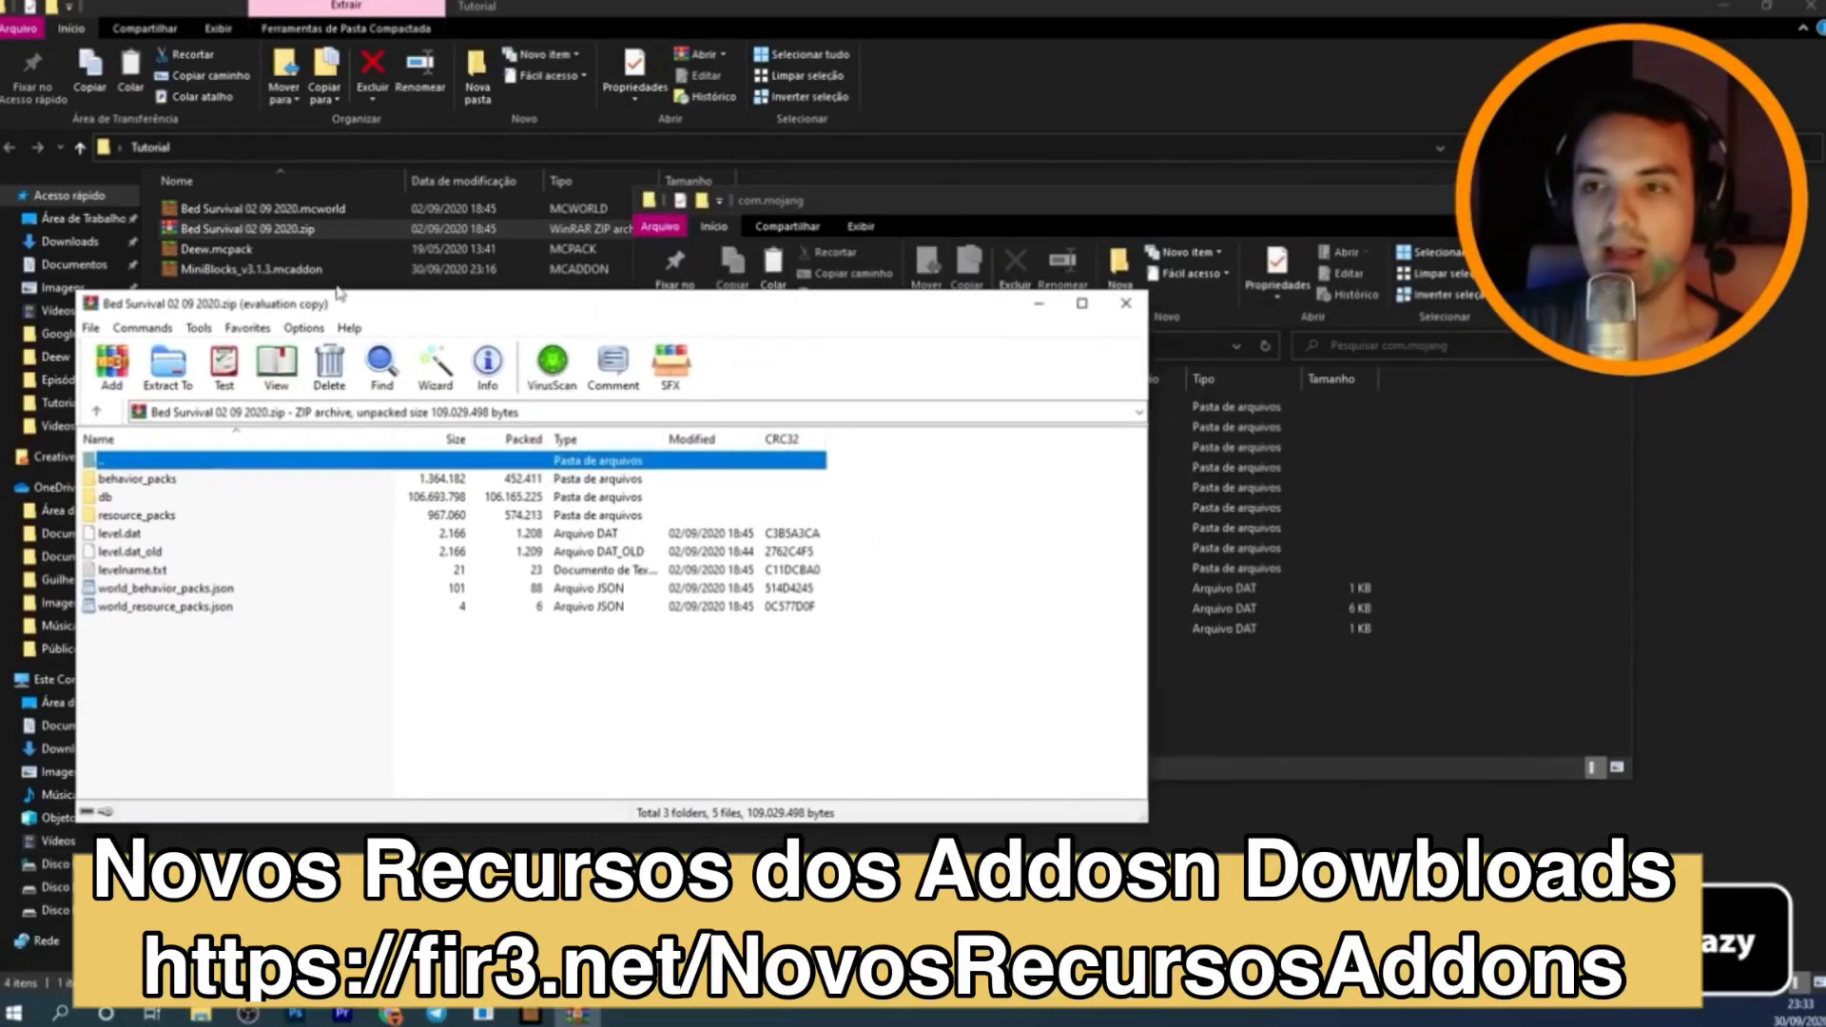
pyautogui.moveTo(788, 219); pyautogui.dragTo(920, 198)
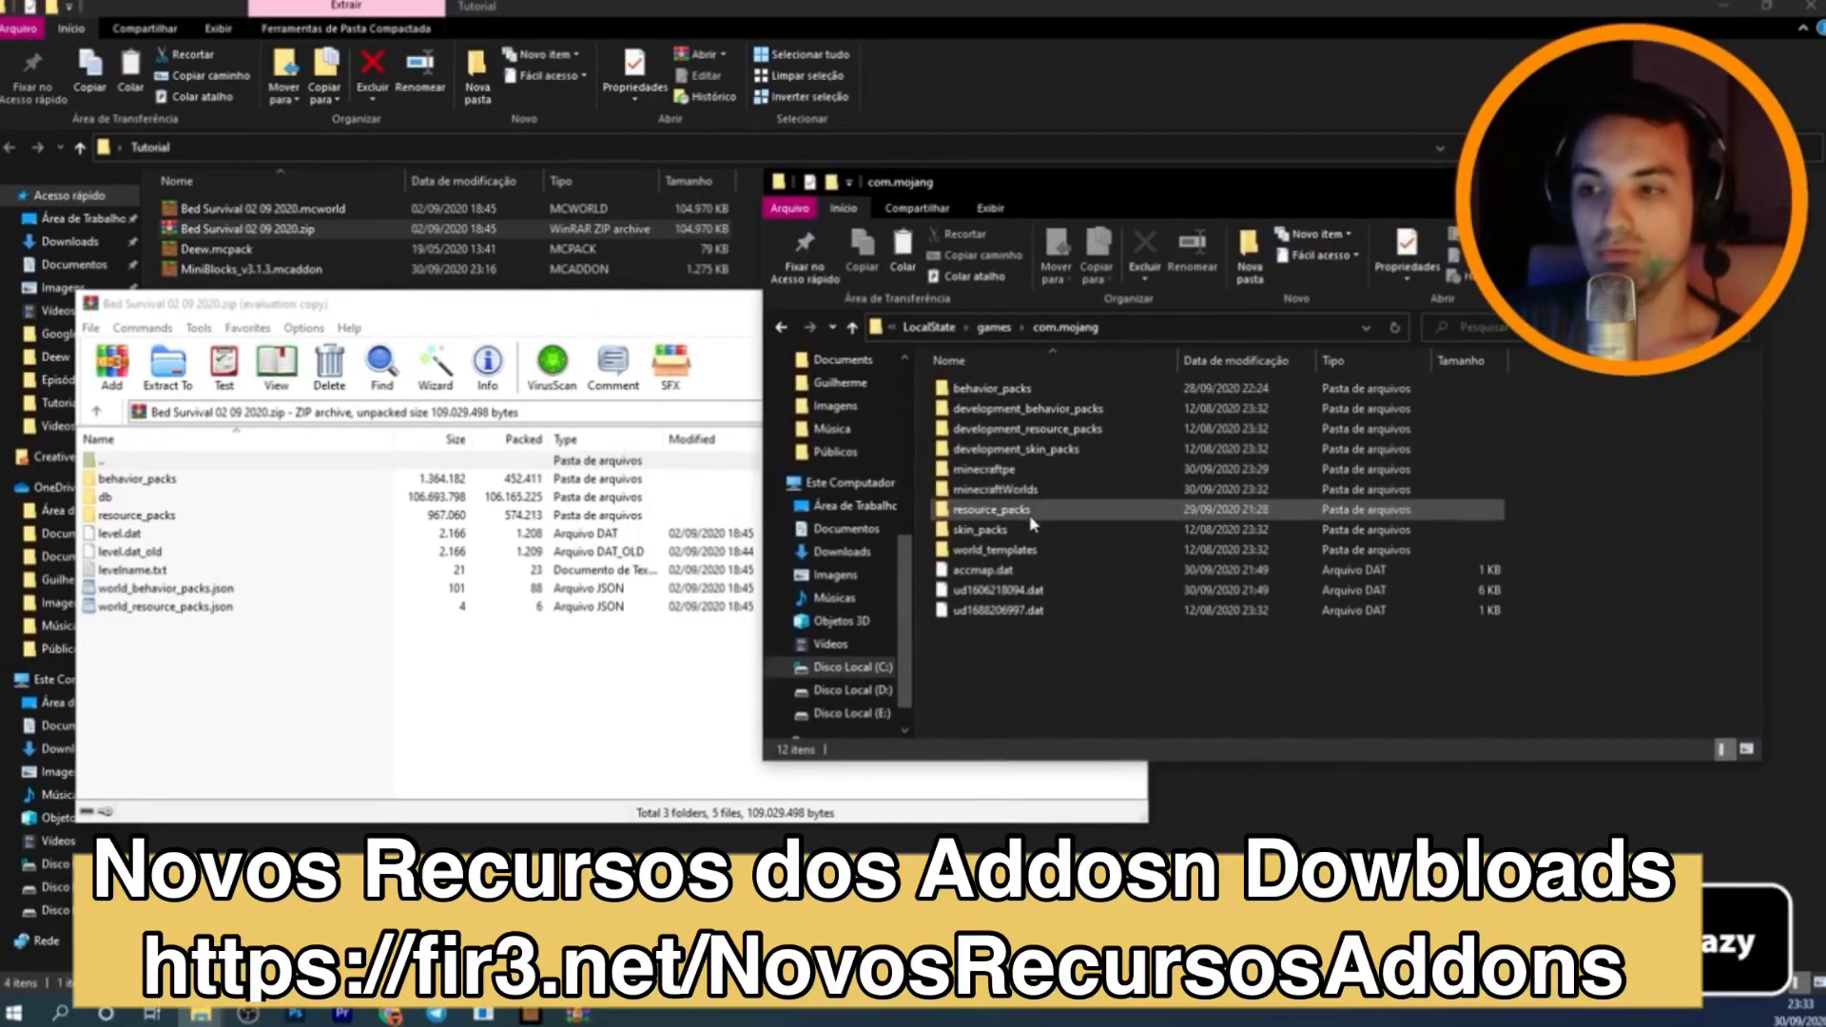
# Open the minecraftWorlds folder and create a new folder in it named "bed survival".
pyautogui.click(1006, 491)
pyautogui.doubleClick(1006, 491)
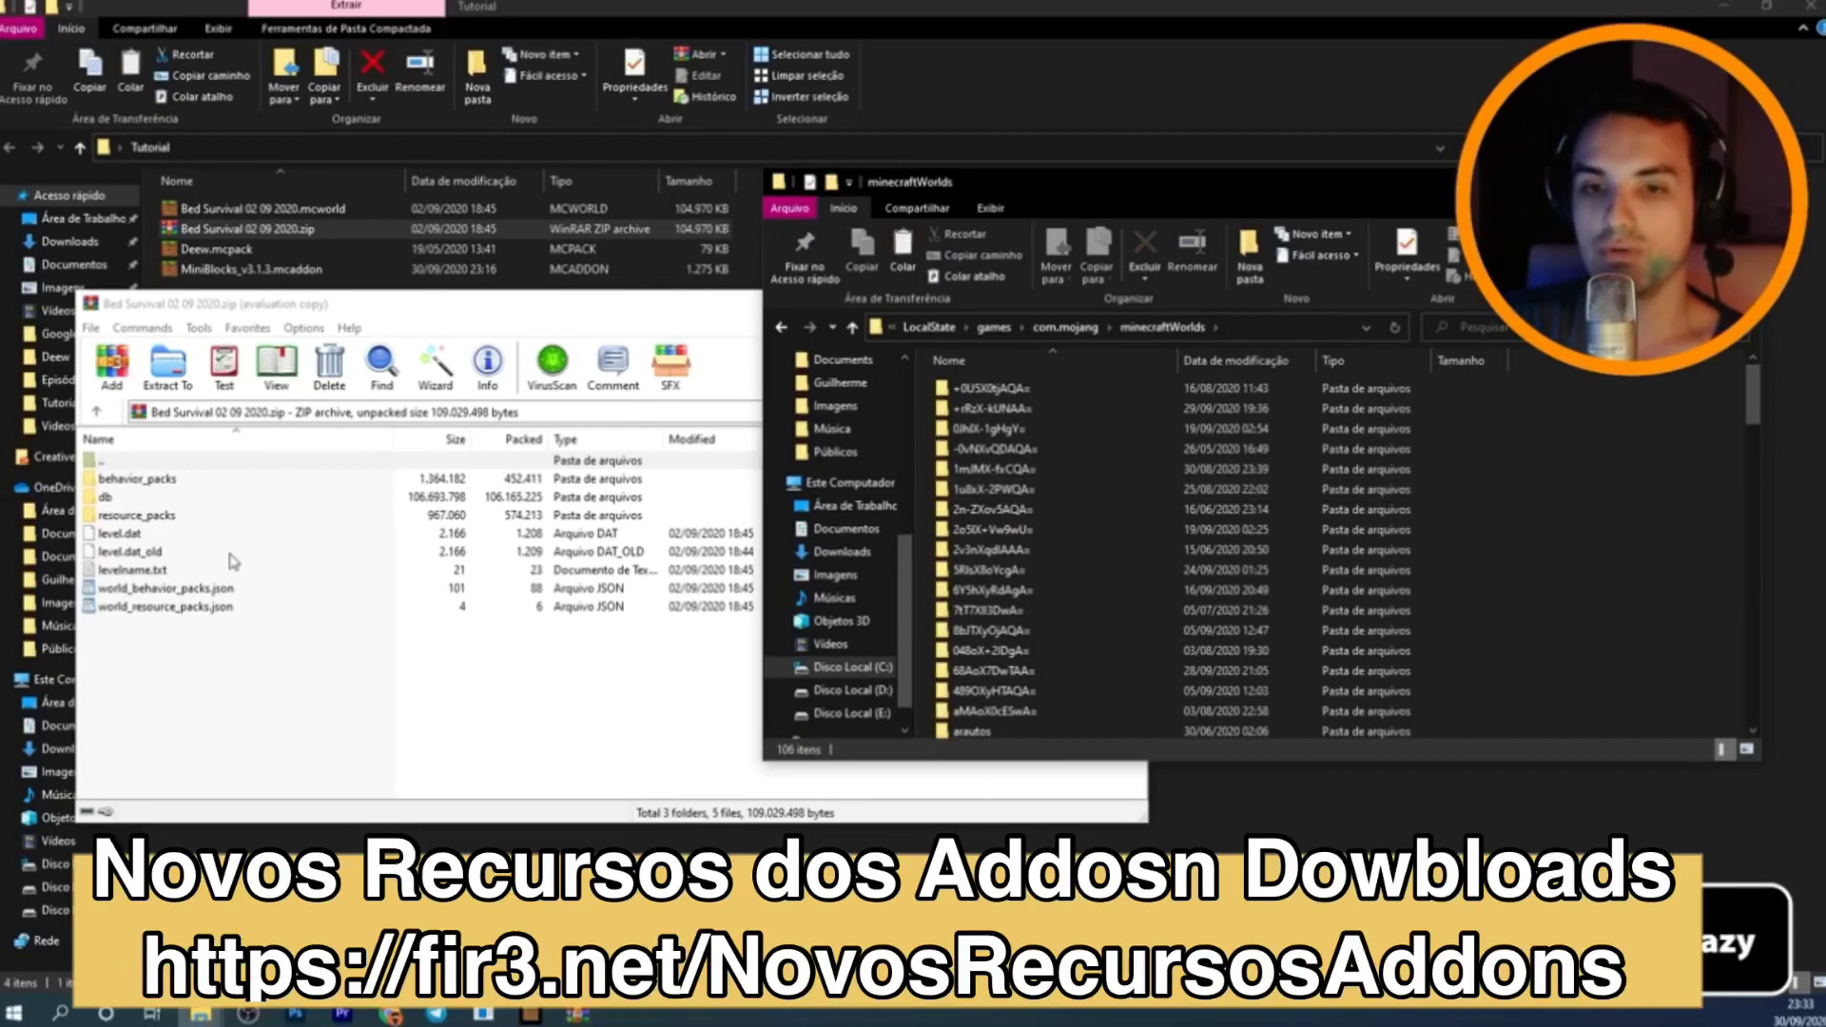
pyautogui.doubleClick(184, 466)
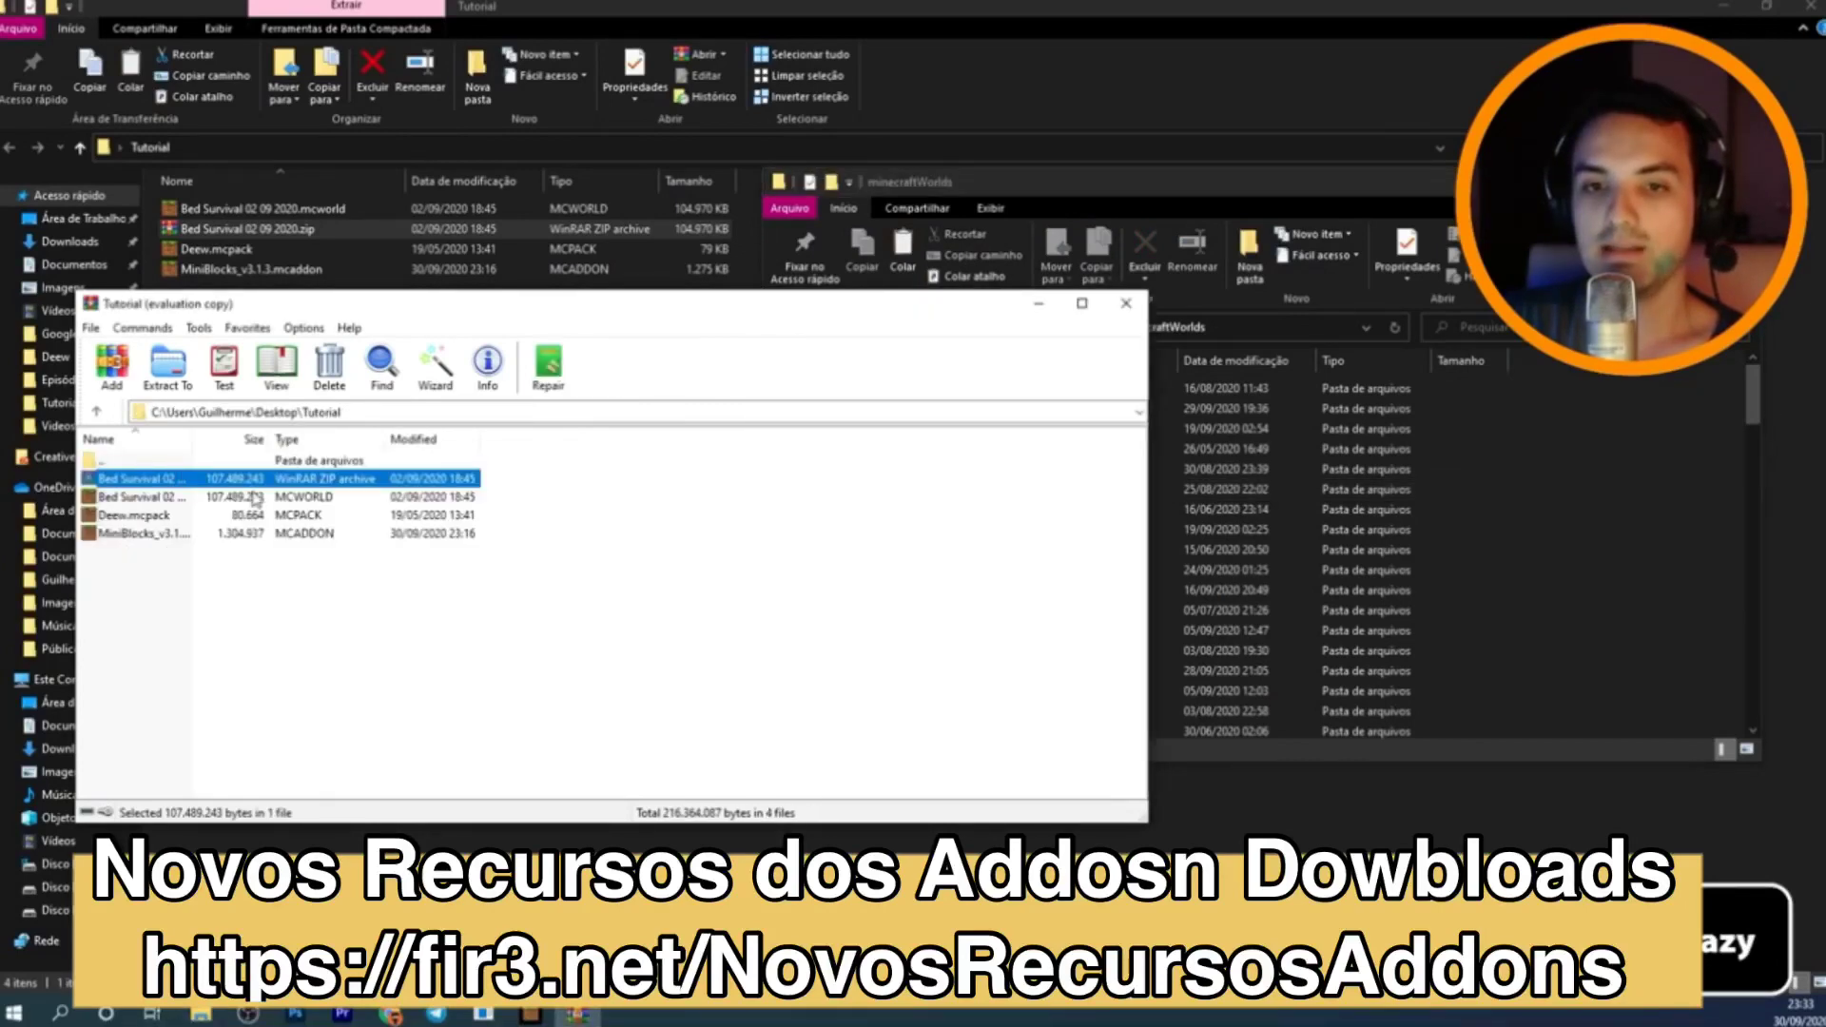
pyautogui.click(1621, 509)
pyautogui.scroll(-20, 1570, 519)
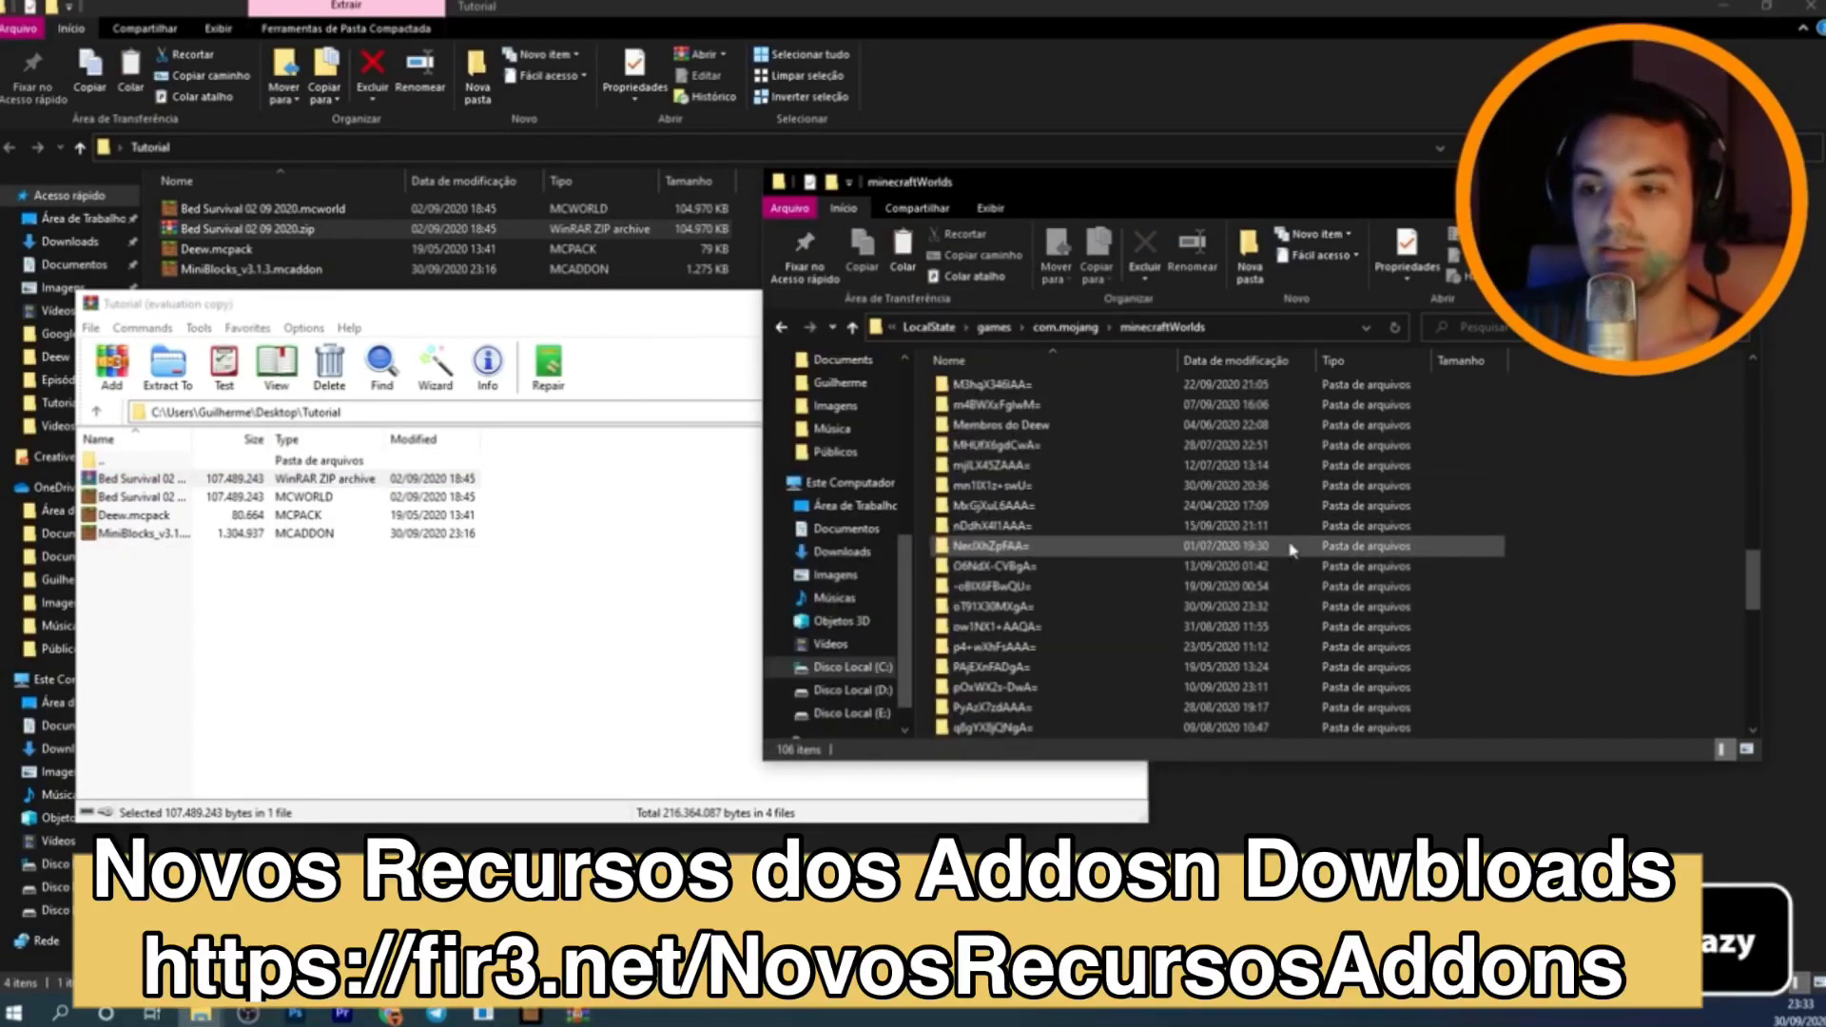
pyautogui.rightClick(1555, 522)
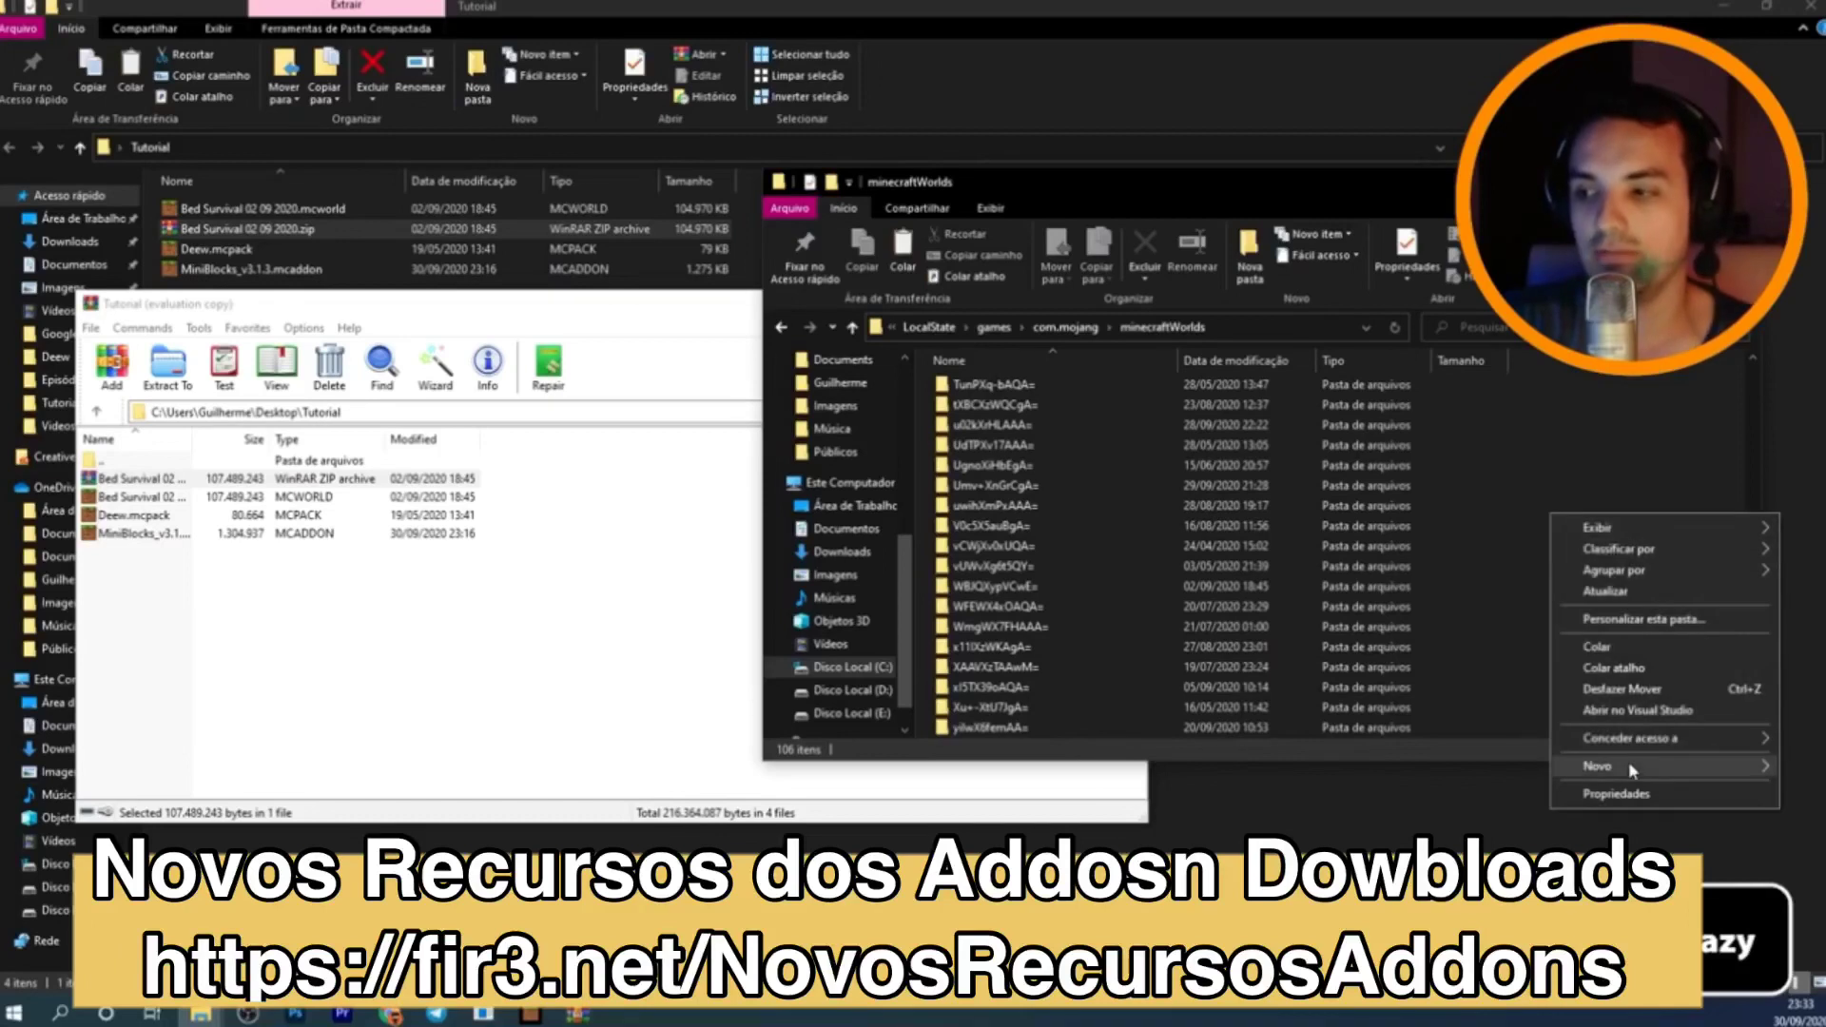
pyautogui.moveTo(1629, 764)
pyautogui.click(1385, 768)
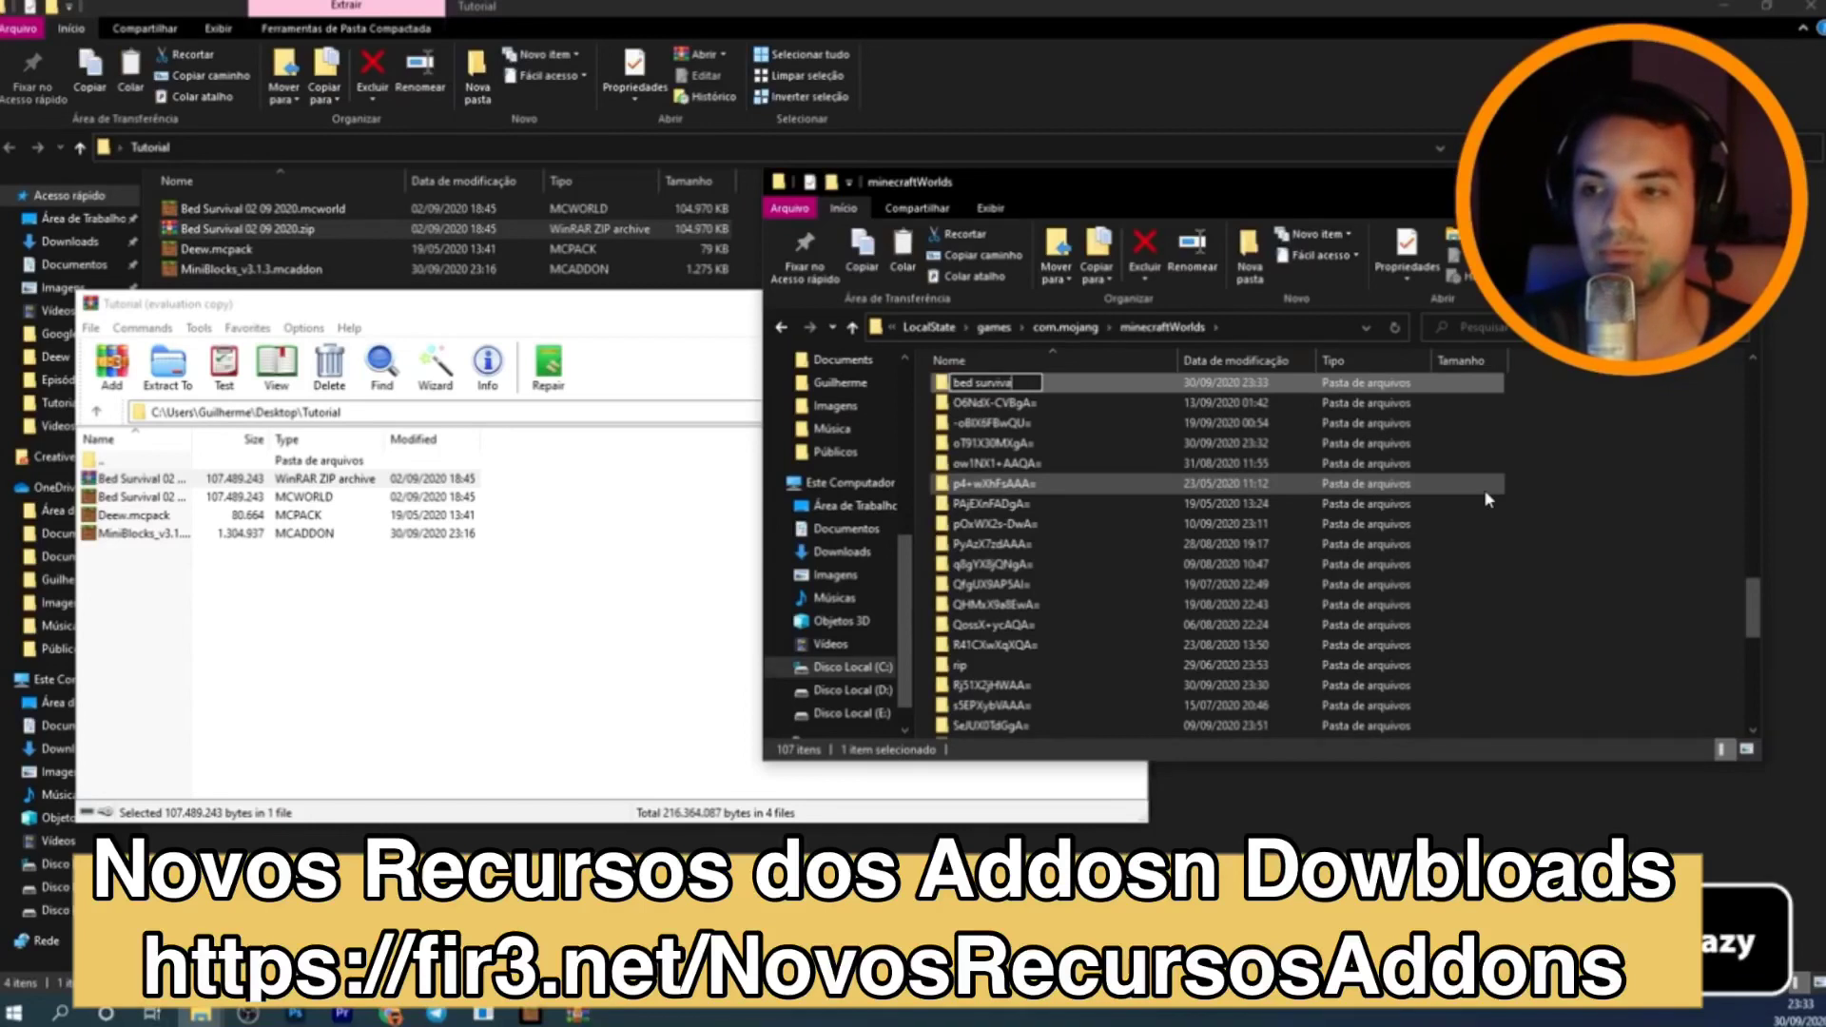
pyautogui.write('bed survival')
pyautogui.press('Return')
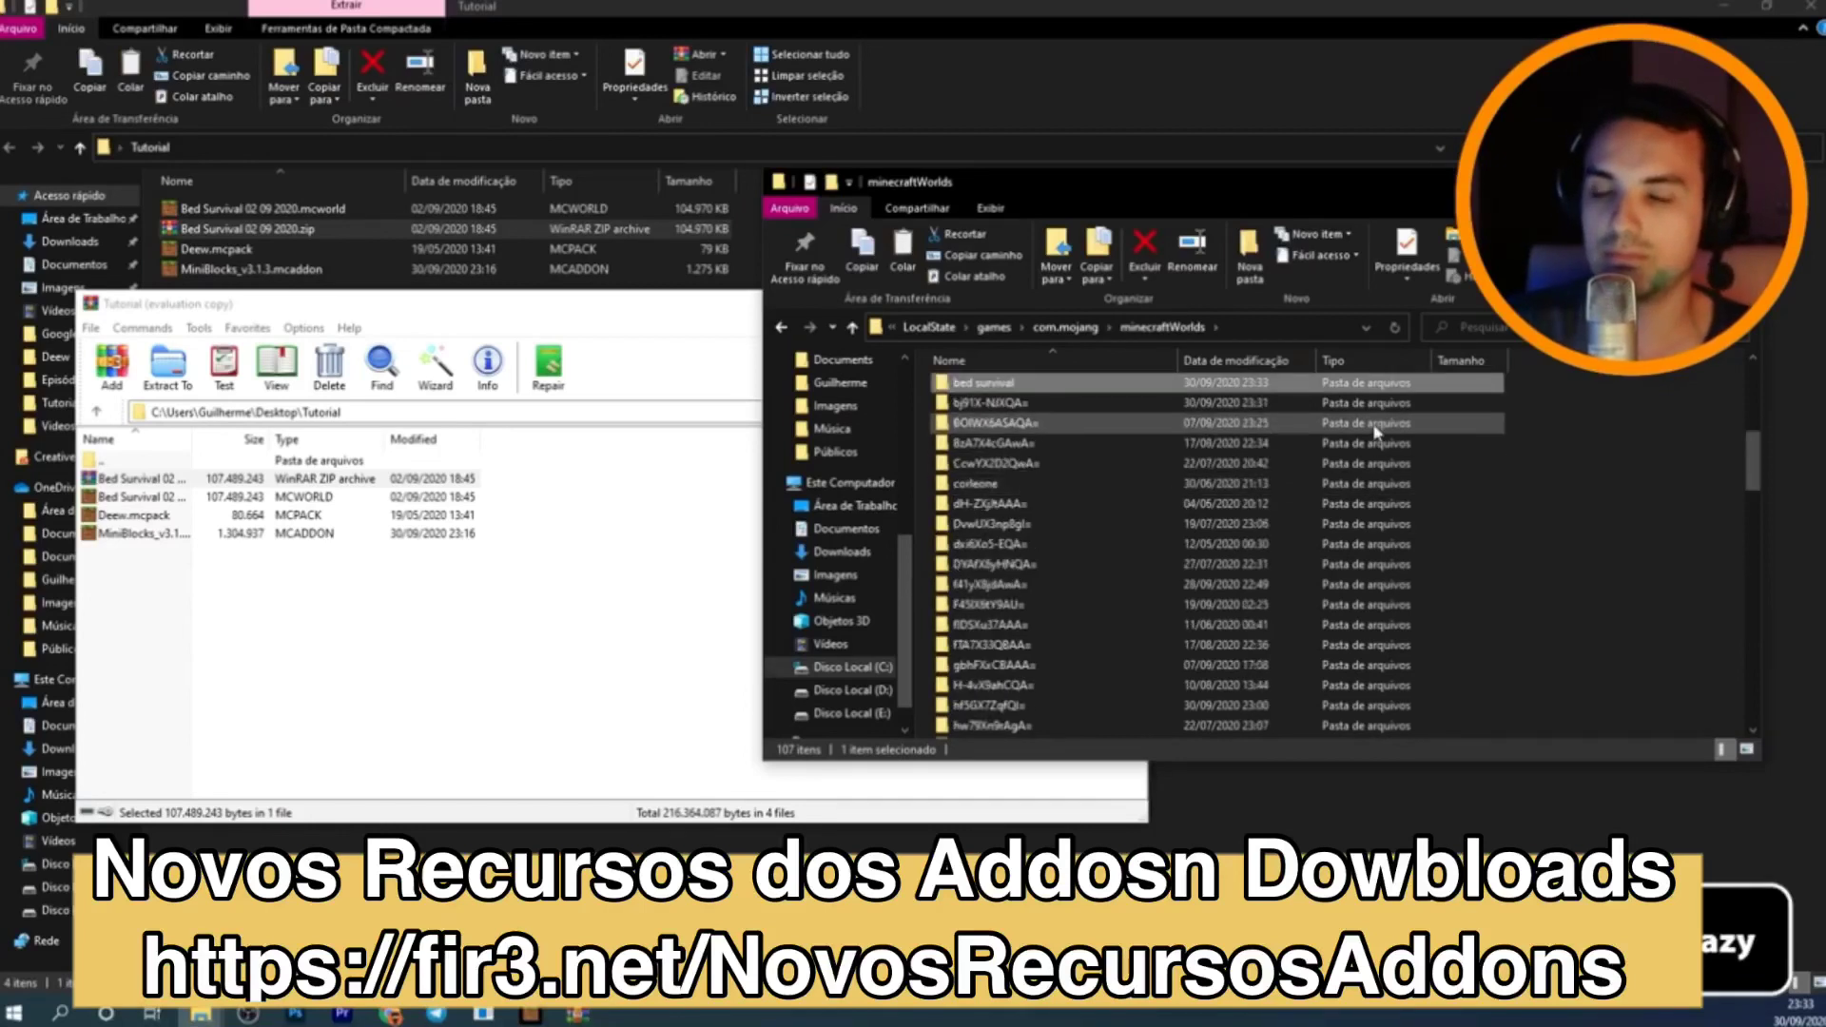
# Extract all contents of Bed Survival 02 09 2020.zip into the bed survival folder.
pyautogui.doubleClick(979, 383)
pyautogui.click(252, 578)
pyautogui.doubleClick(147, 480)
pyautogui.moveTo(180, 658); pyautogui.dragTo(133, 485)
pyautogui.moveTo(133, 485); pyautogui.dragTo(1313, 568)
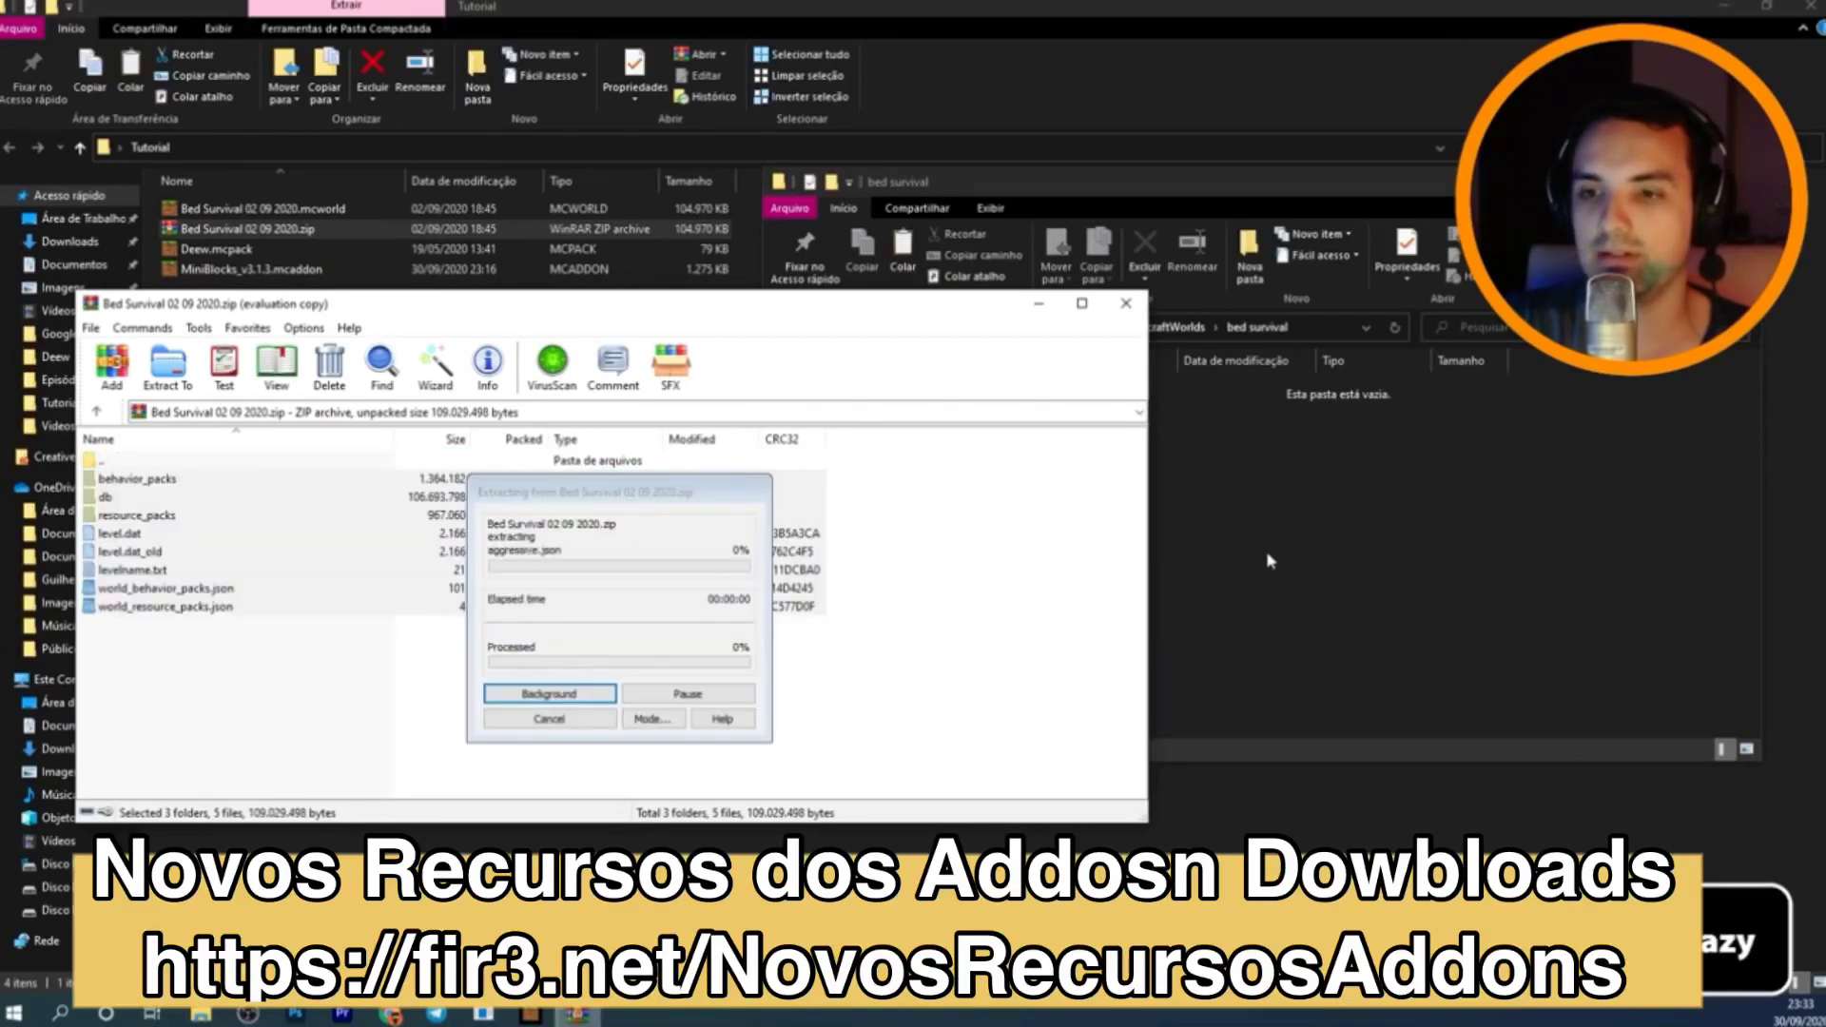
pyautogui.click(901, 595)
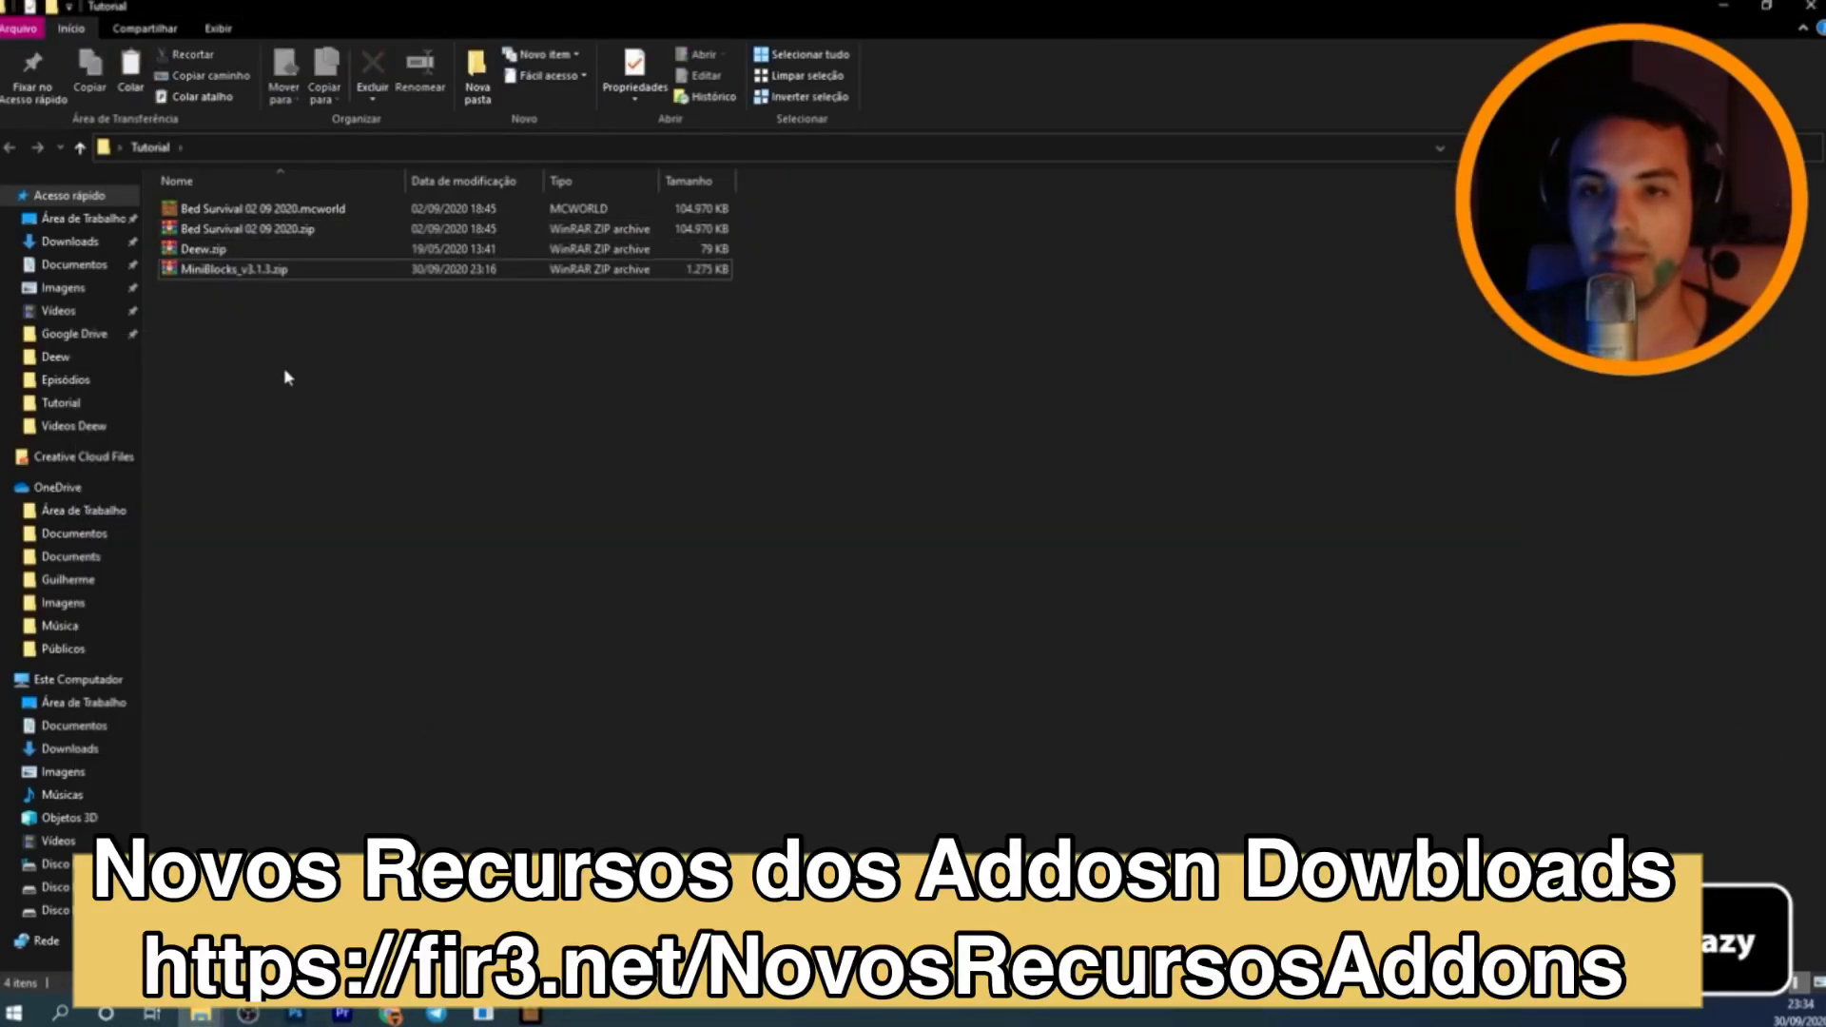
# Open Deew.zip in WinRAR and open its Deew folder to view the pack files.
pyautogui.click(210, 253)
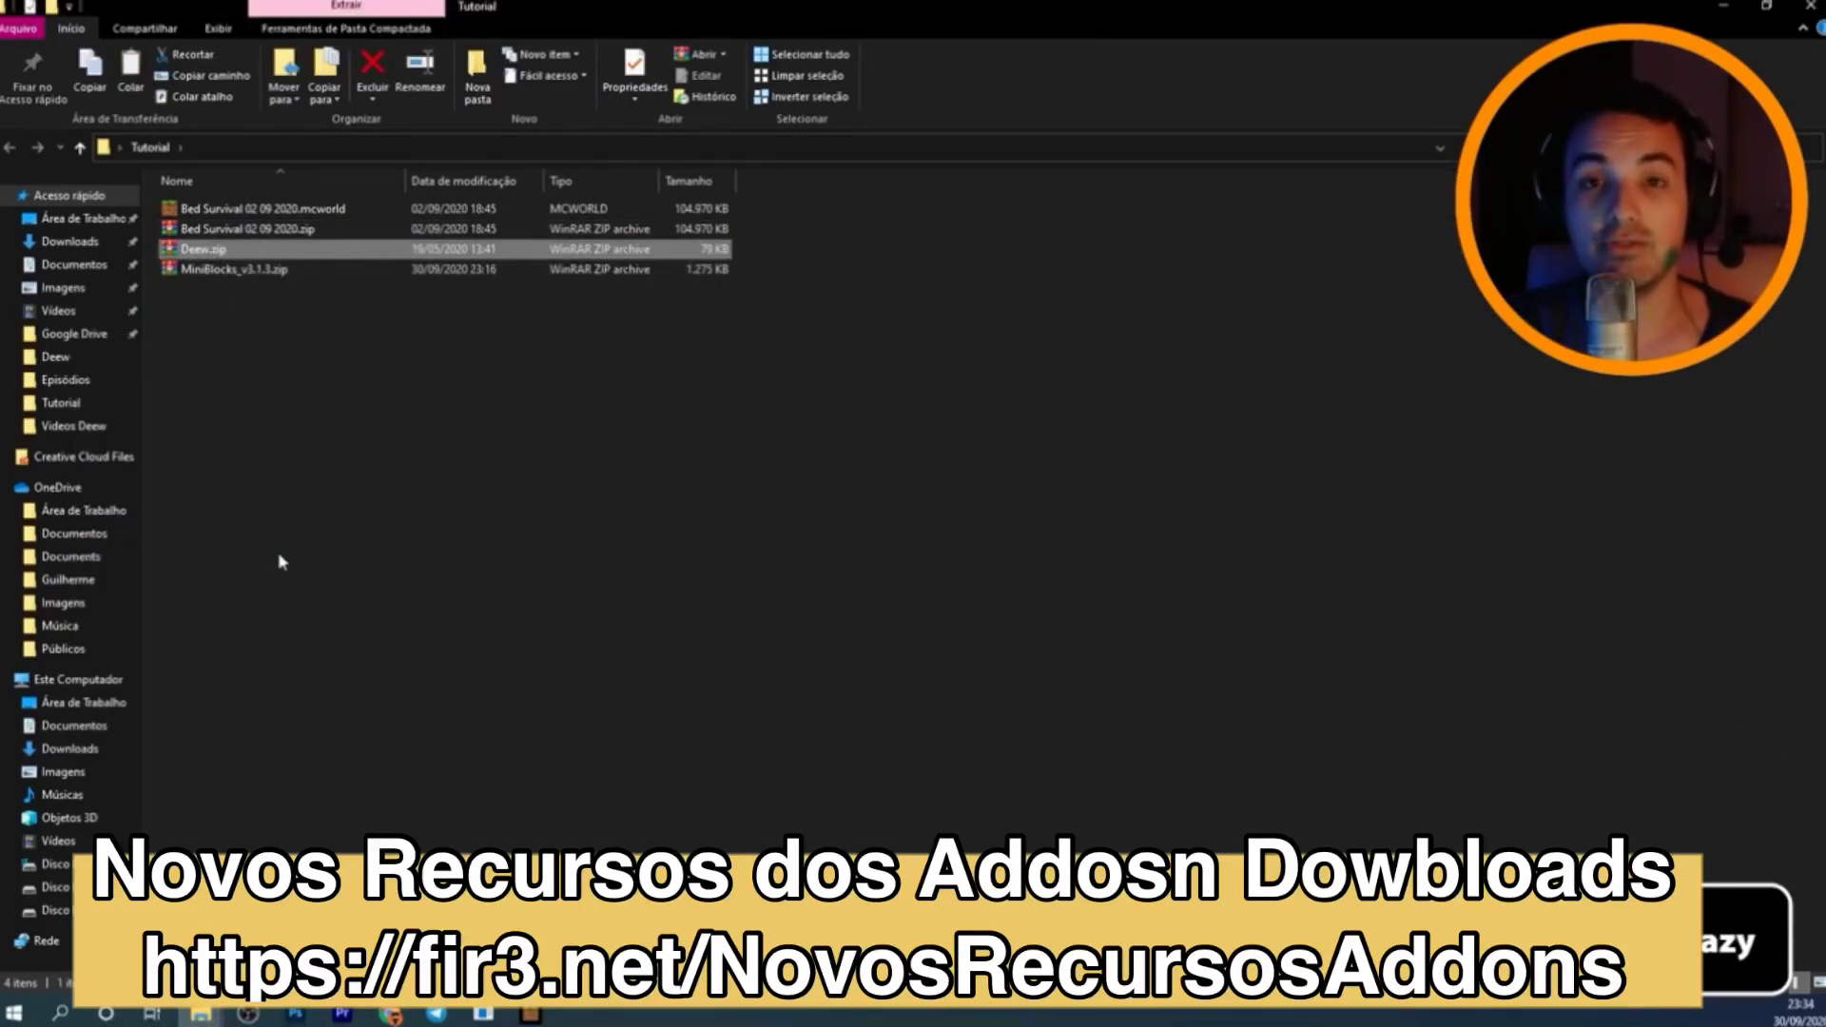
pyautogui.click(202, 1015)
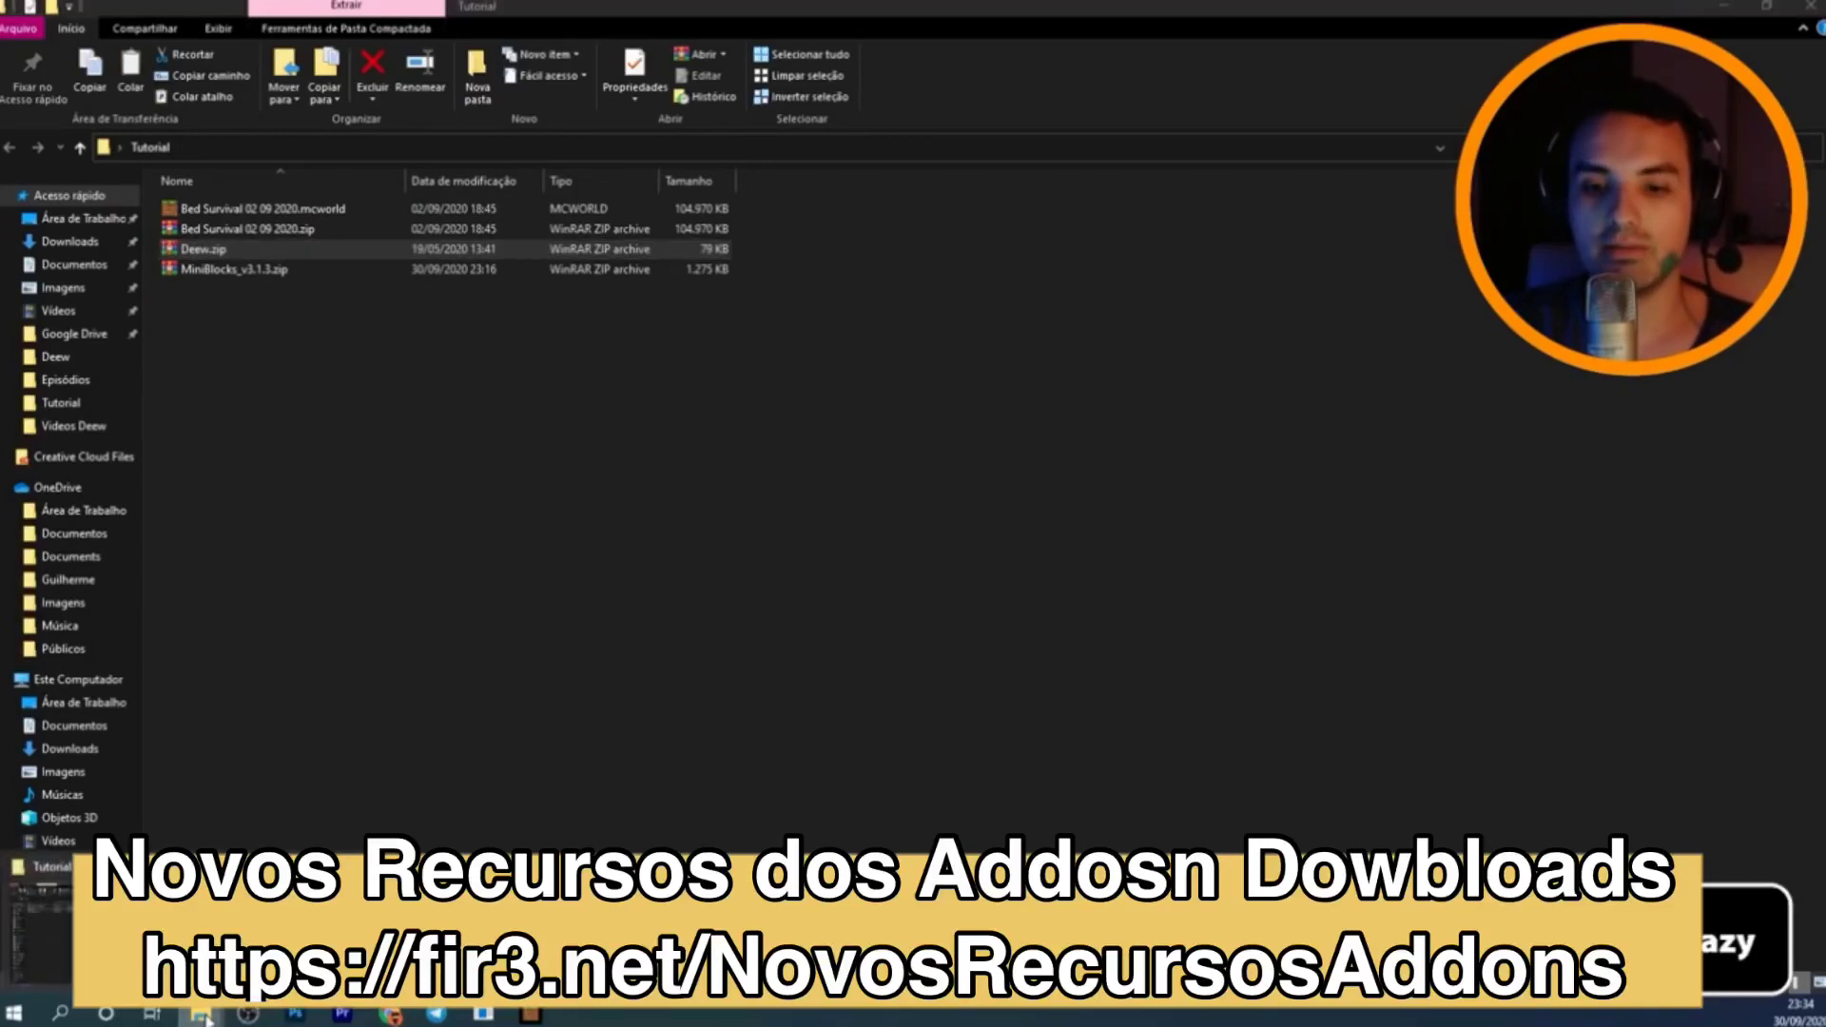
pyautogui.click(213, 251)
pyautogui.doubleClick(215, 253)
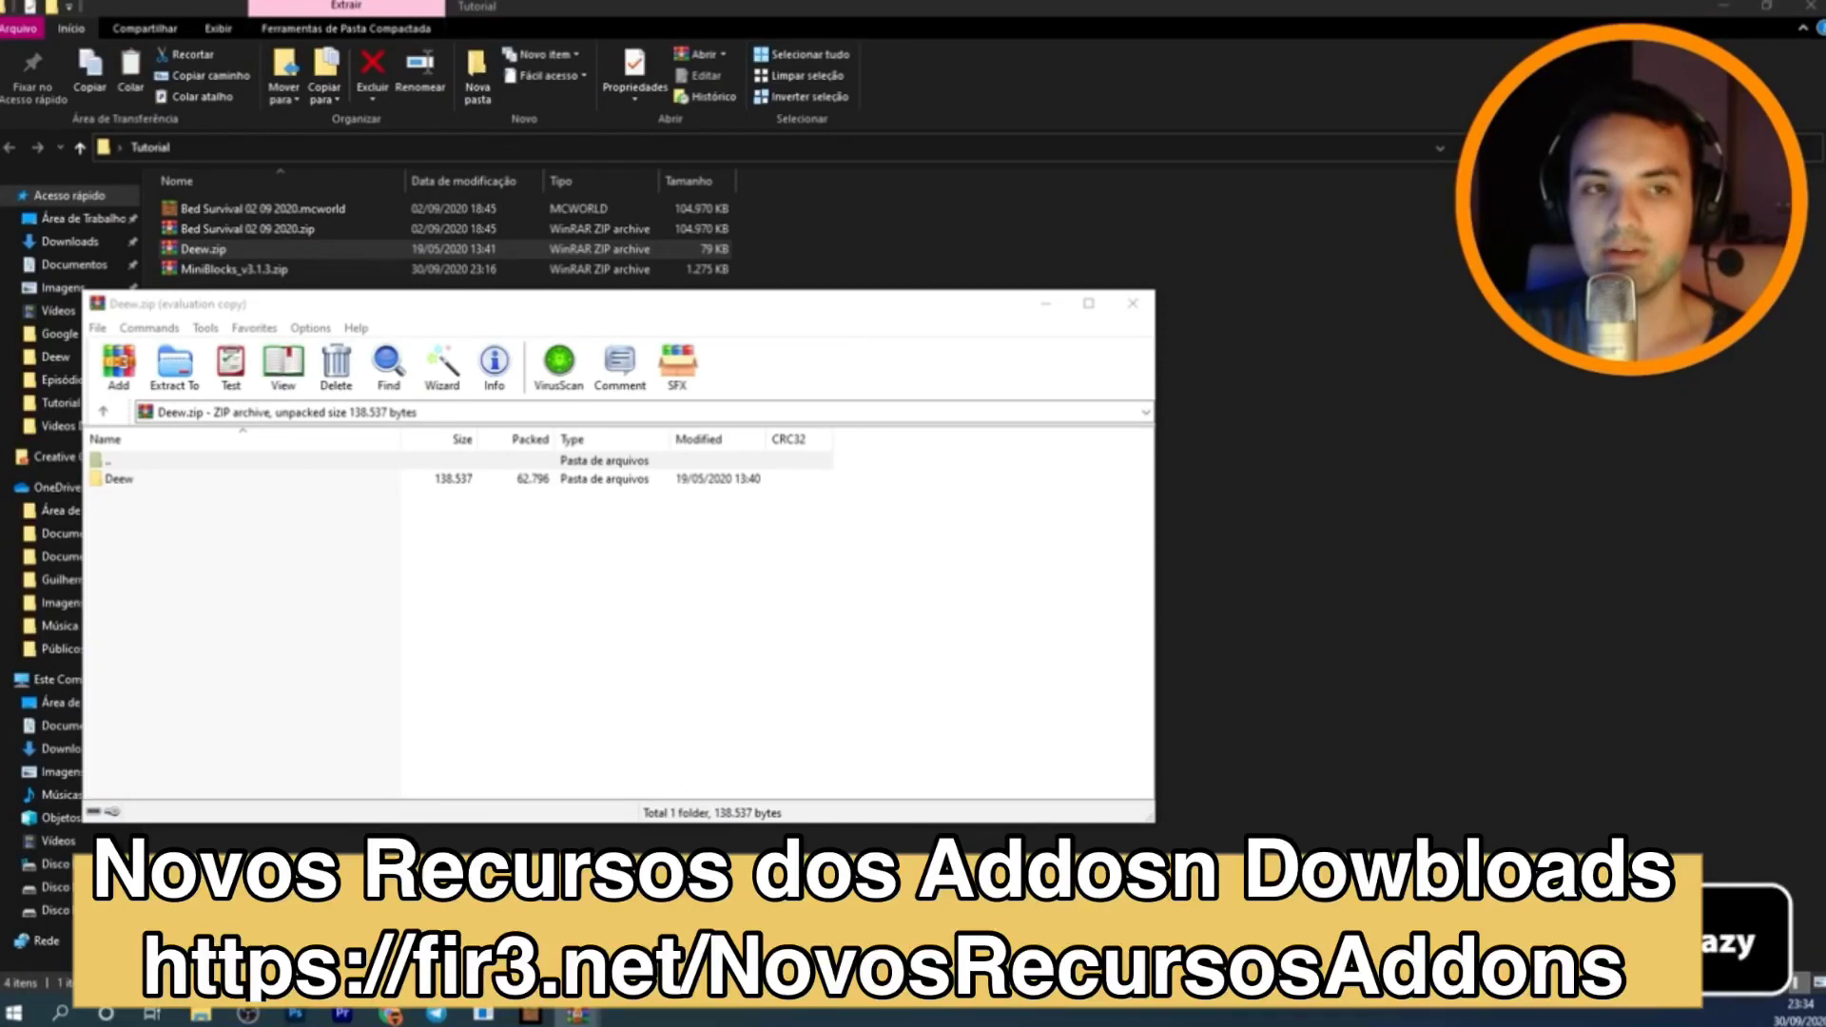
pyautogui.doubleClick(143, 481)
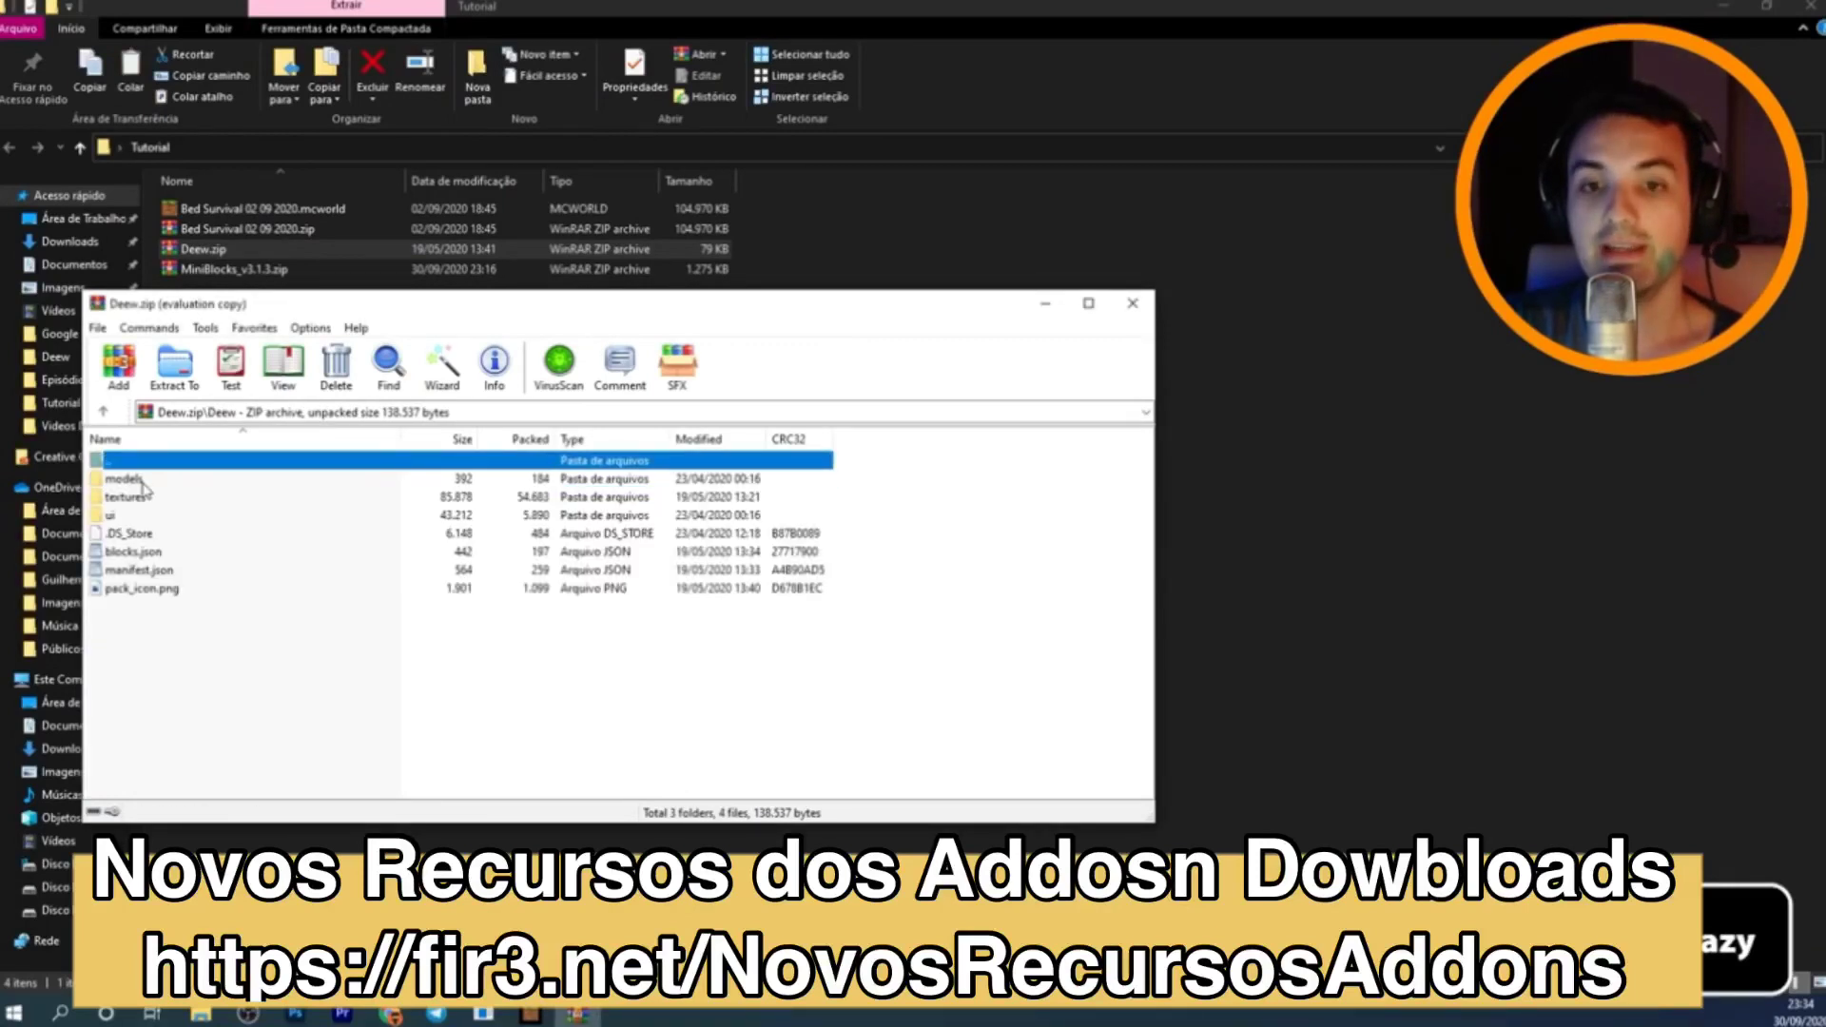
pyautogui.moveTo(162, 697); pyautogui.dragTo(126, 483)
pyautogui.click(185, 677)
# Bring up the com.mojang folder window beside the Deew.zip archive and open the resource_packs folder.
pyautogui.click(201, 1014)
pyautogui.click(71, 928)
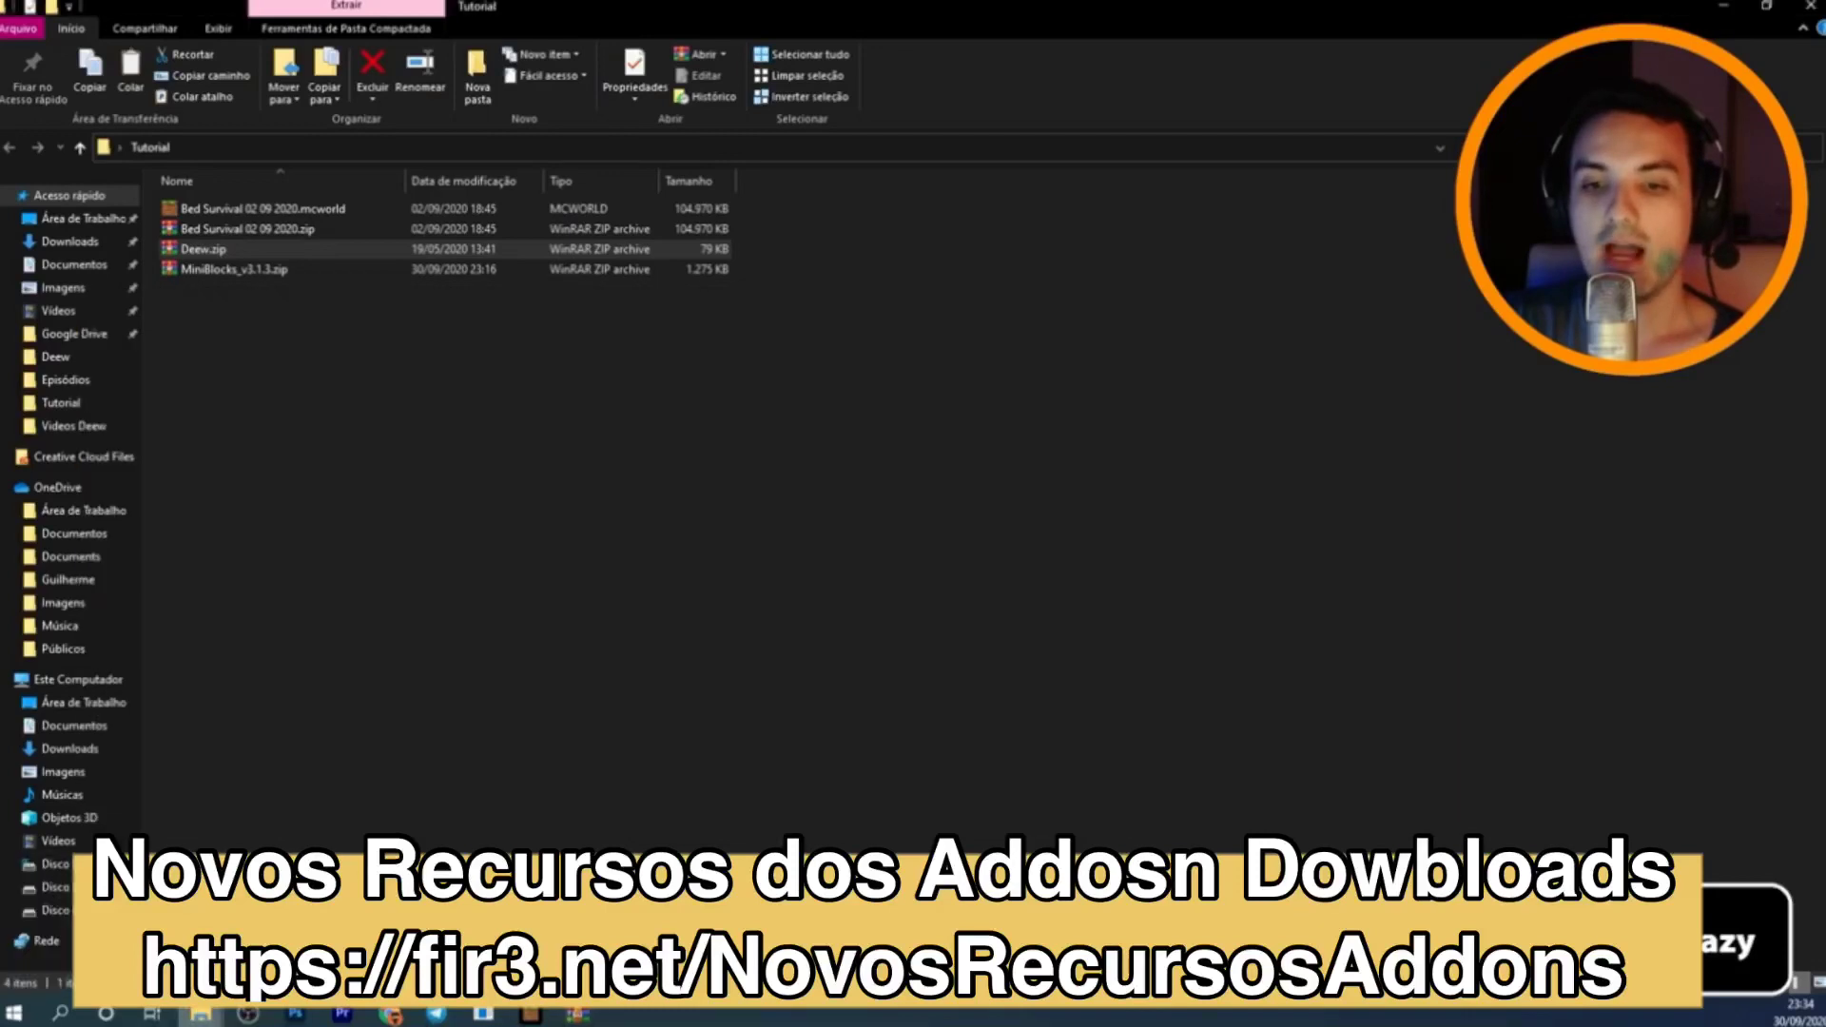
pyautogui.click(201, 1014)
pyautogui.click(295, 927)
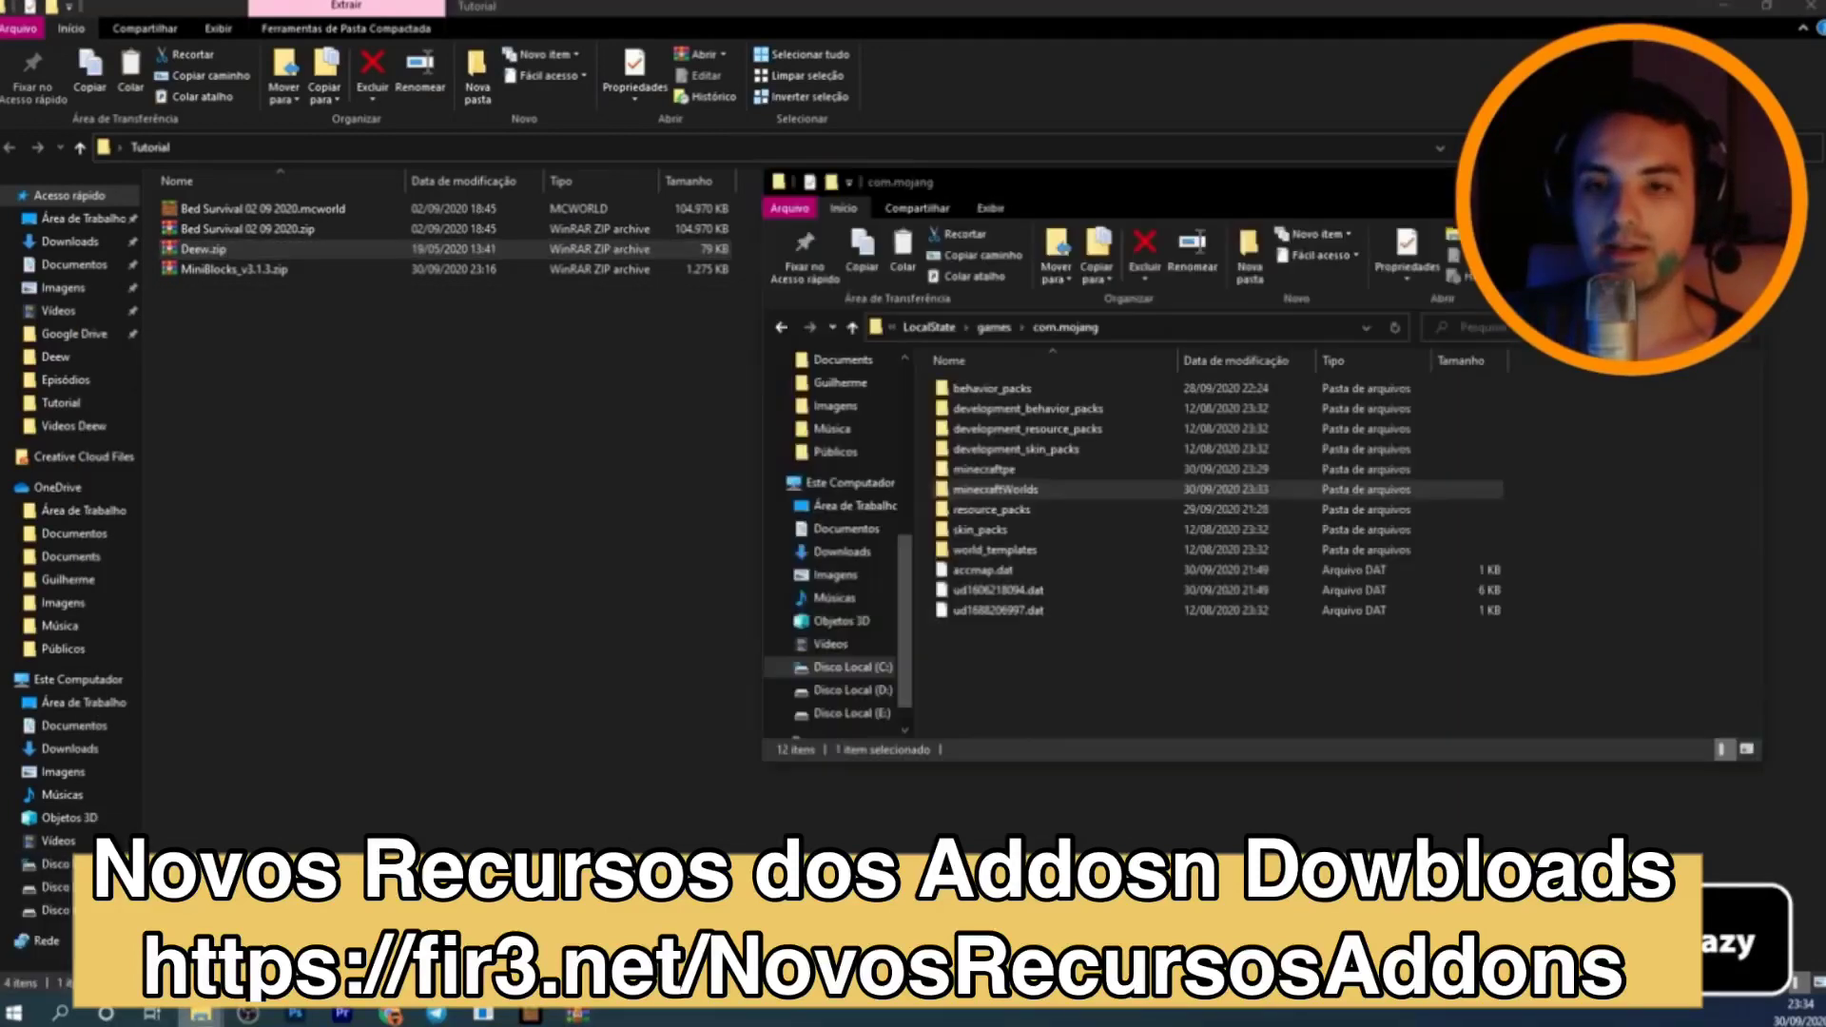
pyautogui.click(577, 1014)
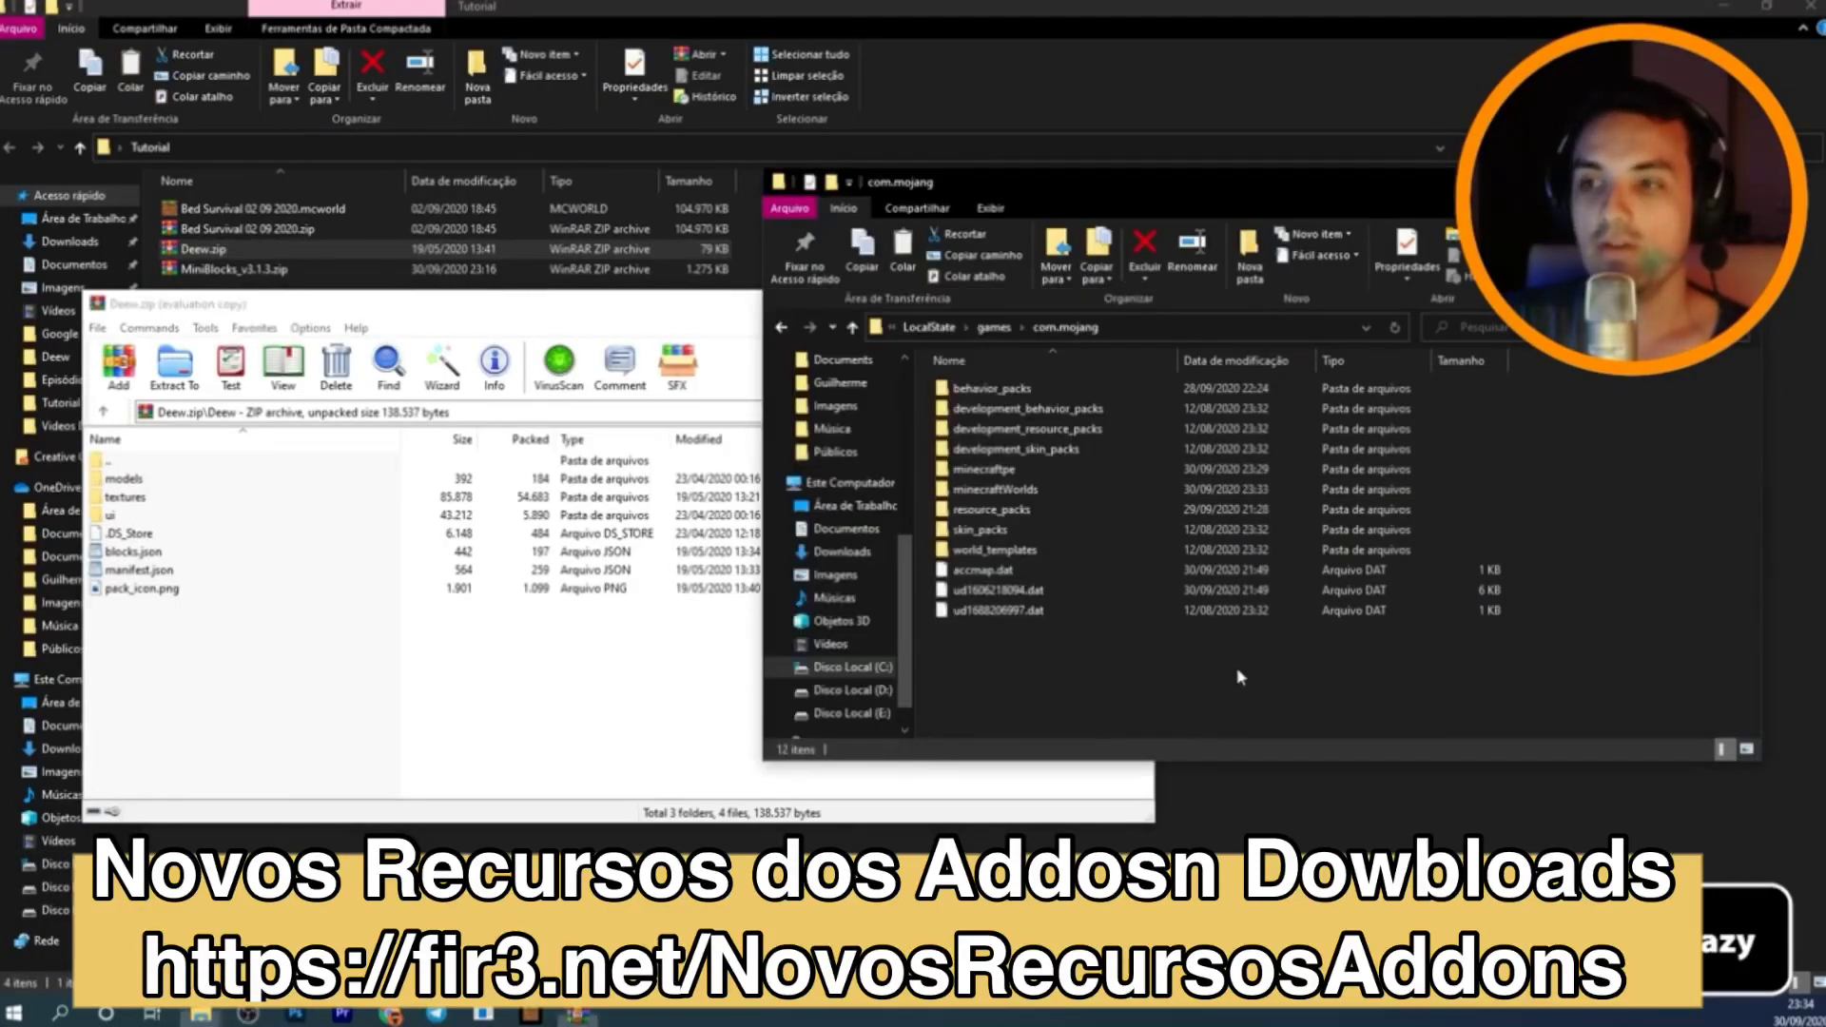
pyautogui.click(1236, 666)
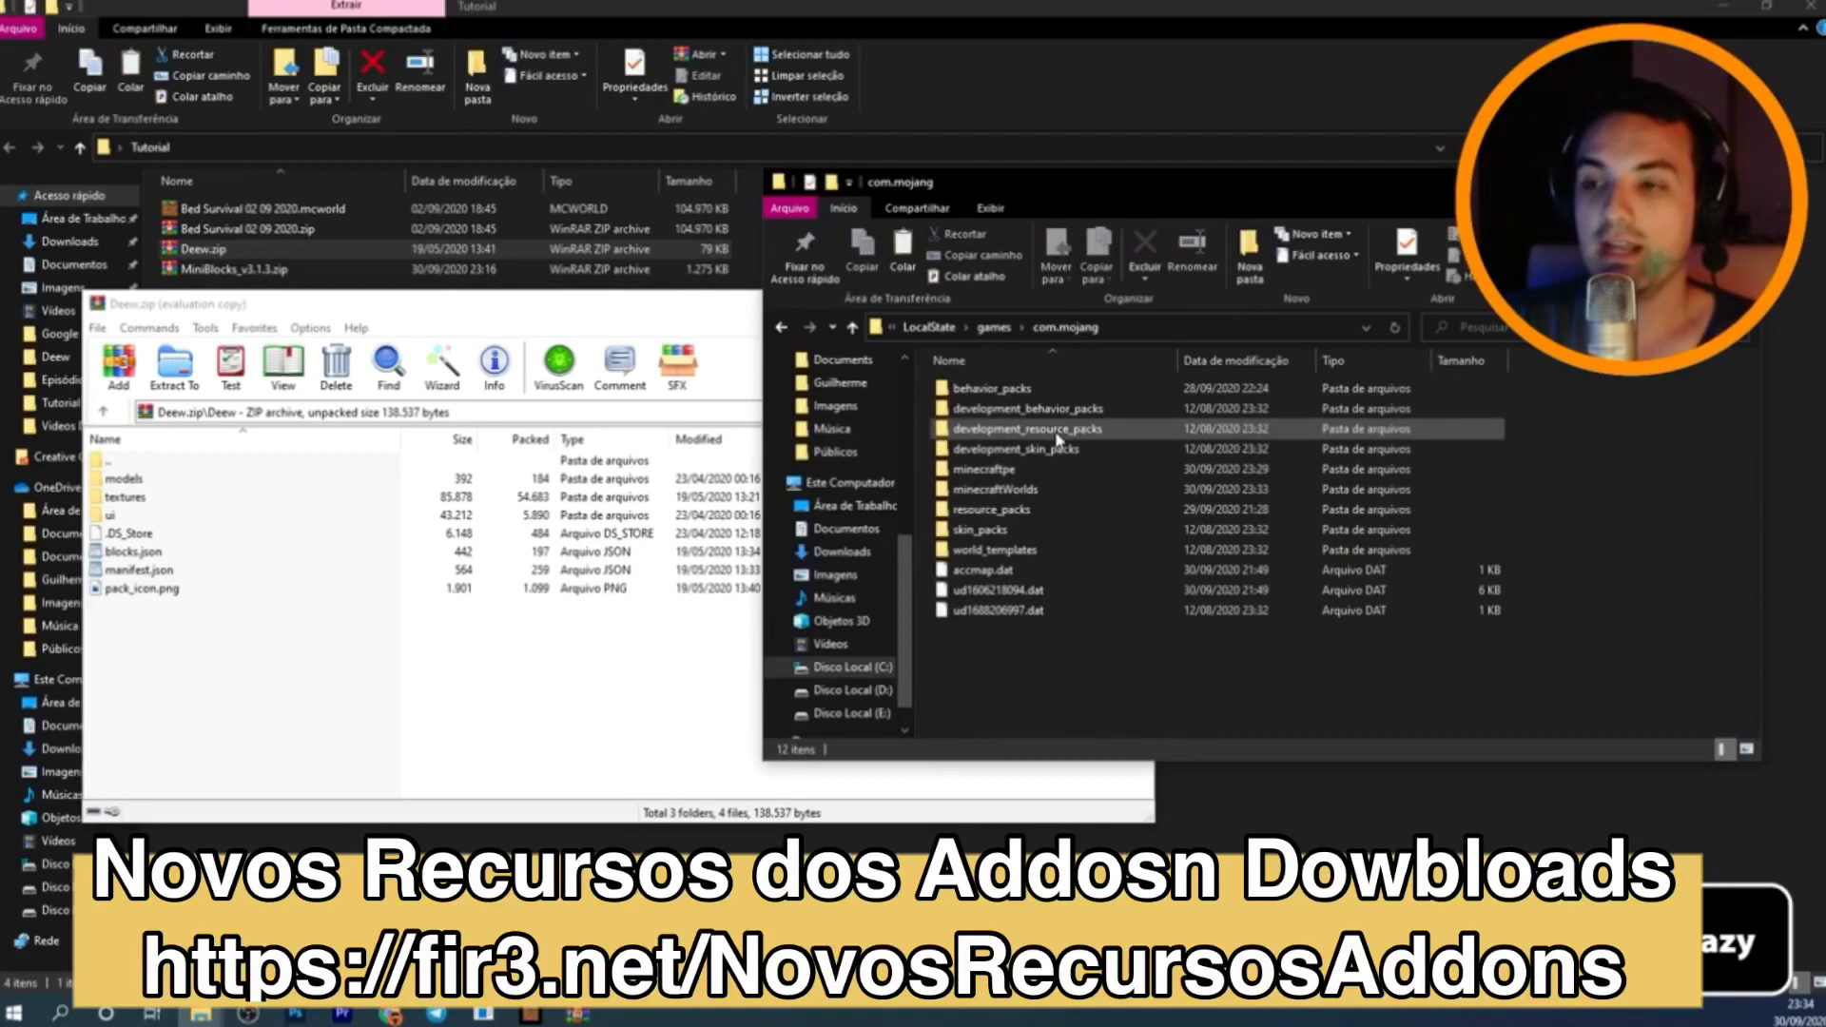
pyautogui.doubleClick(980, 510)
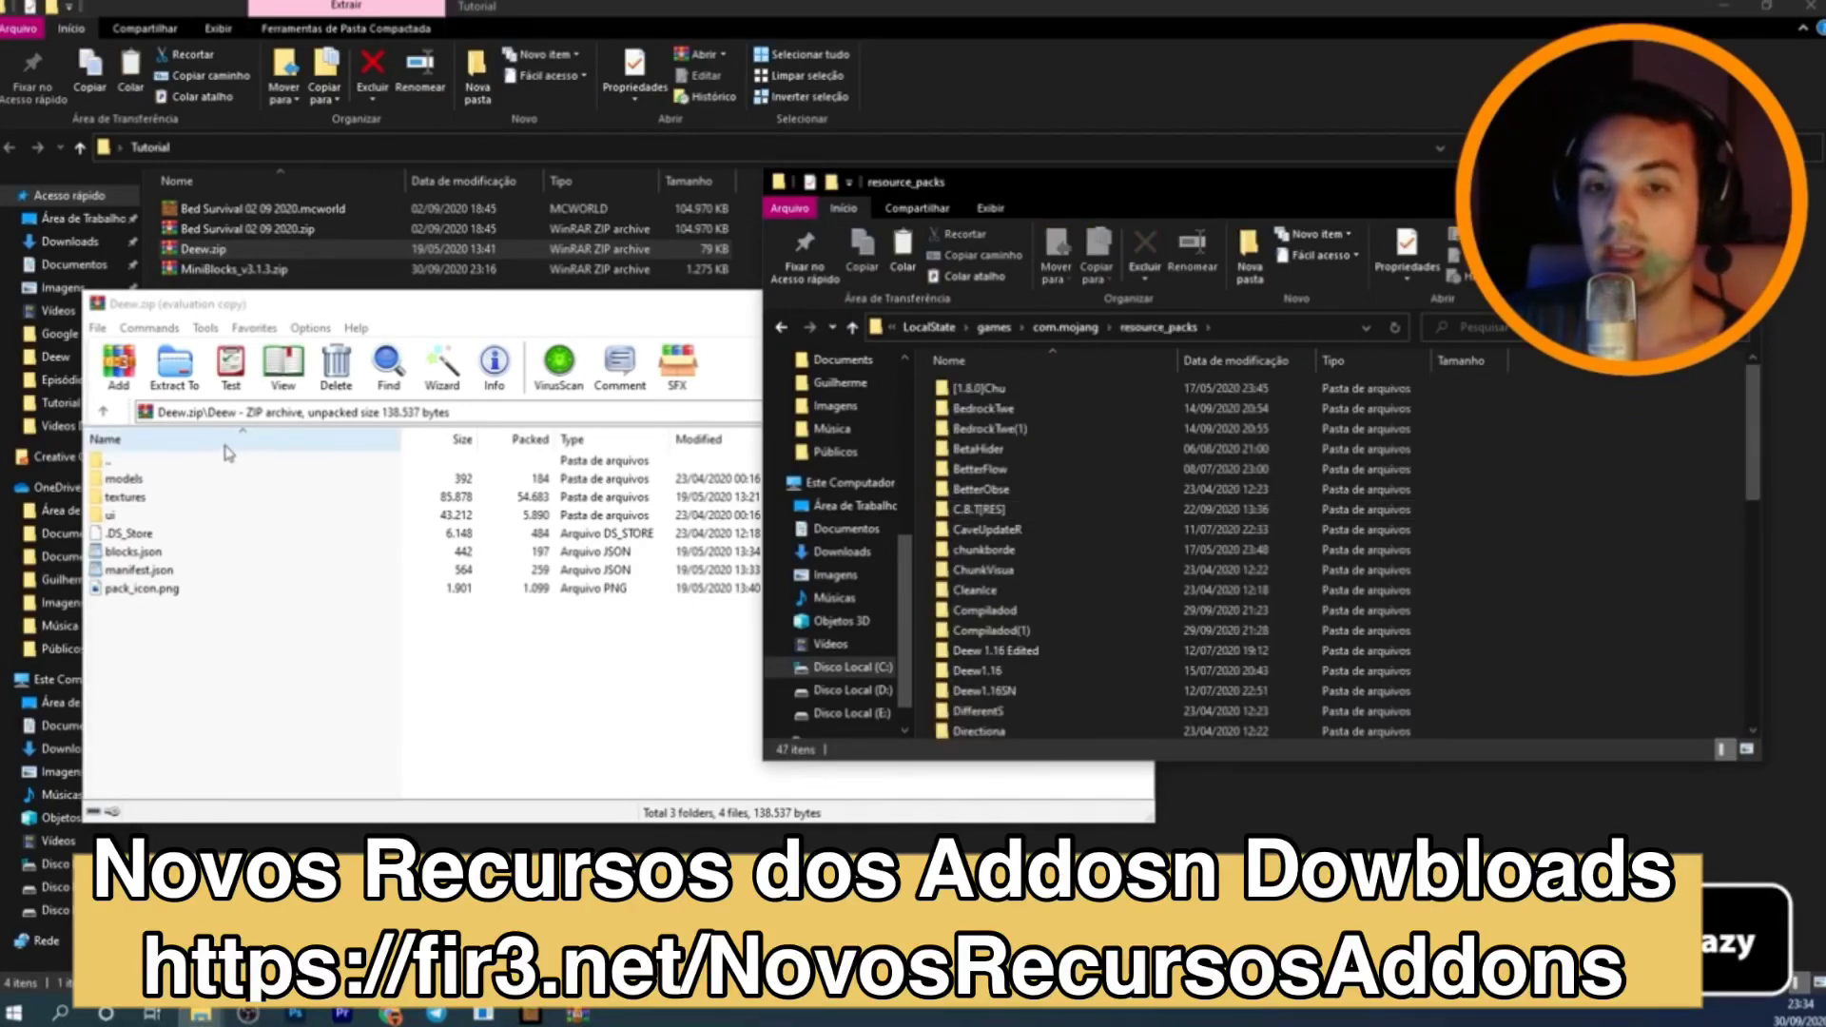
# Go back to the root of Deew.zip and extract the whole Deew folder into resource_packs.
pyautogui.click(185, 465)
pyautogui.doubleClick(185, 462)
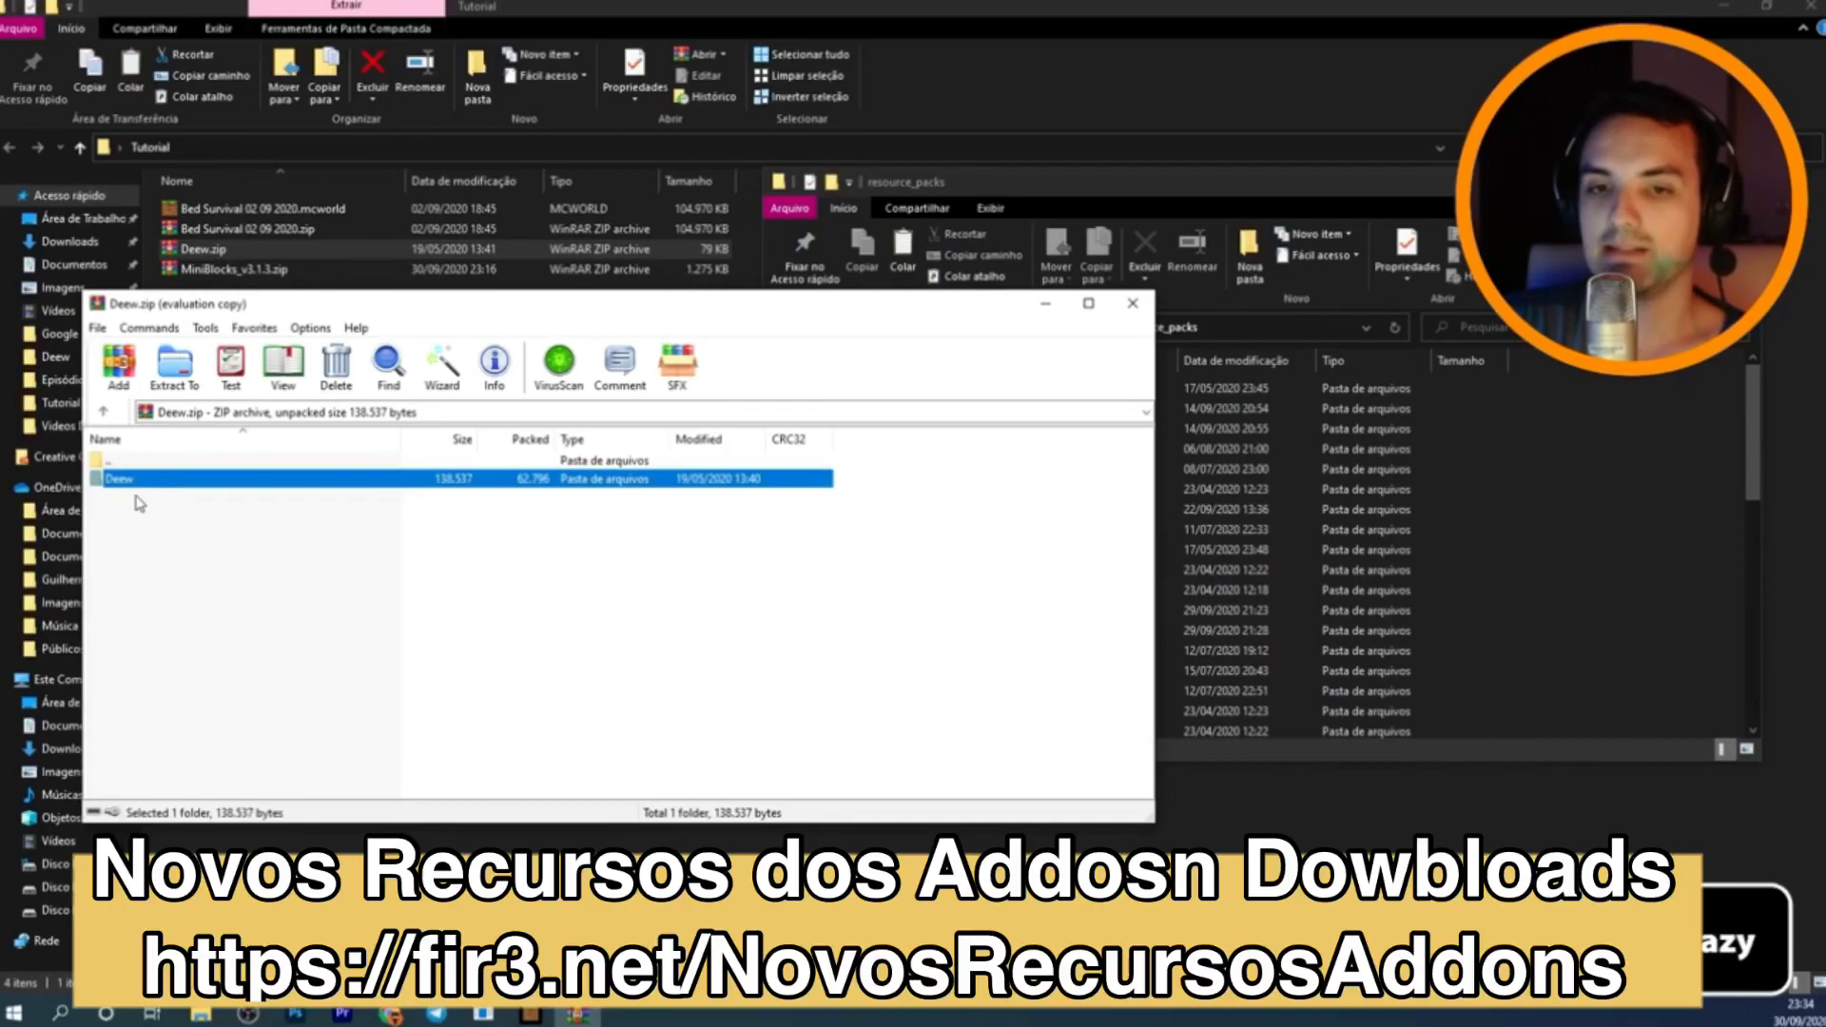
pyautogui.click(1237, 594)
pyautogui.scroll(-3, 1104, 533)
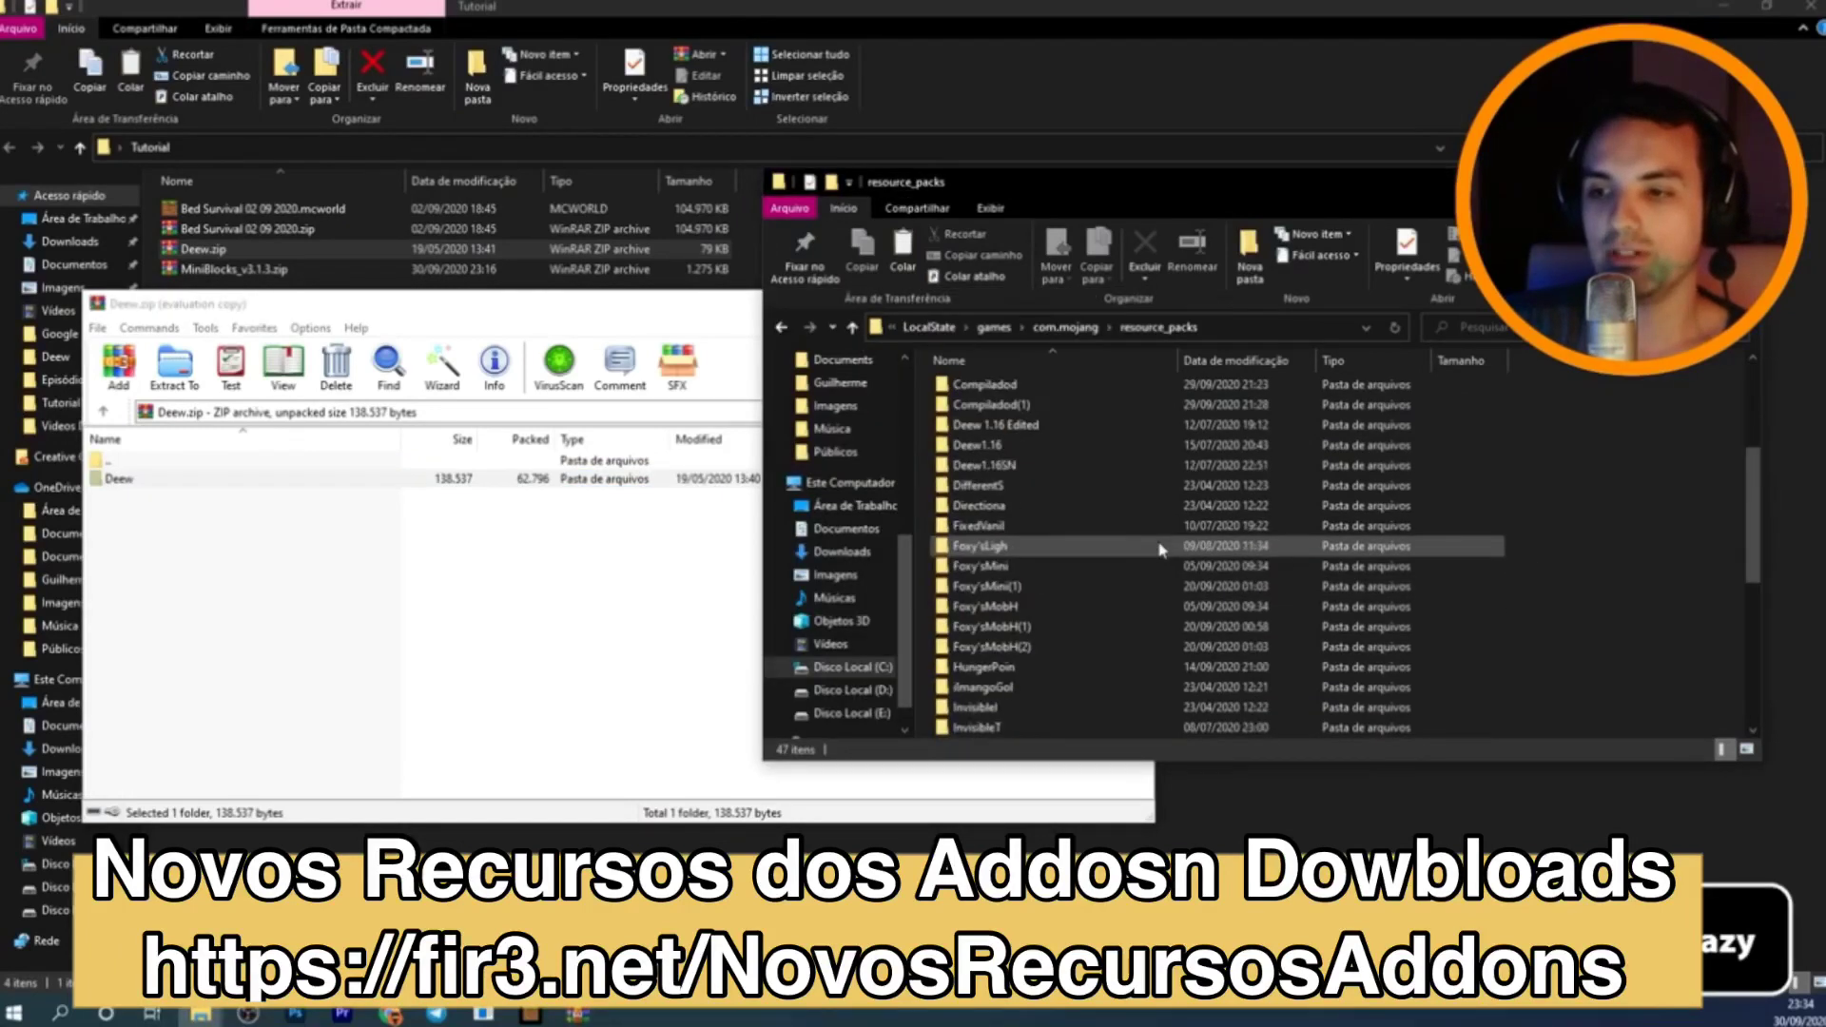
pyautogui.click(188, 484)
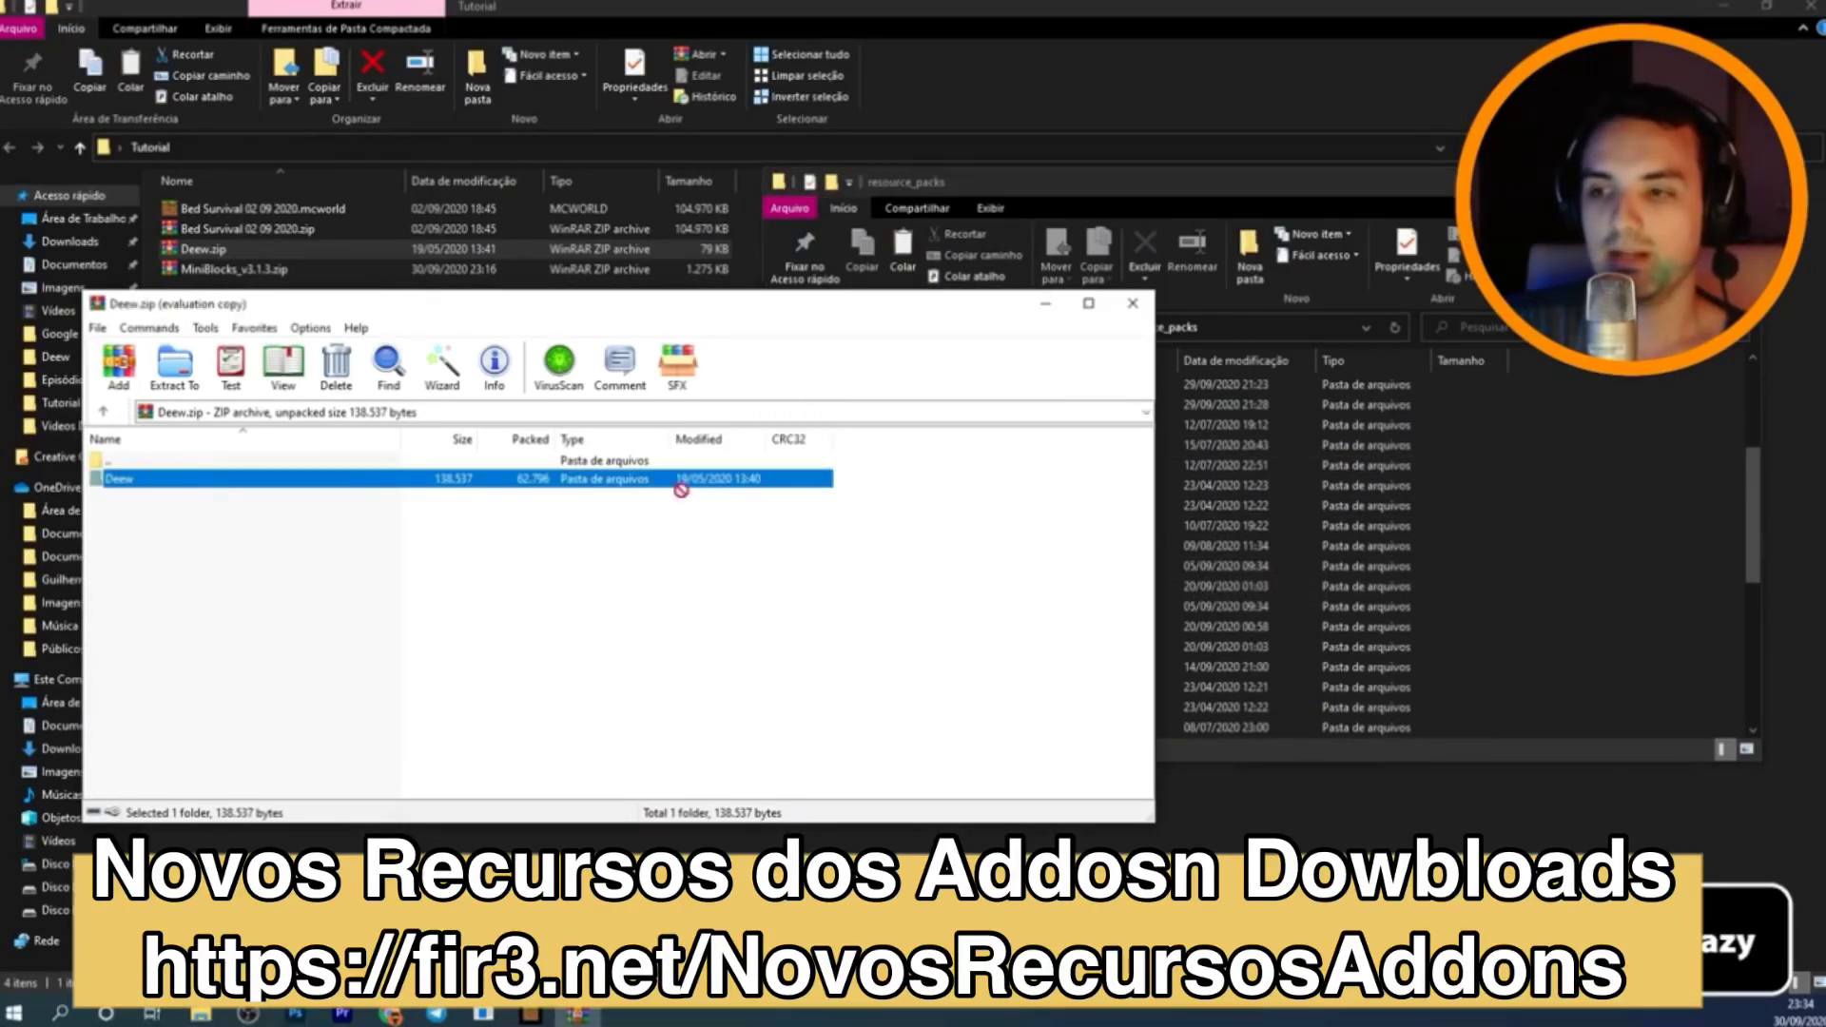
pyautogui.moveTo(1598, 523); pyautogui.dragTo(1598, 525)
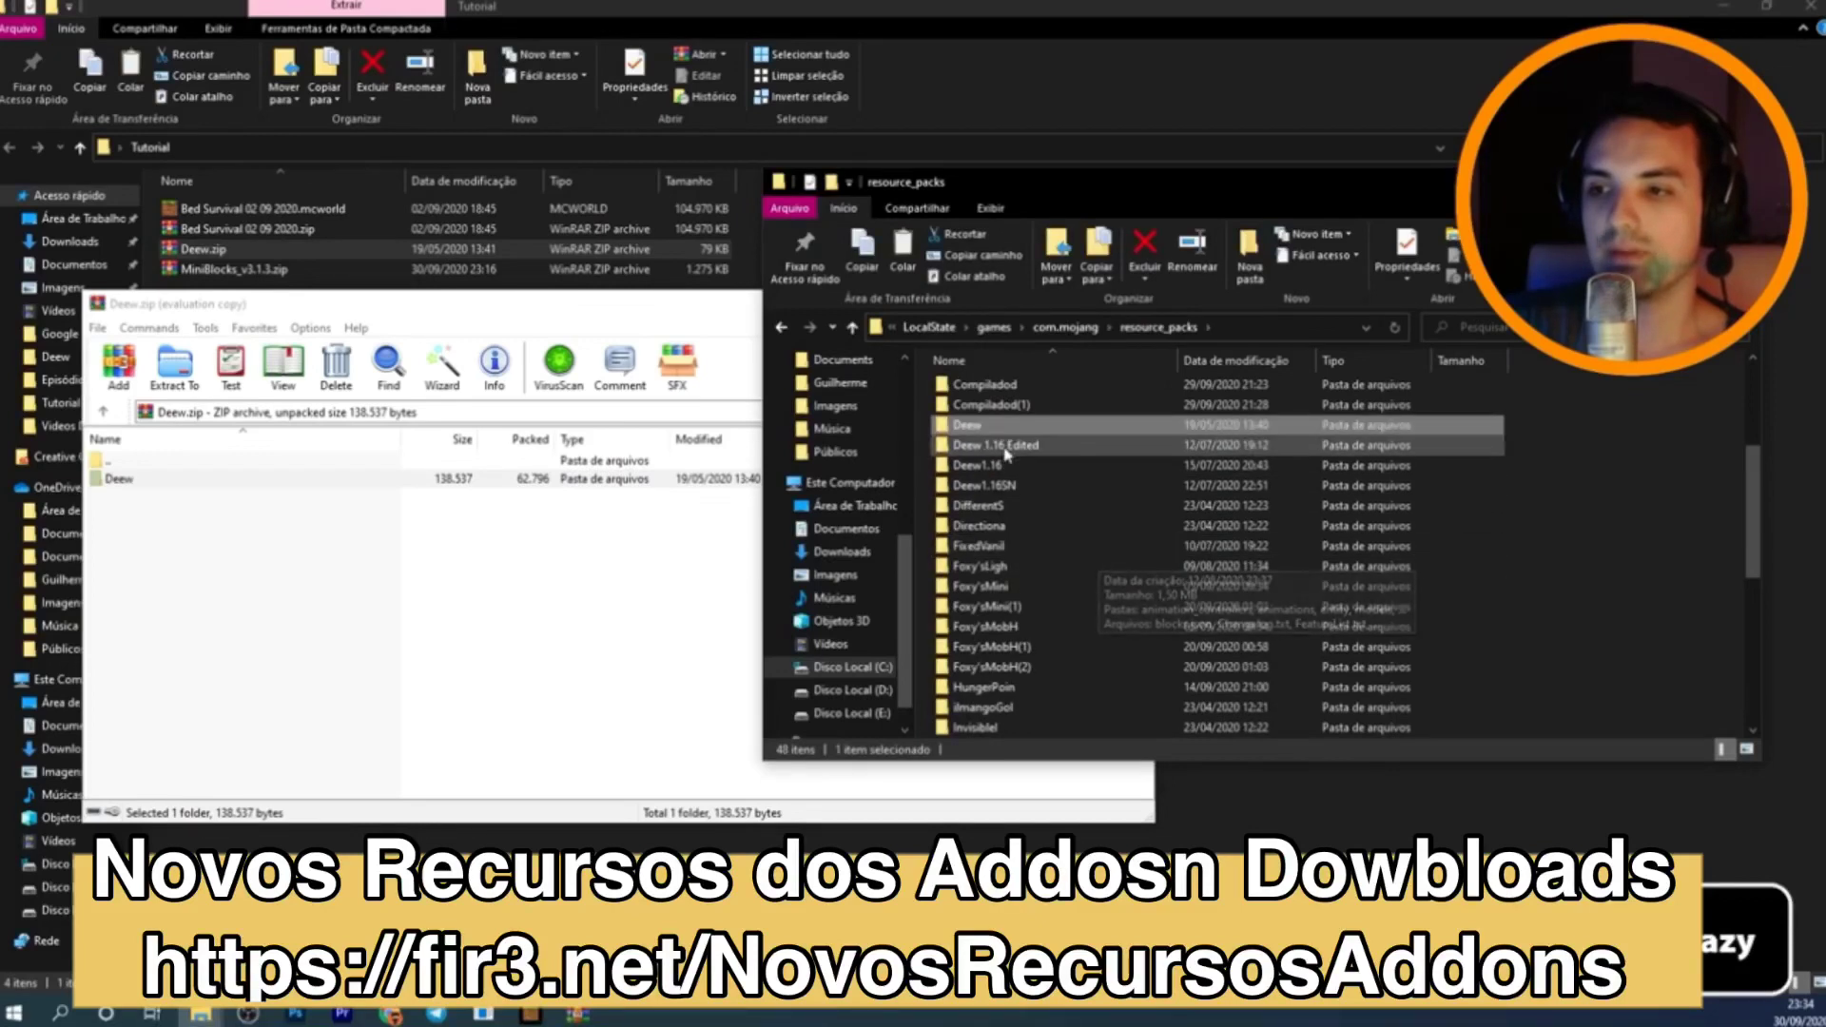
# Check the contents of the extracted Deew folder, and return to com.mojang.
pyautogui.doubleClick(999, 434)
pyautogui.moveTo(1009, 613); pyautogui.dragTo(951, 386)
pyautogui.click(1158, 327)
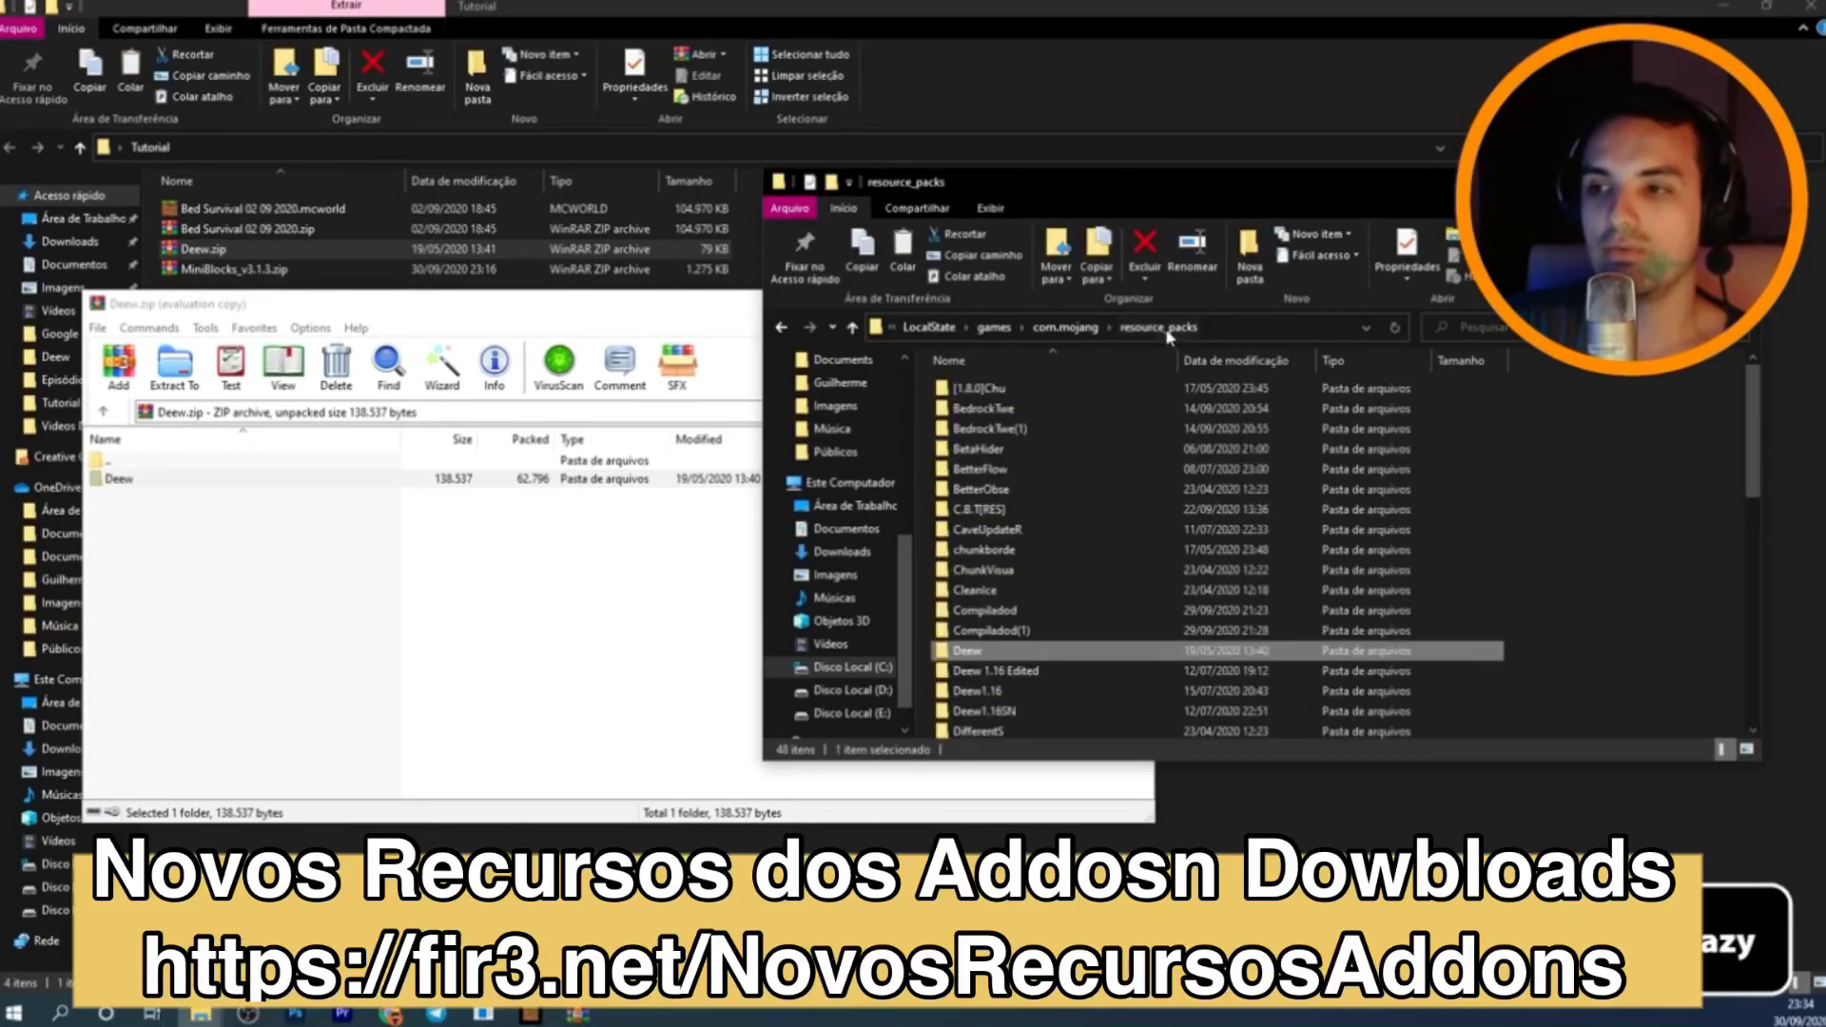
pyautogui.click(1066, 327)
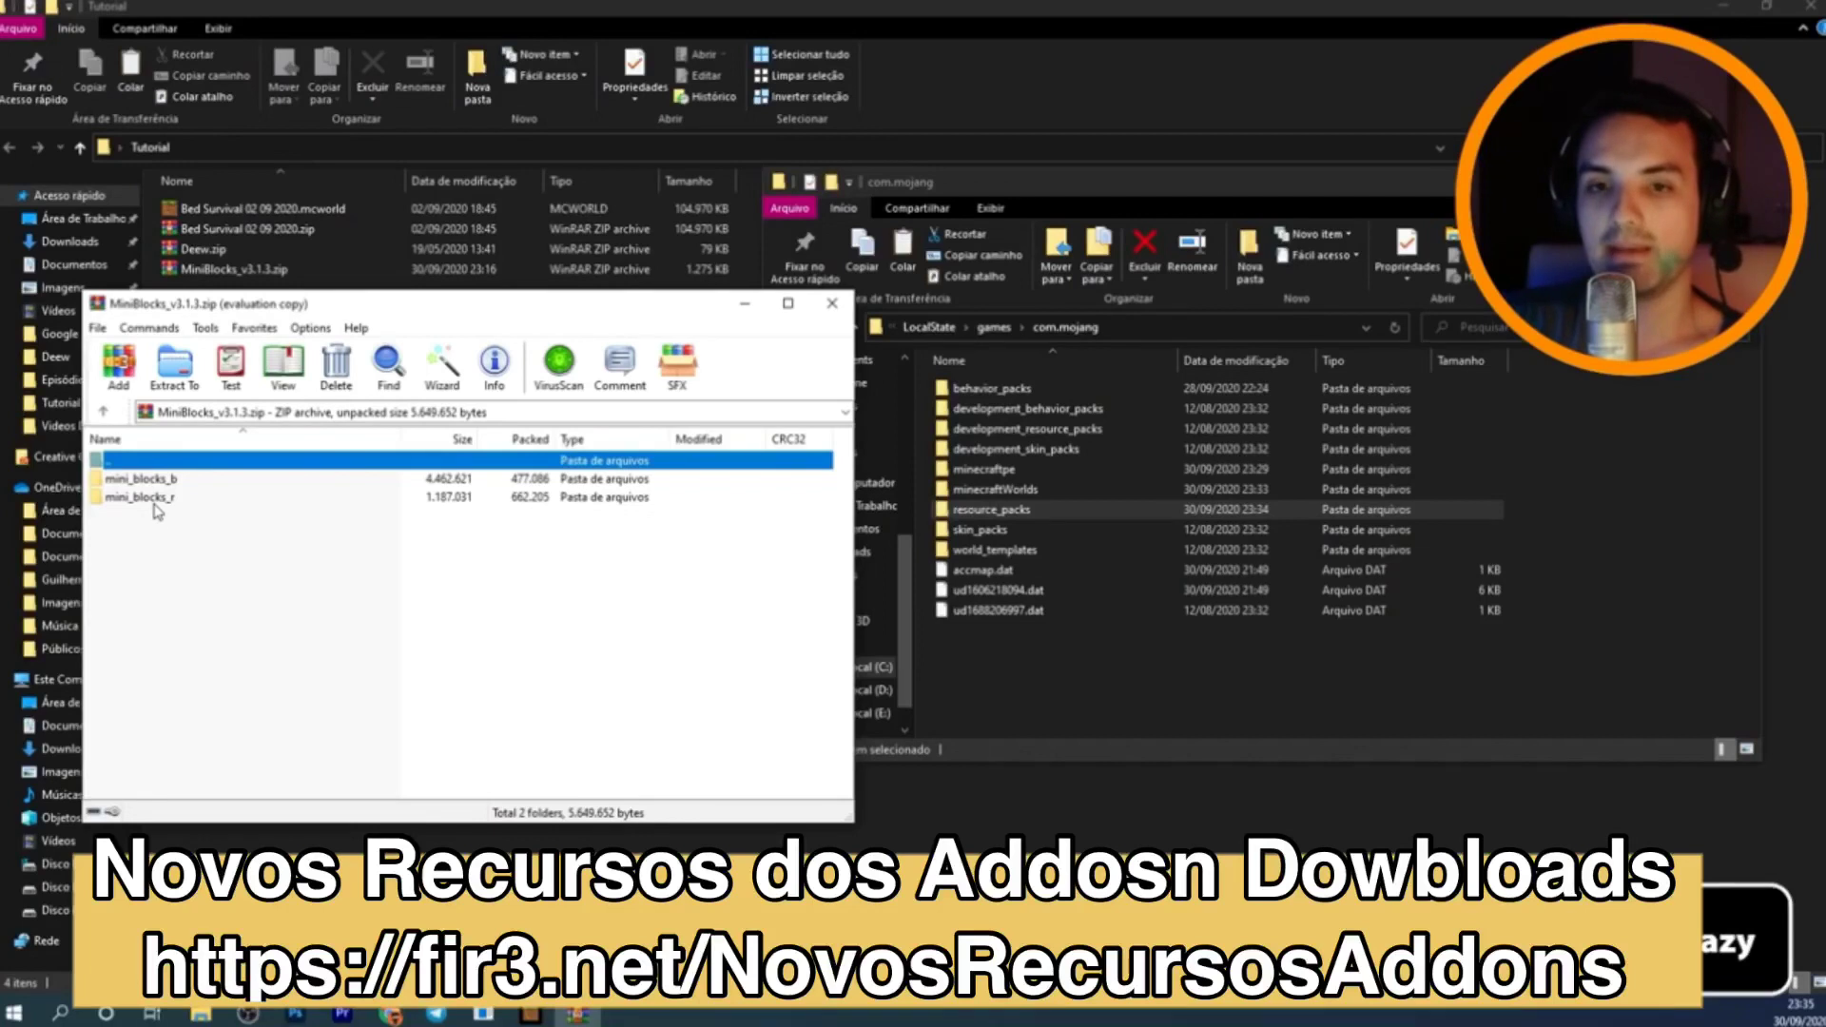
# Extract the mini_blocks_b folder from MiniBlocks_v3.1.3.zip into the behavior_packs folder of com.mojang.
pyautogui.click(164, 482)
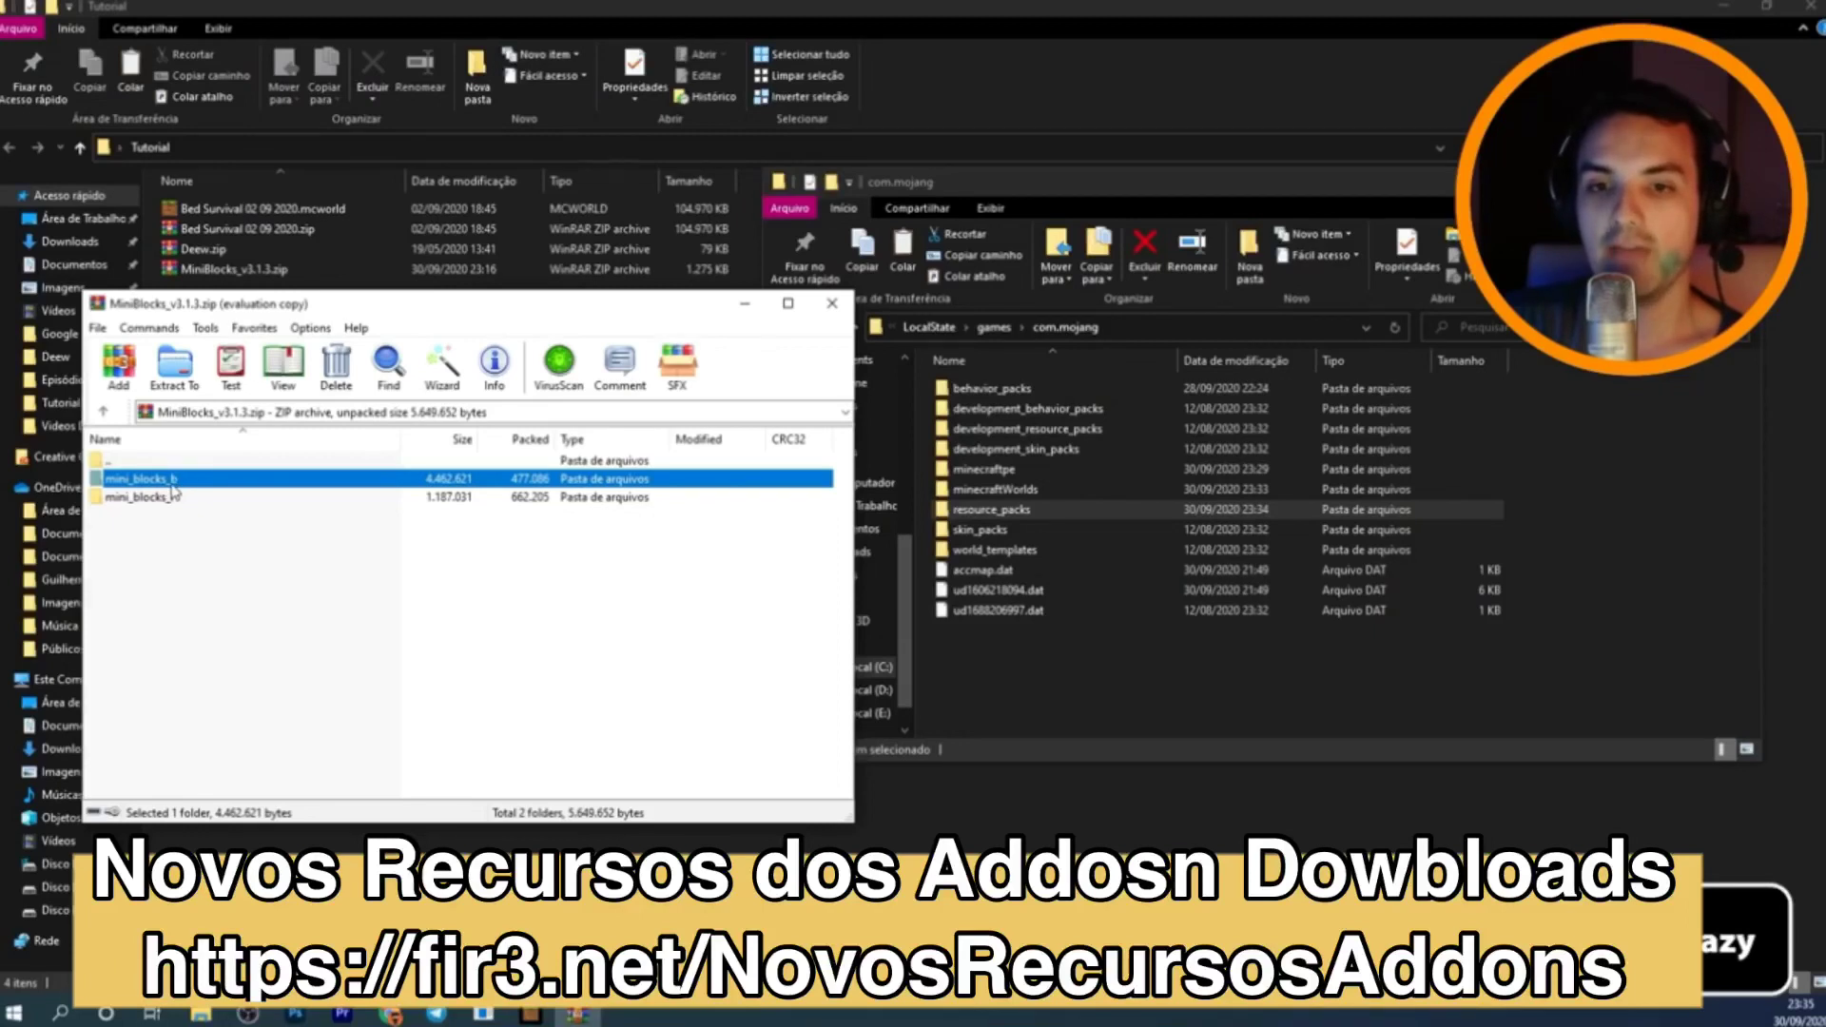
pyautogui.click(1103, 704)
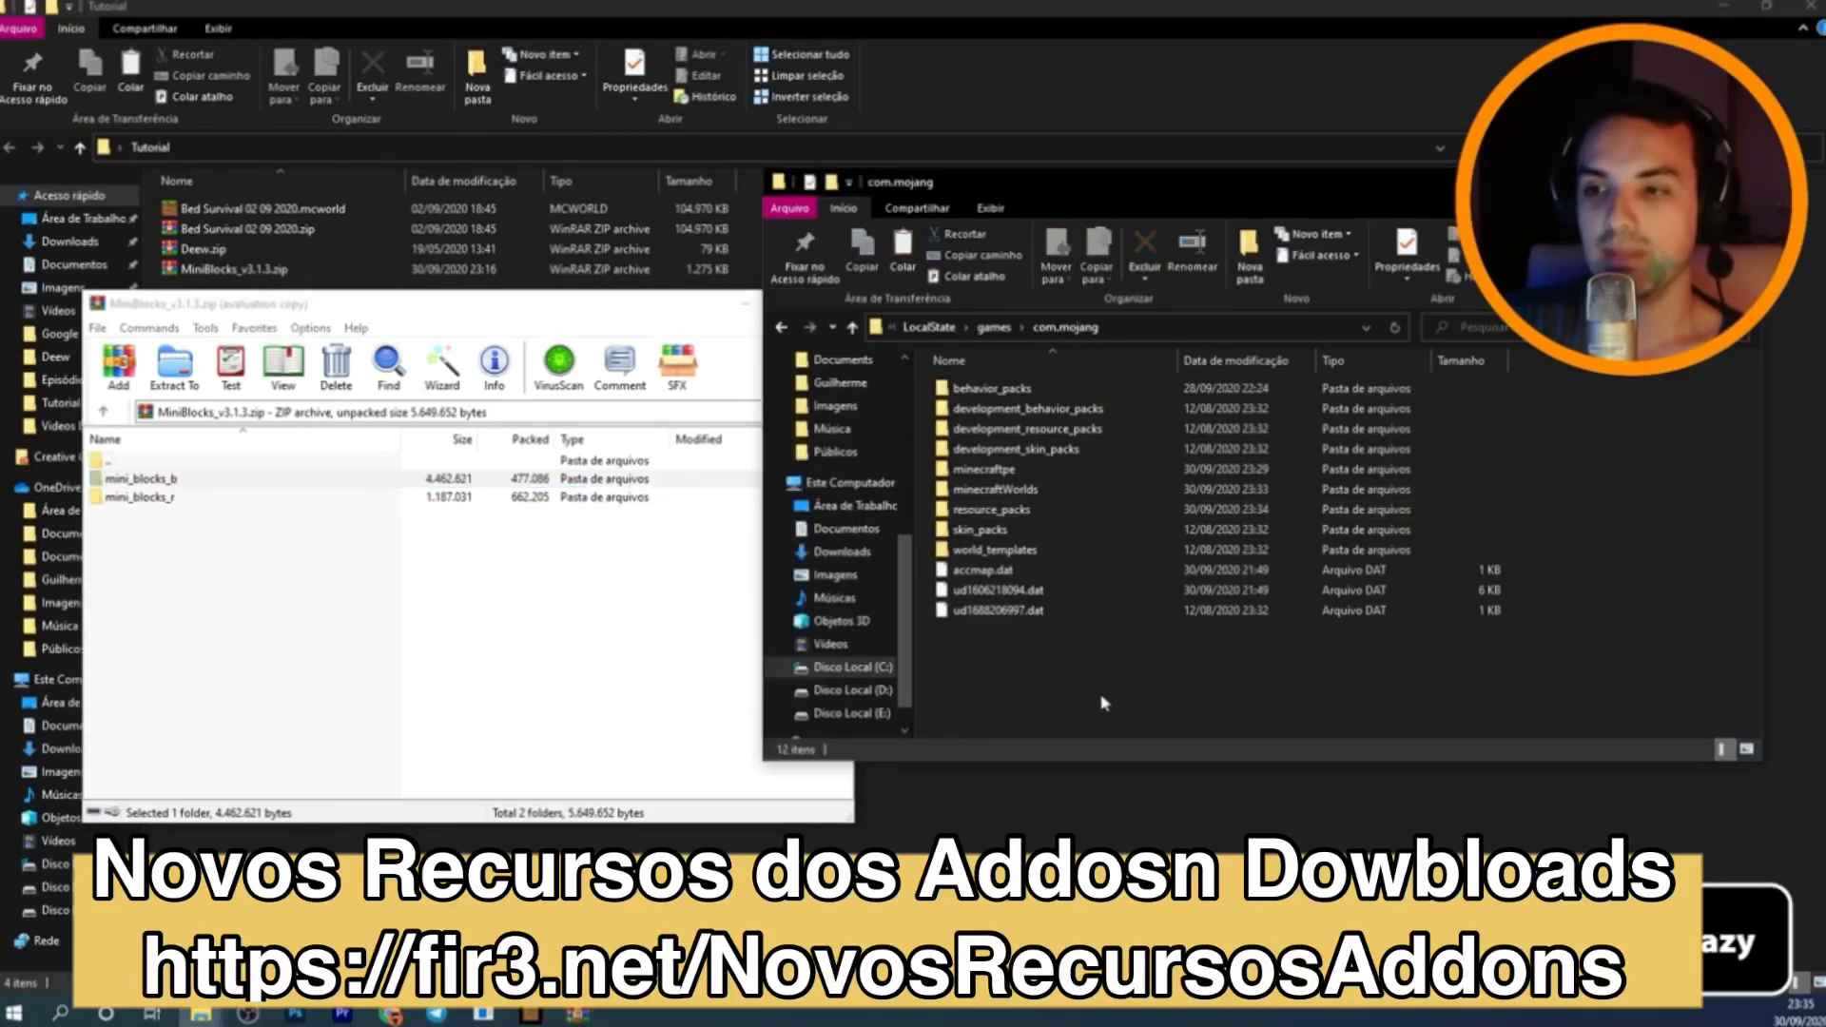
pyautogui.doubleClick(994, 389)
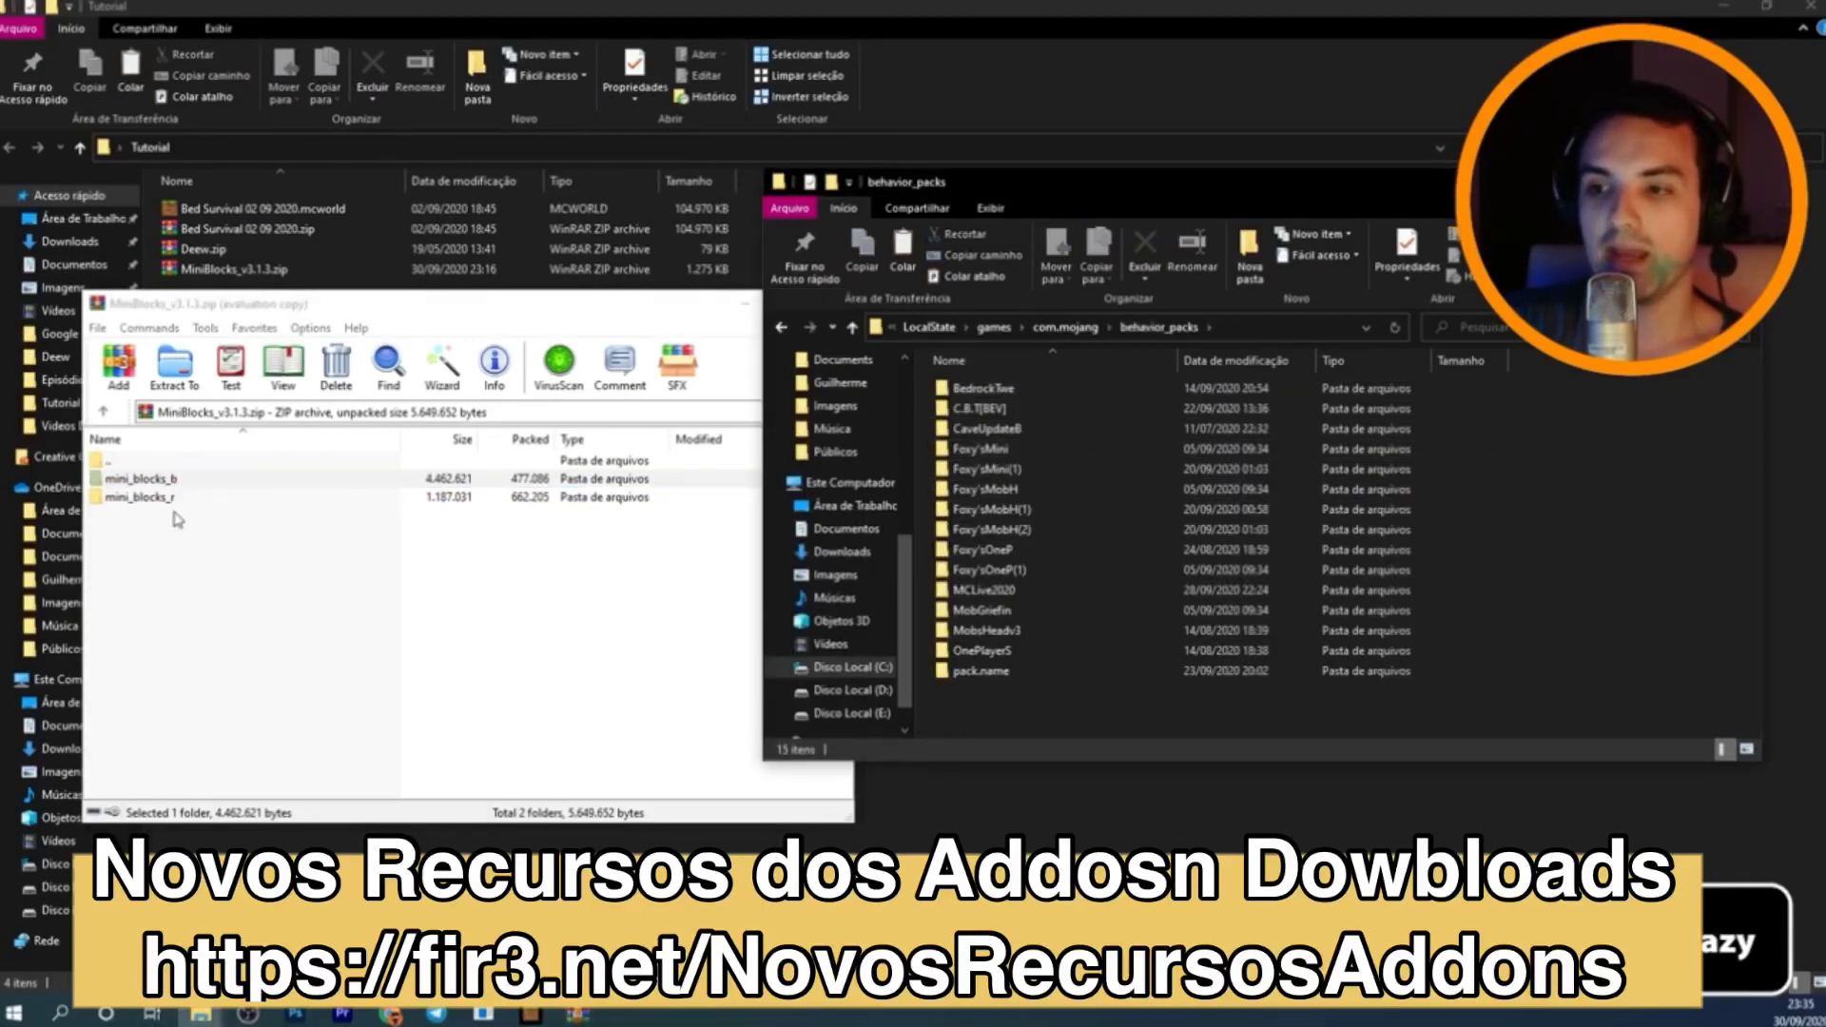
pyautogui.click(140, 482)
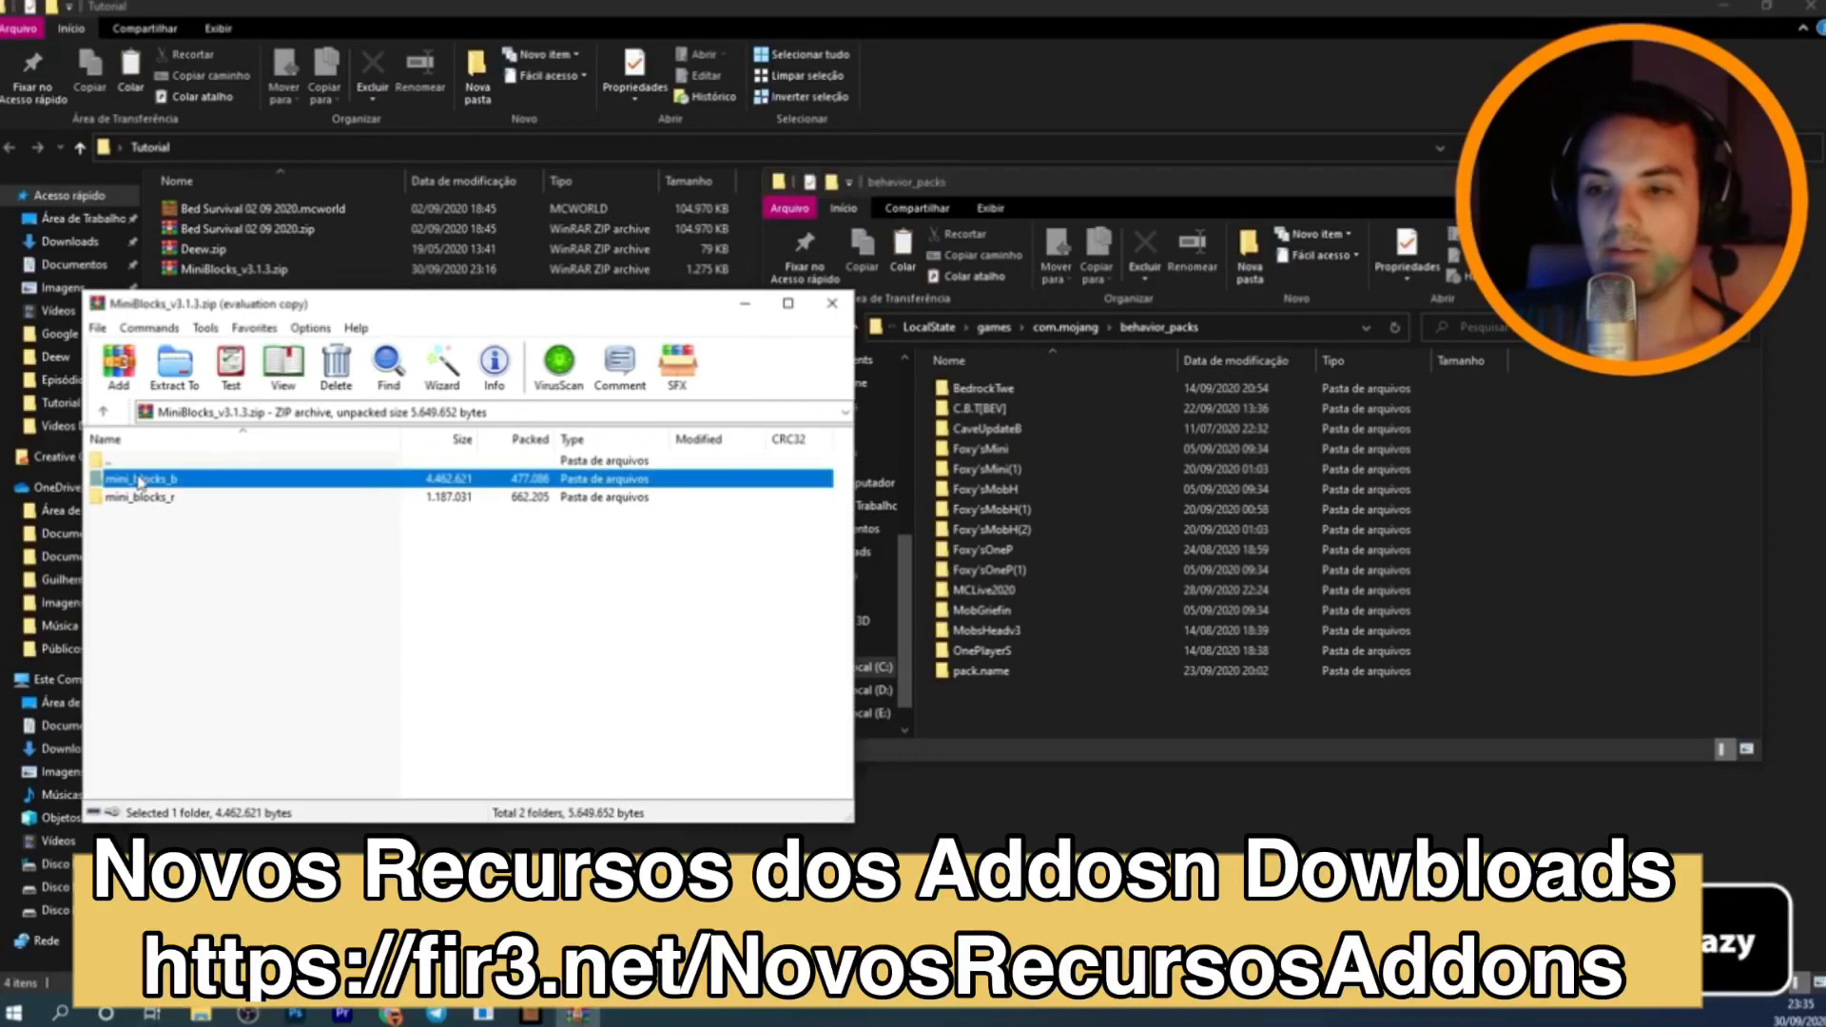
pyautogui.click(189, 596)
pyautogui.click(202, 482)
pyautogui.moveTo(247, 487); pyautogui.dragTo(1578, 577)
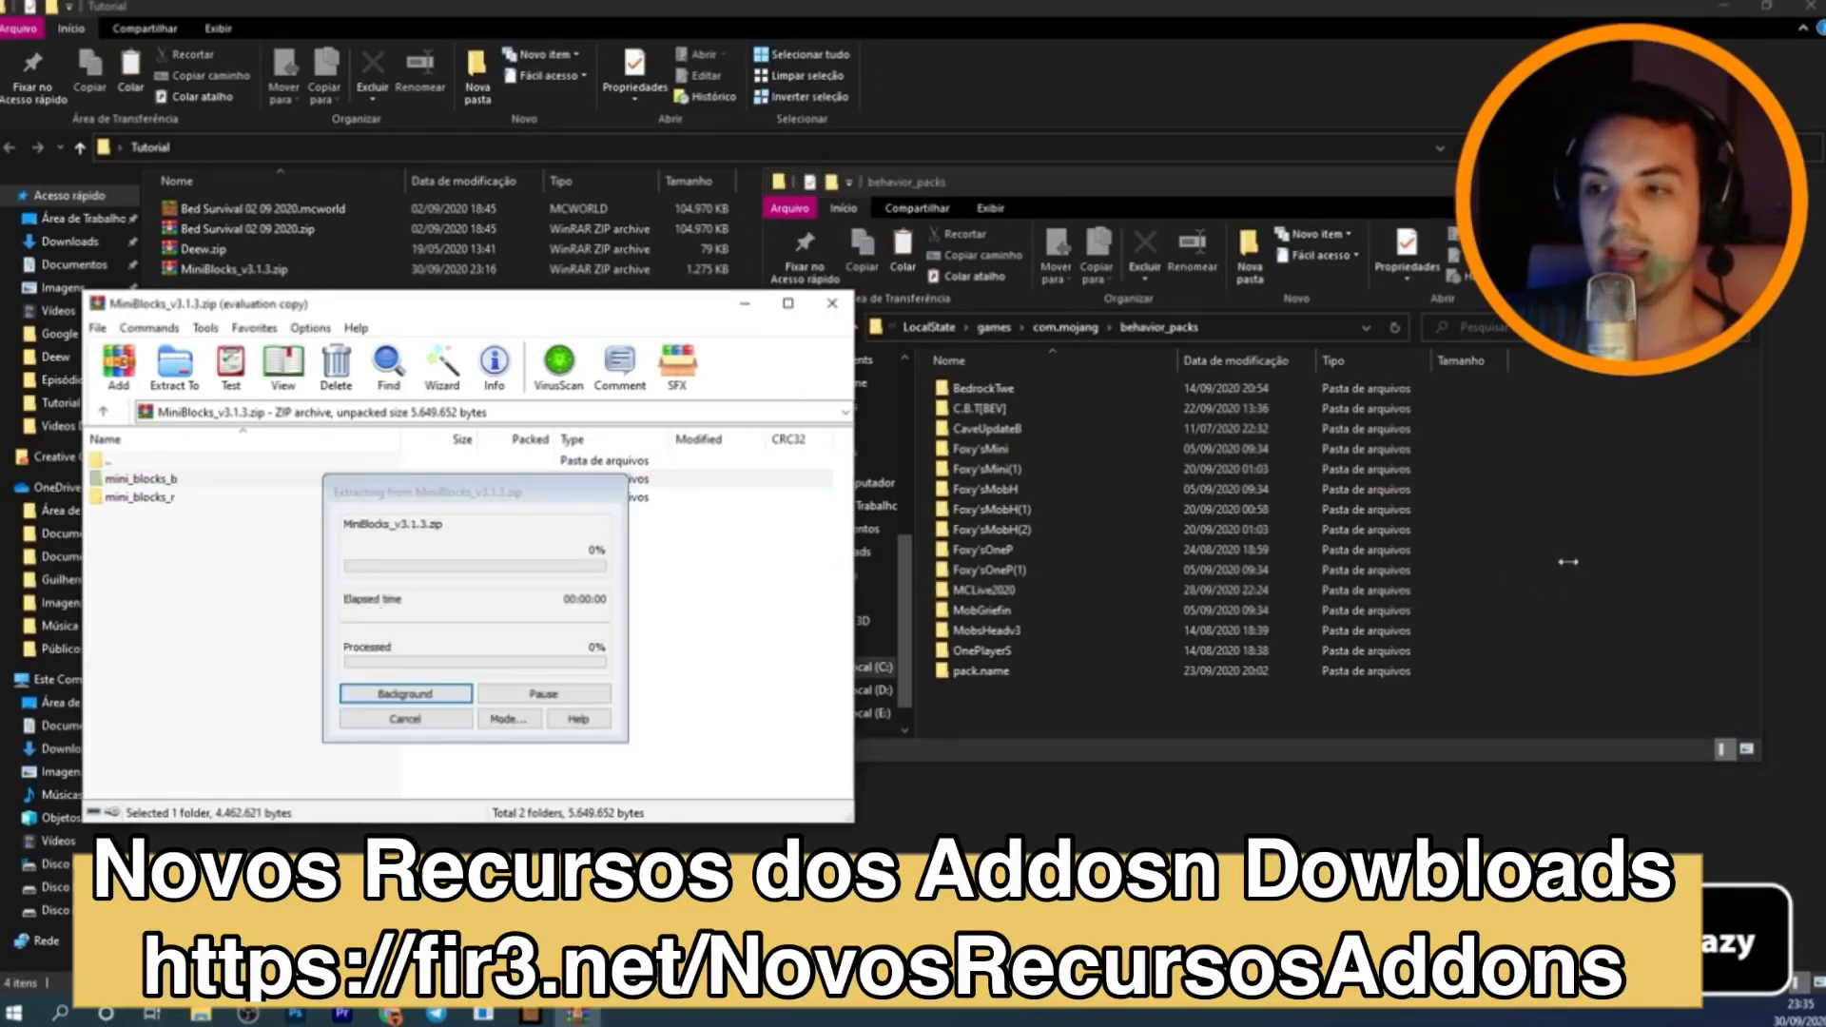
# Extract the mini_blocks_r folder from MiniBlocks_v3.1.3.zip into the resource_packs folder and return to com.mojang.
pyautogui.click(1066, 328)
pyautogui.click(173, 501)
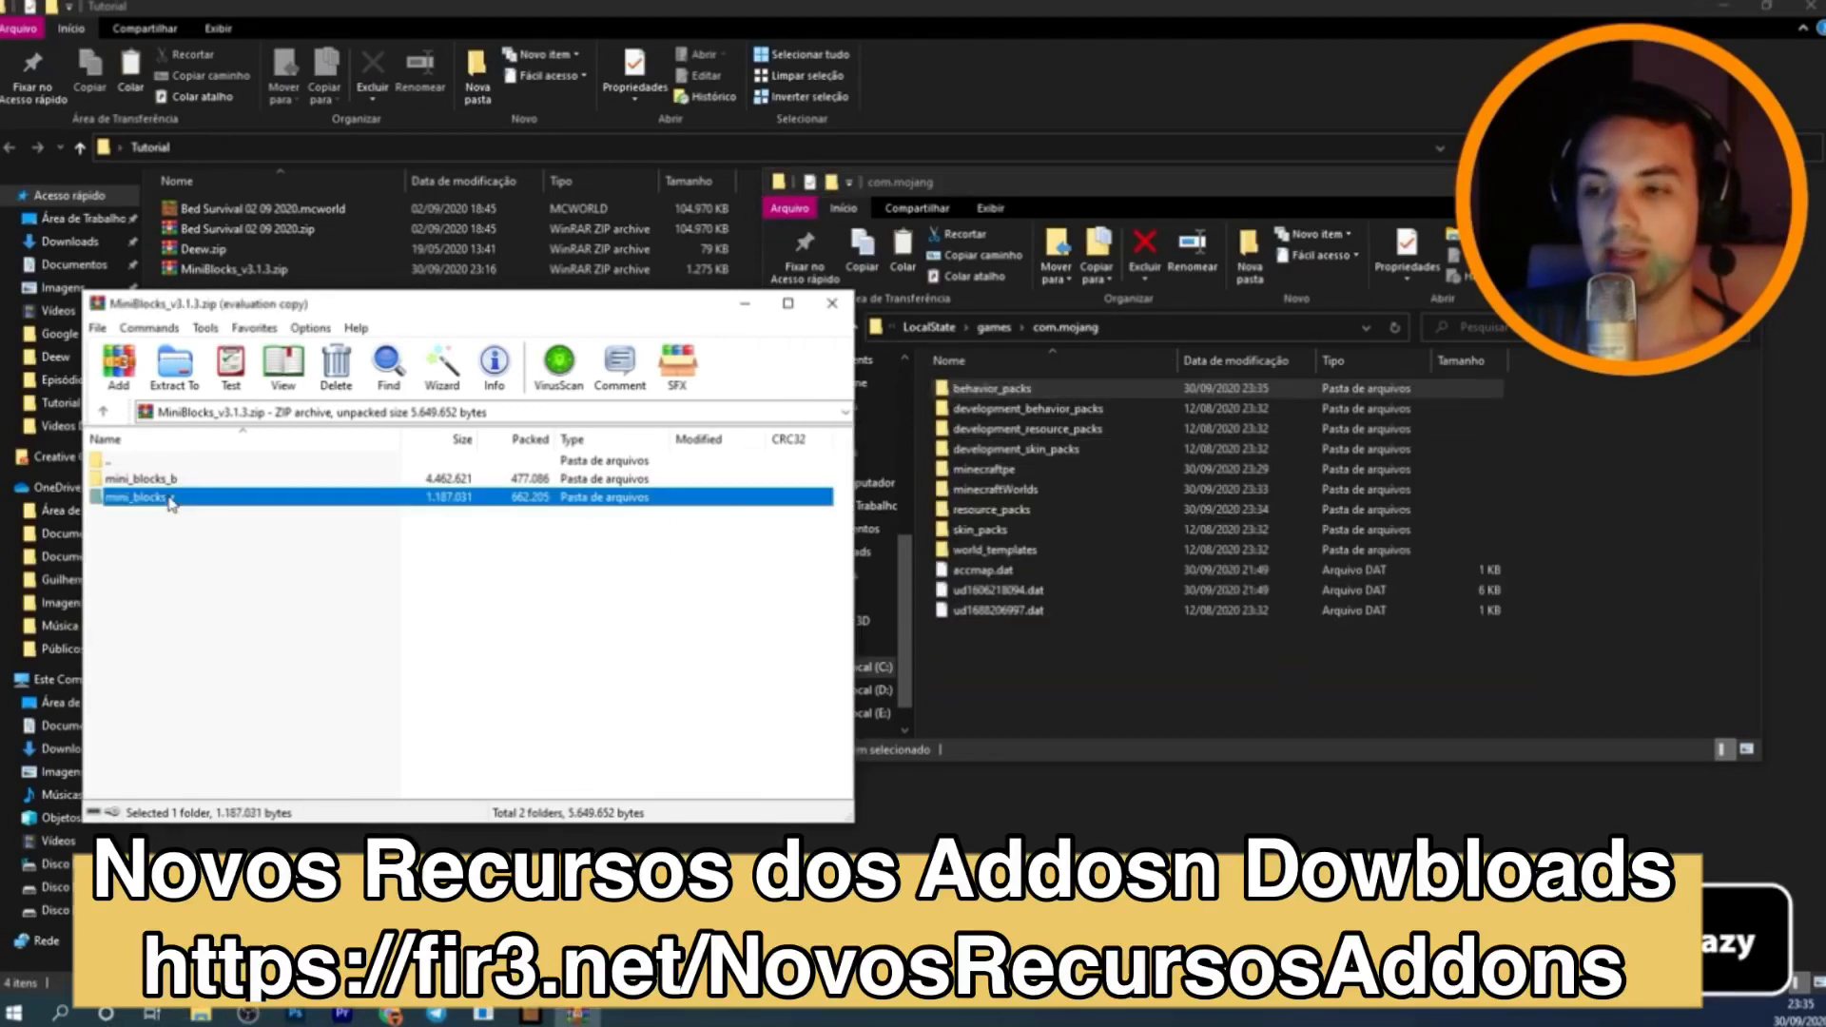
pyautogui.doubleClick(991, 510)
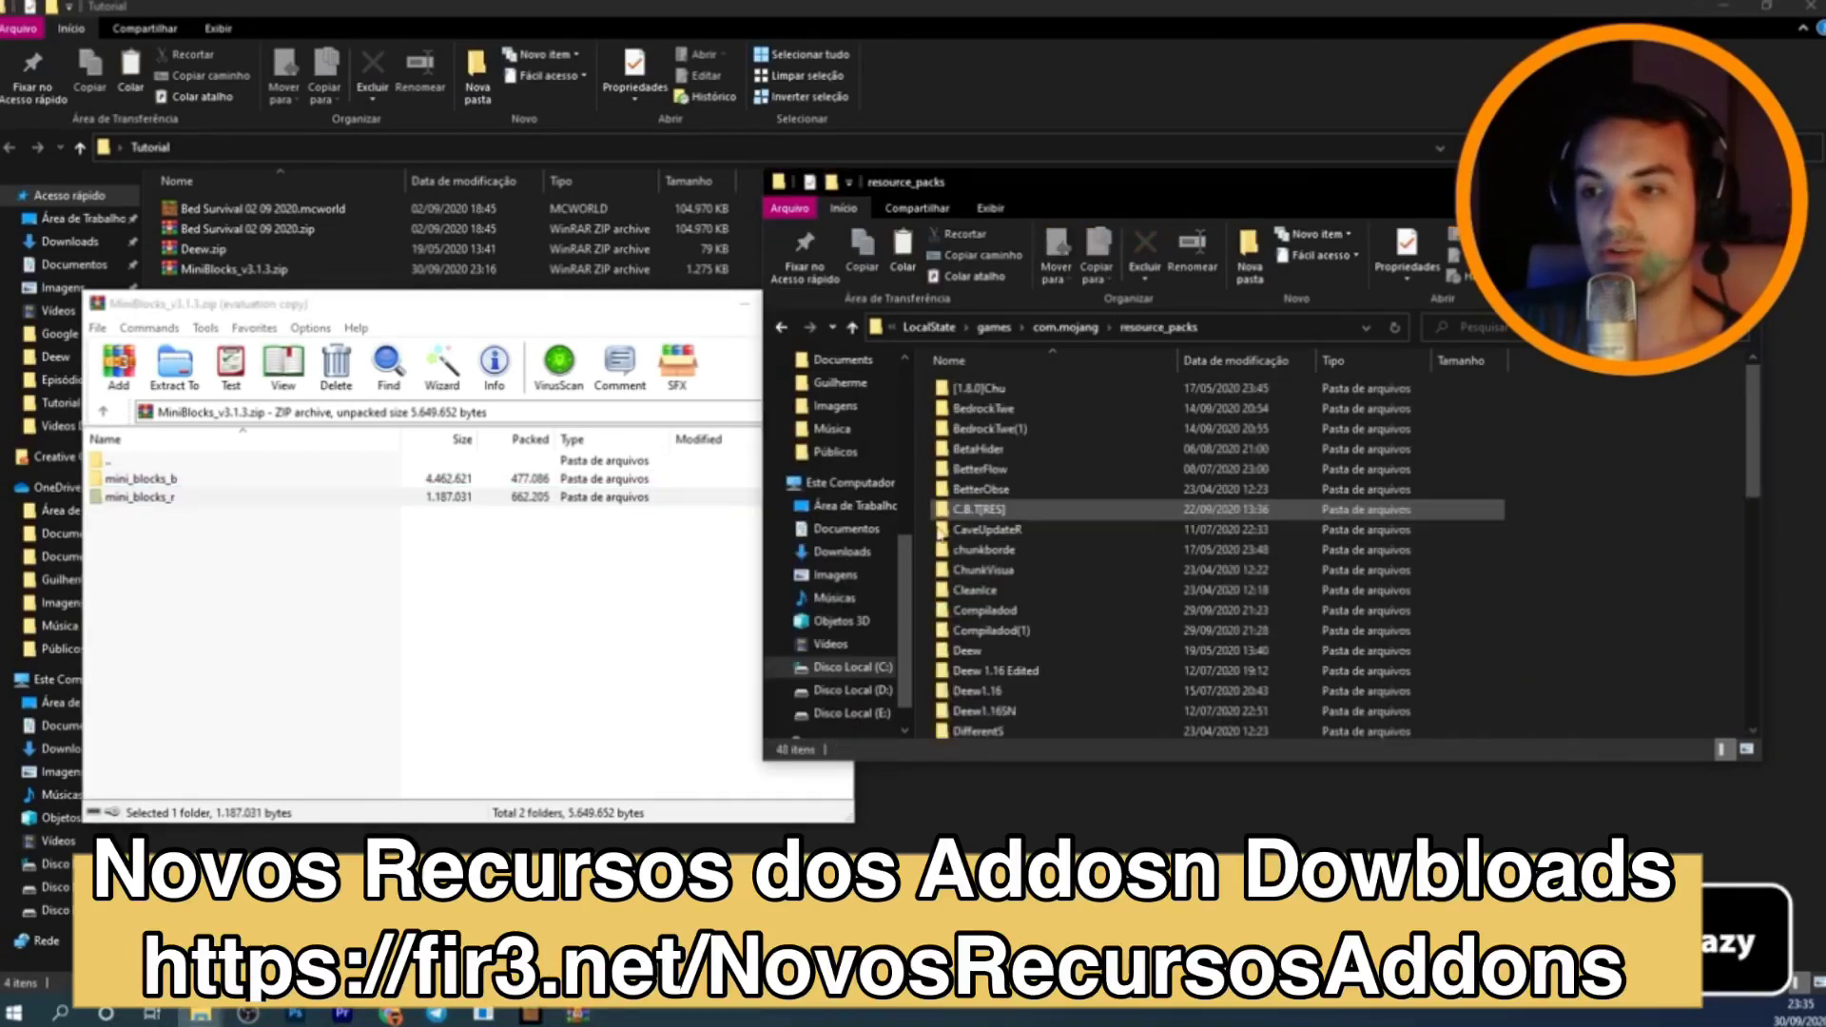
pyautogui.click(133, 505)
pyautogui.moveTo(133, 505); pyautogui.dragTo(1637, 571)
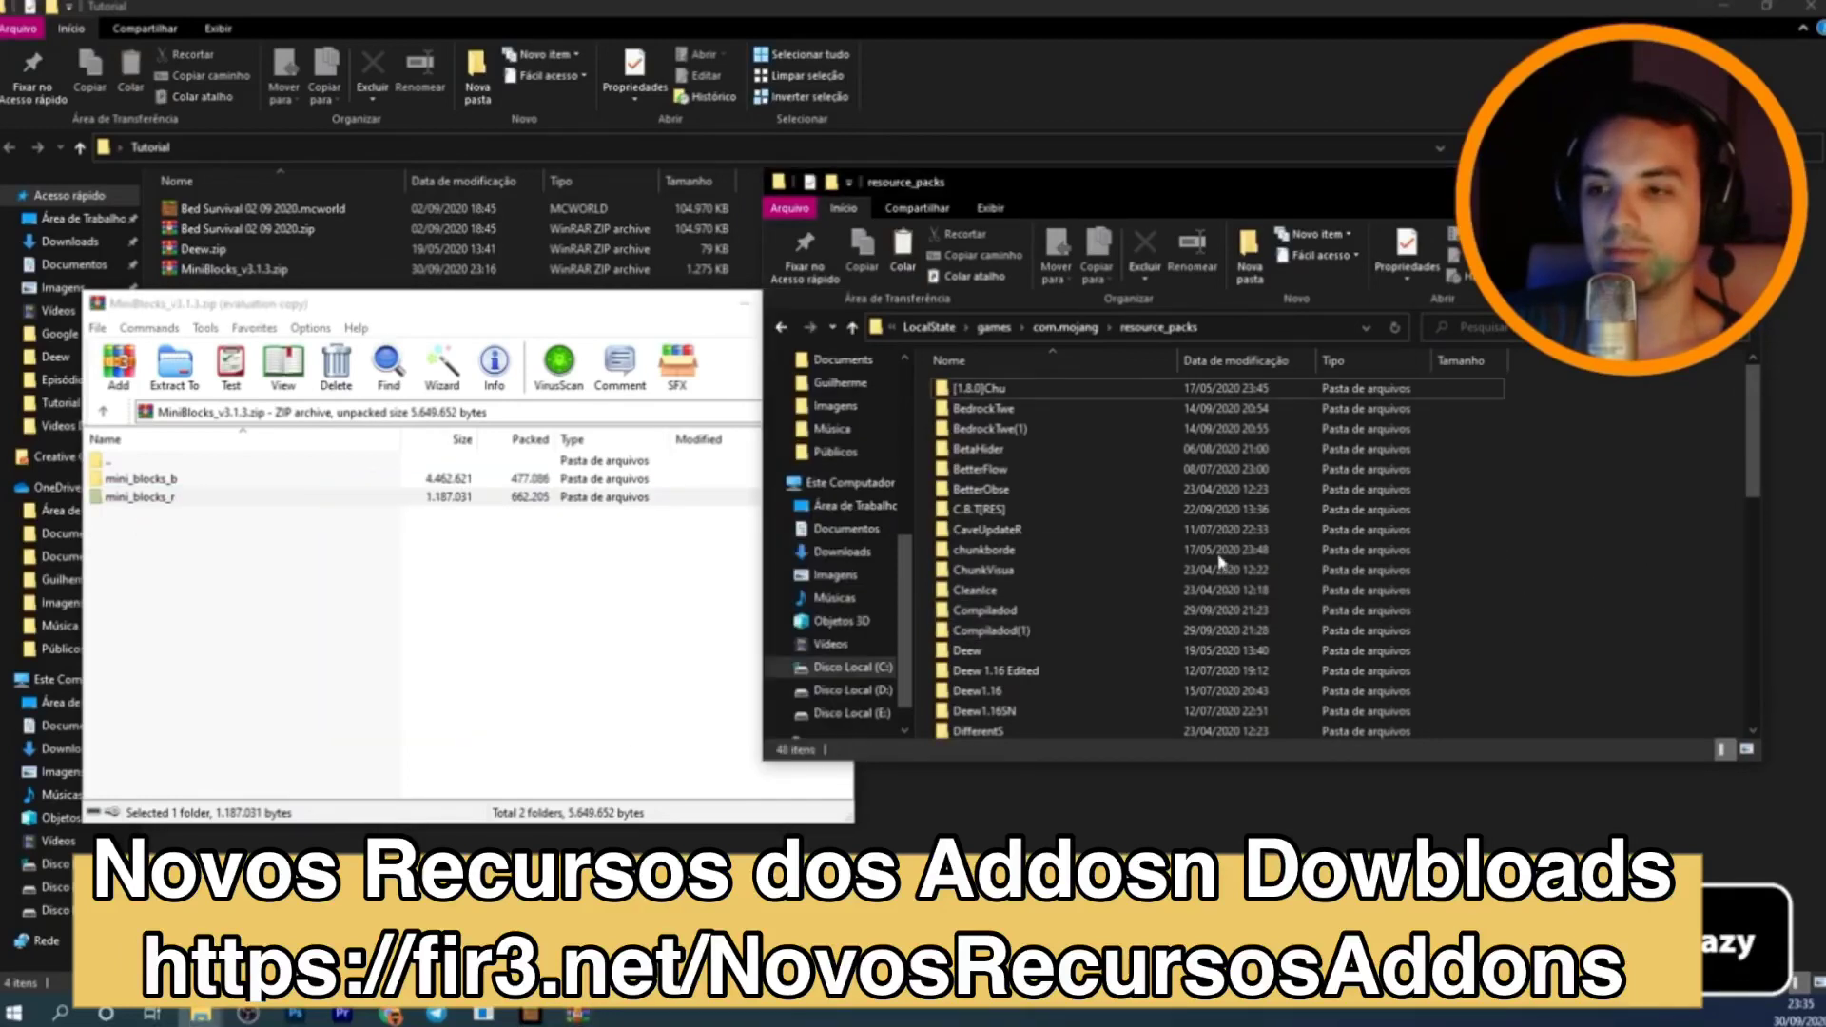
pyautogui.click(1065, 327)
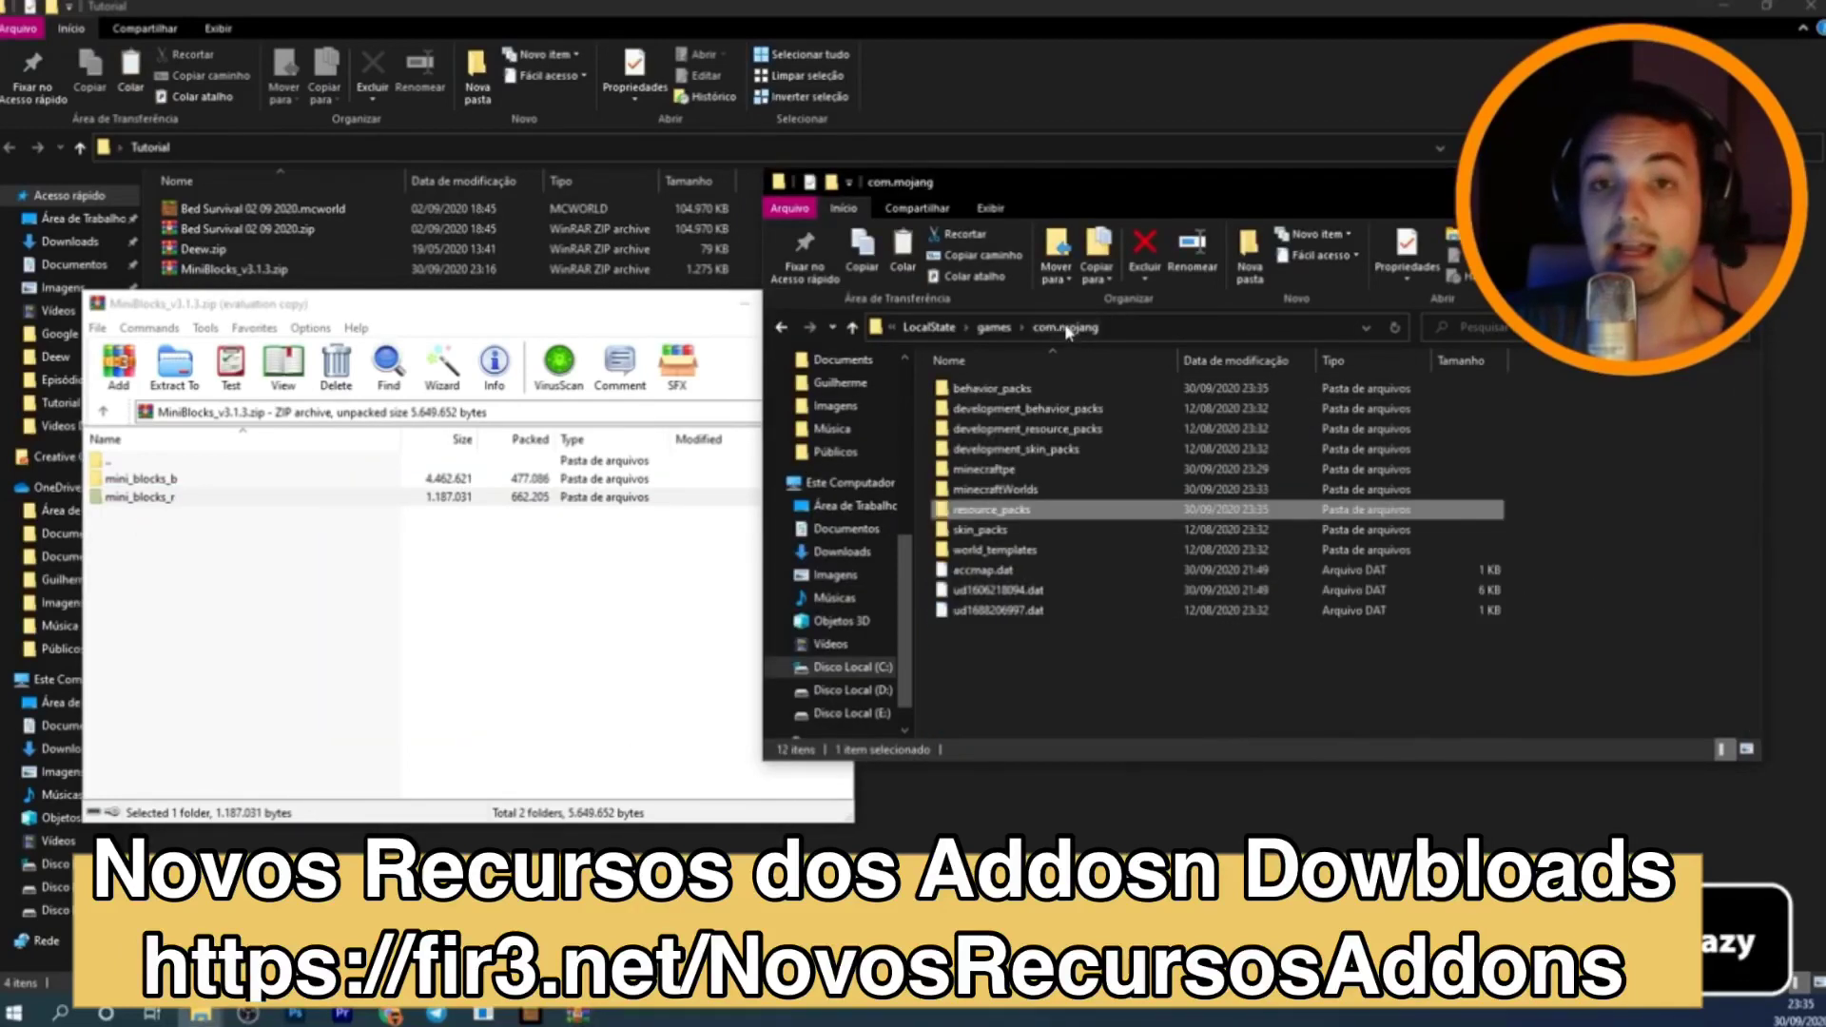
pyautogui.click(449, 719)
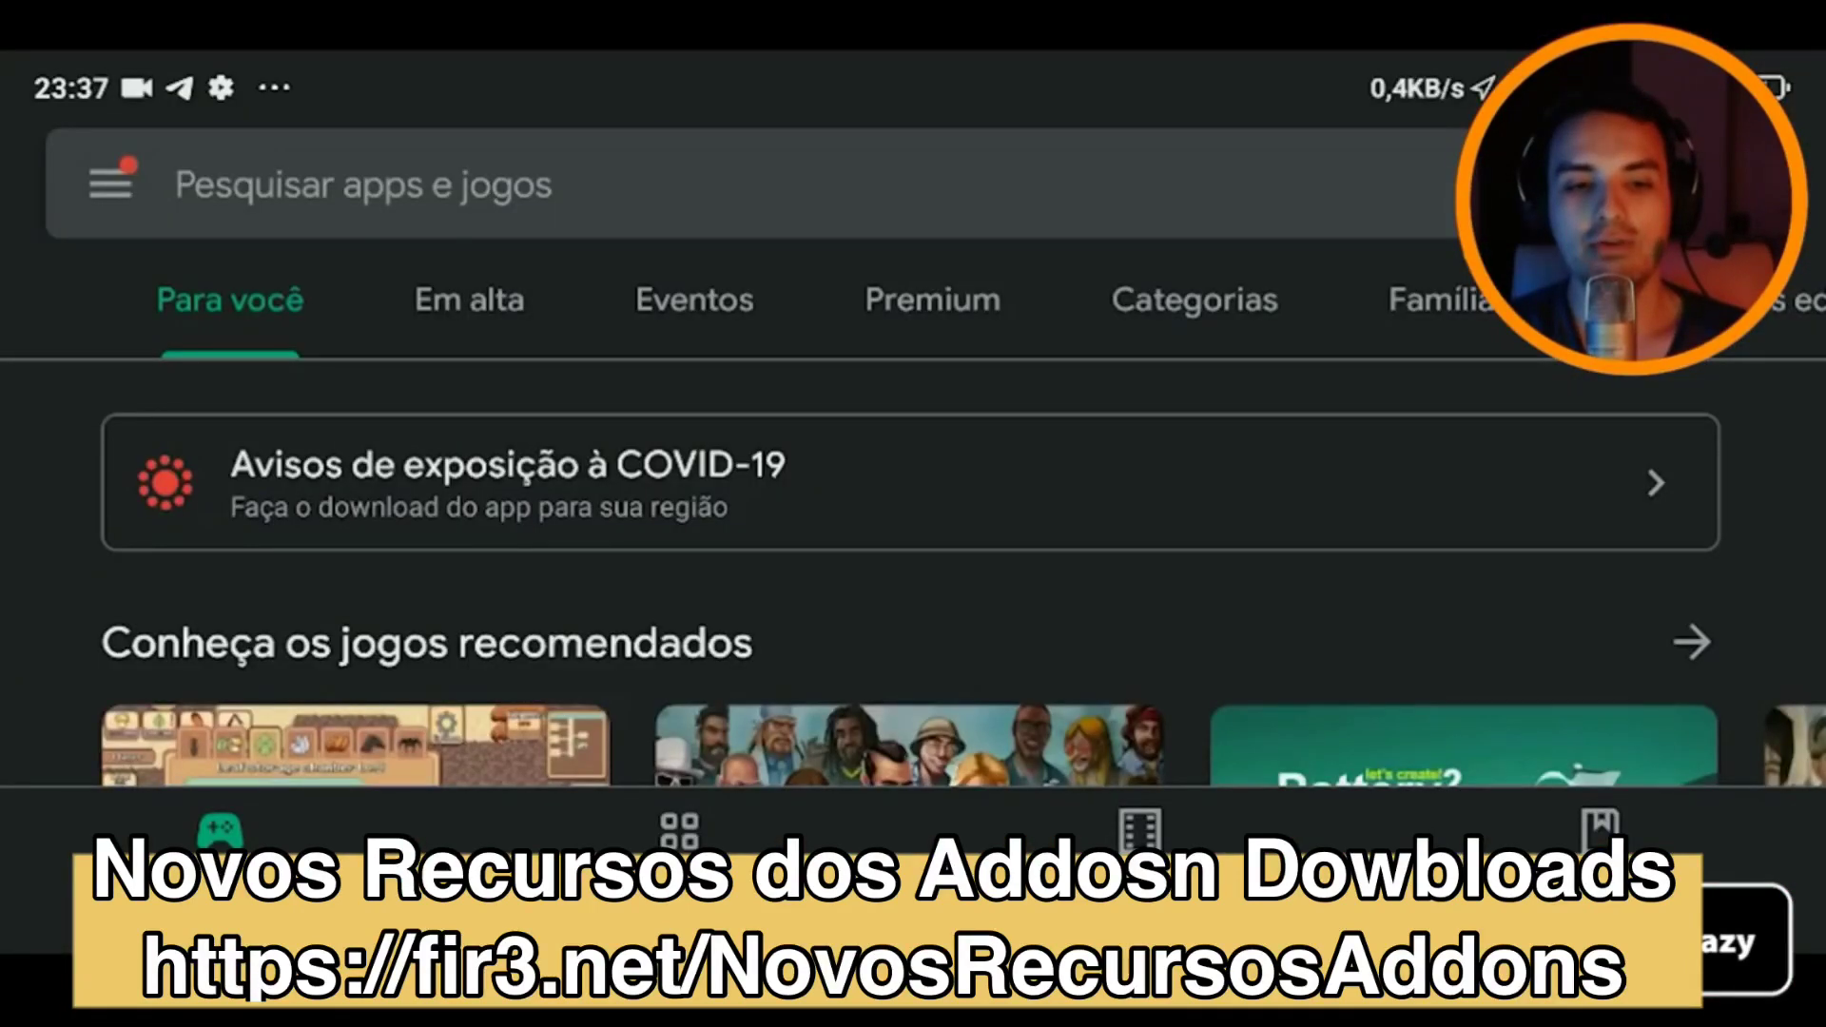
# Search the Google Play Store on the phone for "file explorer".
pyautogui.click(363, 185)
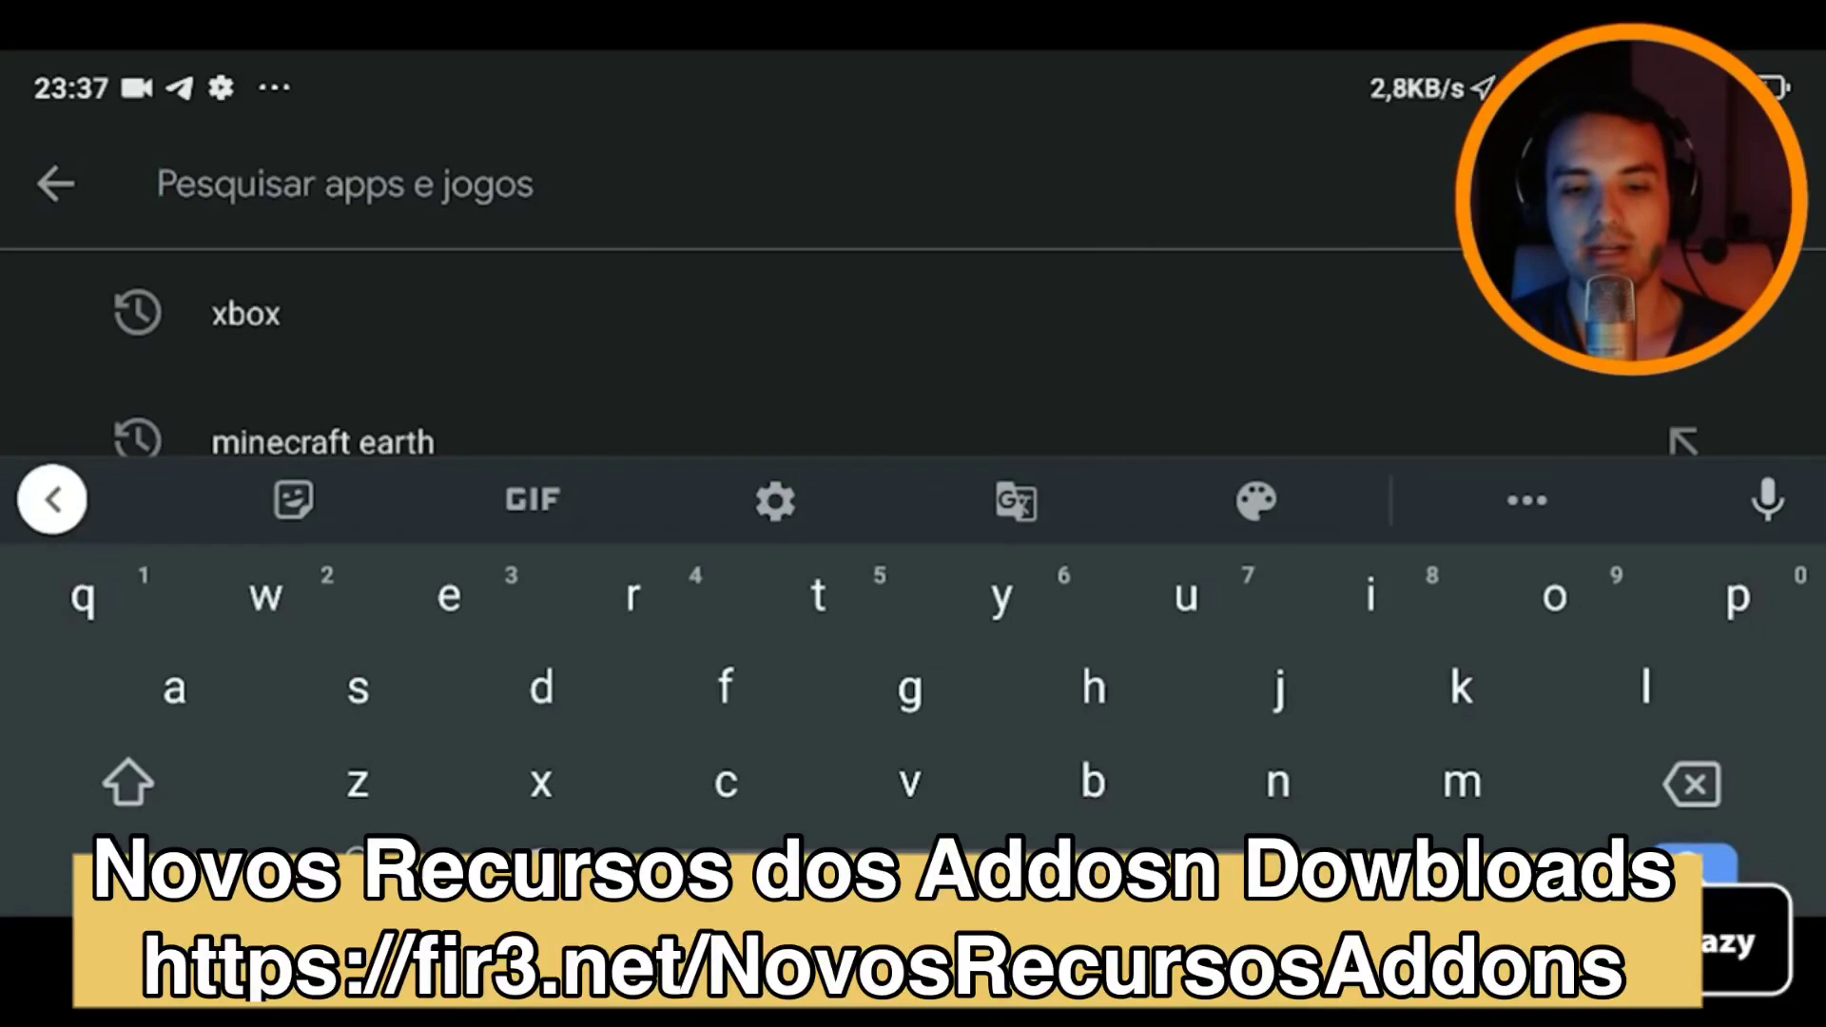
pyautogui.write('fil')
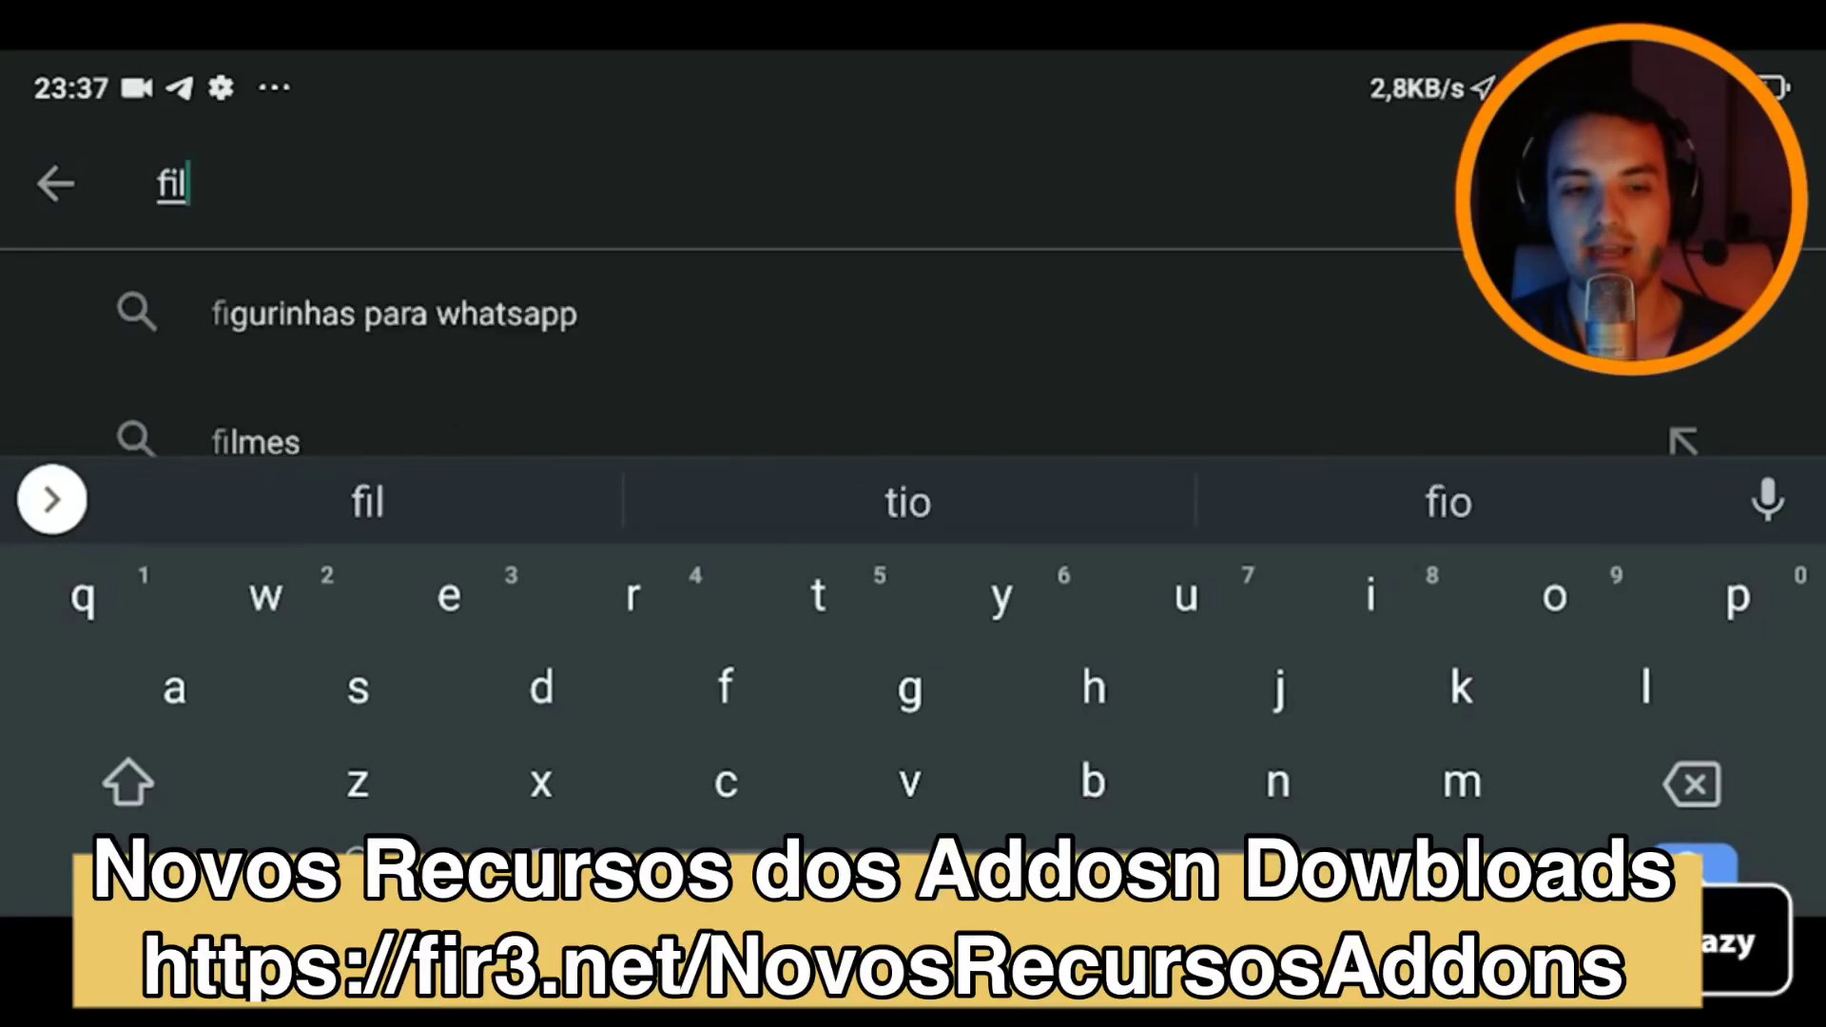
pyautogui.write('e')
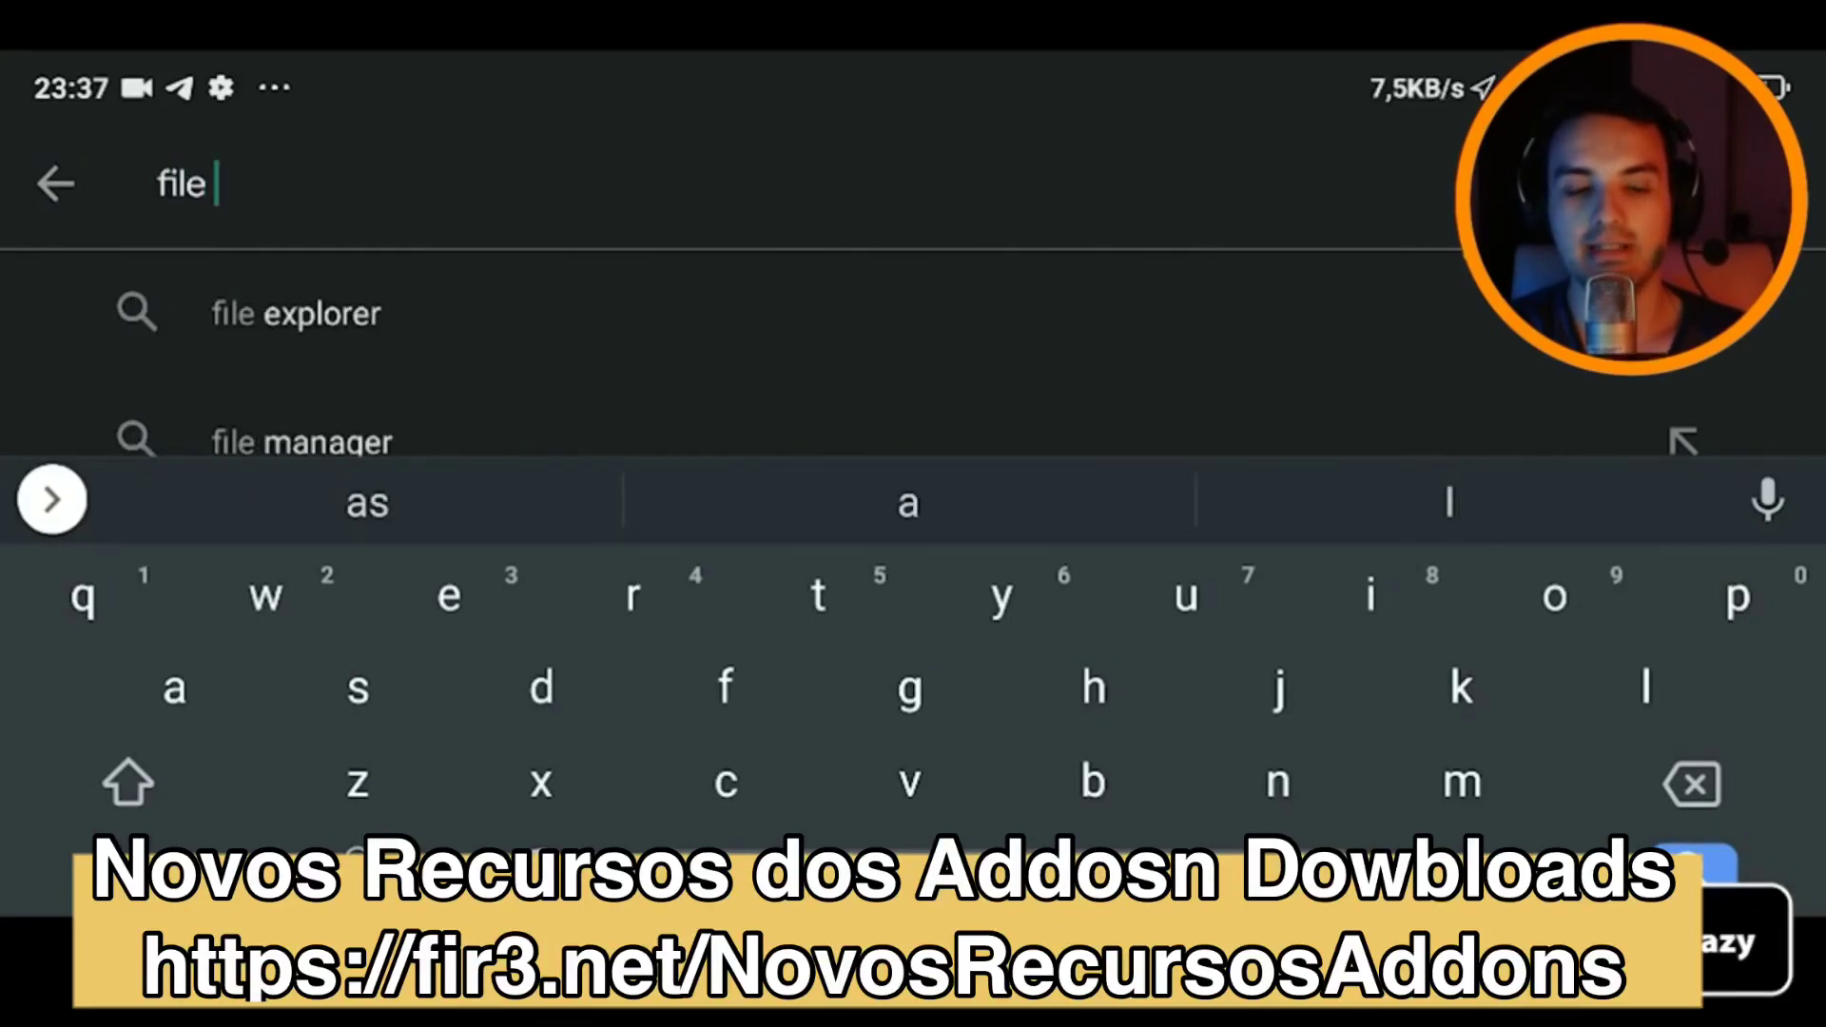
pyautogui.click(296, 314)
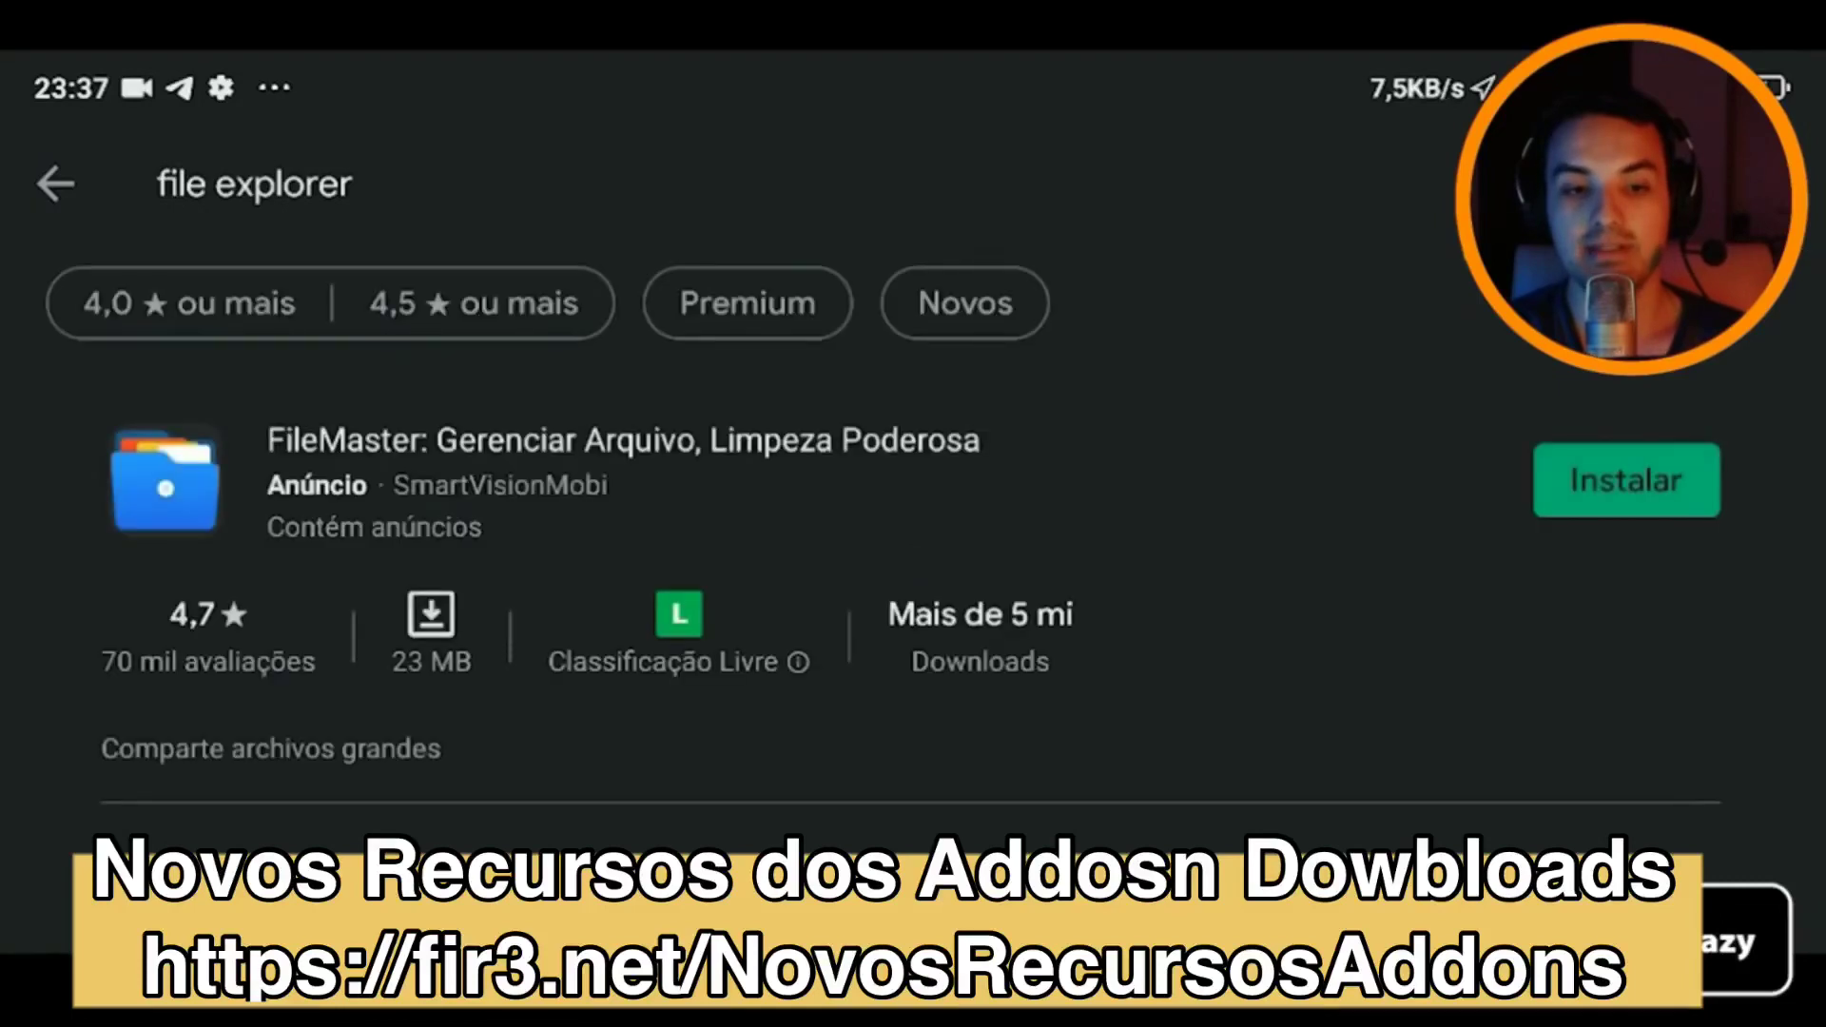
# Open the EZ File Explorer - File Manager Android 2020 page from the results and install the app.
pyautogui.scroll(-3, 913, 619)
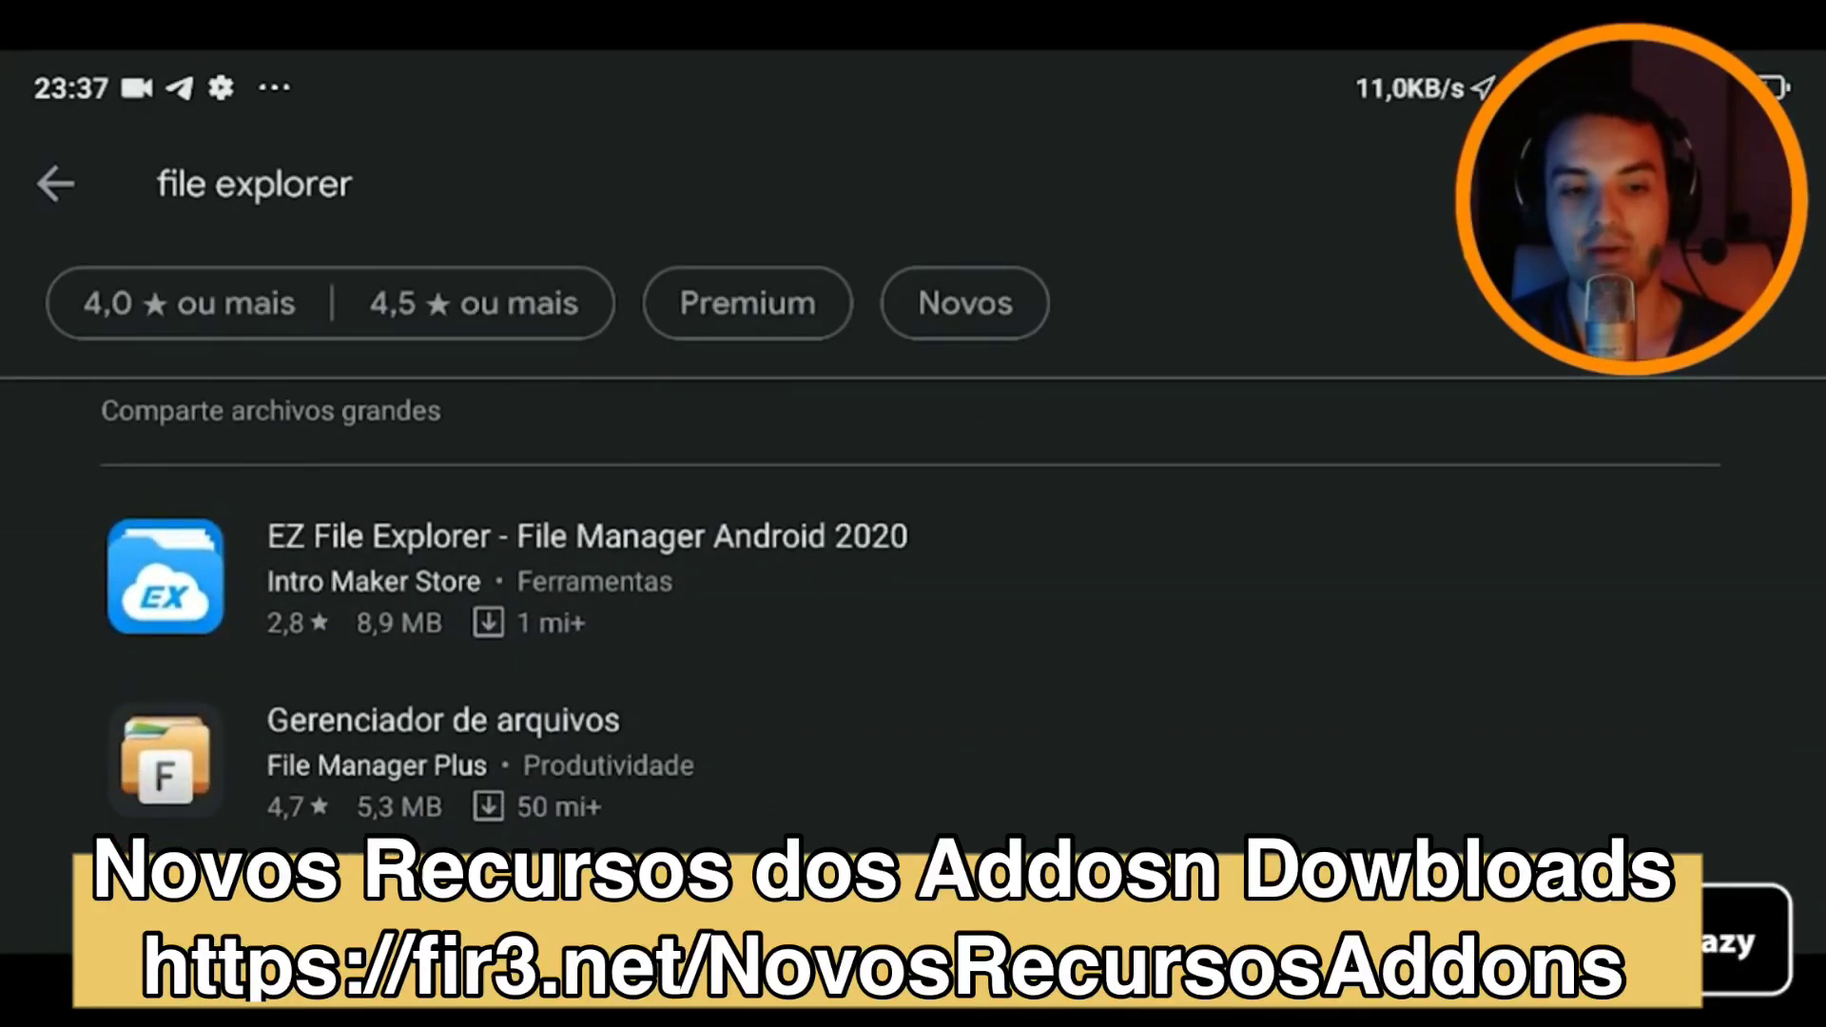
pyautogui.scroll(-1, 913, 556)
pyautogui.click(571, 542)
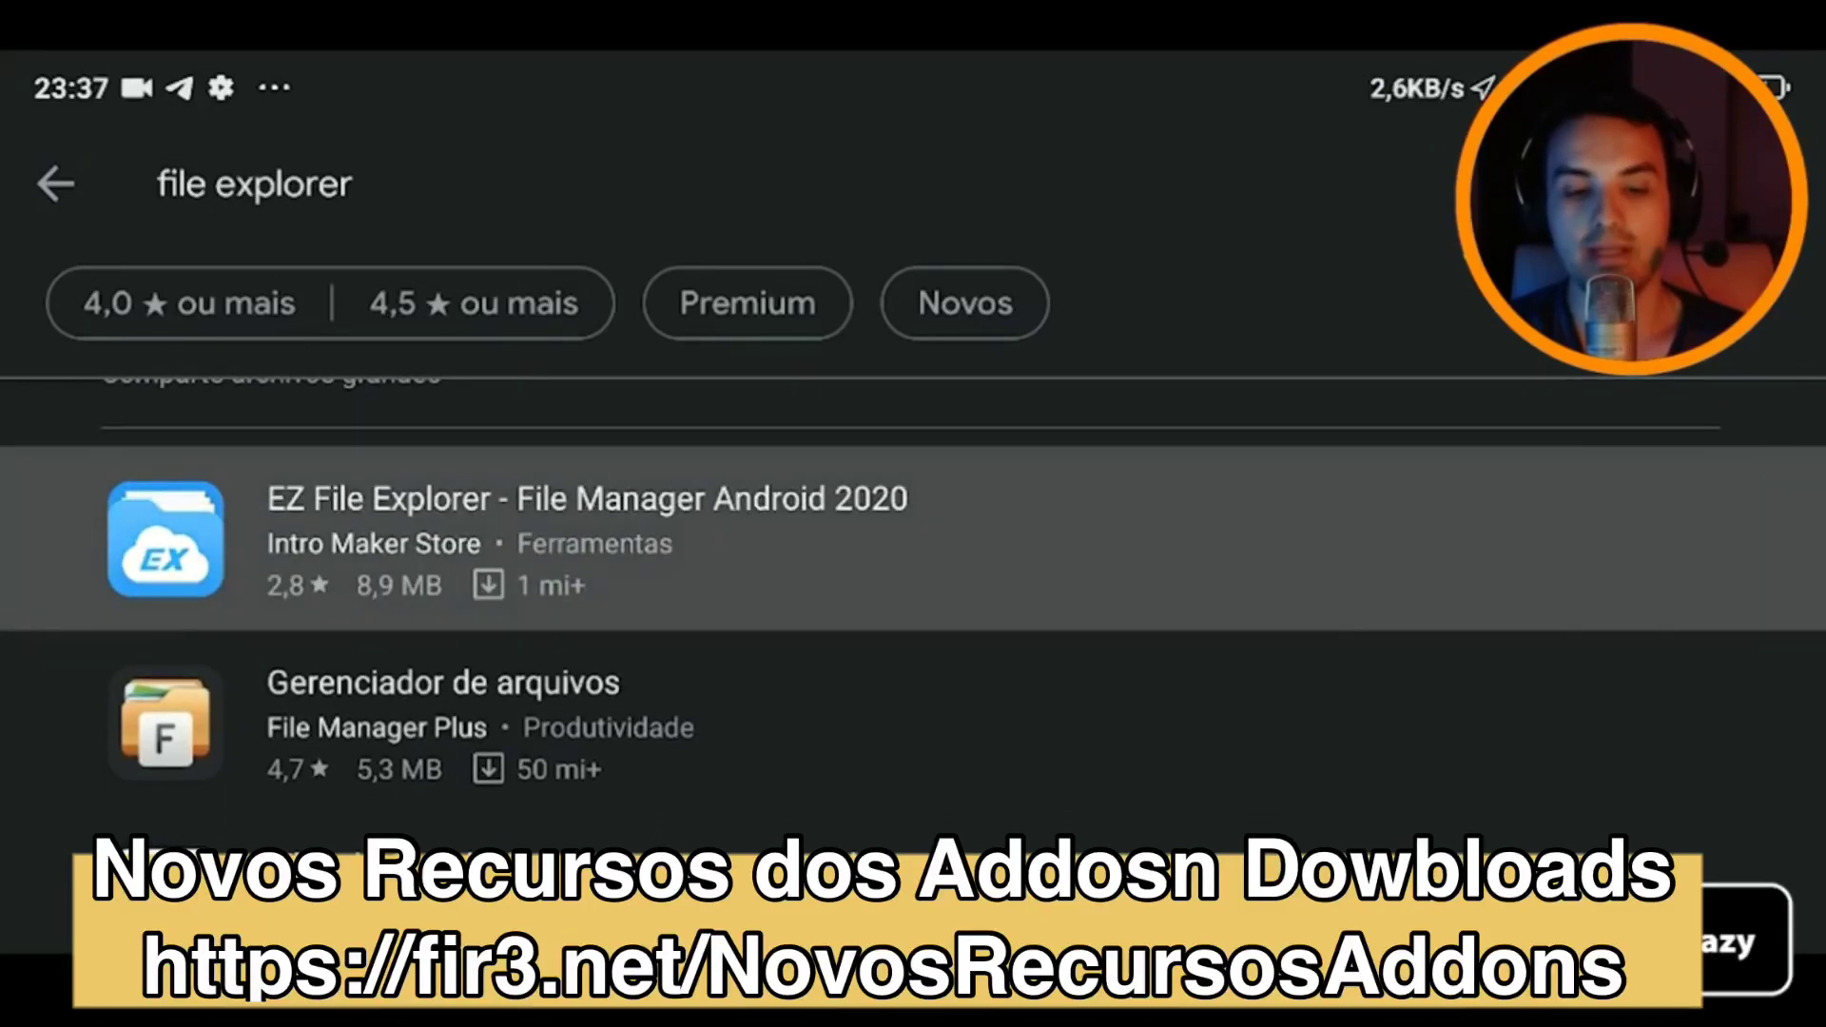
pyautogui.click(1484, 380)
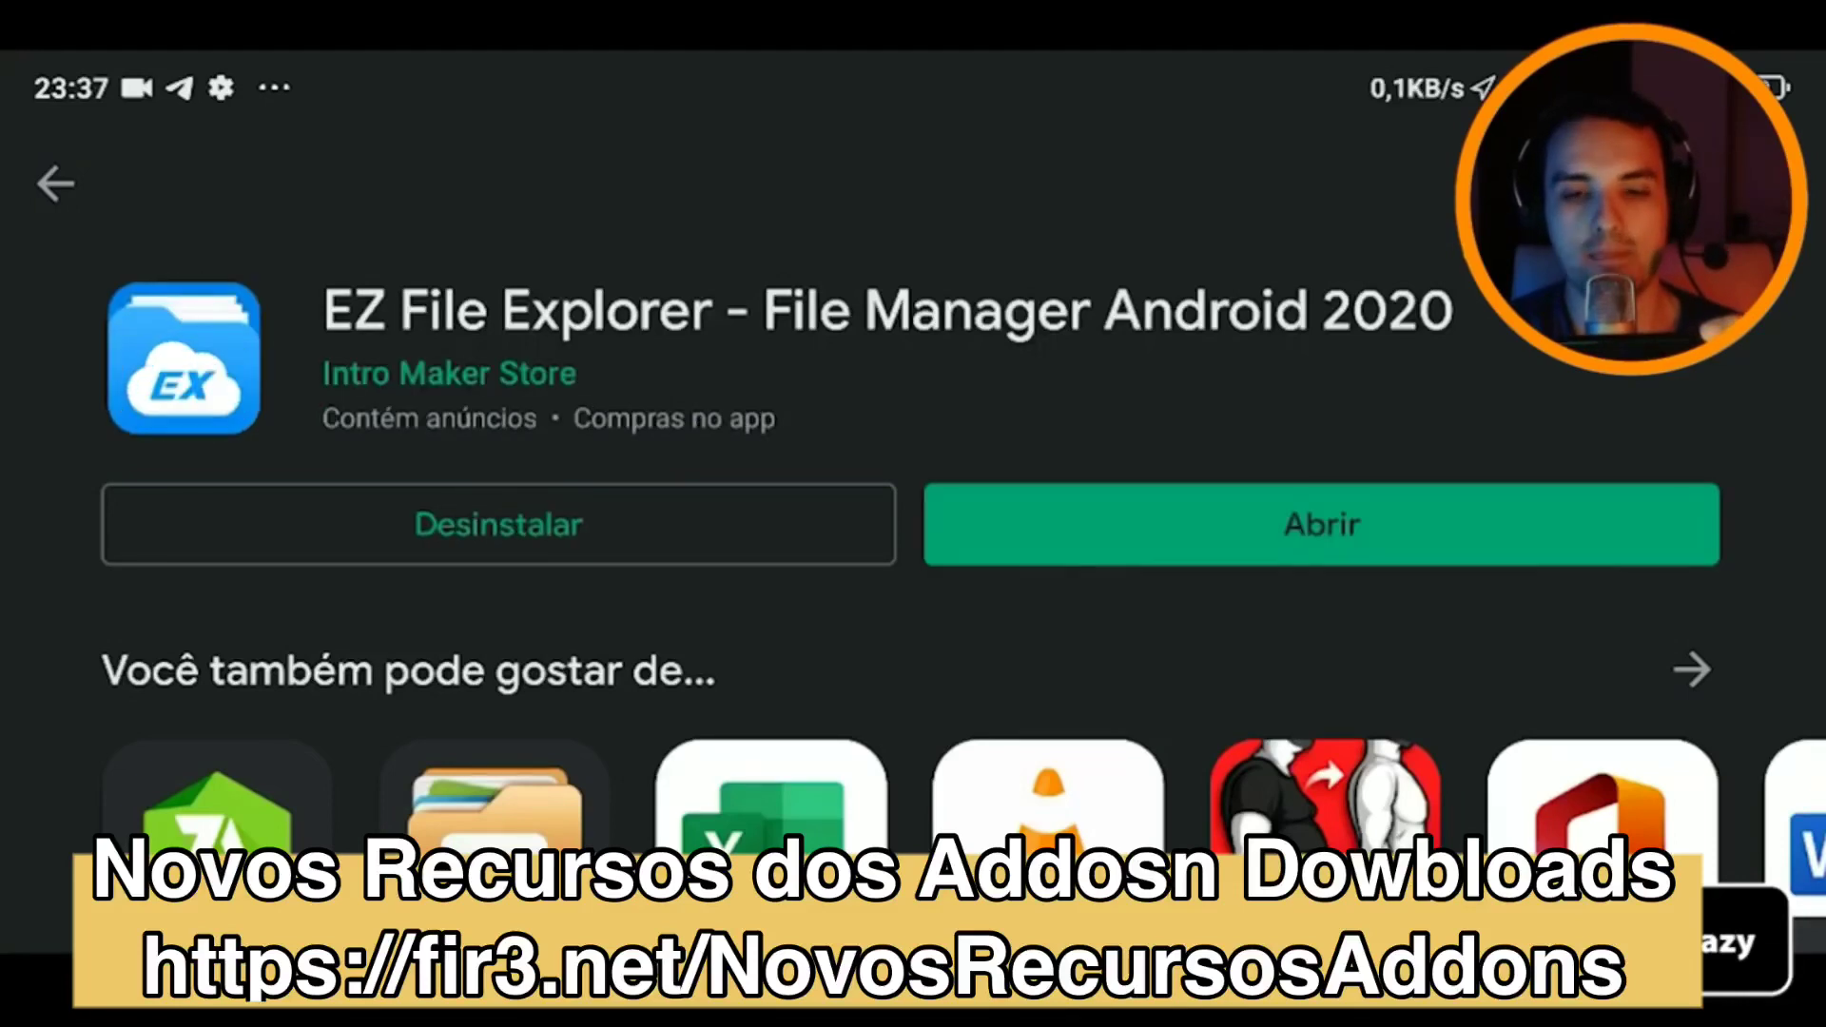
# Launch EZ File Explorer and allow it to access the device's photos, media and files.
pyautogui.click(1322, 524)
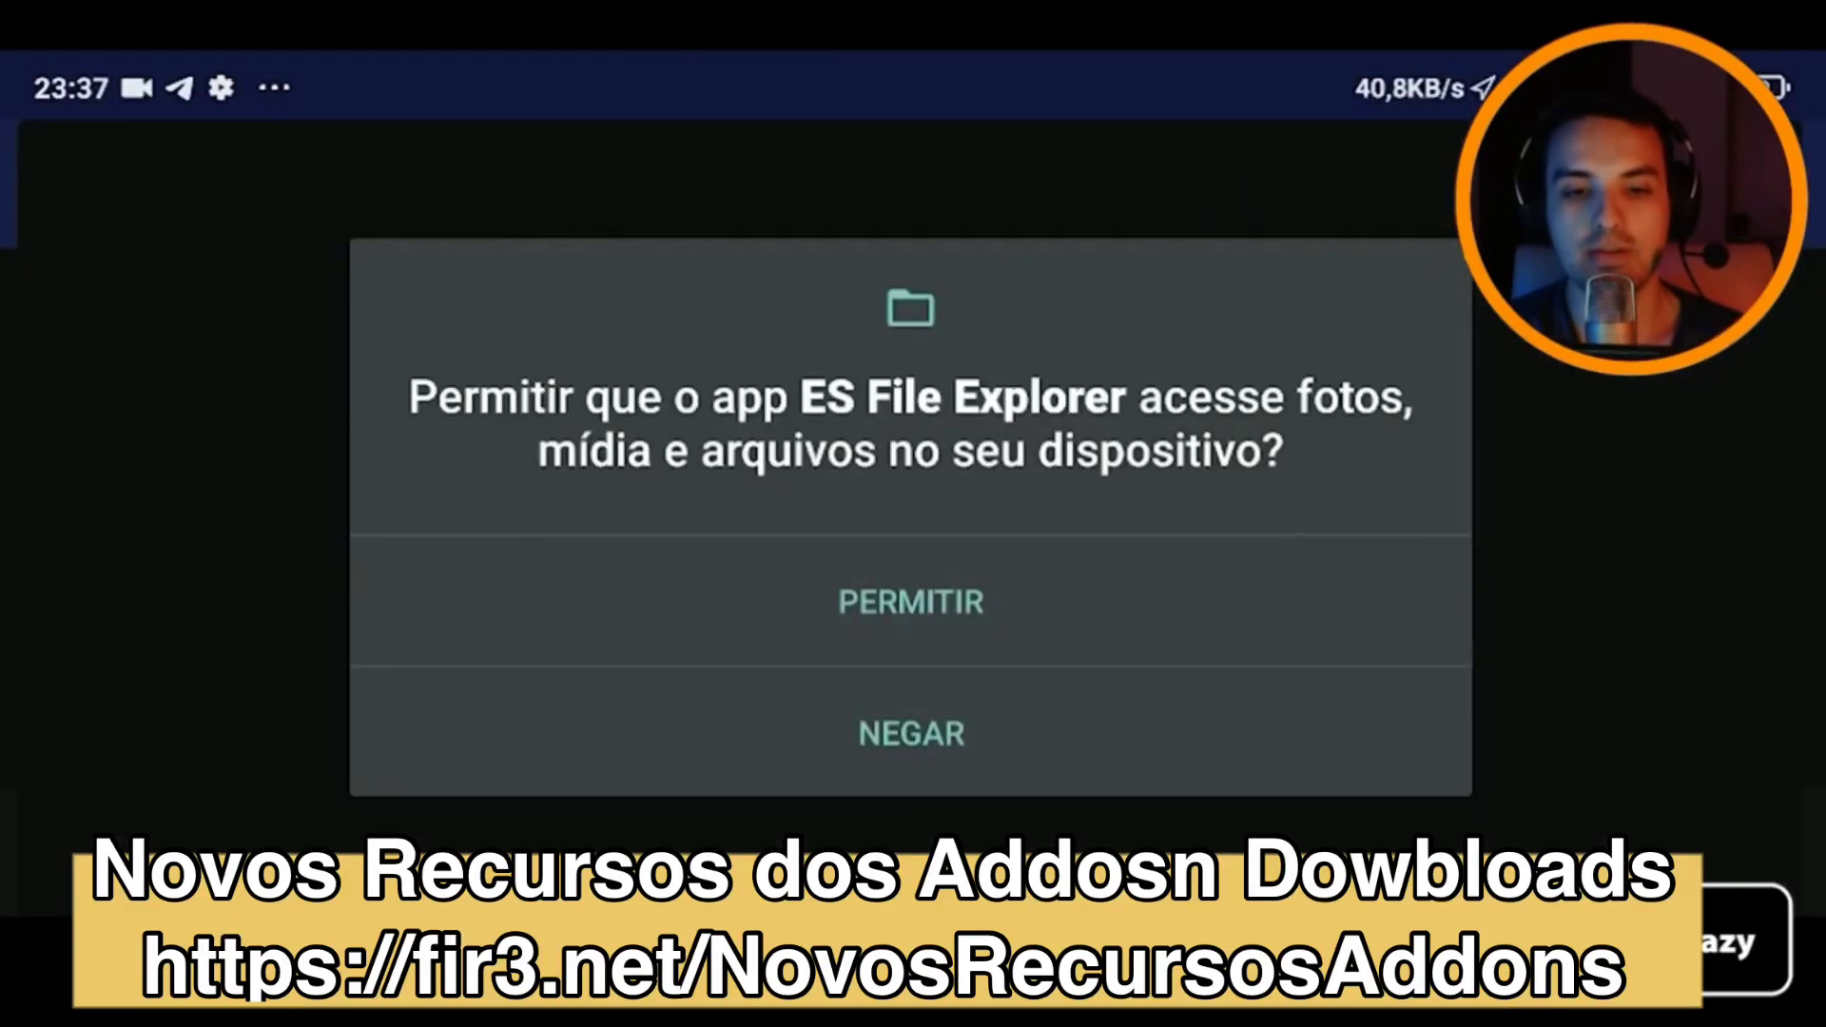
pyautogui.click(911, 601)
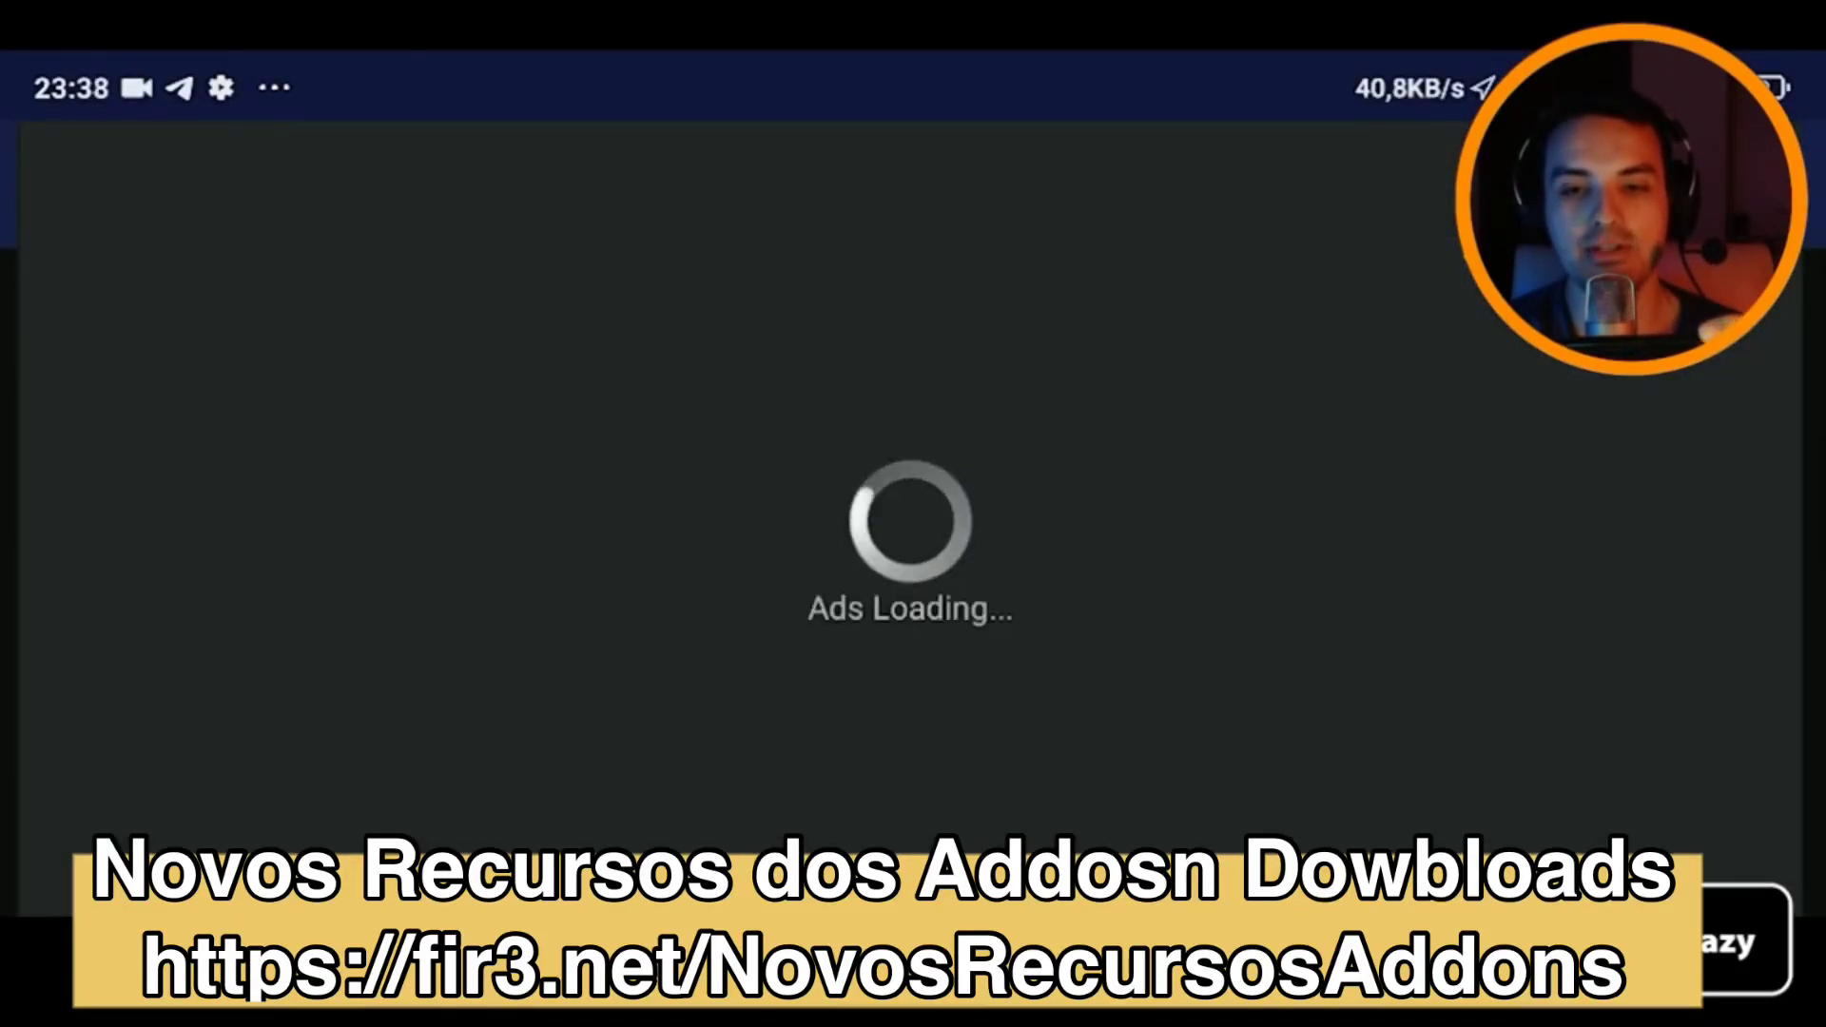